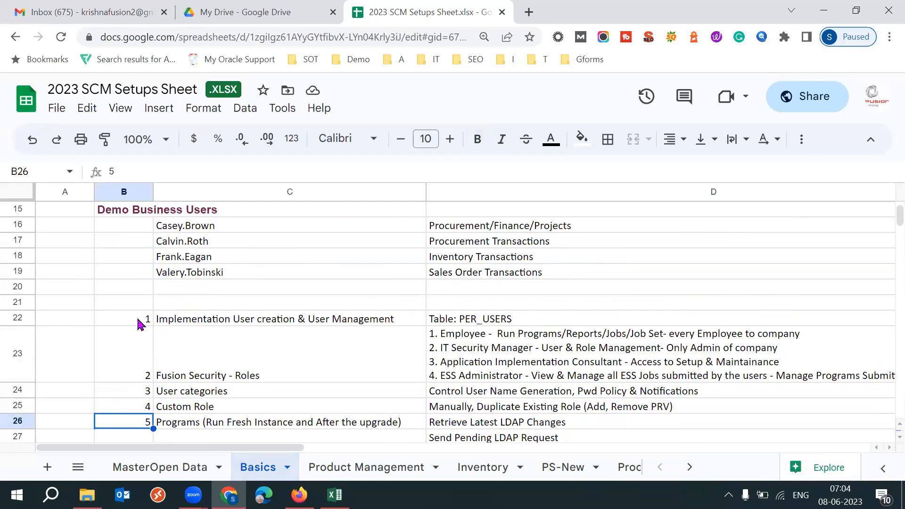
- Select the number and title cells of the Implementation User creation & User Management topic in the Basics sheet
click(141, 321)
key(shift+Right)
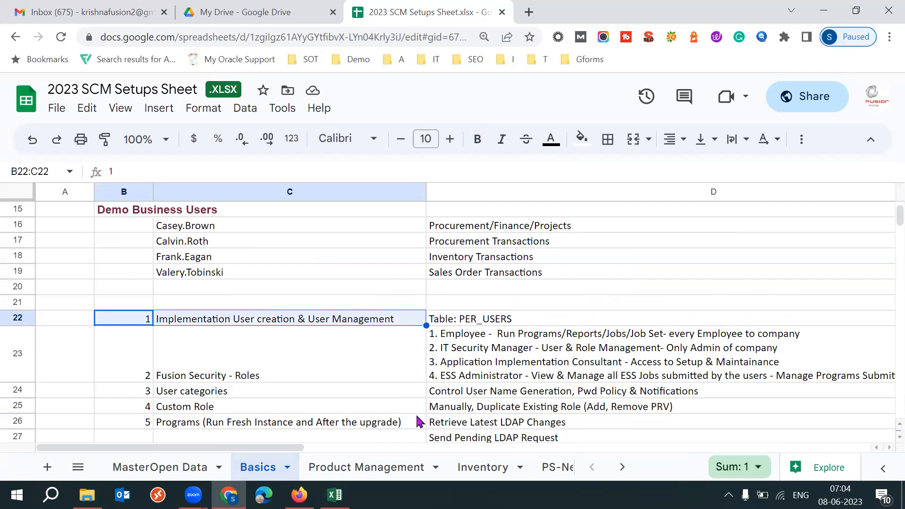
click(300, 495)
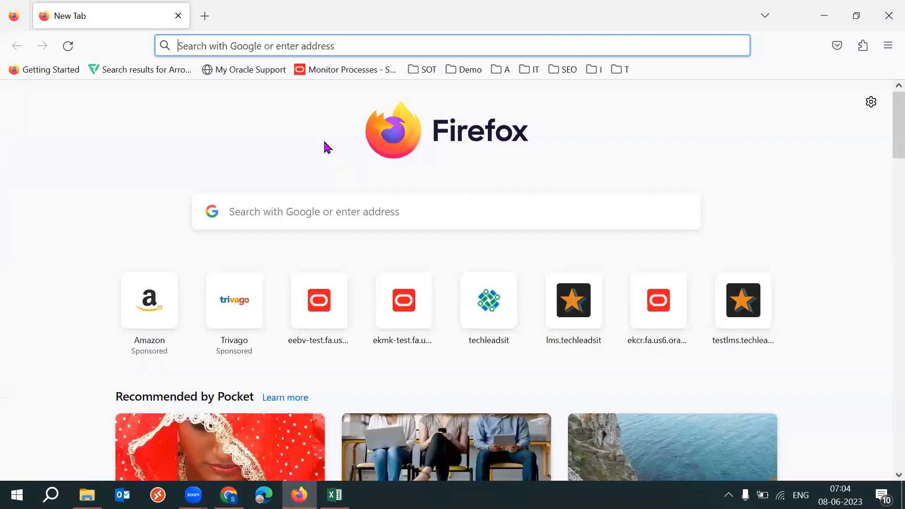
text(dev23)
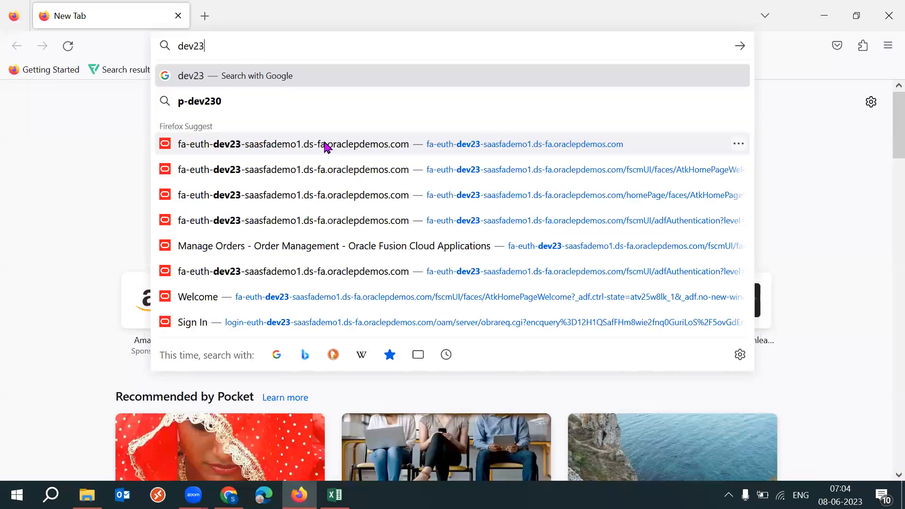
click(336, 147)
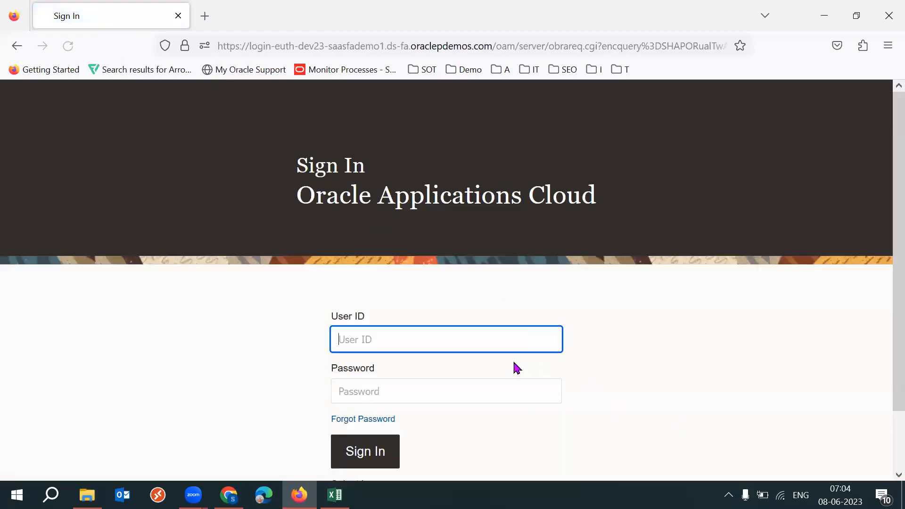
click(512, 350)
text(k)
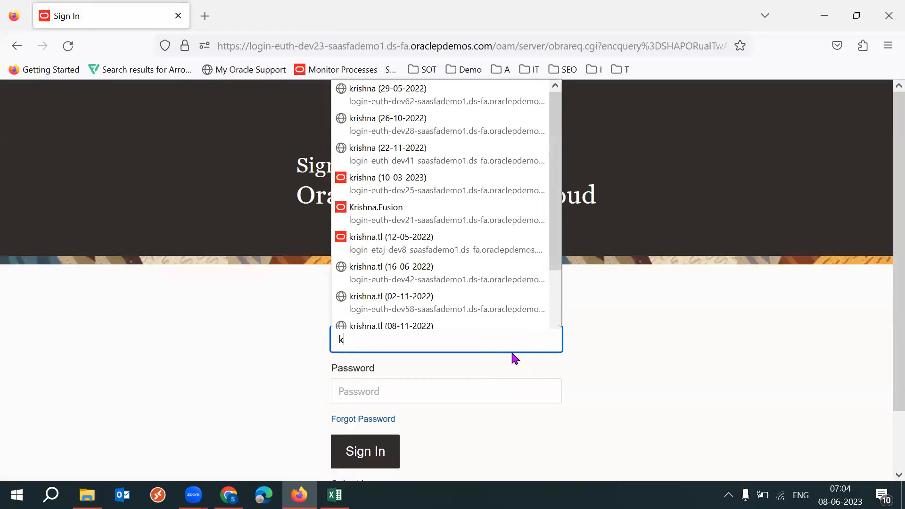
- Switch to Chrome and open the dev23 Oracle Applications Cloud sign-in page in a new tab
click(229, 495)
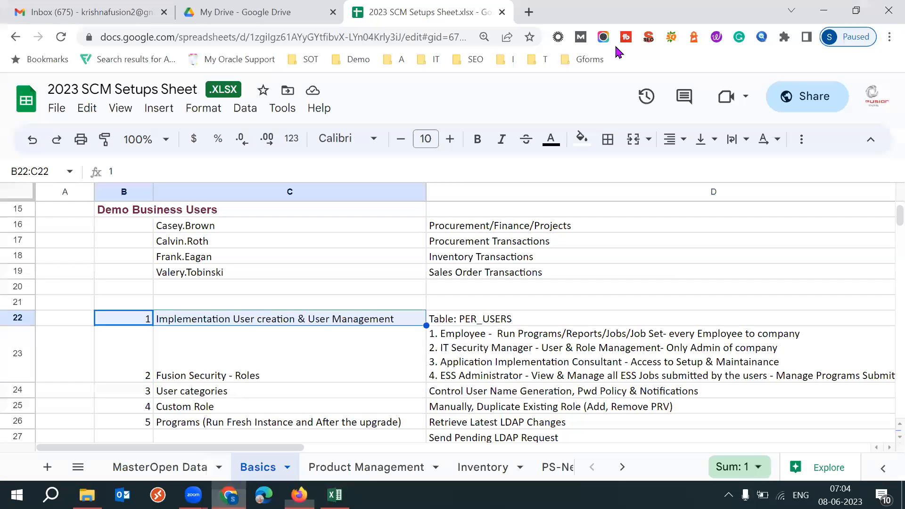
key(ctrl+t)
text(de)
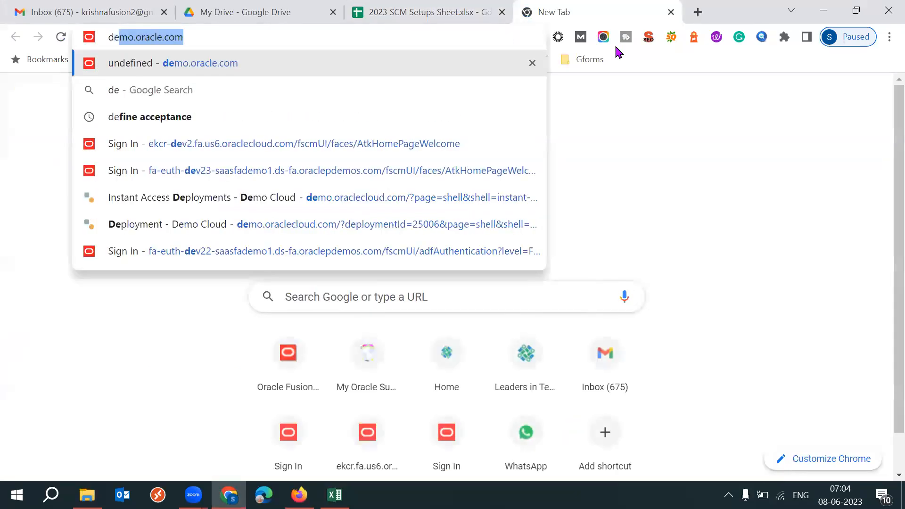
text(v23)
key(Down)
key(Return)
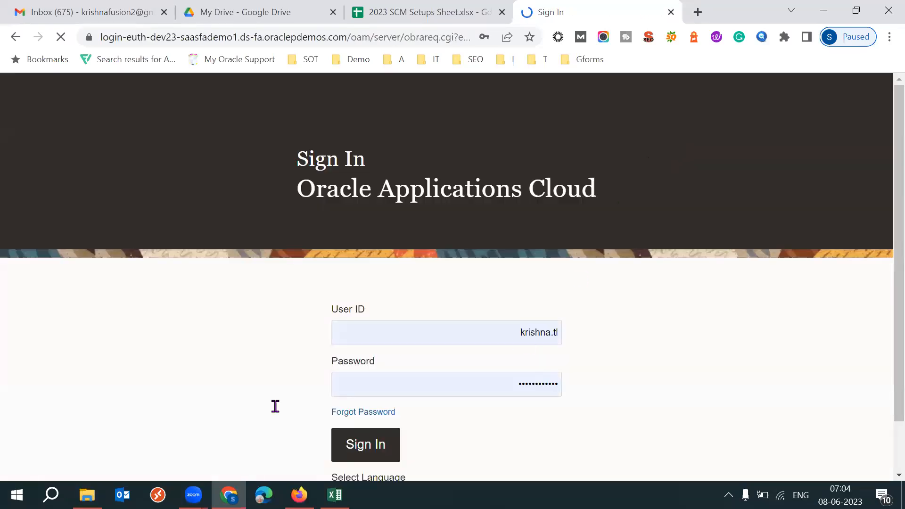
- Sign in to Oracle Applications Cloud with the saved credentials and go to the home page
double_click(436, 339)
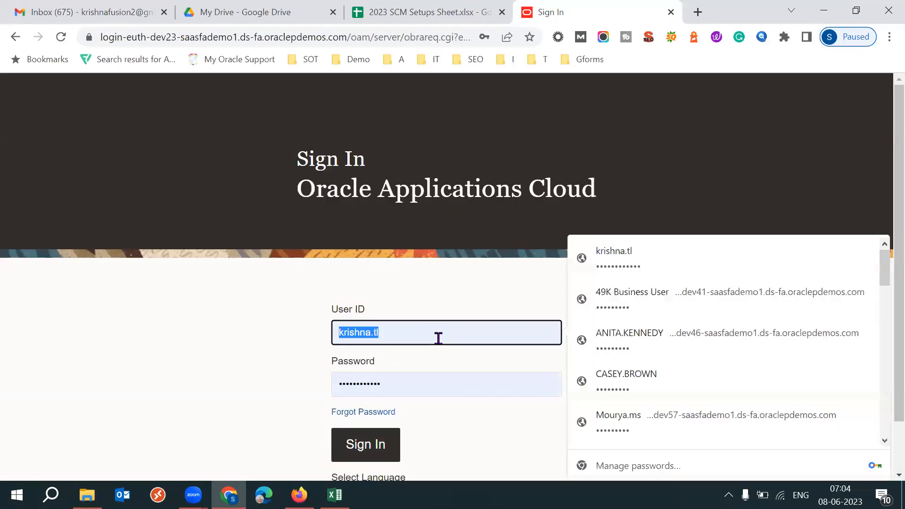
click(152, 367)
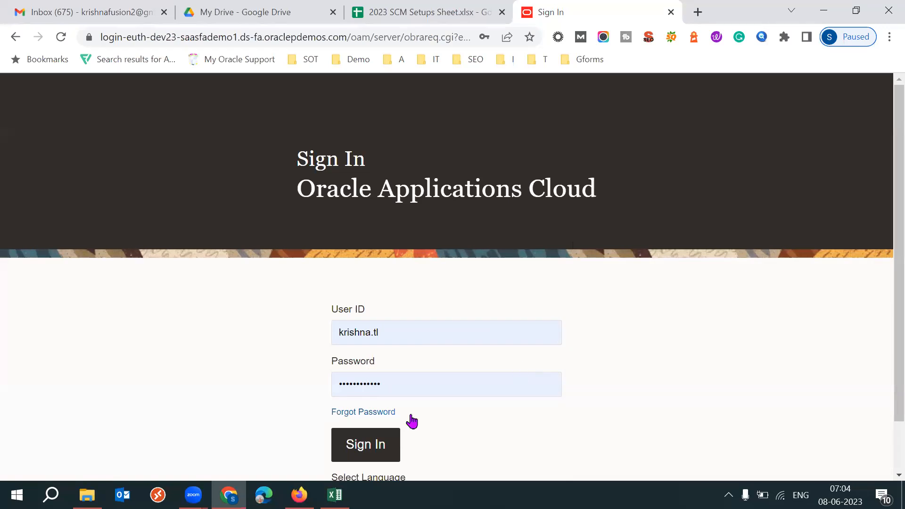
click(367, 446)
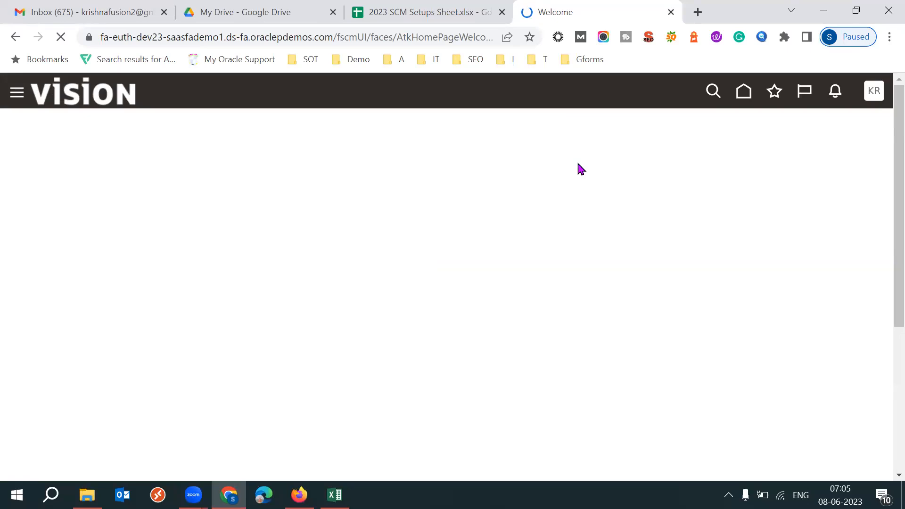
click(103, 98)
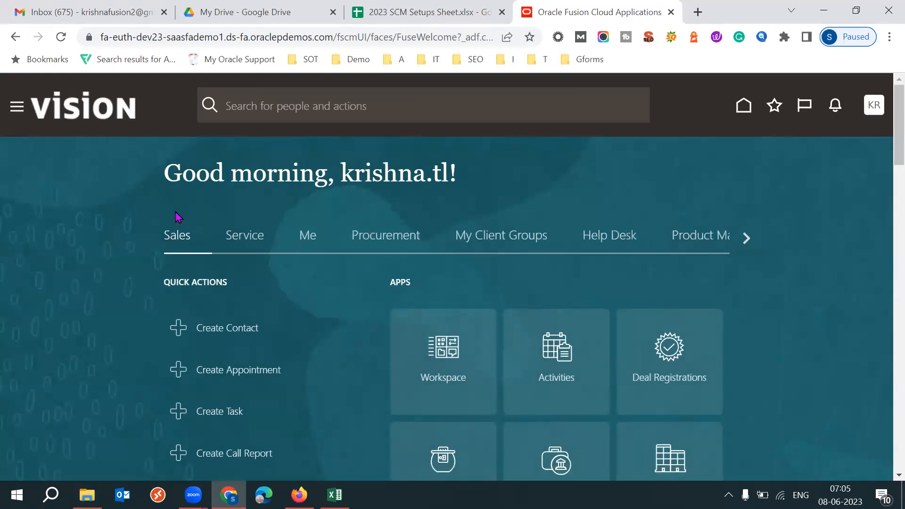
- Open the Security Console from the Tools apps and go to its user accounts page
click(746, 238)
click(748, 240)
click(748, 239)
click(748, 240)
click(748, 239)
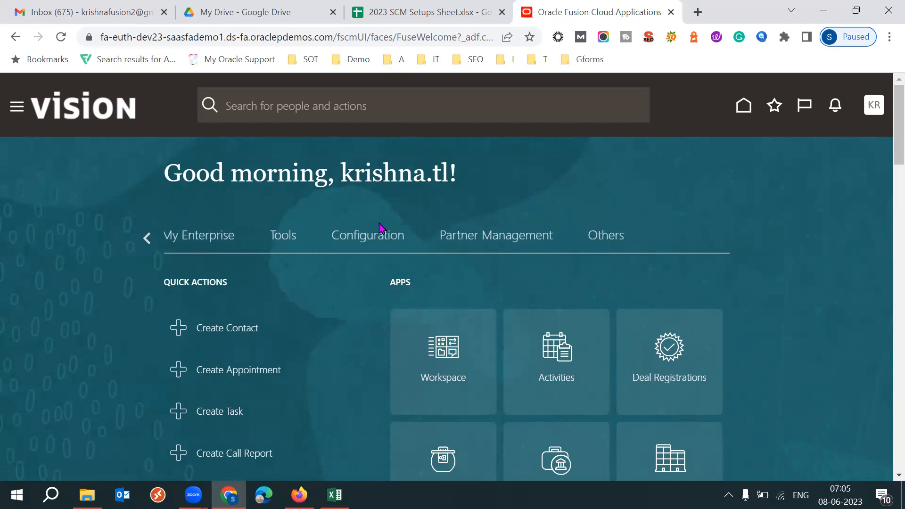
click(284, 236)
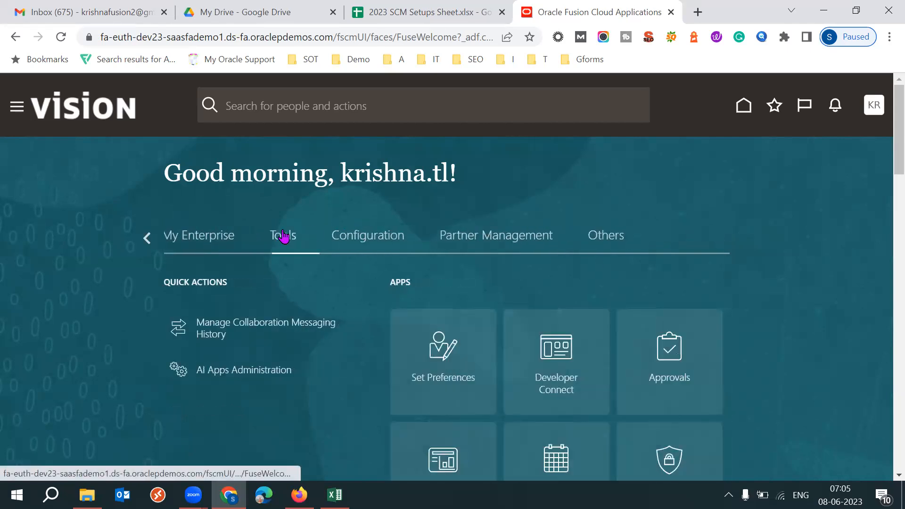
scroll(67, 315, down, 2)
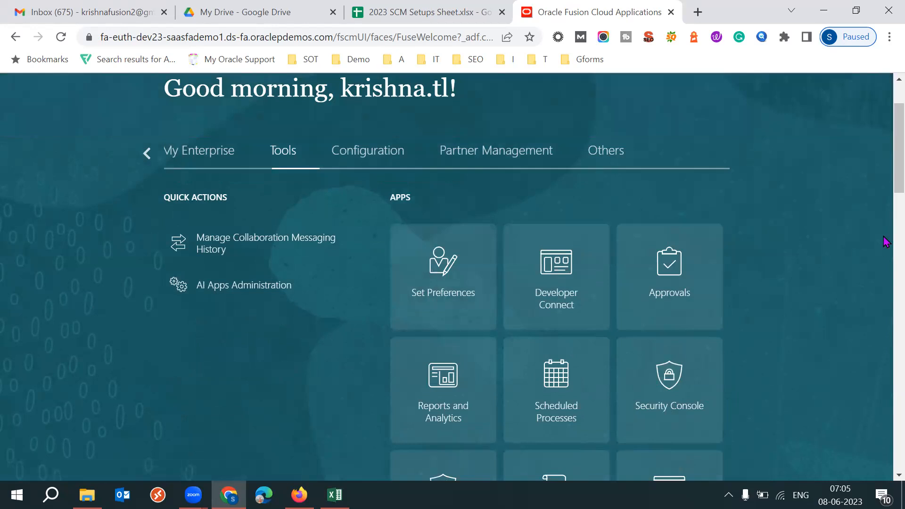
scroll(886, 177, down, 3)
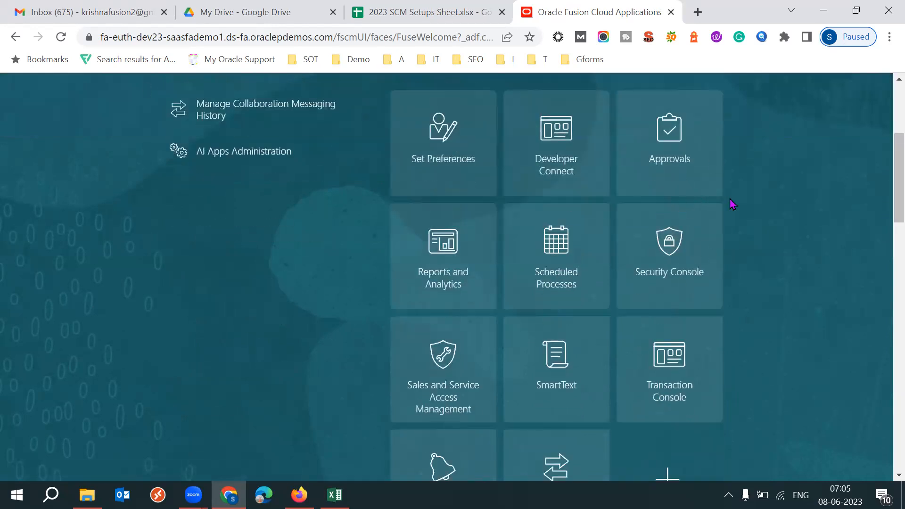
click(687, 246)
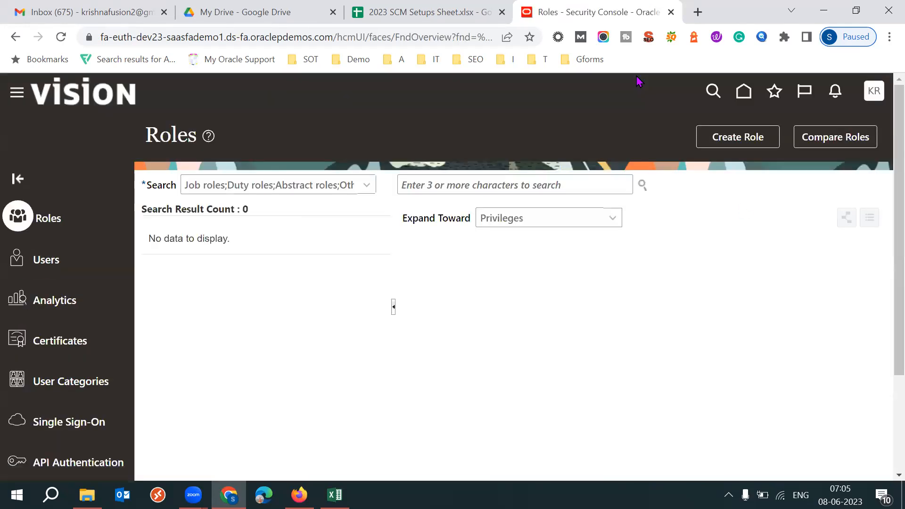
click(39, 259)
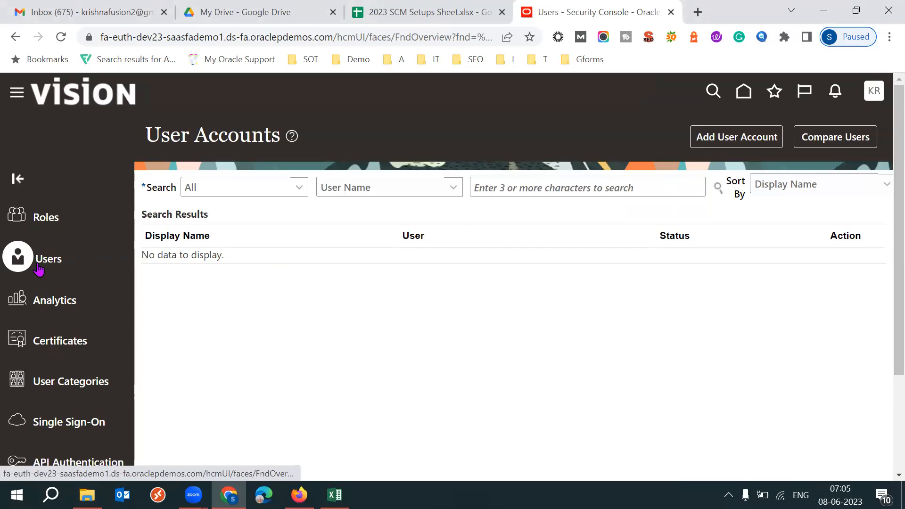
click(740, 143)
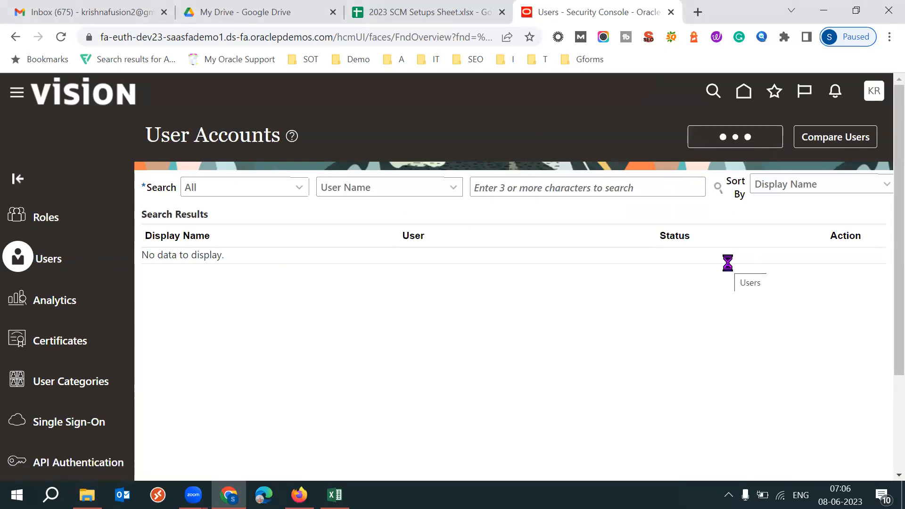
drag(559, 243, 578, 386)
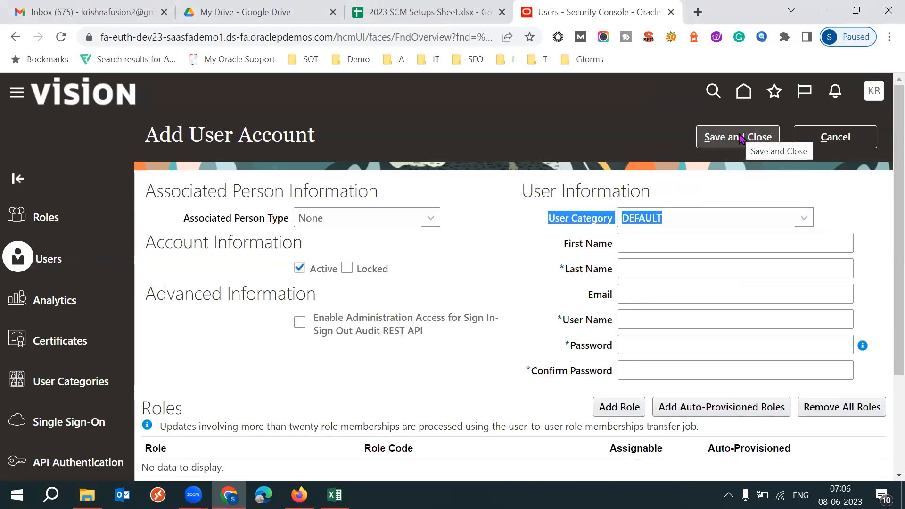
click(518, 289)
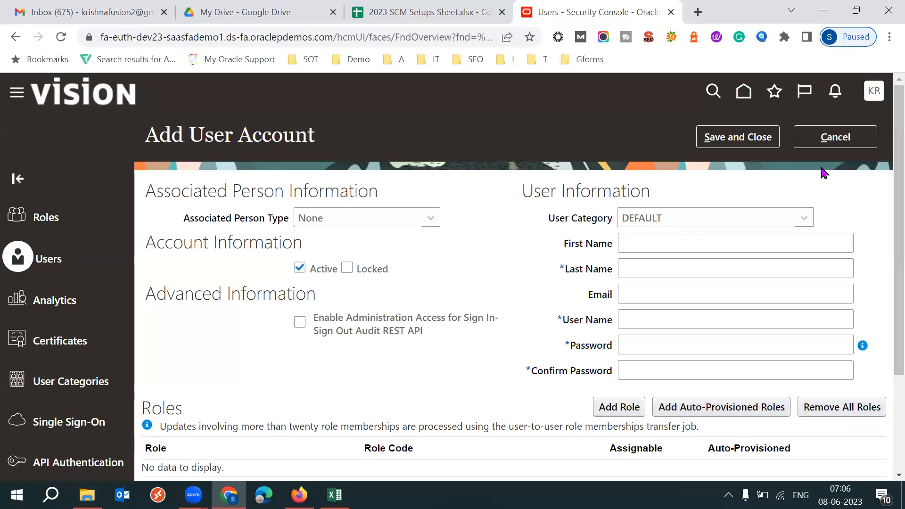
click(853, 141)
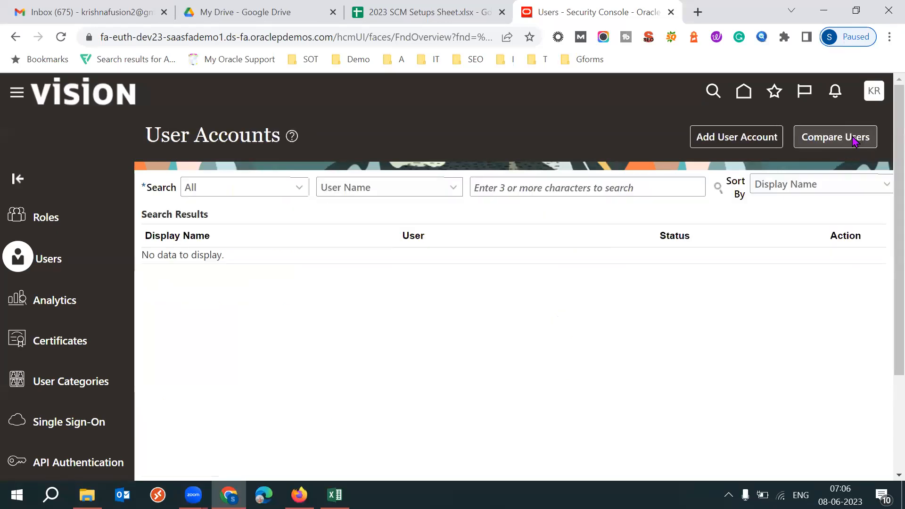
- Set the user accounts search to look up techleadsit by user name
click(599, 188)
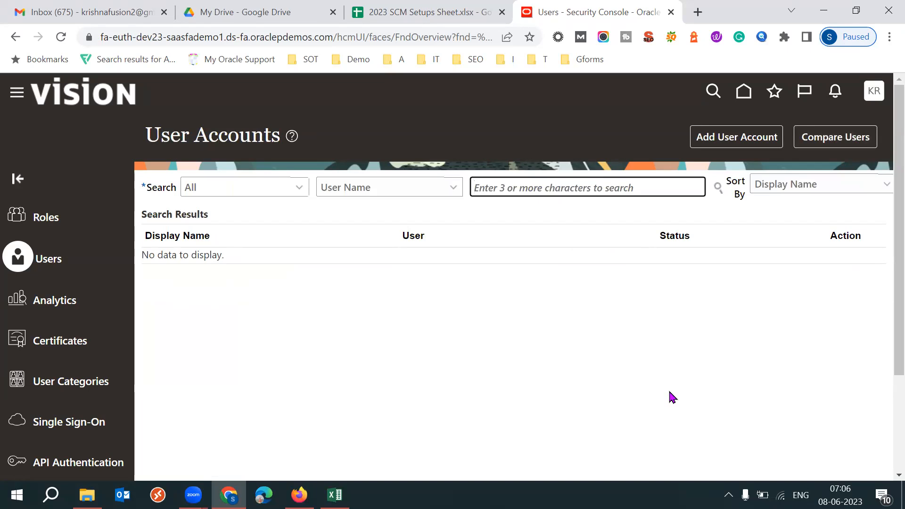
text(techleadsit)
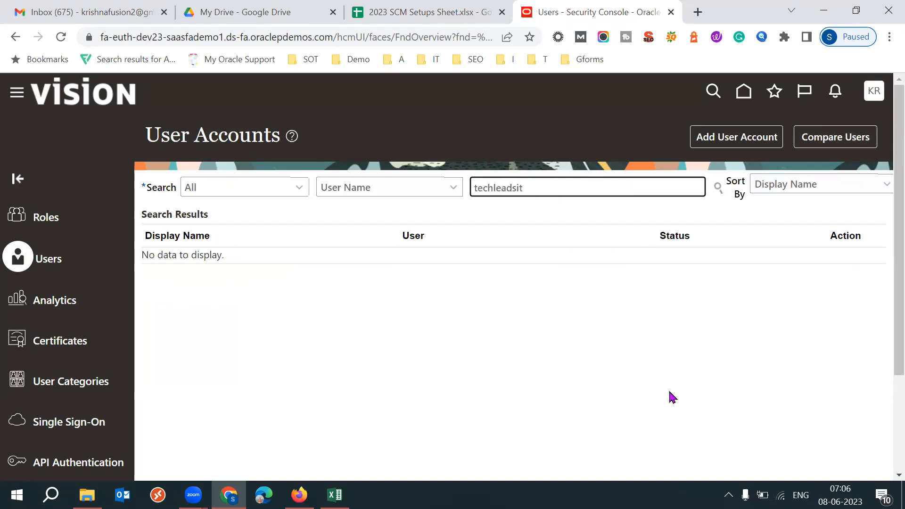
click(454, 192)
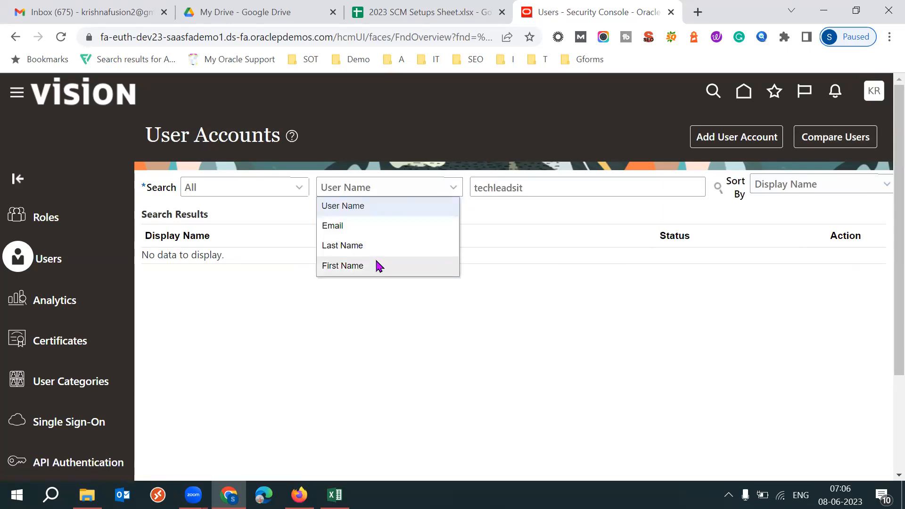
click(364, 205)
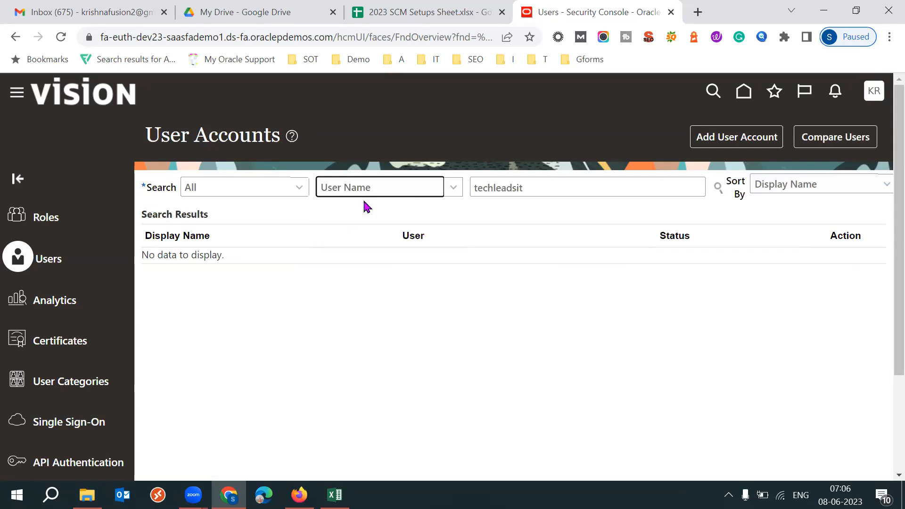
click(550, 188)
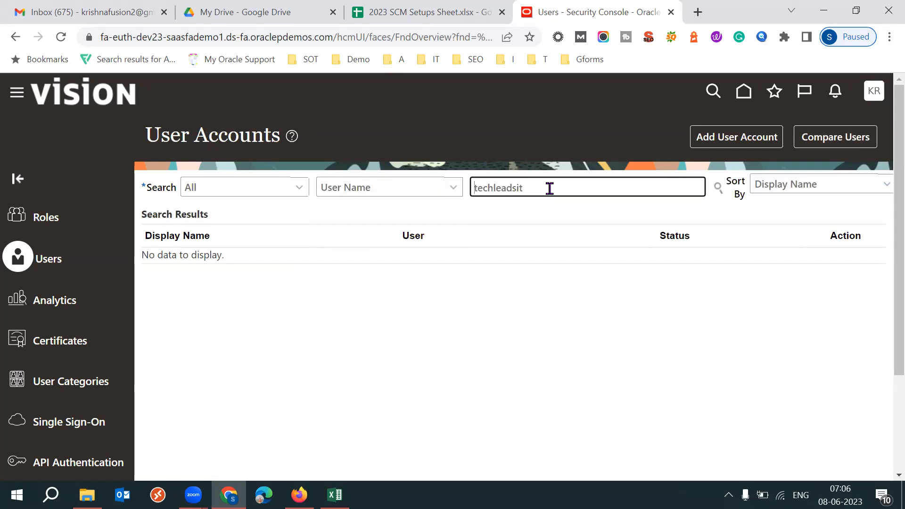
click(545, 189)
double_click(548, 184)
text(techleads)
- Search the user accounts by email, entering the full email address of the existing account
click(425, 198)
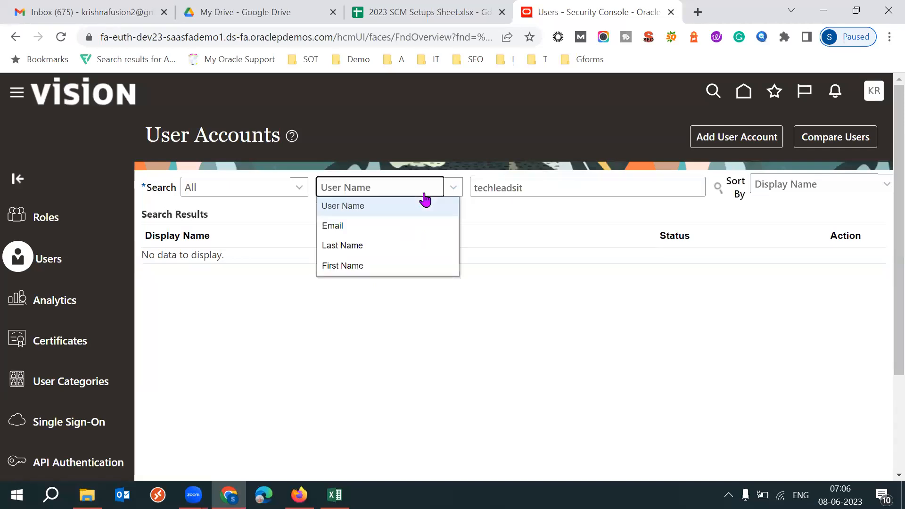
click(396, 225)
double_click(542, 189)
key(Return)
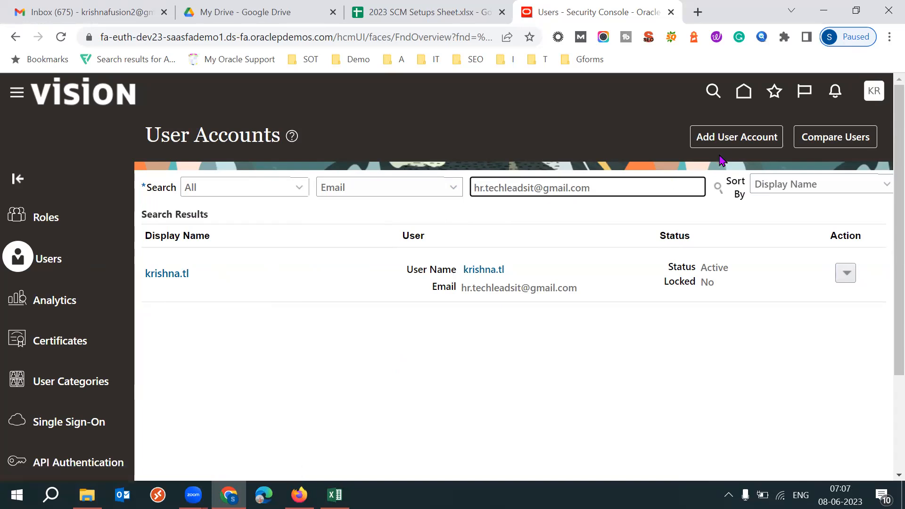
- Start a new user account in full-screen view, setting the last name to techleadsit and filling in the user's email address
click(733, 135)
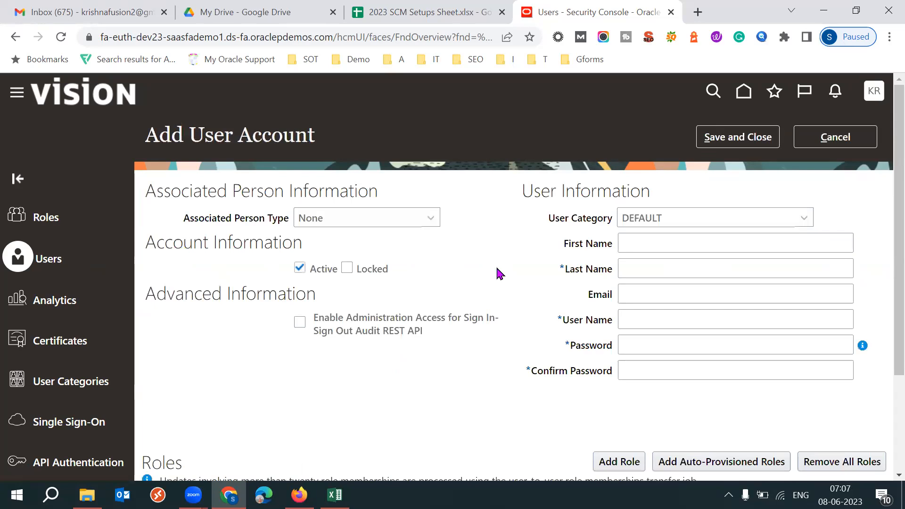
key(F11)
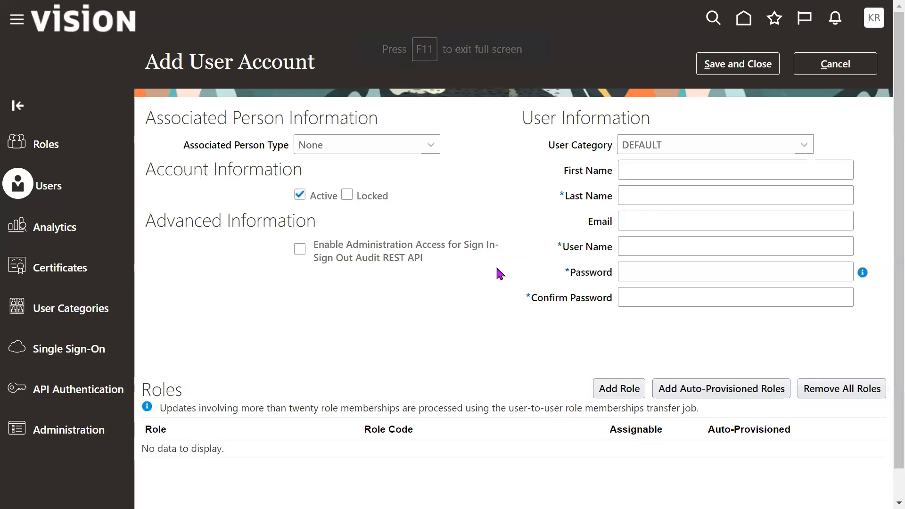
click(646, 199)
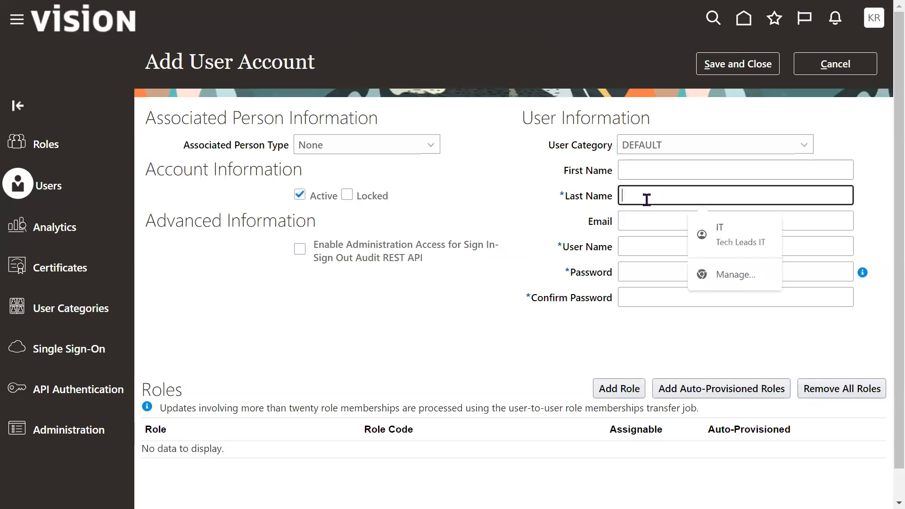
text(tec)
text(hheads)
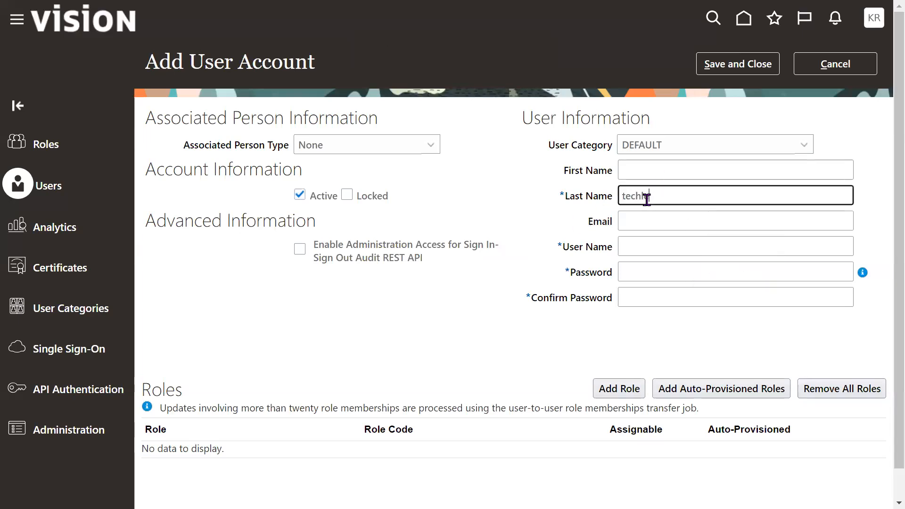
text(it)
key(Tab)
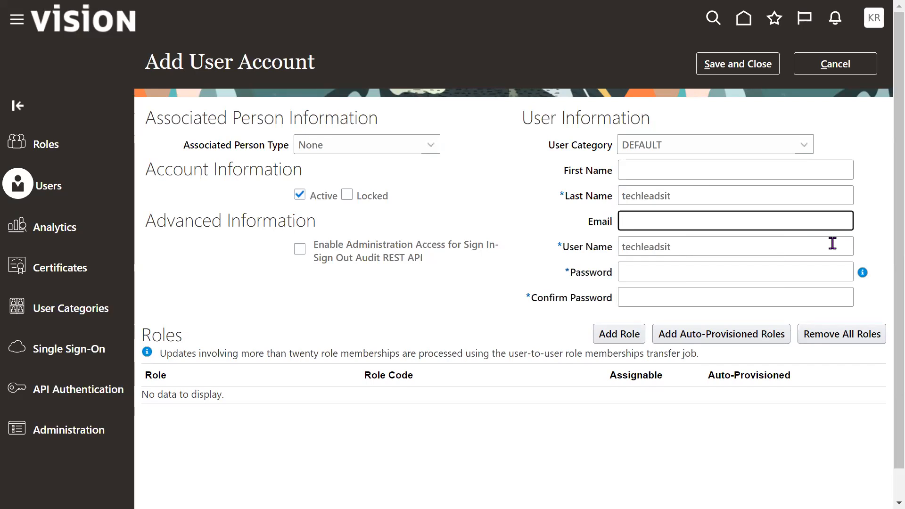
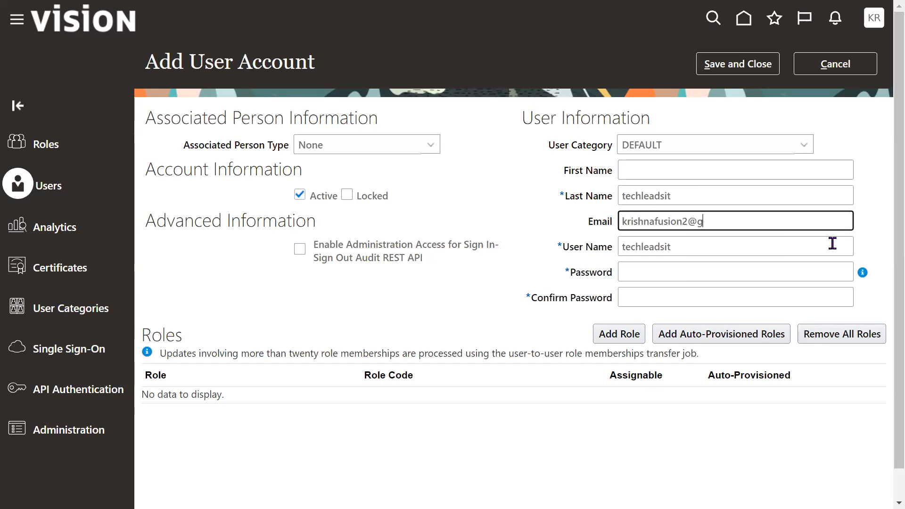
- Enter the account password and its confirmation for the new techleadsit user
key(Tab)
key(Tab)
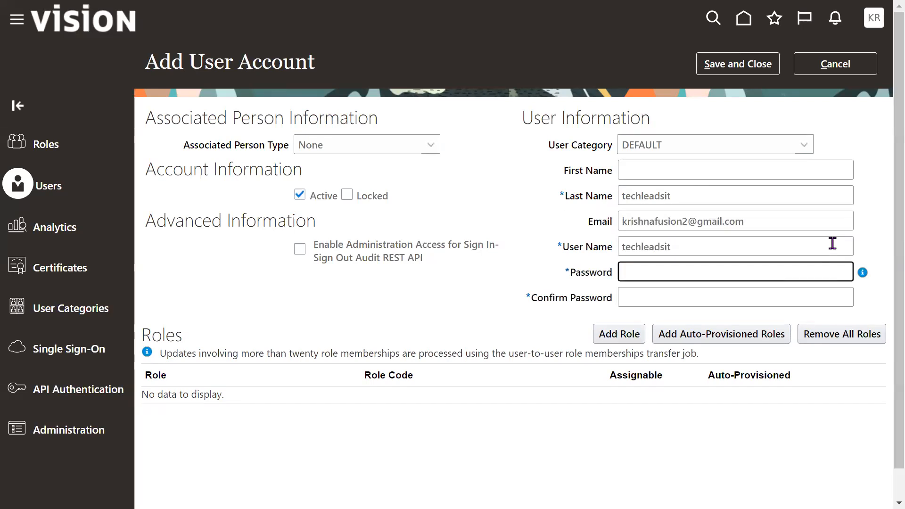
text(••••••••••)
key(Tab)
text(•••••••)
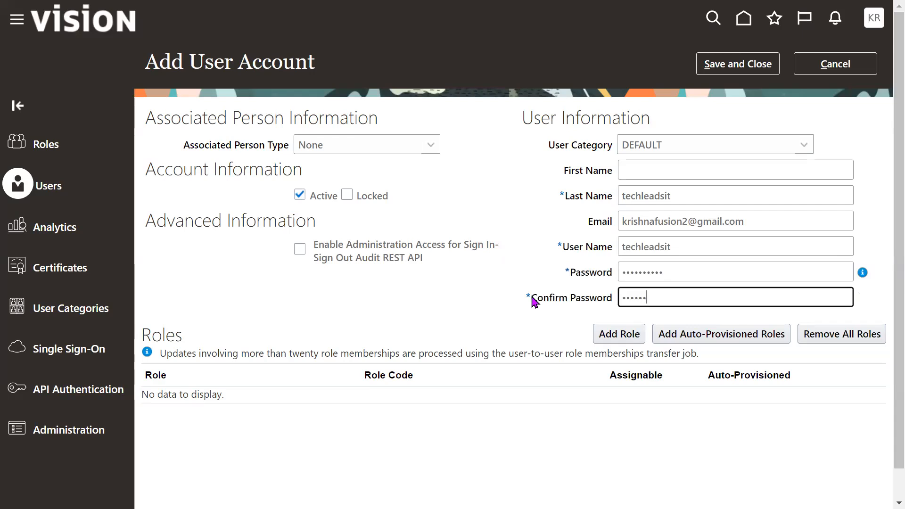
text(••)
key(Tab)
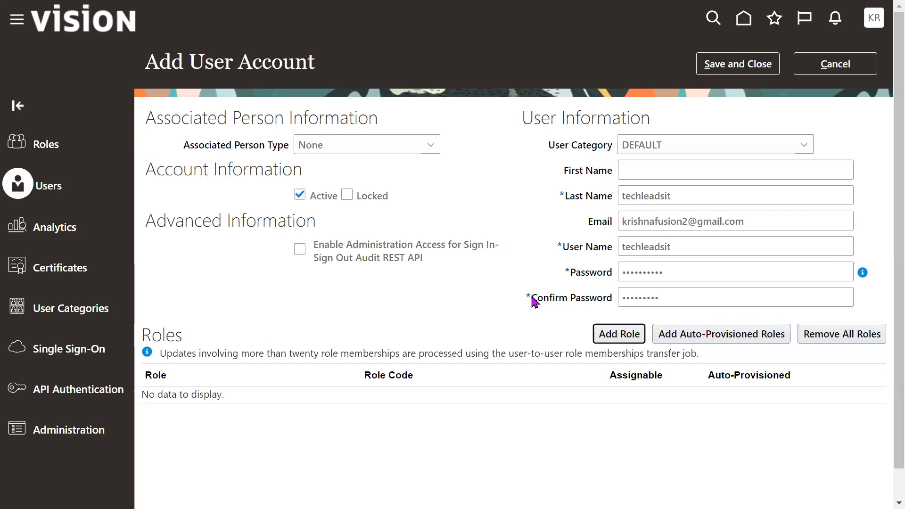
- Review the new account's user name and discard the unsaved account
double_click(701, 246)
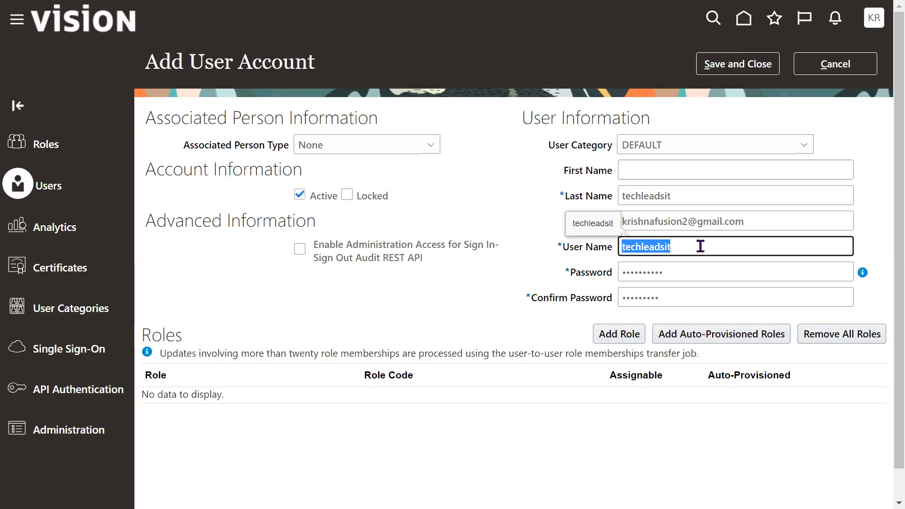
click(493, 282)
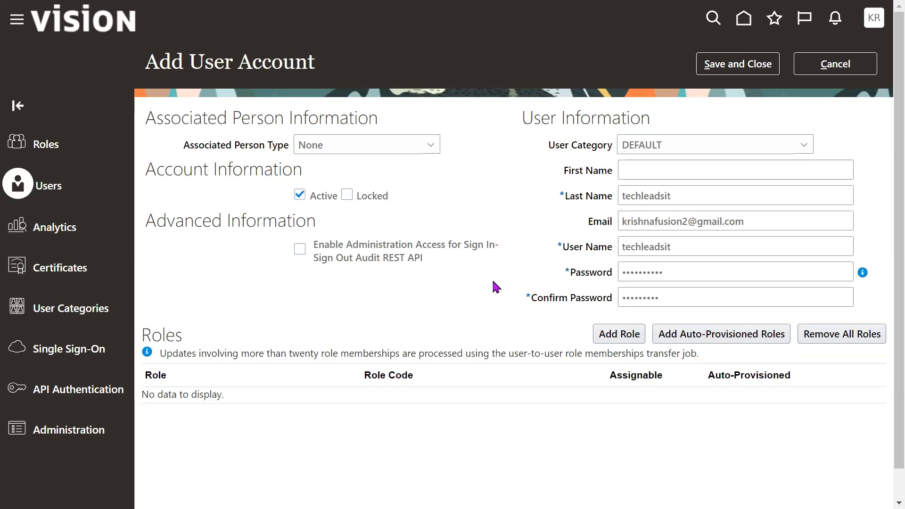
click(828, 72)
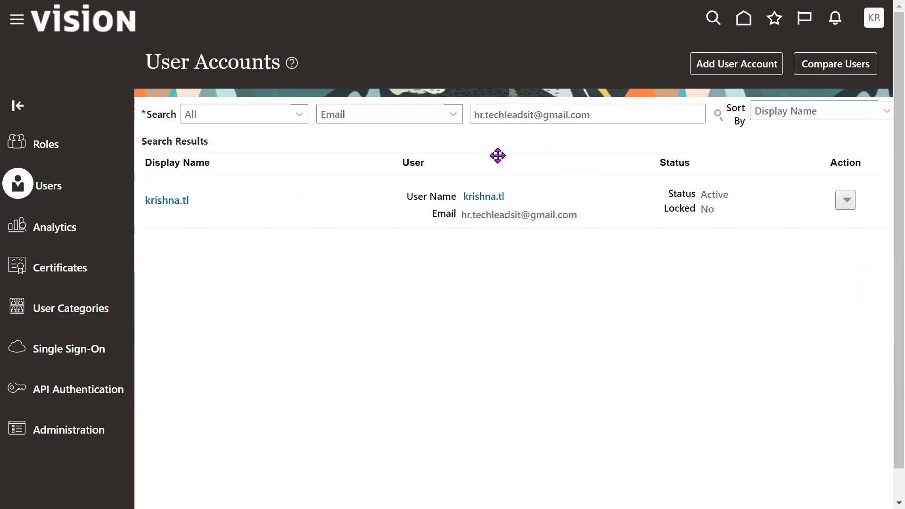
- Start another new user account with the last name techleadsit and fill in the user's email address
click(750, 64)
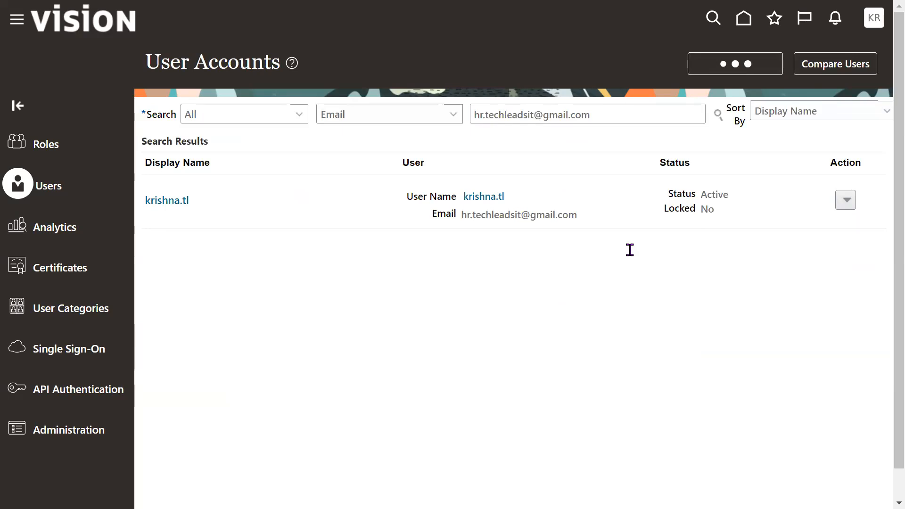
click(652, 198)
text(techleadsit)
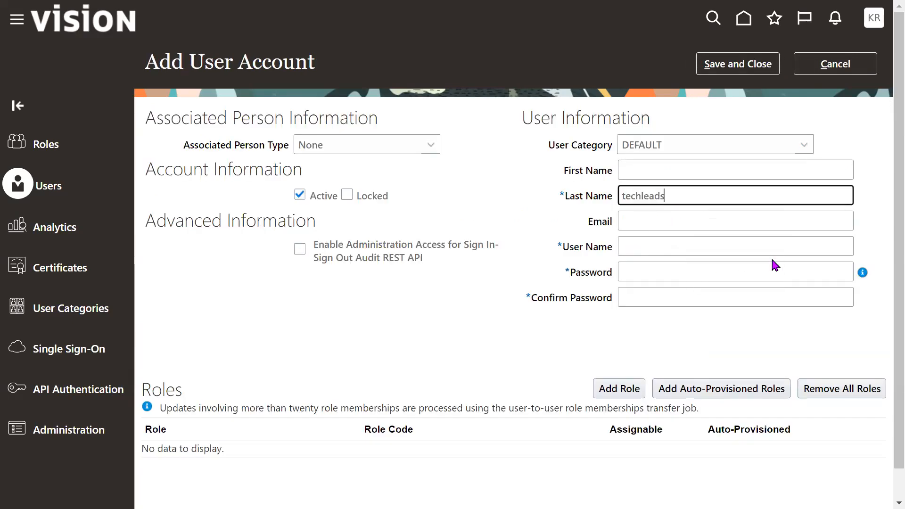
key(Tab)
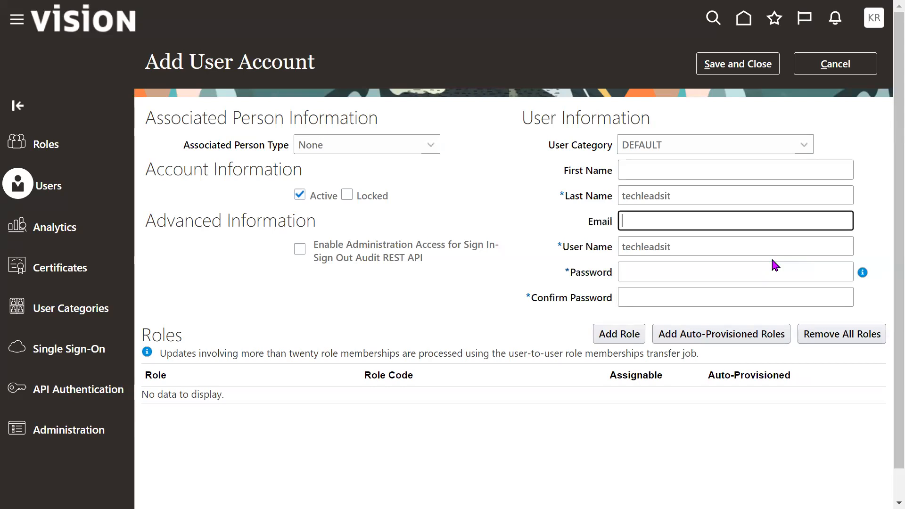
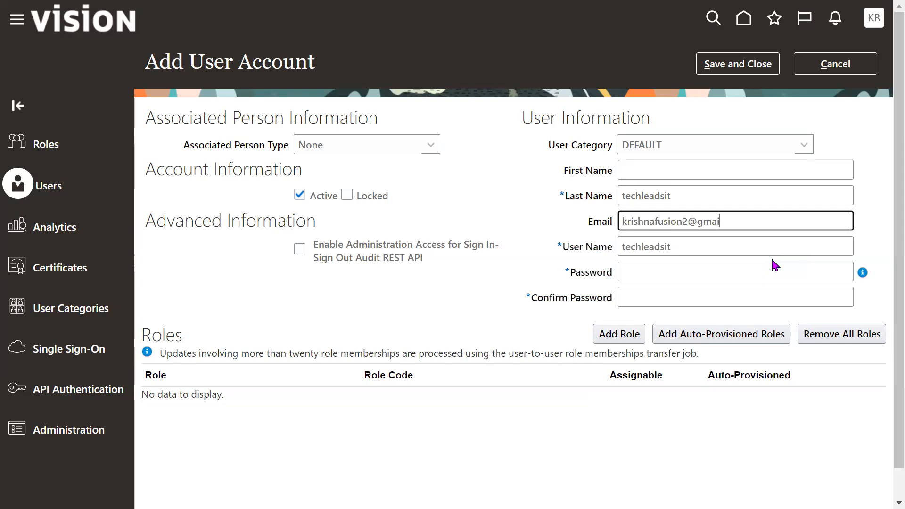
- Check which user categories are available for the new account and review its user name
drag(554, 150, 613, 155)
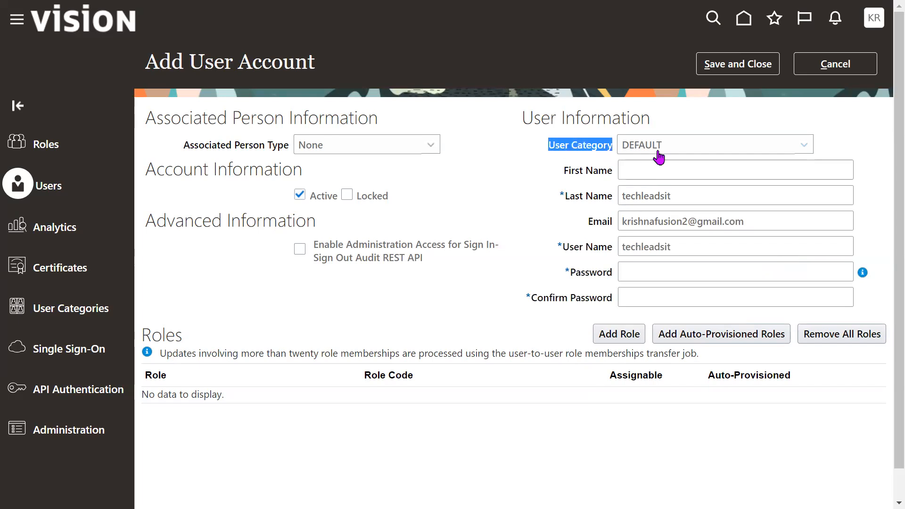
click(685, 151)
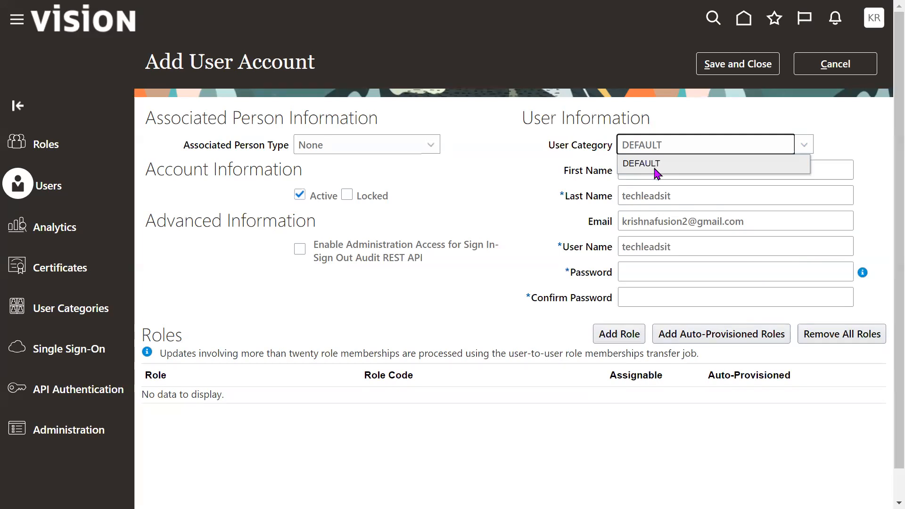
click(552, 149)
drag(549, 149, 608, 148)
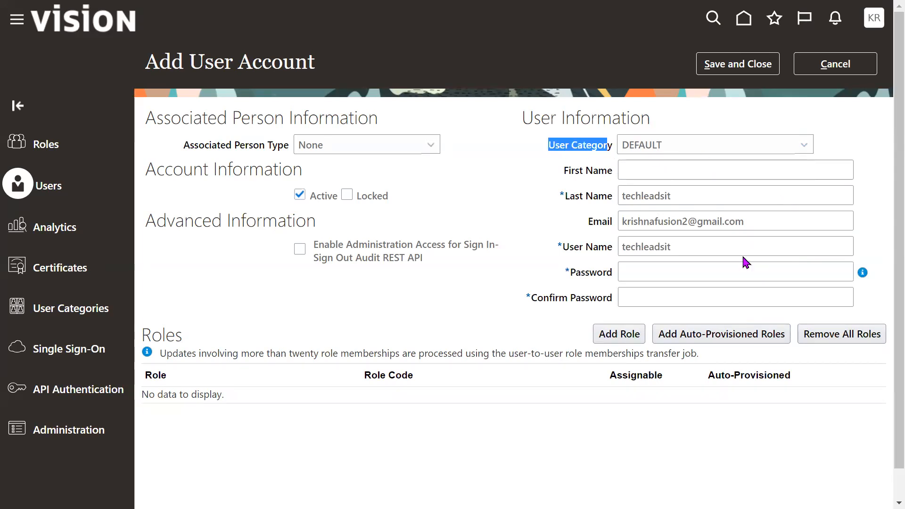
double_click(682, 244)
click(567, 285)
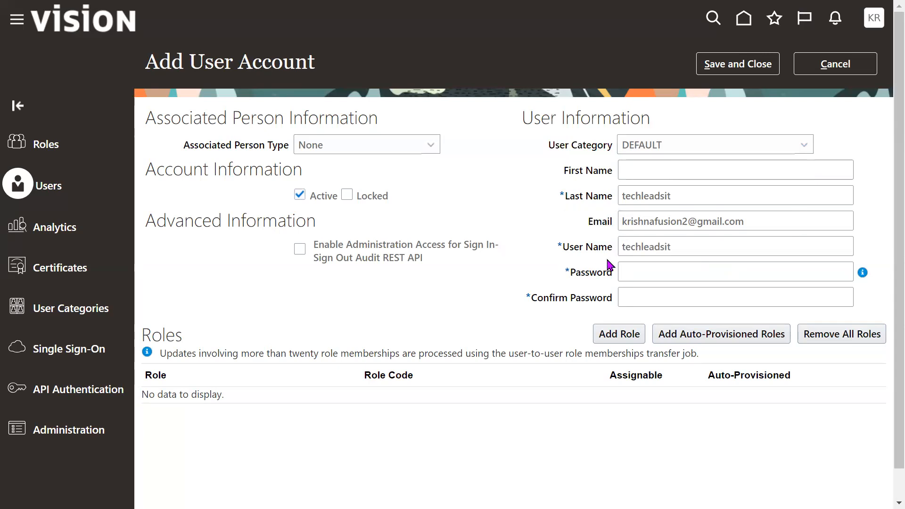
- Compare the new account's user name with its email, first name and last name fields to identify the naming rule
double_click(689, 245)
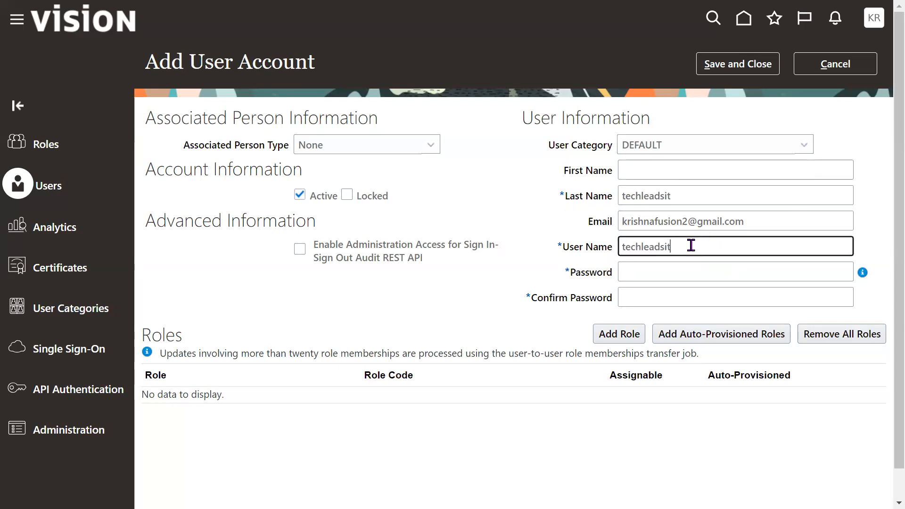
double_click(683, 199)
click(748, 225)
triple_click(749, 224)
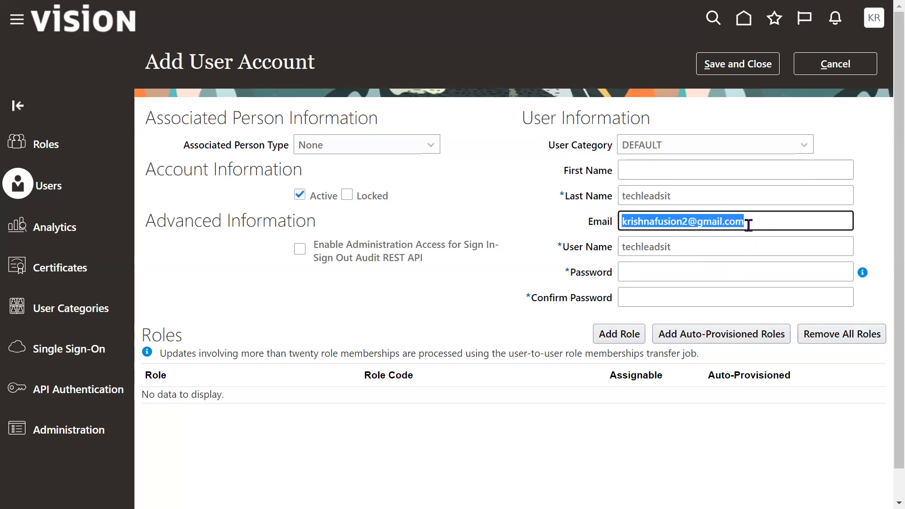
double_click(704, 249)
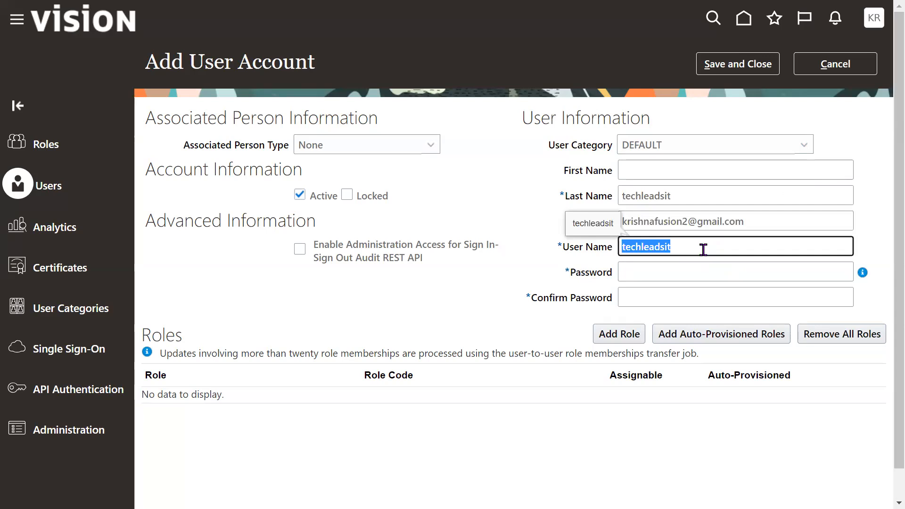
triple_click(752, 226)
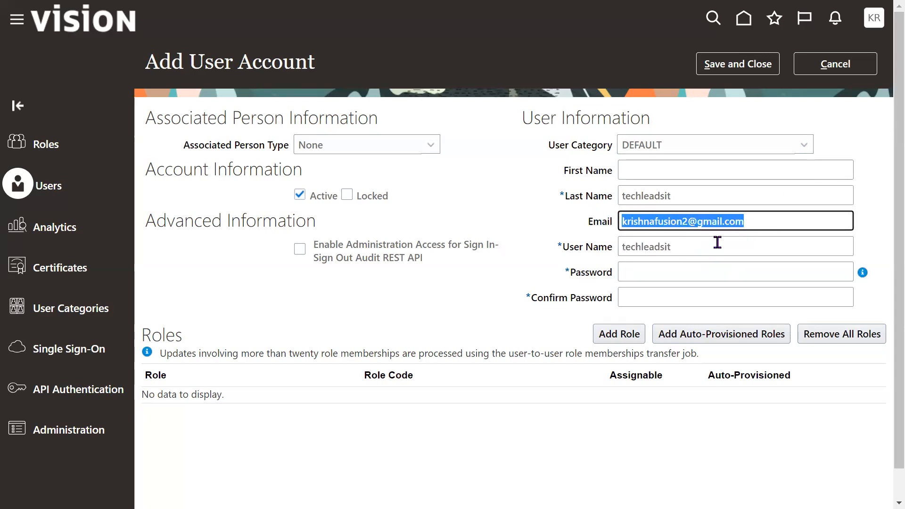
drag(555, 170, 616, 173)
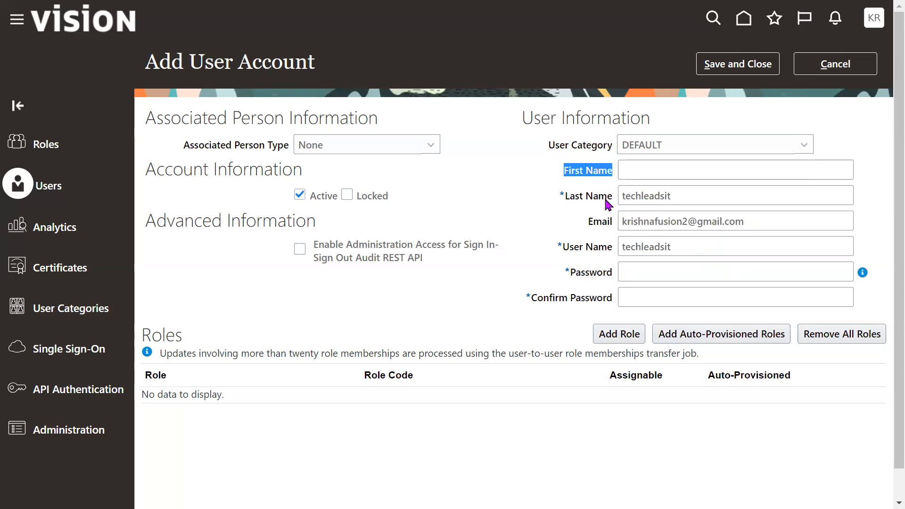
drag(607, 197, 560, 192)
drag(563, 171, 607, 175)
drag(560, 196, 619, 201)
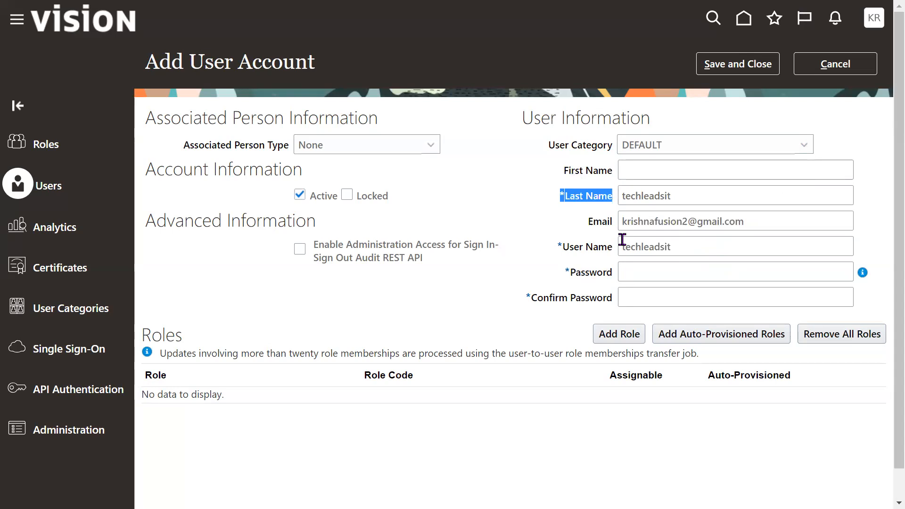
- Discard the unsaved user account and open the User Categories page
drag(607, 150, 555, 147)
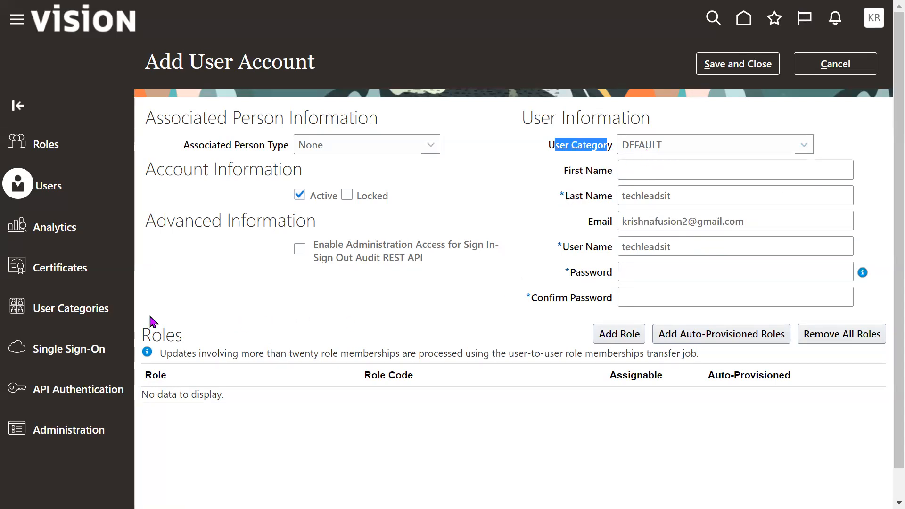
click(55, 310)
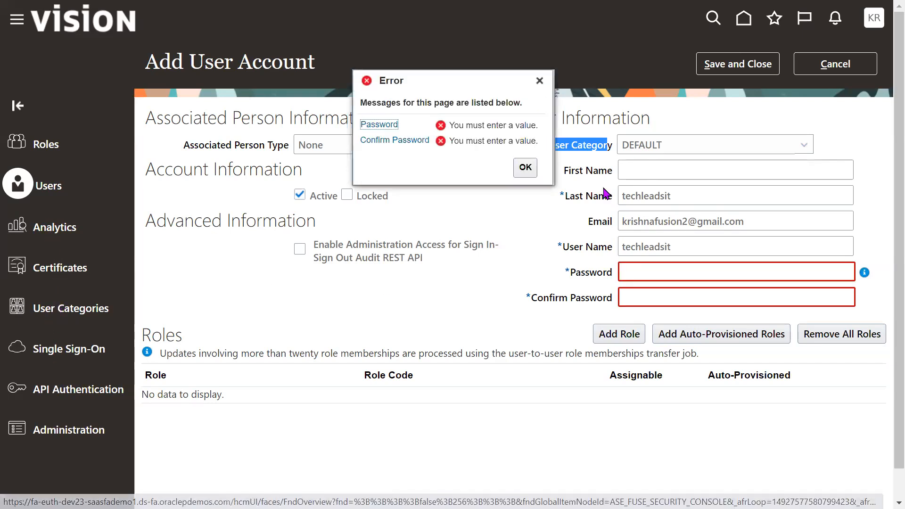
click(834, 62)
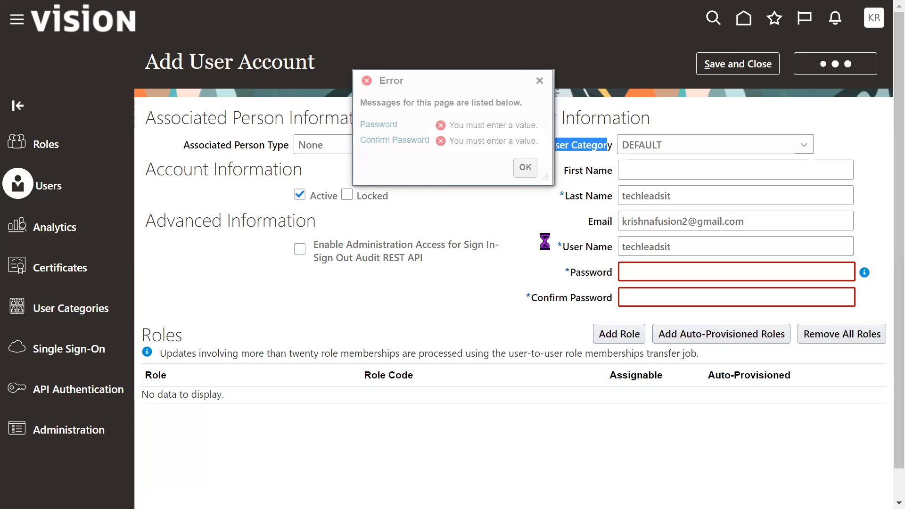
click(61, 309)
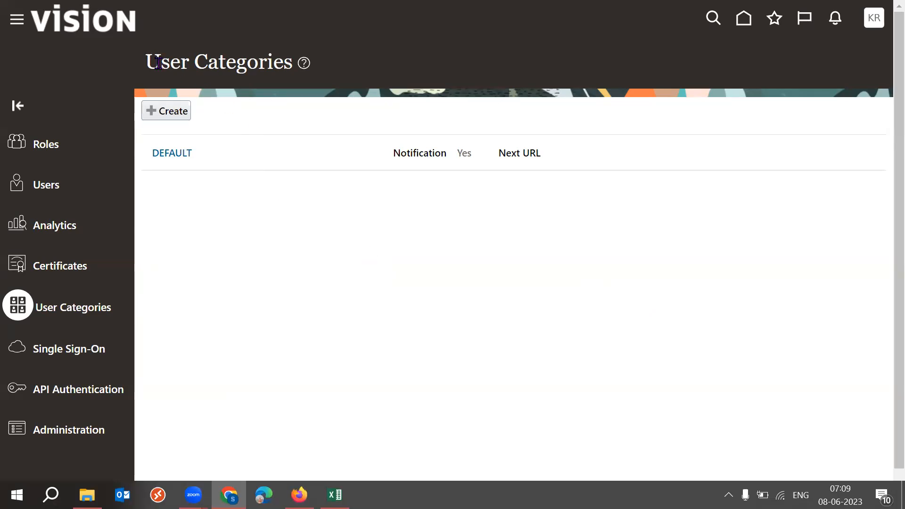
drag(162, 63, 242, 65)
click(276, 217)
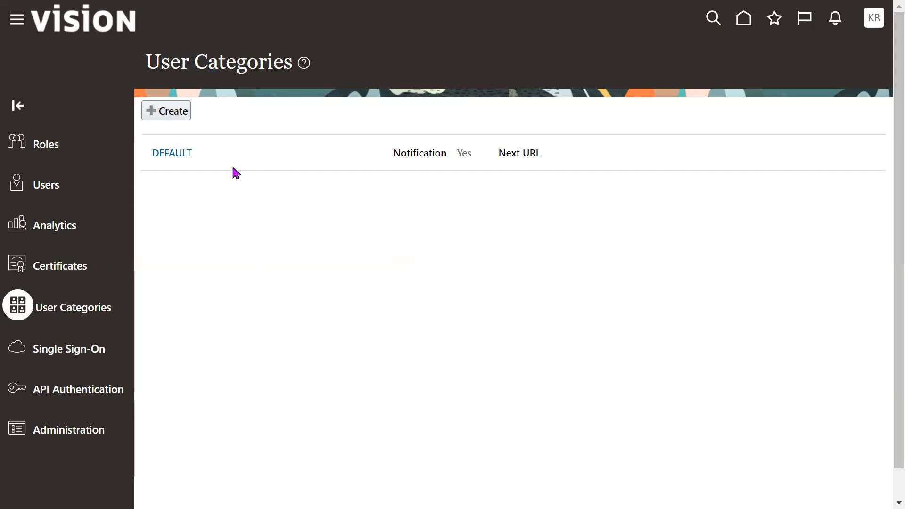
- Open the details of the DEFAULT user category for editing and set its user name generation rule to Email
click(181, 163)
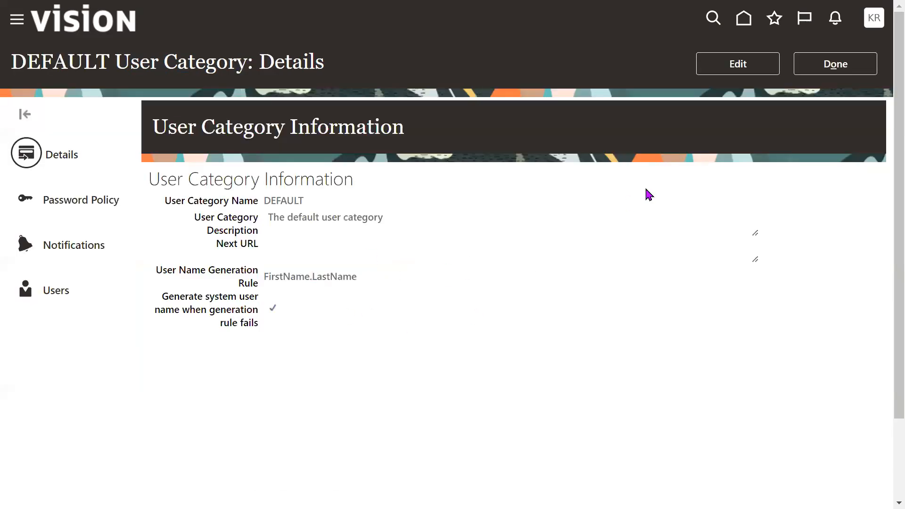
click(753, 66)
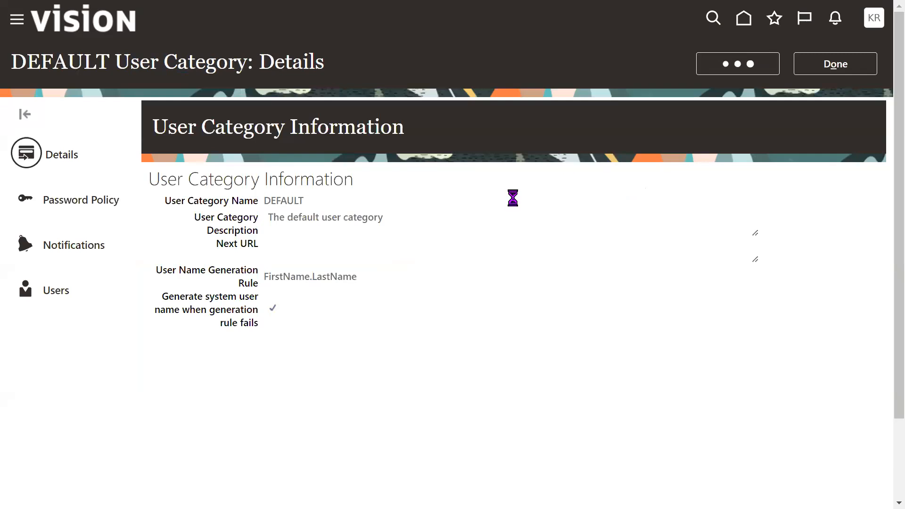
drag(38, 314, 121, 329)
click(244, 327)
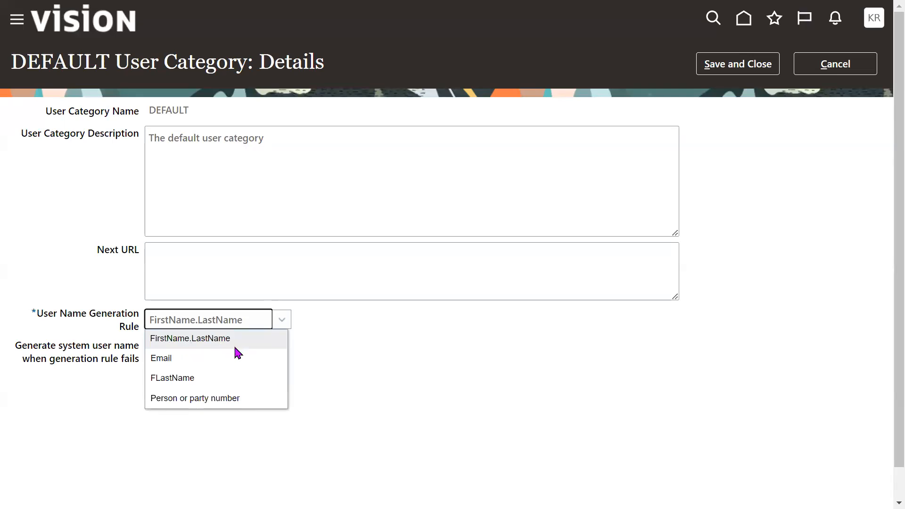
click(204, 362)
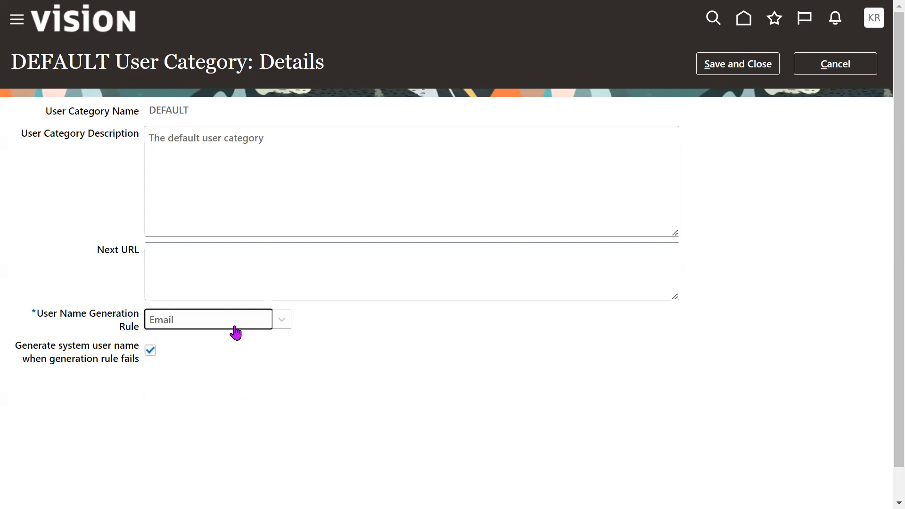
- Examine the DEFAULT category's name, description and available user name generation rules
drag(62, 315, 132, 330)
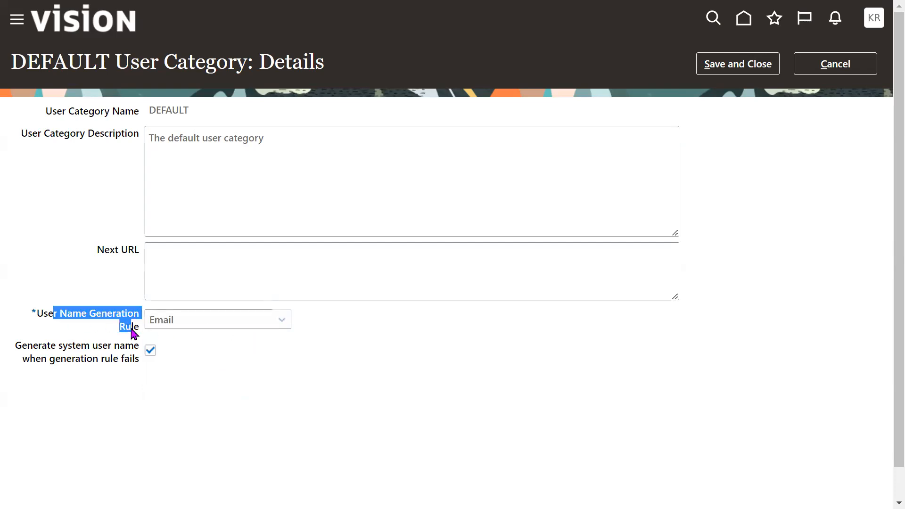
click(237, 324)
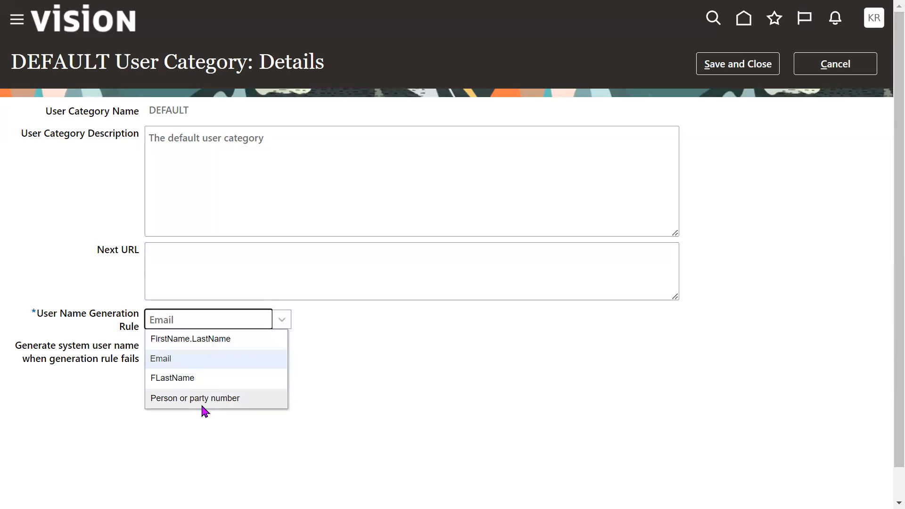
click(375, 346)
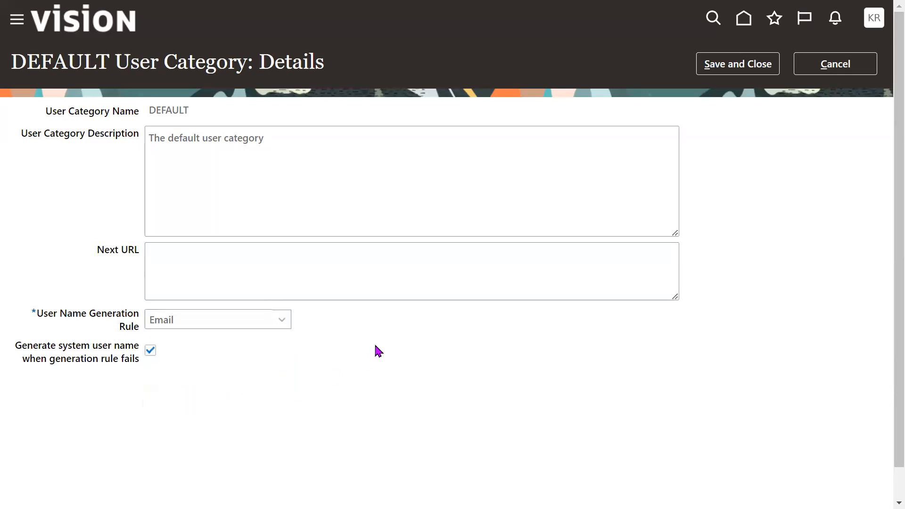
drag(106, 112, 173, 110)
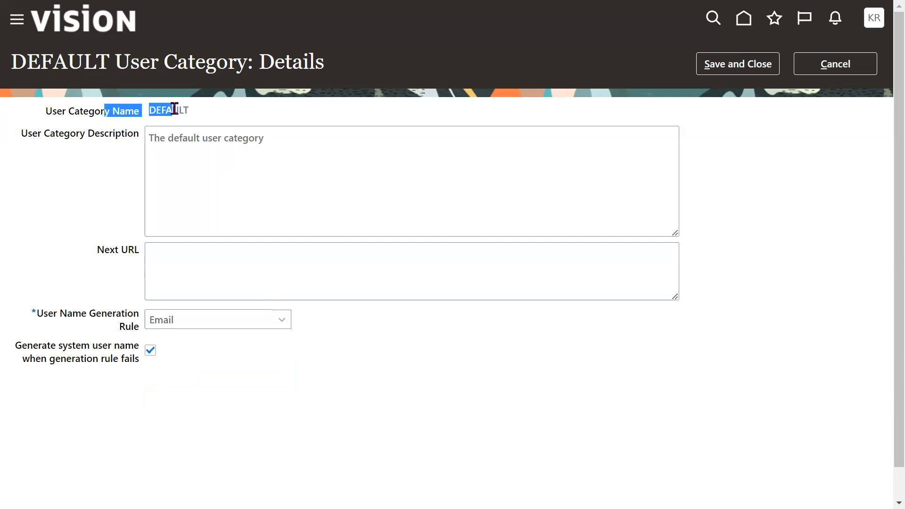
triple_click(307, 157)
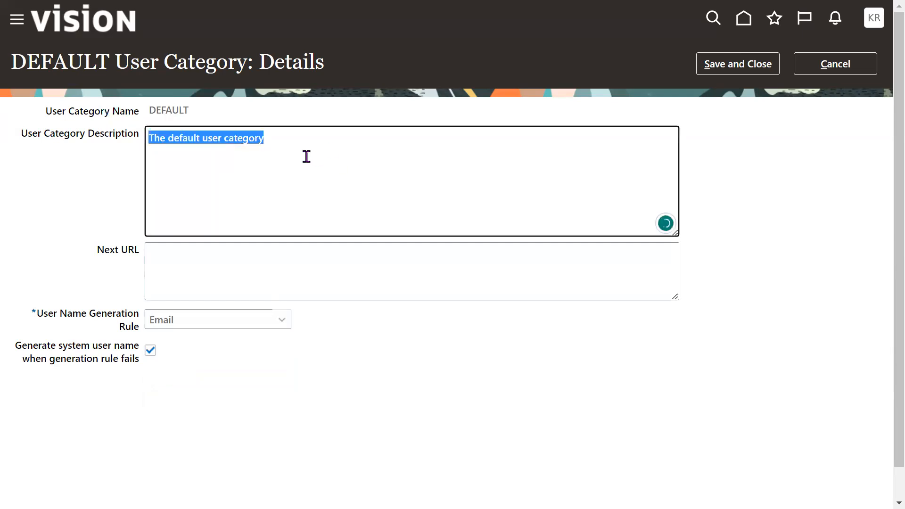
click(500, 399)
drag(31, 313, 197, 337)
click(226, 321)
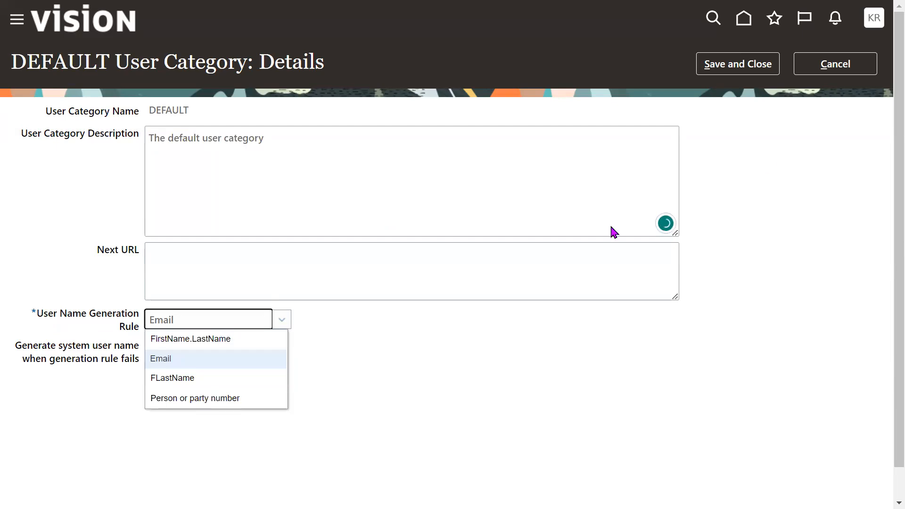
- Discard the category detail changes and open the DEFAULT category's Password Policy for editing
click(834, 65)
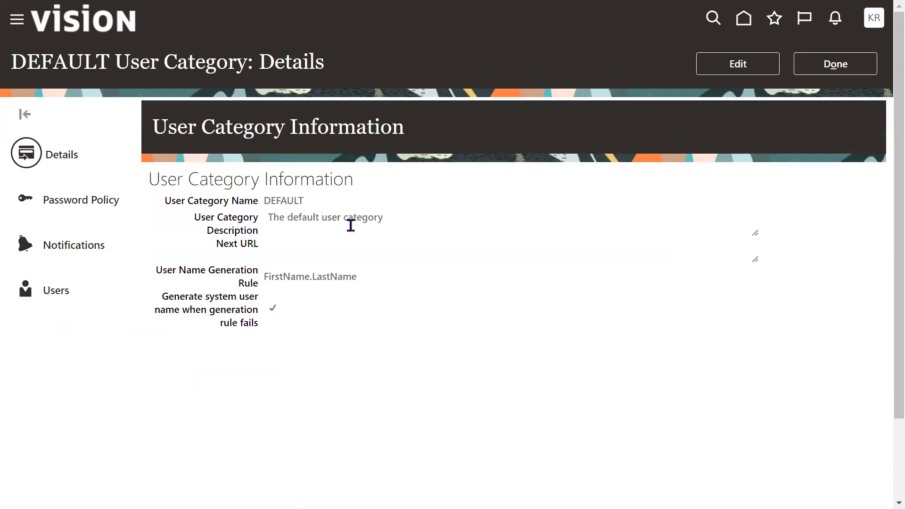
click(82, 200)
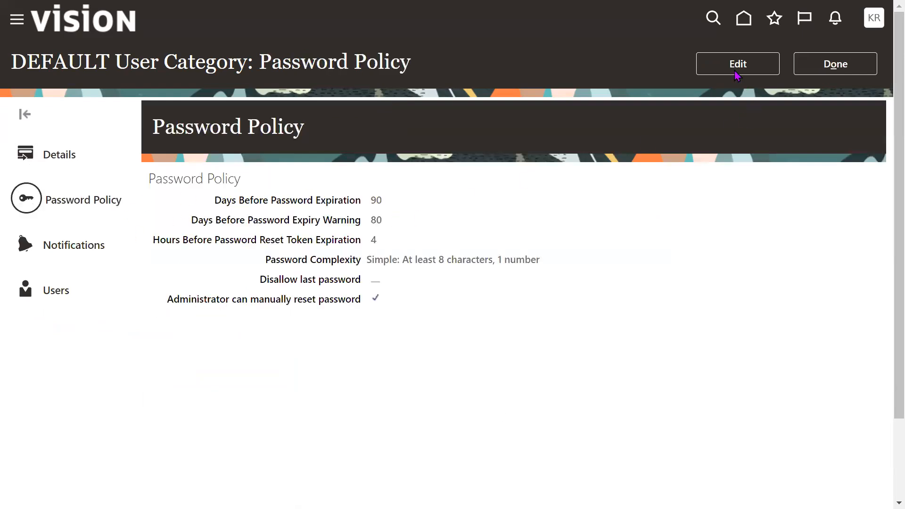
click(736, 72)
- Examine the password expiration days, expiry warning days and reset token expiration hours in the policy
drag(89, 141, 203, 149)
triple_click(201, 145)
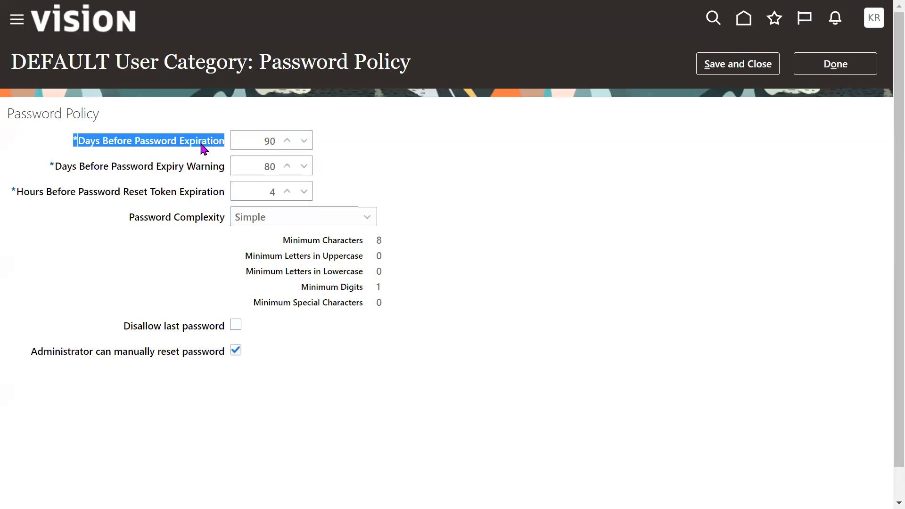
click(472, 159)
double_click(257, 141)
click(518, 210)
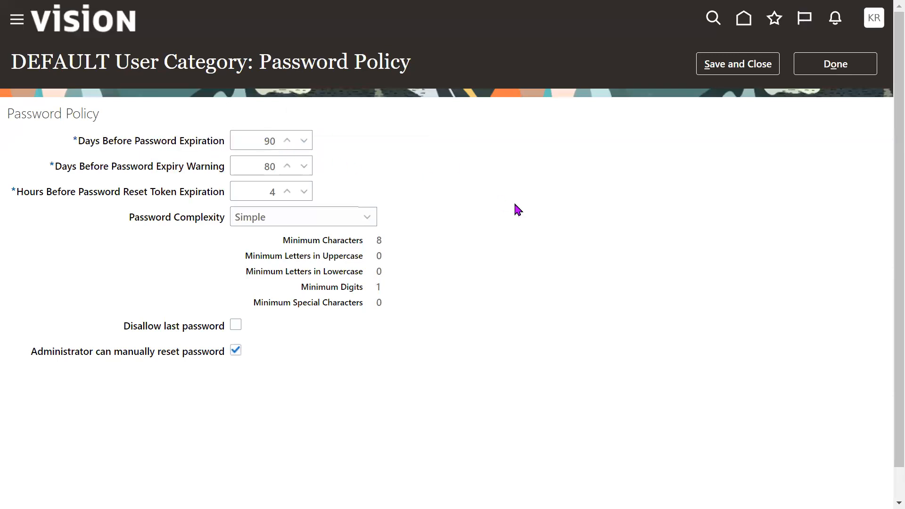
double_click(257, 167)
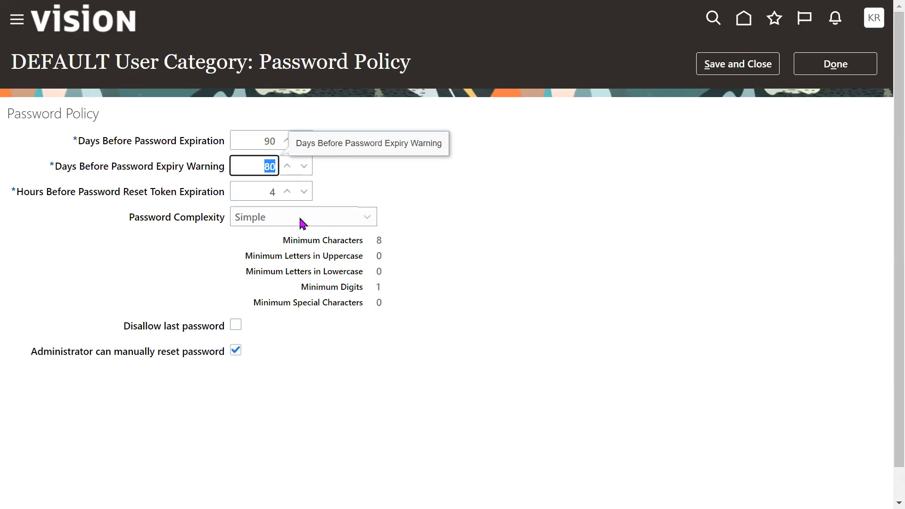
click(249, 192)
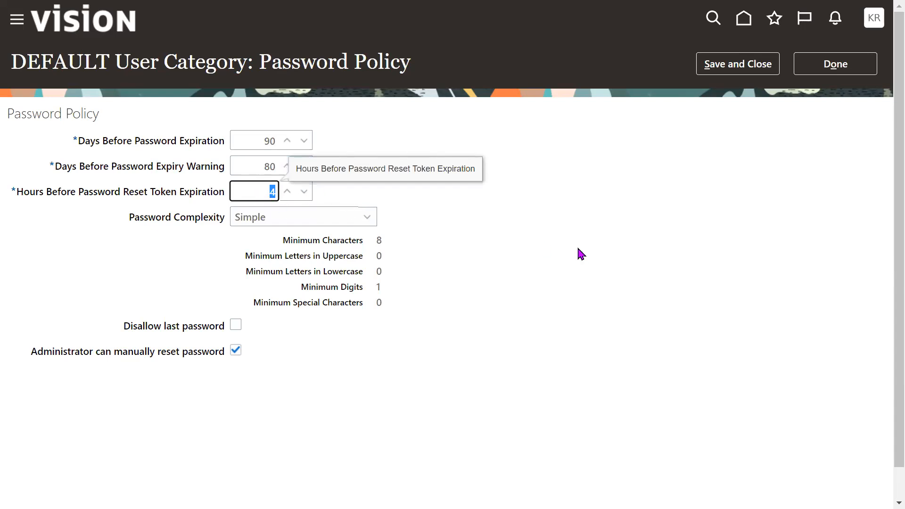
drag(109, 144, 211, 149)
drag(100, 169, 224, 173)
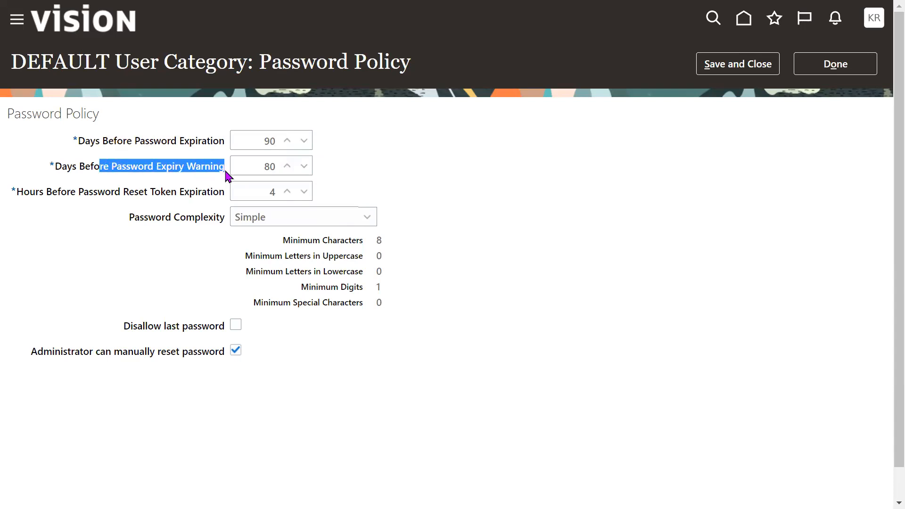
drag(129, 194, 221, 198)
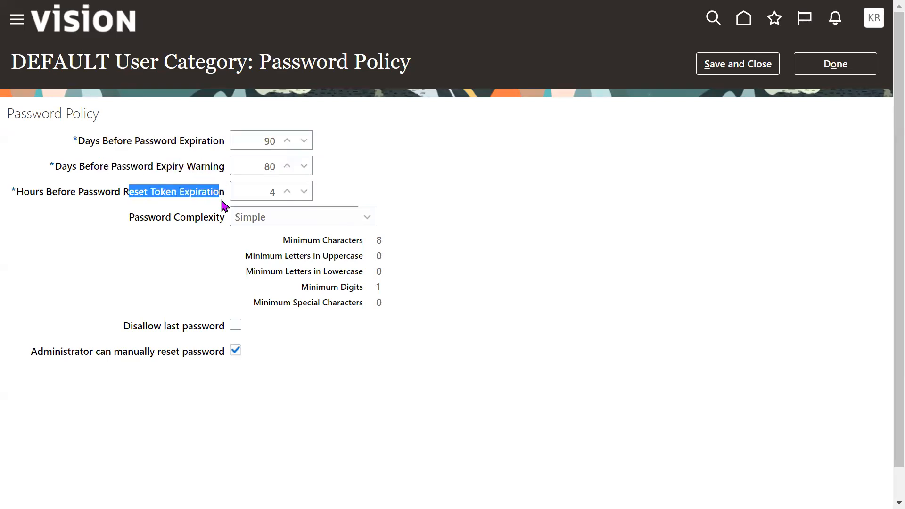
click(253, 195)
click(548, 219)
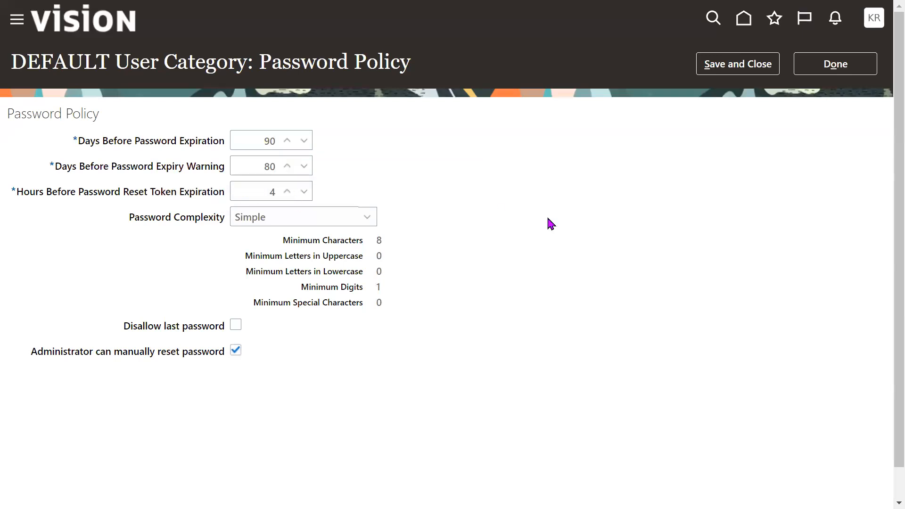
drag(18, 192, 252, 196)
click(281, 193)
click(500, 202)
- Review the available password complexity options and the minimum requirements of the Simple level
drag(166, 218, 227, 221)
click(354, 219)
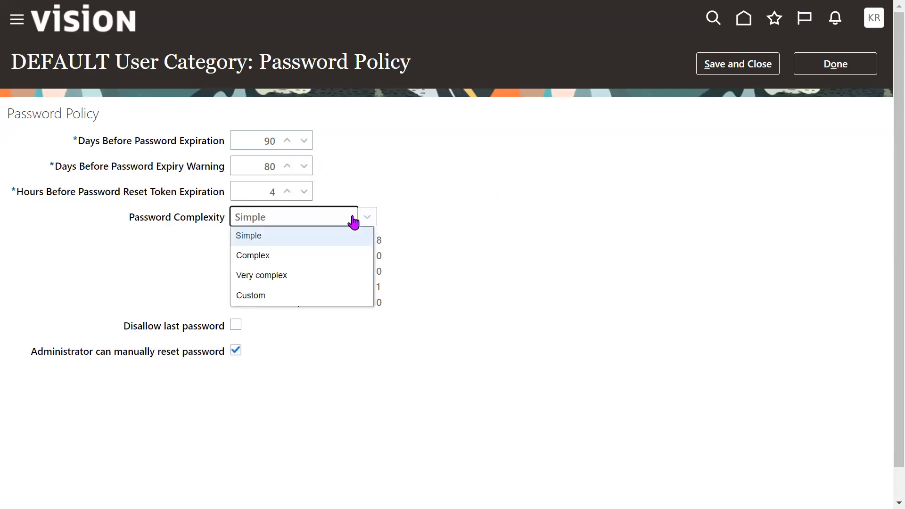
click(526, 213)
drag(375, 240, 491, 275)
click(429, 286)
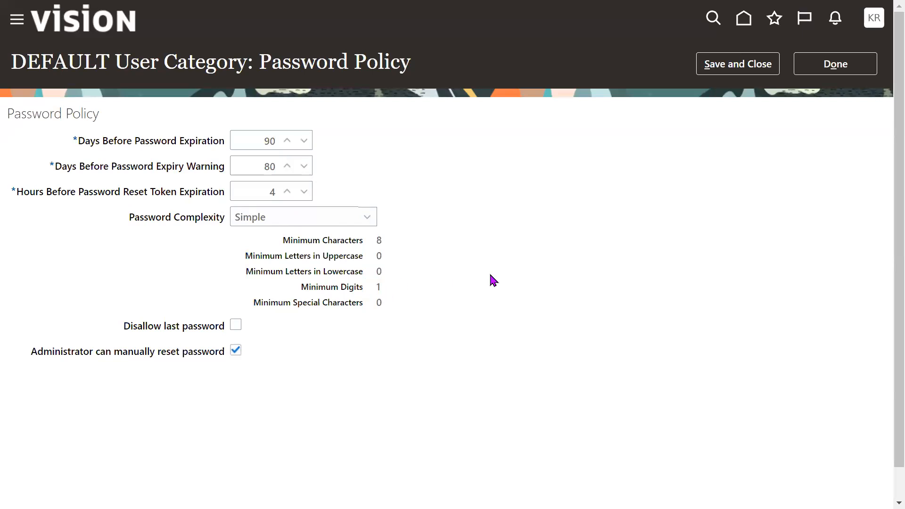
- Set the password complexity to Very complex and check its minimum special characters requirement
click(326, 221)
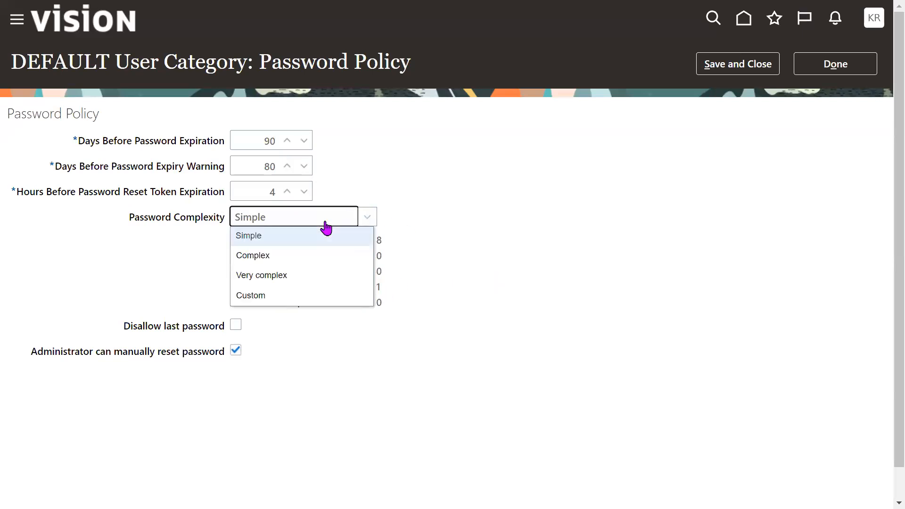
click(296, 276)
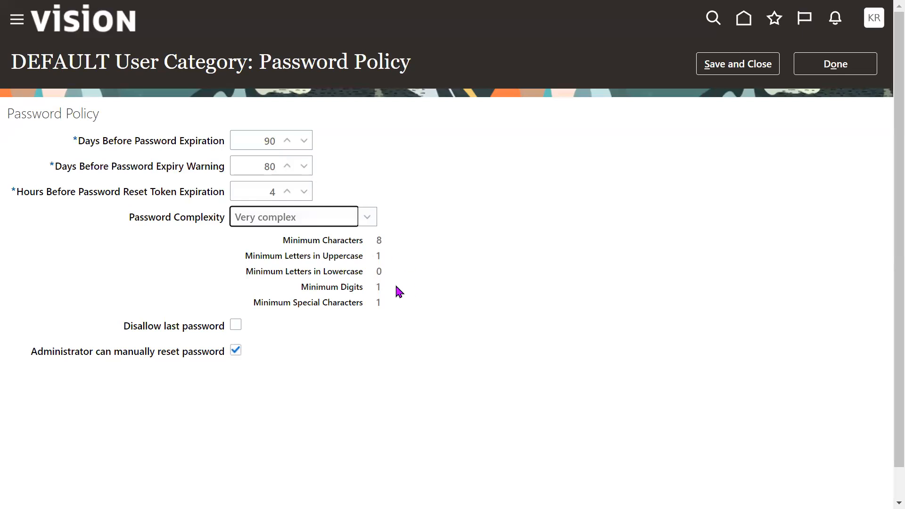
drag(375, 304, 501, 301)
click(501, 302)
- Set the password complexity to Custom with a minimum of 10 characters and 1 uppercase letter
click(340, 225)
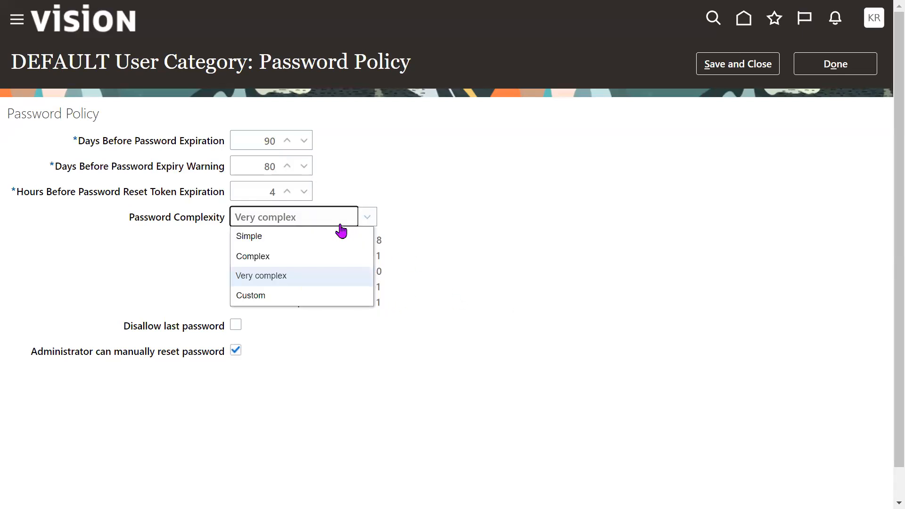
click(296, 297)
double_click(406, 248)
text(10)
key(Tab)
text(1)
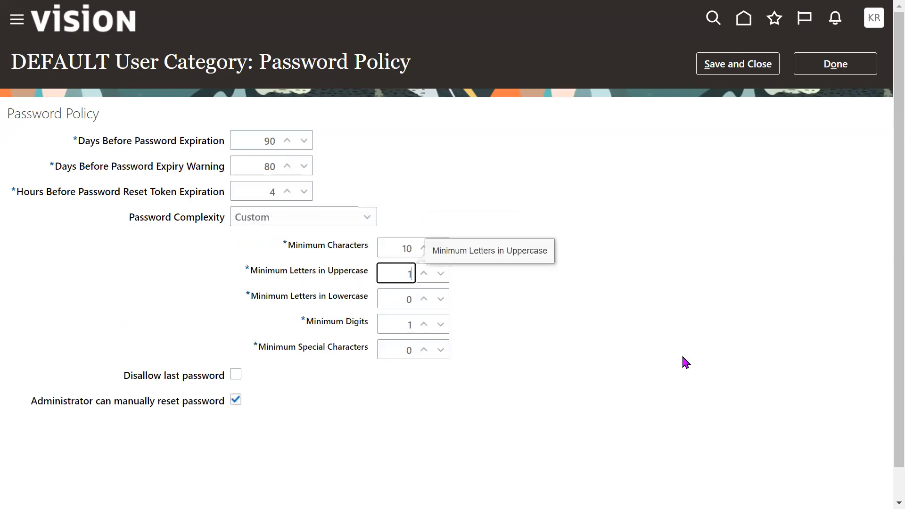
- Require at least 1 lowercase letter, 2 digits and 1 special character in the custom password complexity
double_click(394, 302)
text(1)
double_click(402, 317)
text(2)
key(Tab)
text(1)
click(591, 367)
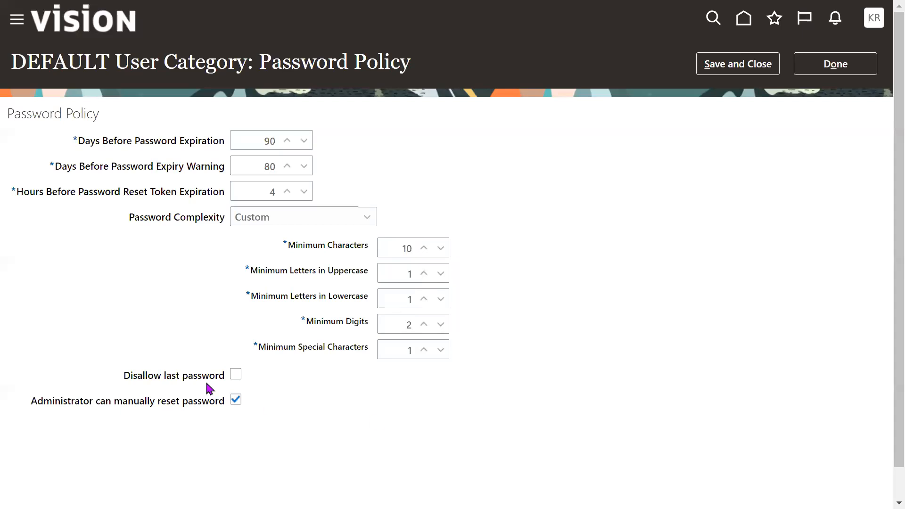
- Enable the Disallow last password option and examine the option for administrators to manually reset passwords
drag(118, 375, 199, 385)
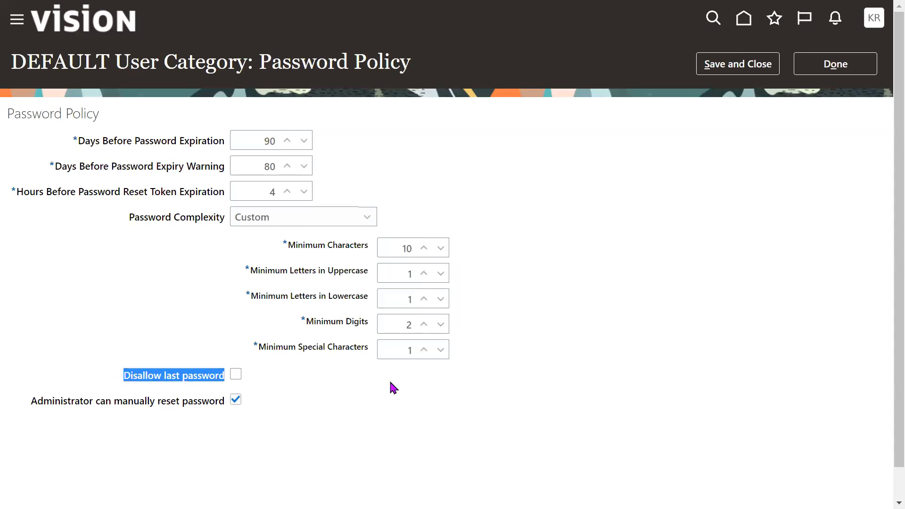
click(236, 375)
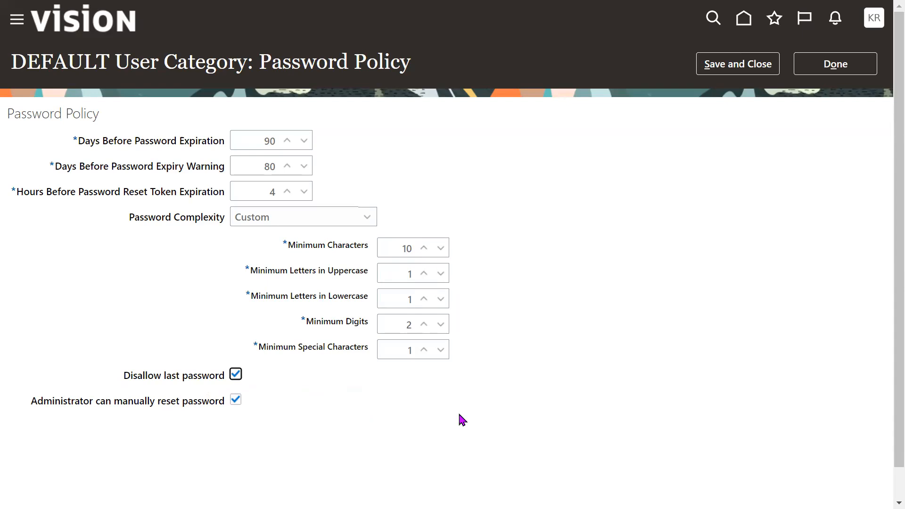
drag(27, 403, 218, 406)
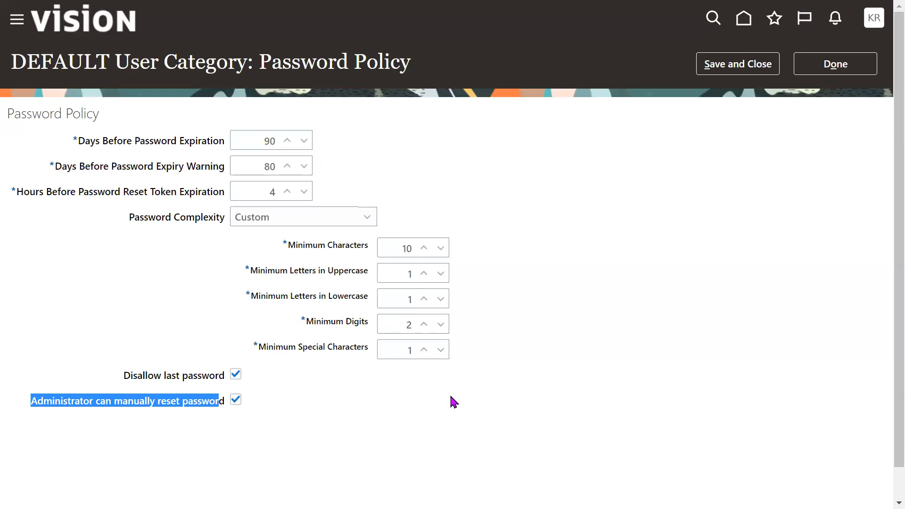
- Discard the unsaved password policy changes and open the DEFAULT category's Notifications page
drag(12, 61, 110, 62)
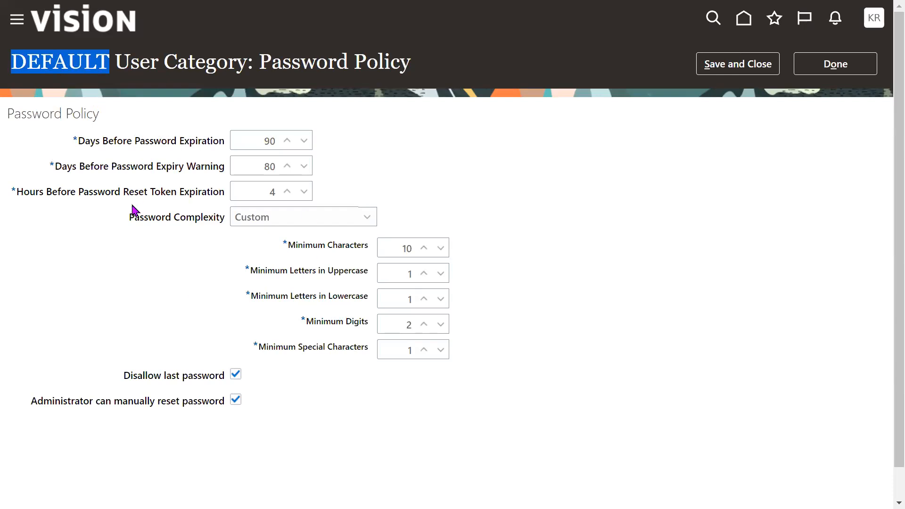
drag(74, 145, 134, 413)
click(134, 414)
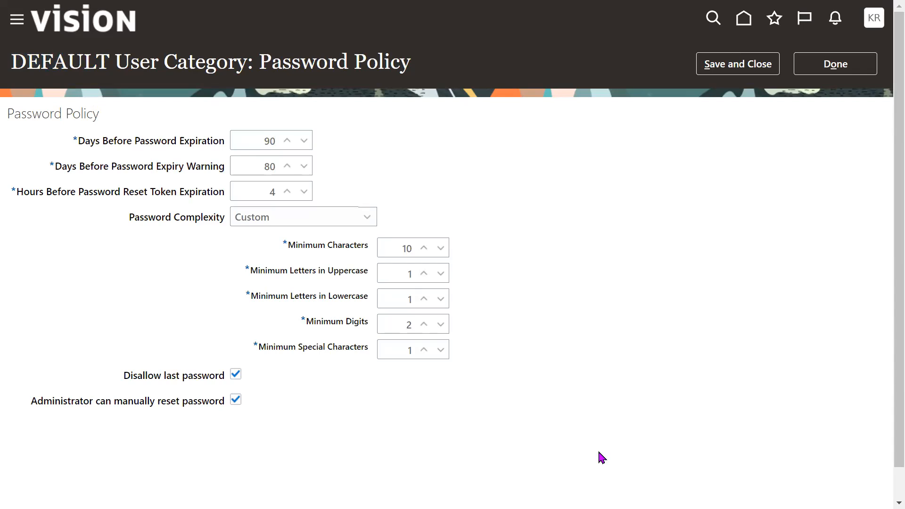
click(840, 64)
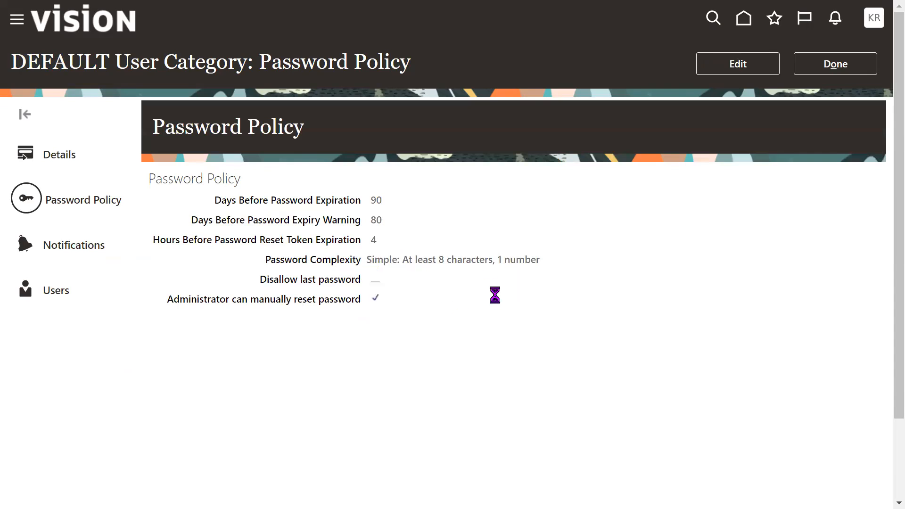
- Switch to Gmail and search the mailbox for "welcome email"
key(F11)
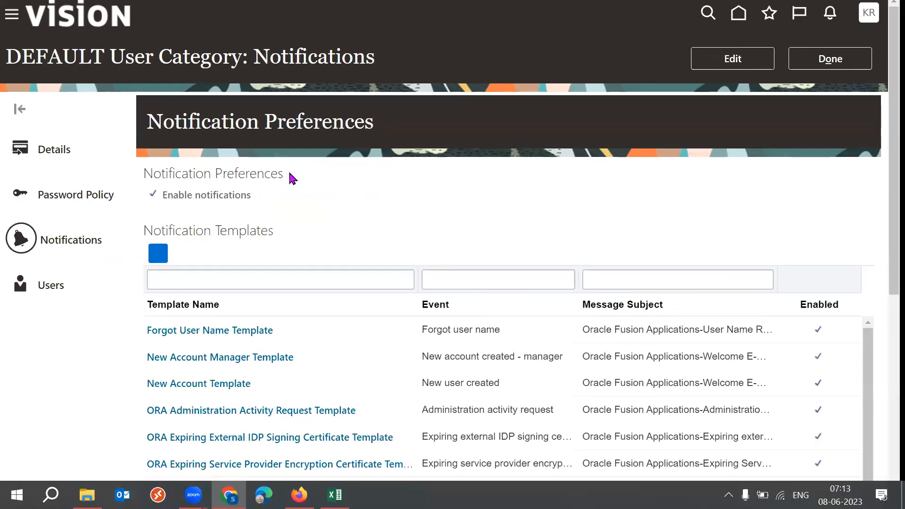
key(ctrl+1)
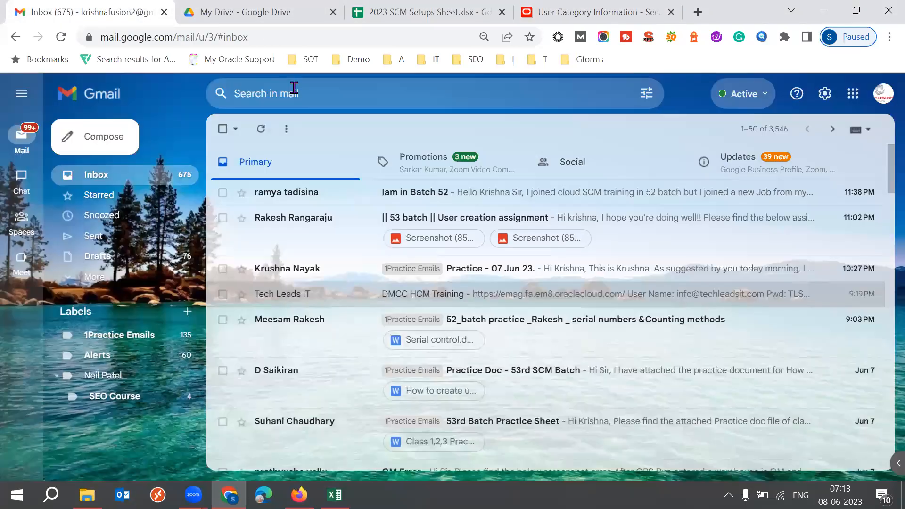
click(294, 88)
text(welcome email)
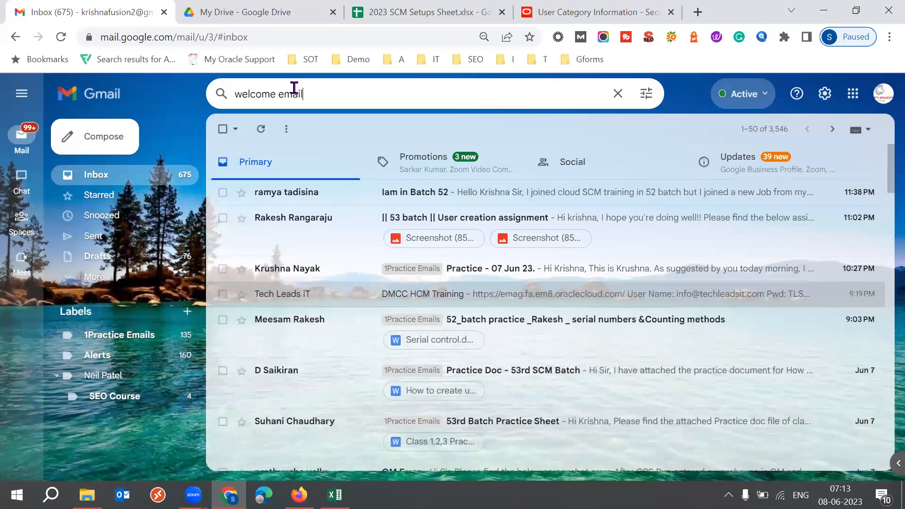
key(Return)
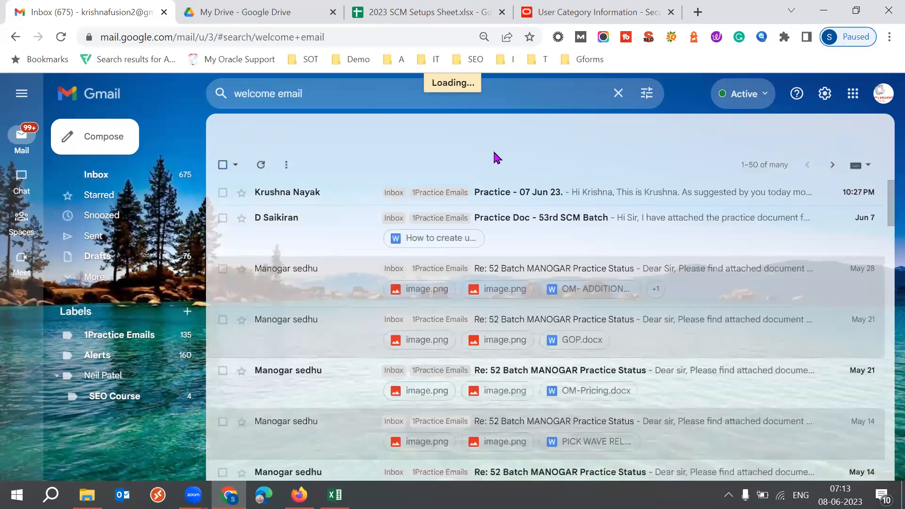
- Open the Oracle Fusion Applications-Welcome E-Mail message from the search suggestions and read its content
click(333, 93)
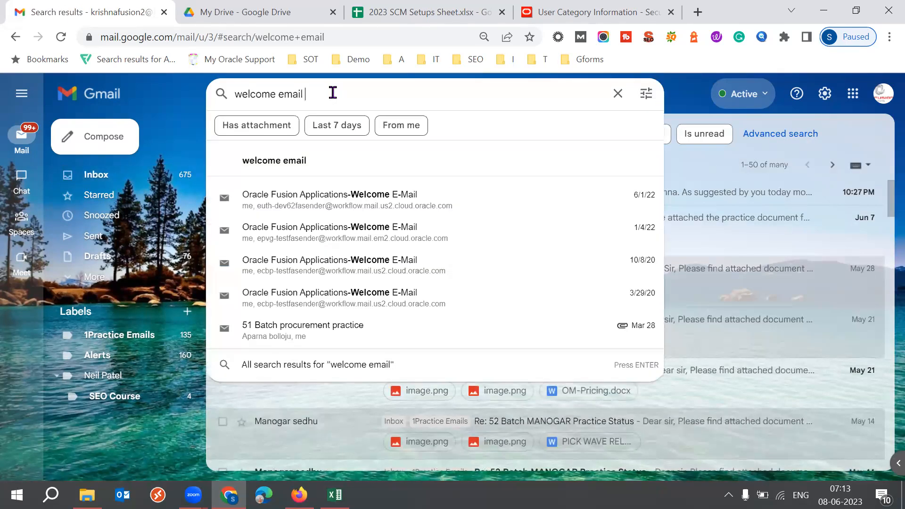
click(527, 103)
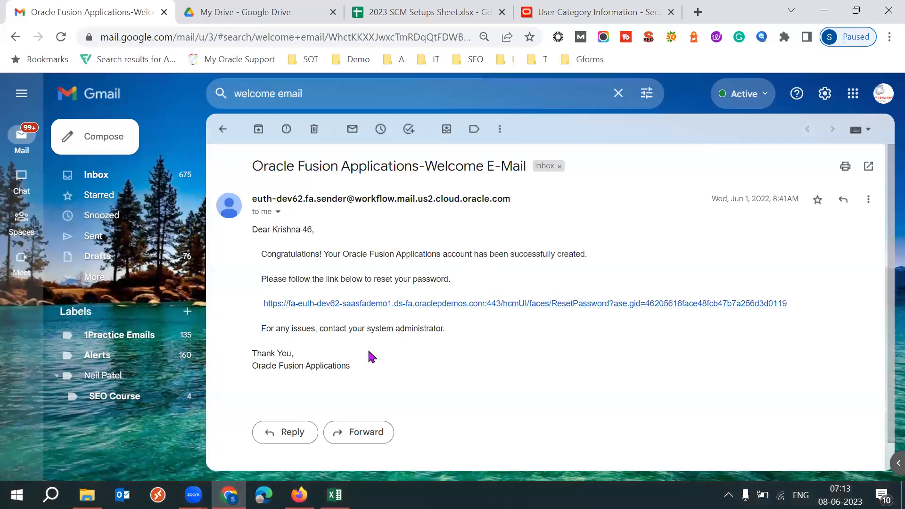
drag(267, 274, 246, 236)
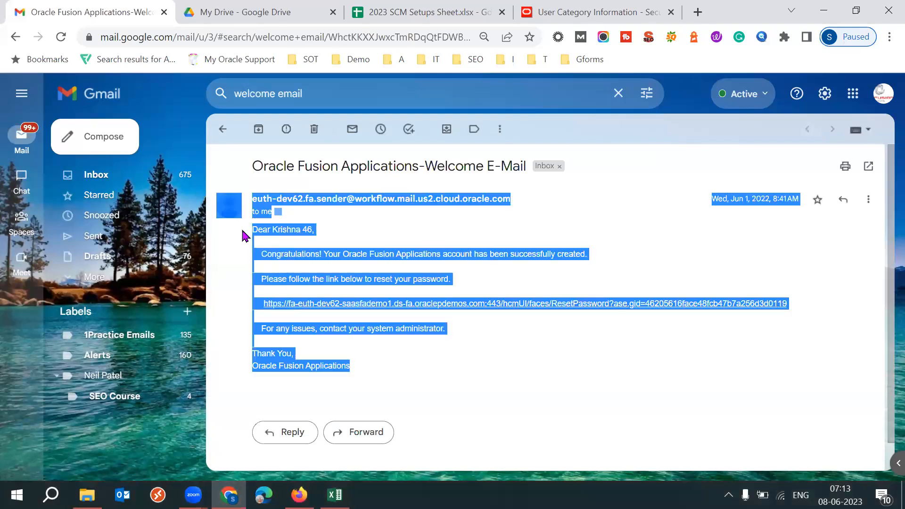
click(487, 265)
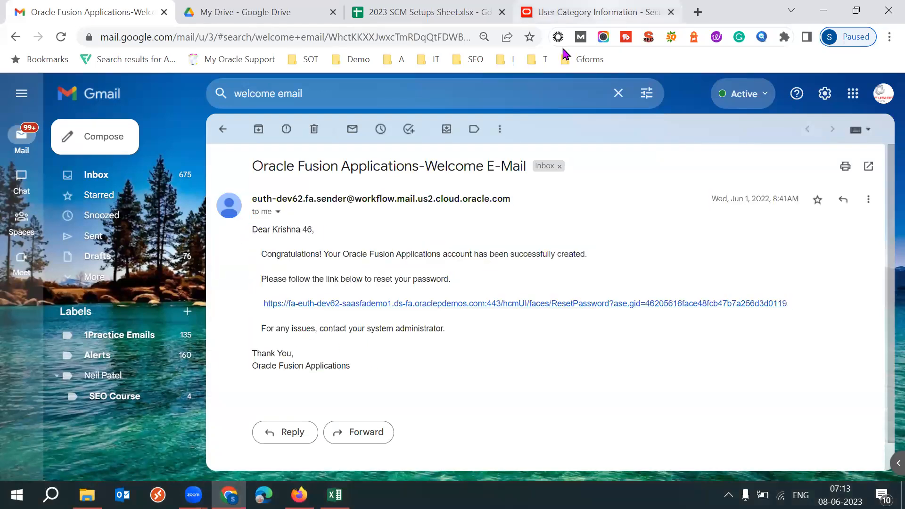
- Return to the Security Console notifications, filter the templates by message subject "welcome" and examine the matching subject
click(572, 13)
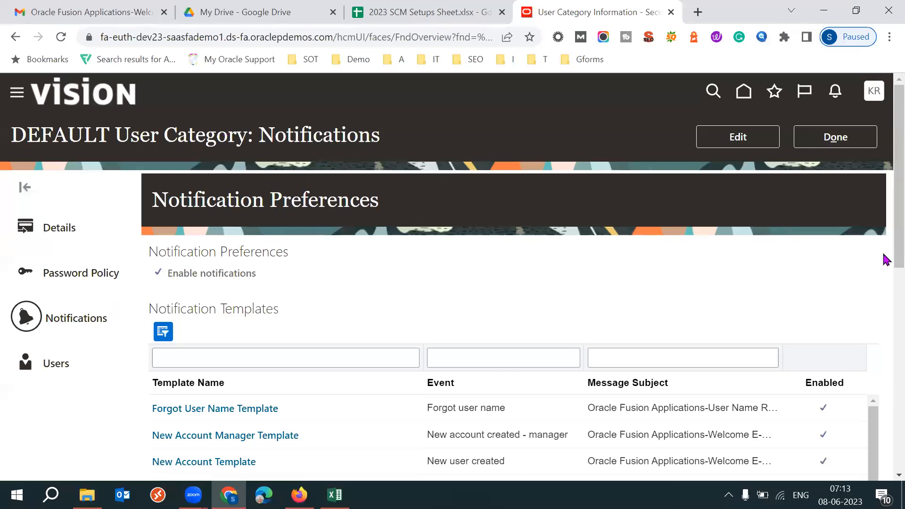
scroll(885, 258, down, 1)
scroll(885, 264, down, 3)
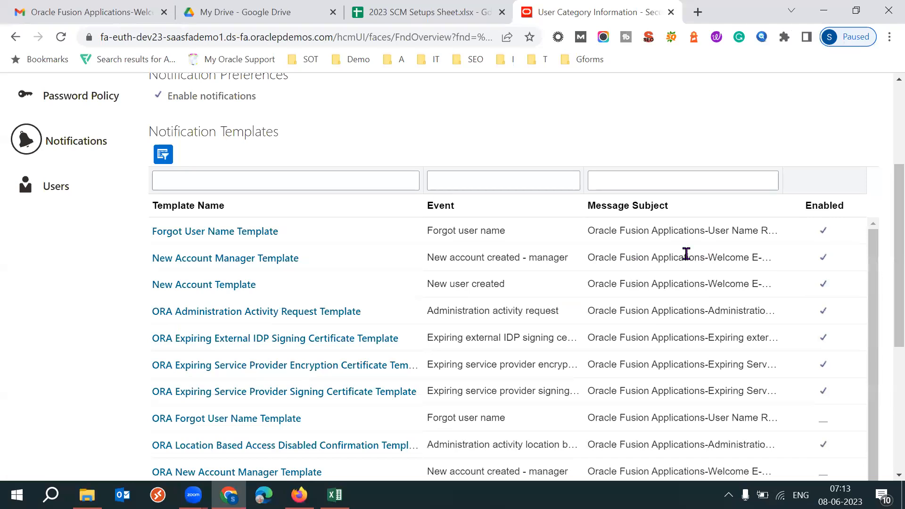
click(637, 187)
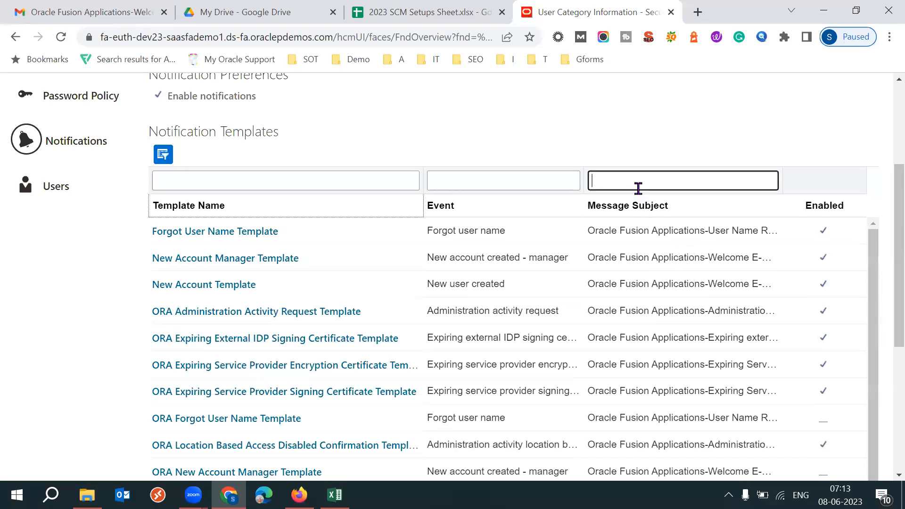
text(welcome)
key(Return)
scroll(883, 283, down, 3)
drag(184, 190, 472, 212)
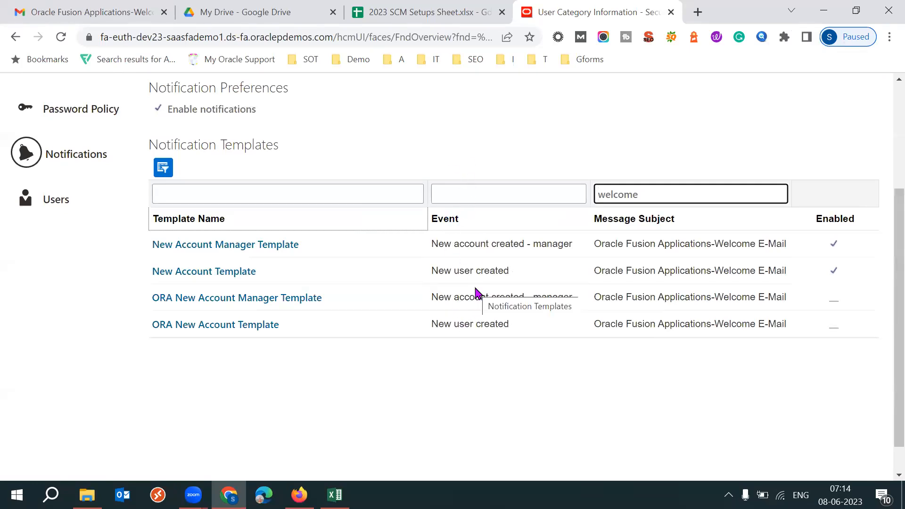
triple_click(658, 243)
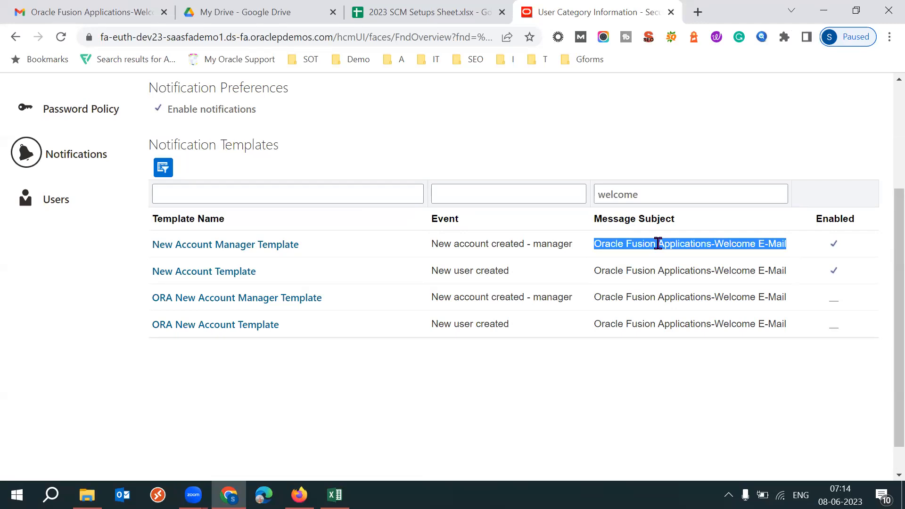
- Compare the welcome templates' message subject with the subject of the welcome email in Gmail and return to the Security Console
triple_click(658, 243)
triple_click(658, 243)
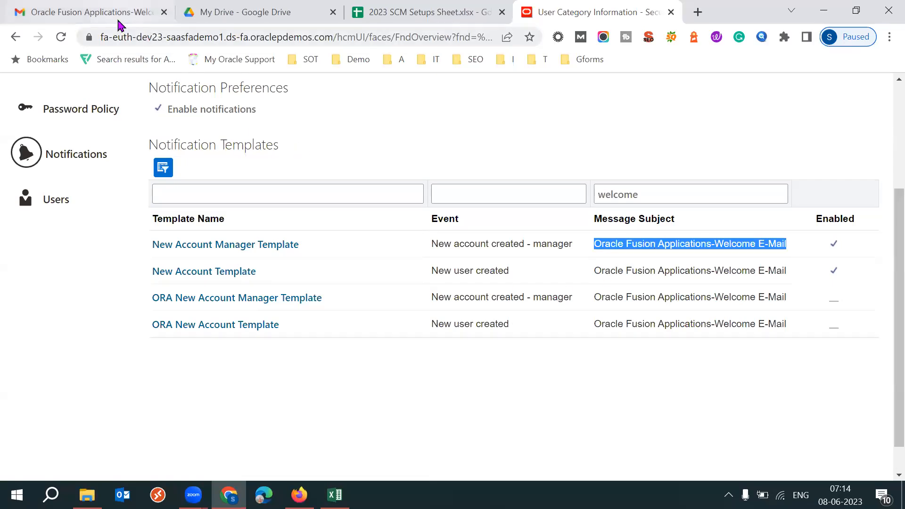
click(92, 13)
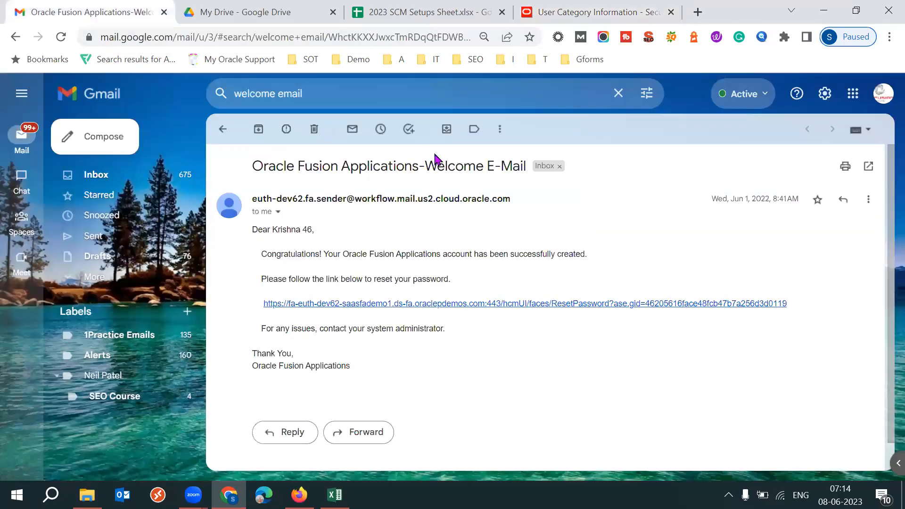
click(606, 14)
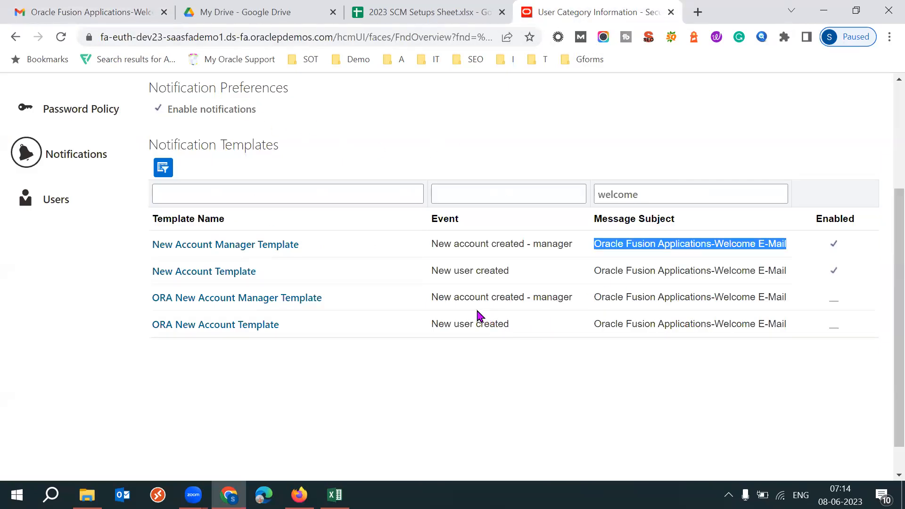
- Open the ORA New Account Template for the New user created event and examine its message subject and text
triple_click(476, 269)
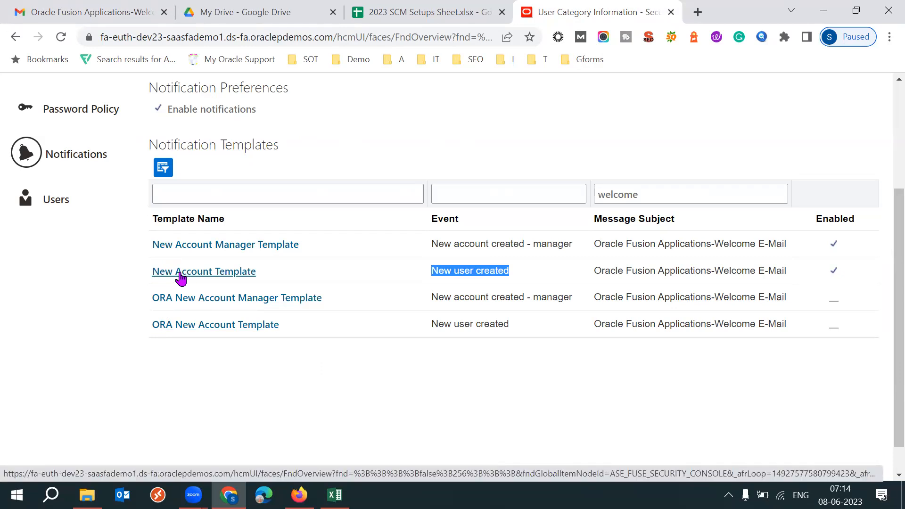
click(300, 334)
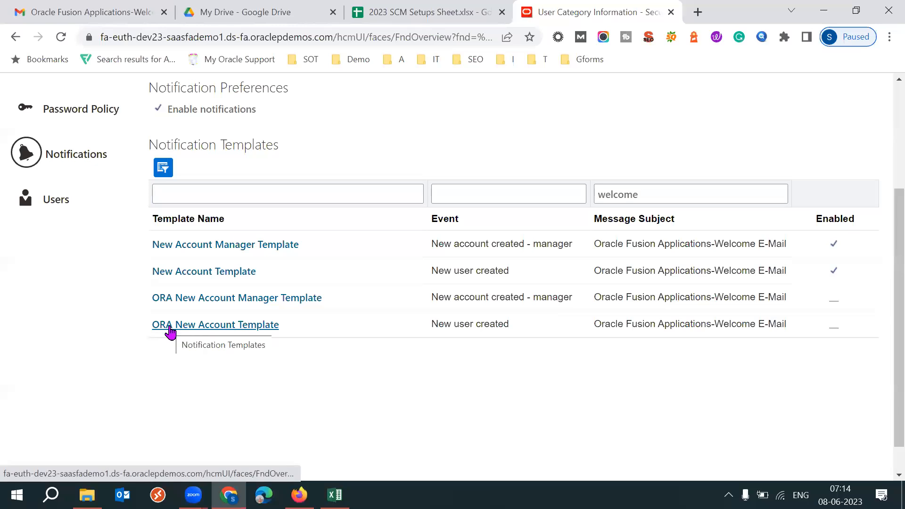
click(188, 326)
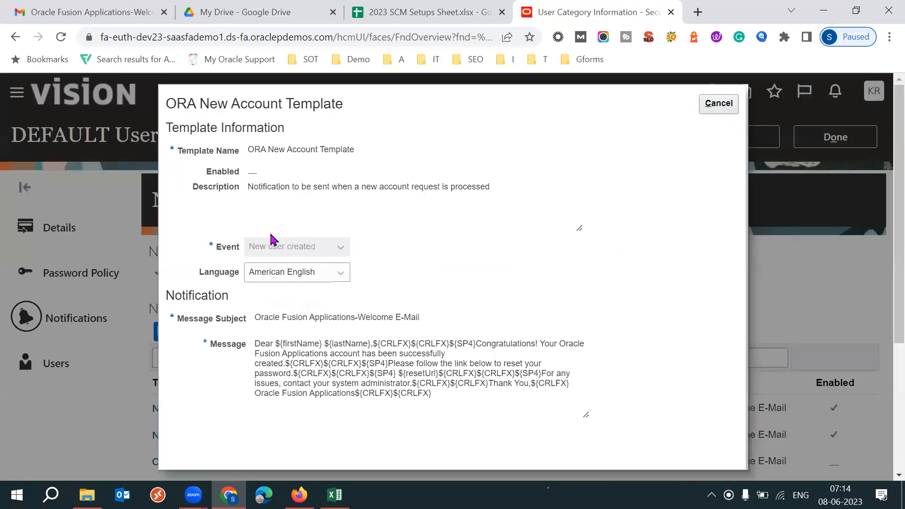
drag(267, 317, 355, 317)
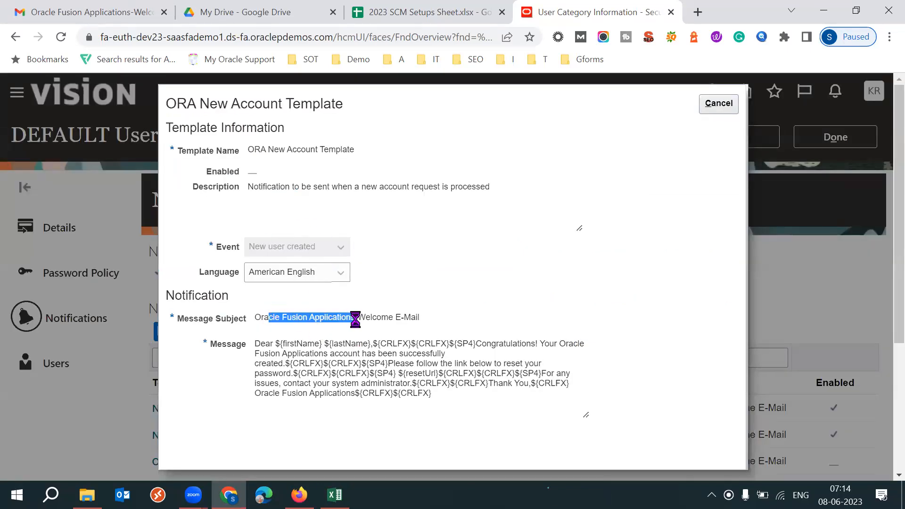
click(565, 306)
drag(259, 343, 446, 394)
click(651, 375)
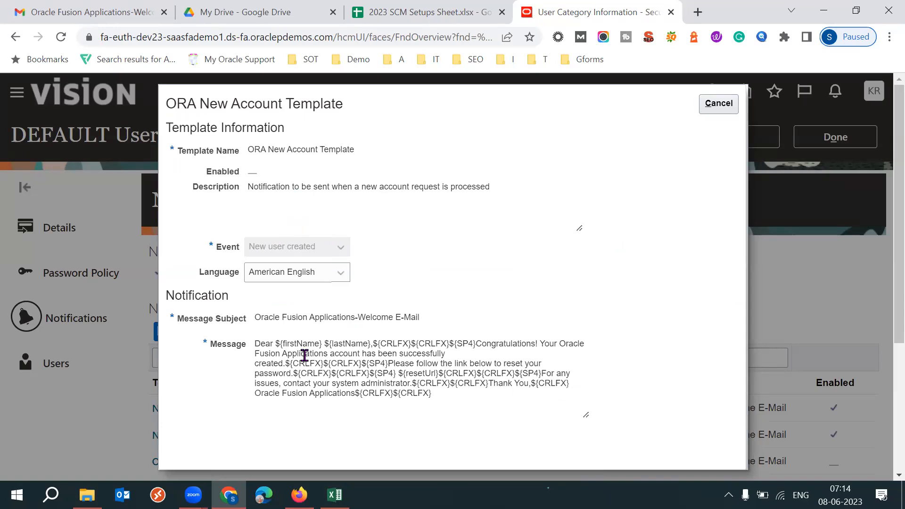
- Read through the template's message, checking the first name and last name placeholders, congratulations text and closing lines
click(275, 344)
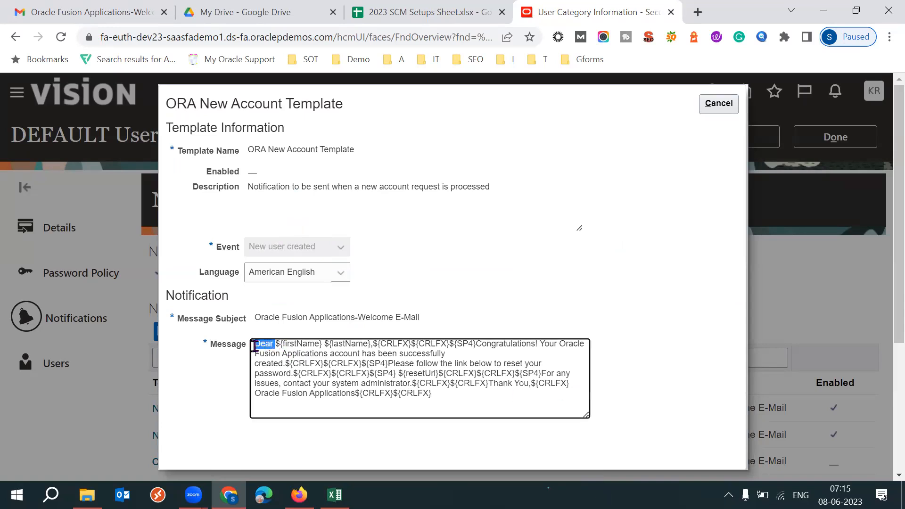
drag(285, 344, 366, 345)
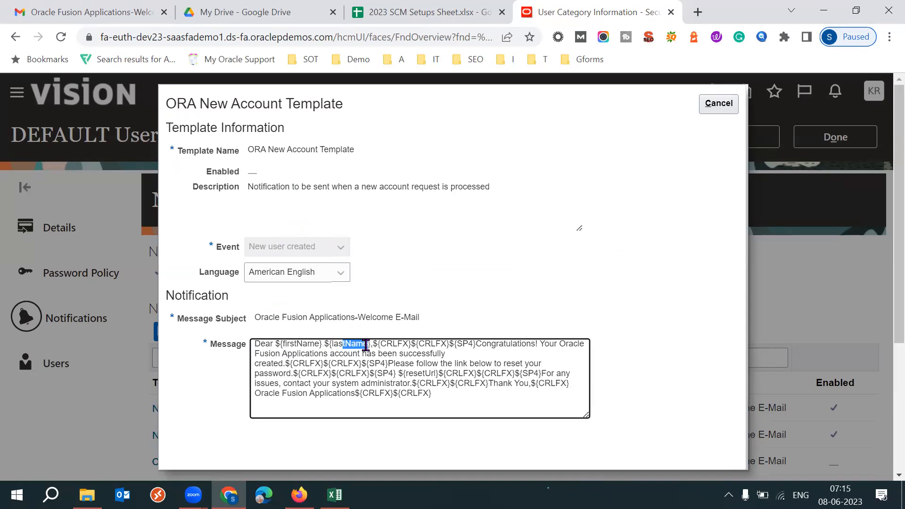
drag(476, 349, 489, 347)
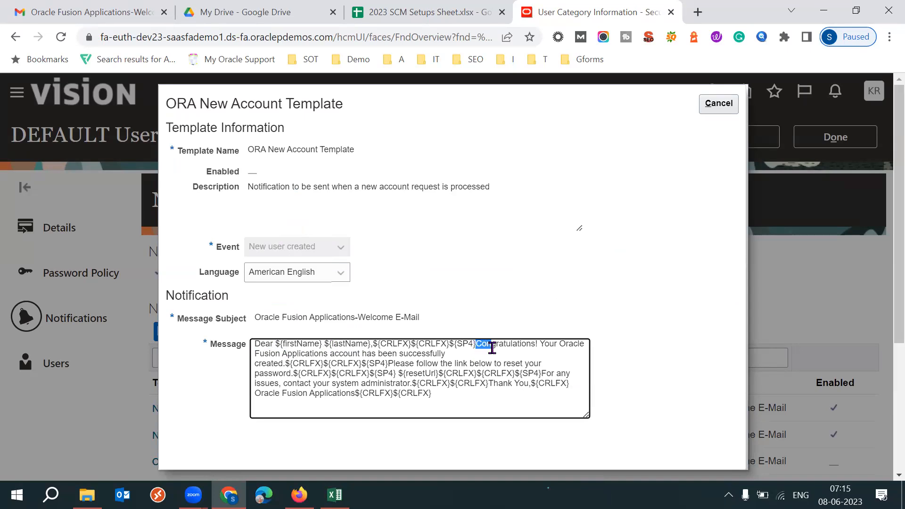
drag(561, 354, 439, 354)
drag(259, 373, 439, 401)
click(482, 397)
drag(203, 349, 354, 366)
- Compare the full template message with the body of the welcome email in Gmail and return to the template
key(ctrl+1)
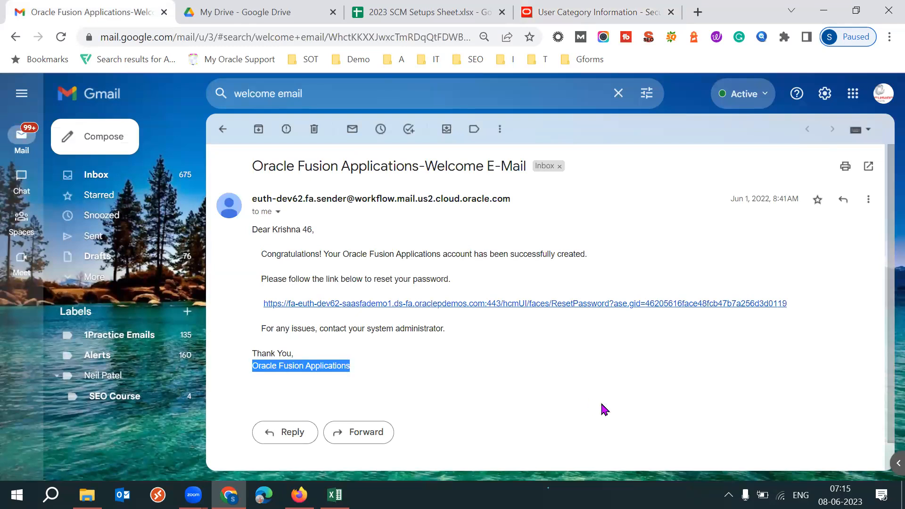
click(291, 396)
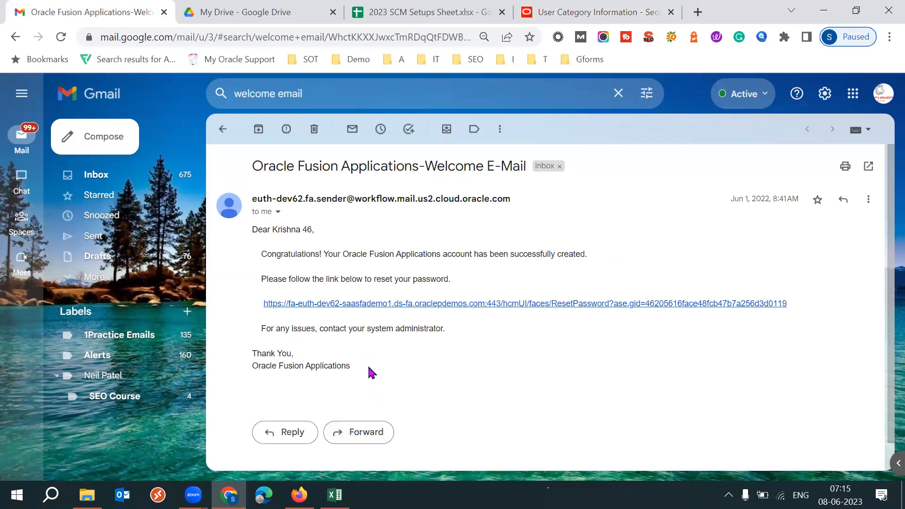
click(595, 12)
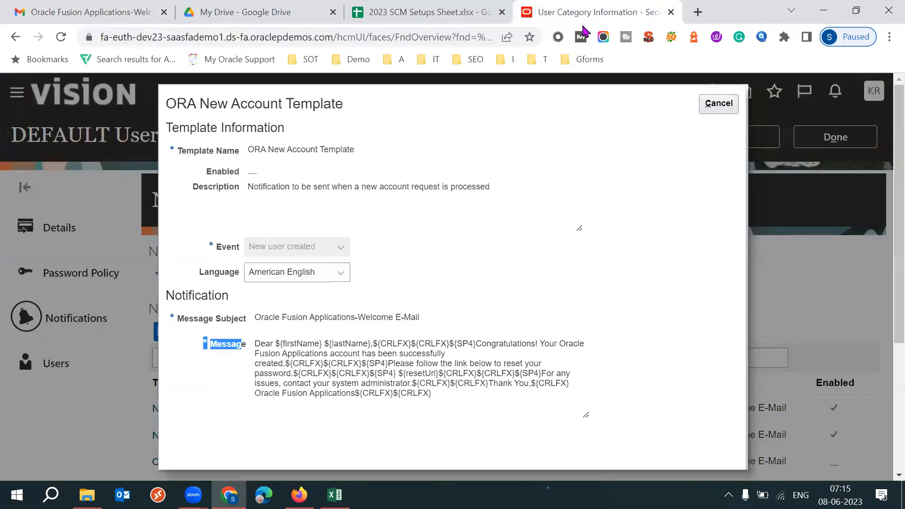
click(287, 359)
key(ctrl+a)
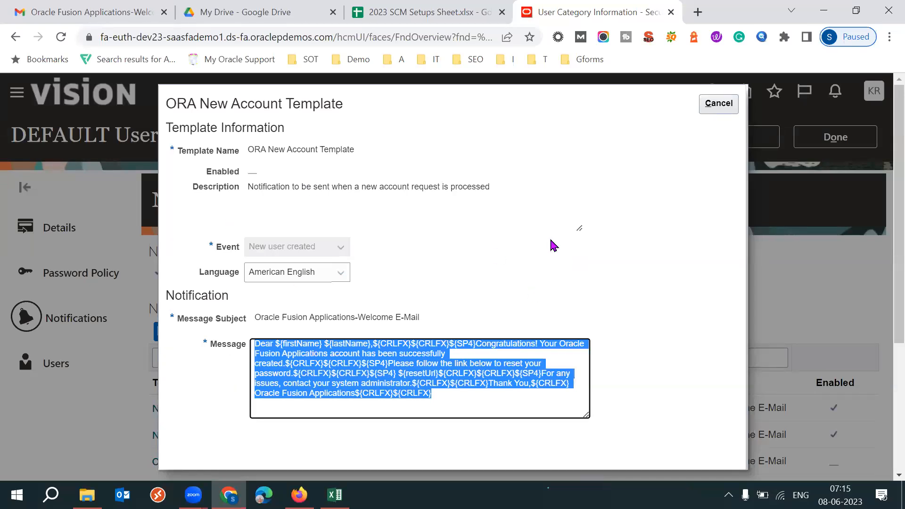
click(137, 20)
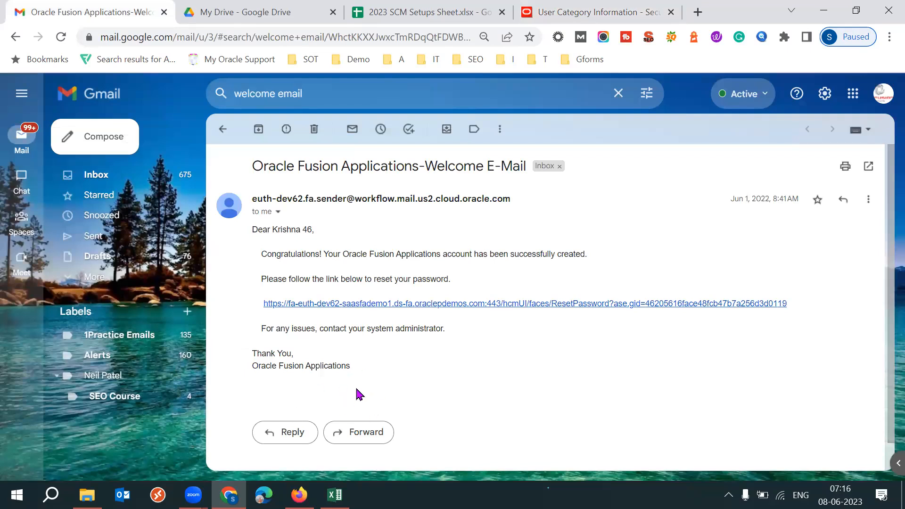
click(586, 13)
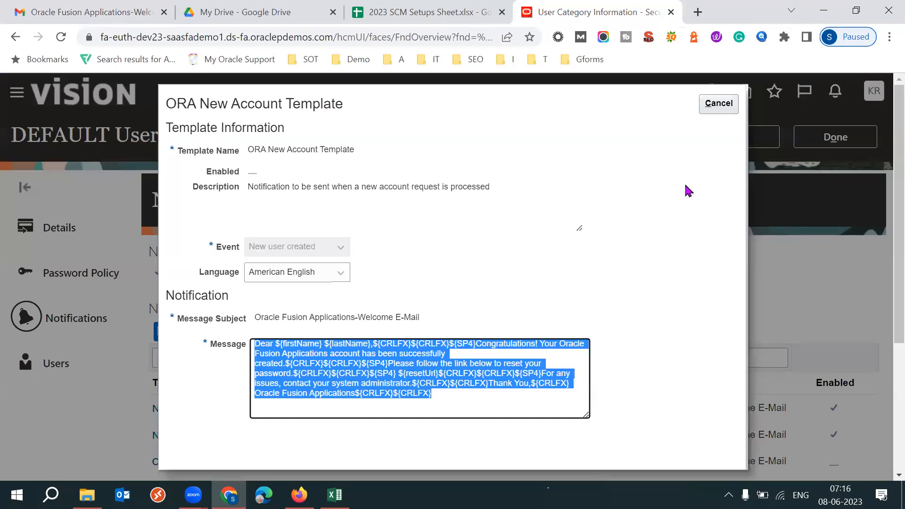
- Close the template, clear the message subject filter and filter the notification templates by event "Password"
click(719, 107)
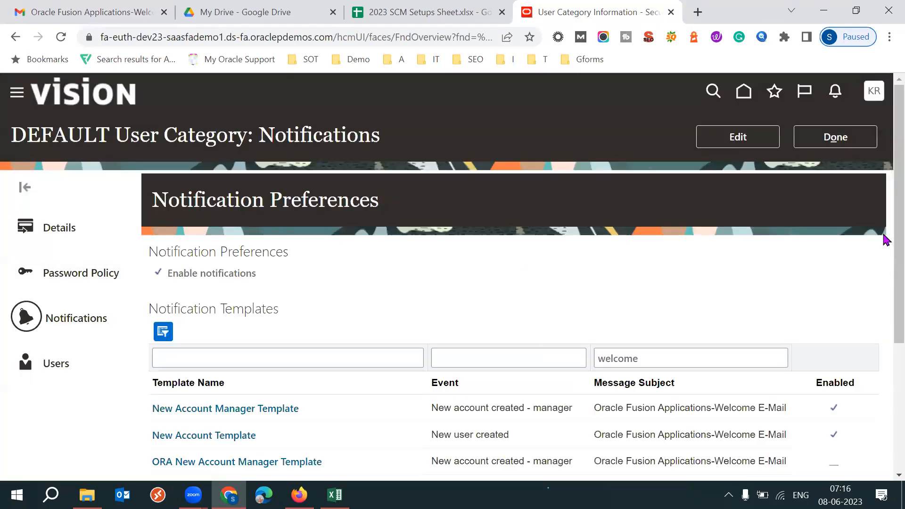
scroll(882, 236, down, 3)
click(674, 218)
key(ctrl+a)
key(BackSpace)
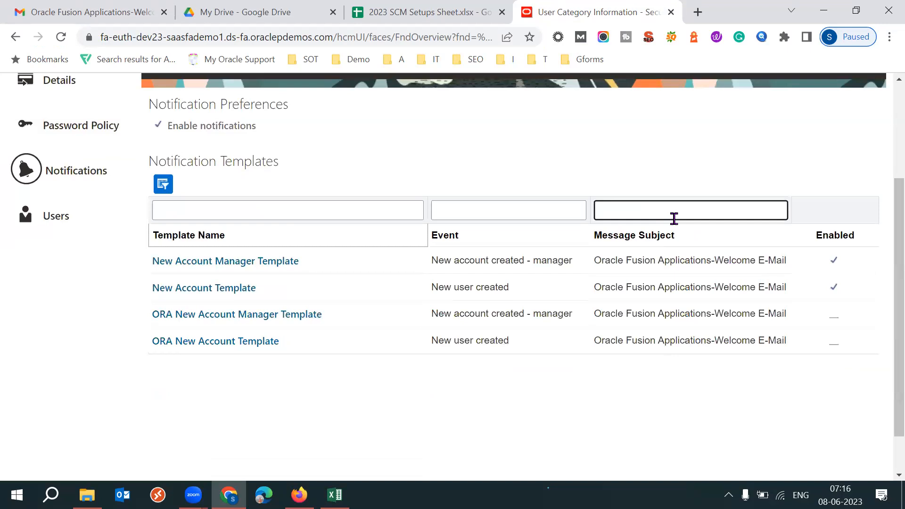
click(543, 208)
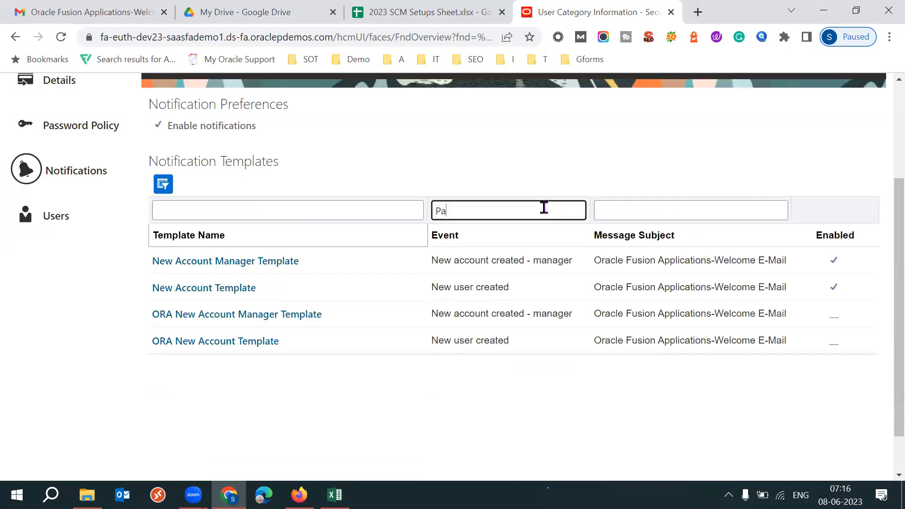
key(Return)
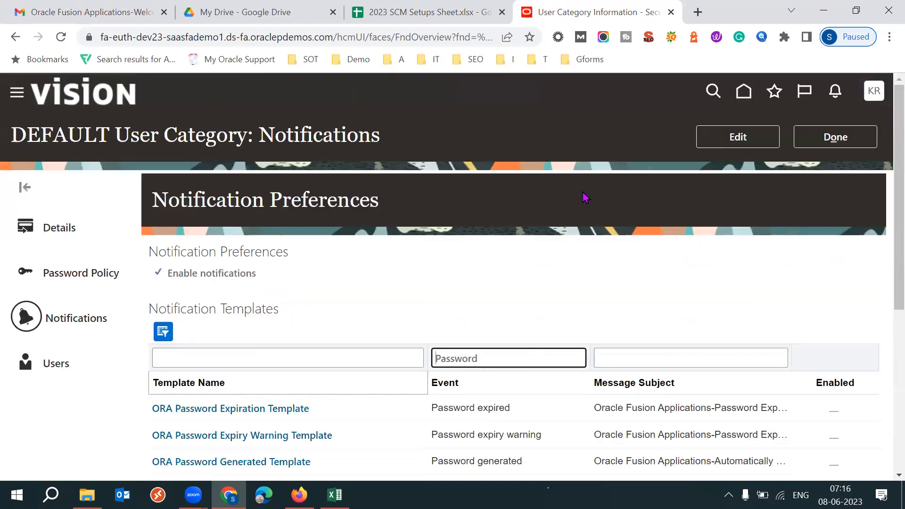
- Examine the password-related templates, checking their expired, expiry warning and reset confirmation events and the ORA prefix in the names
scroll(595, 283, down, 3)
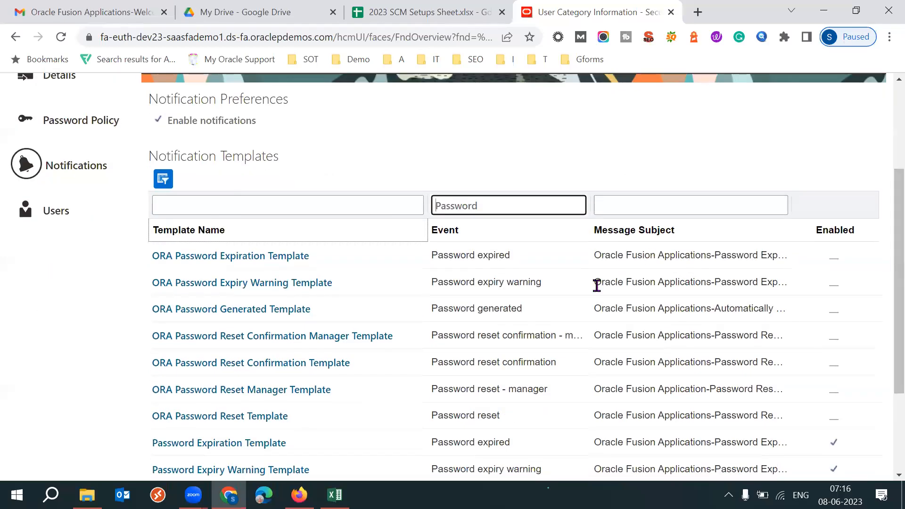
double_click(489, 255)
triple_click(489, 255)
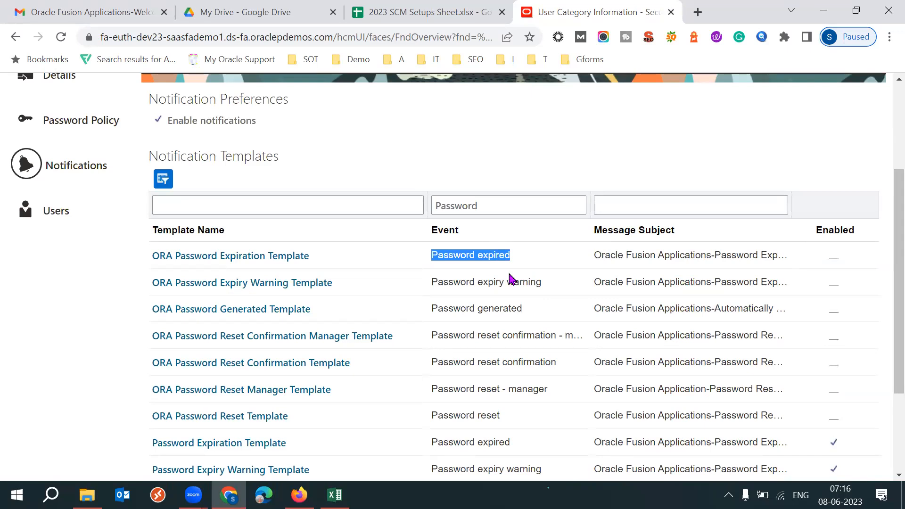
triple_click(479, 283)
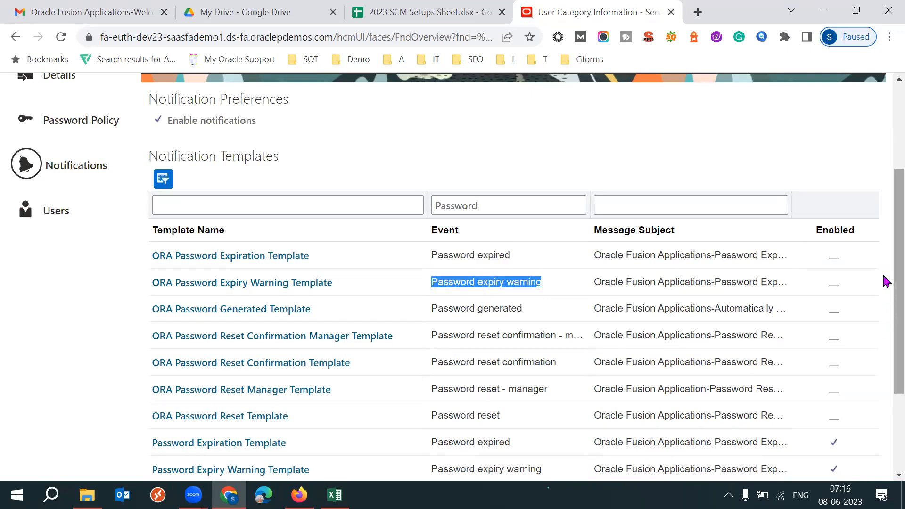
scroll(884, 320, down, 3)
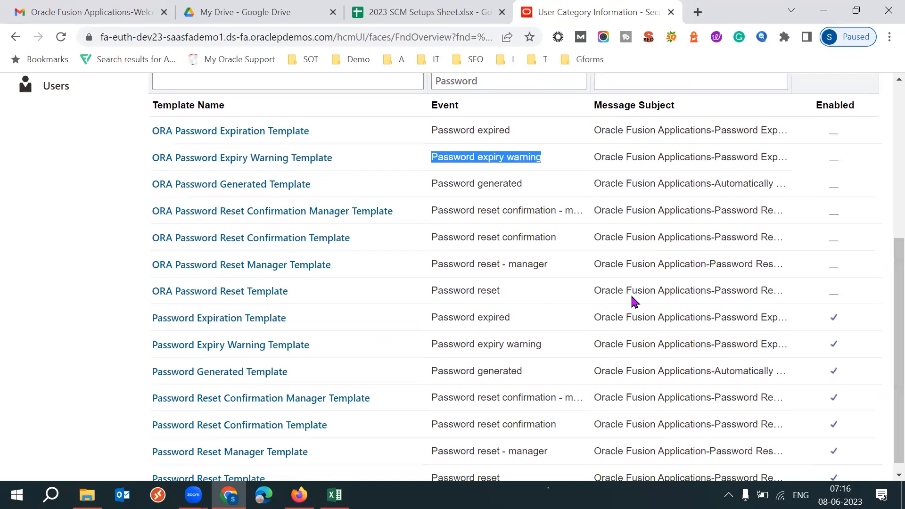
double_click(495, 211)
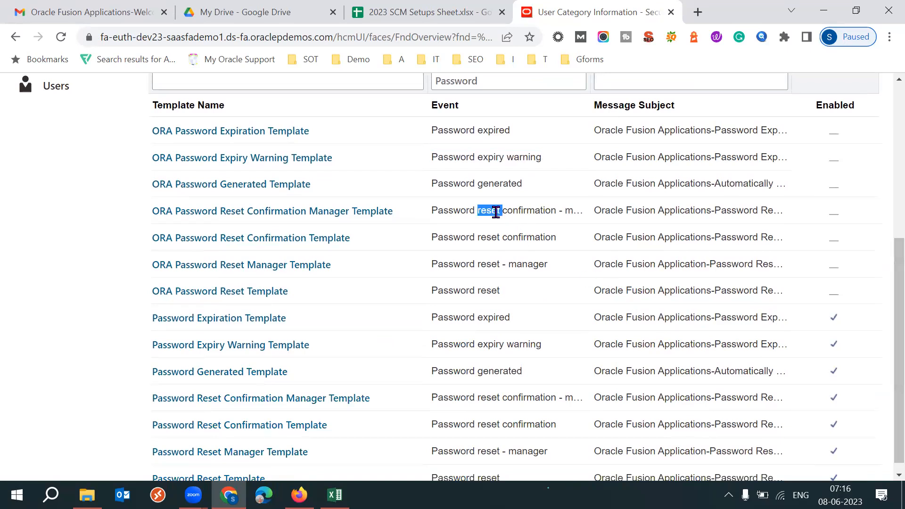
triple_click(496, 212)
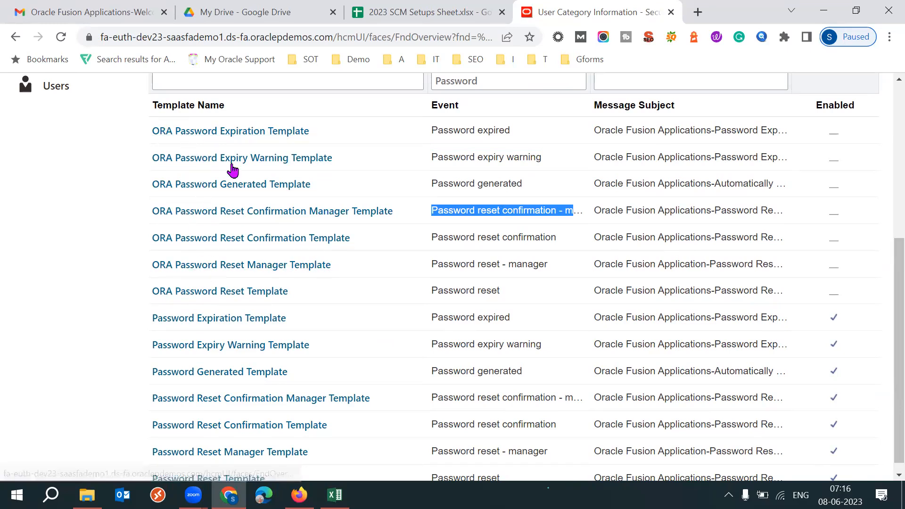
drag(139, 130, 172, 131)
click(35, 193)
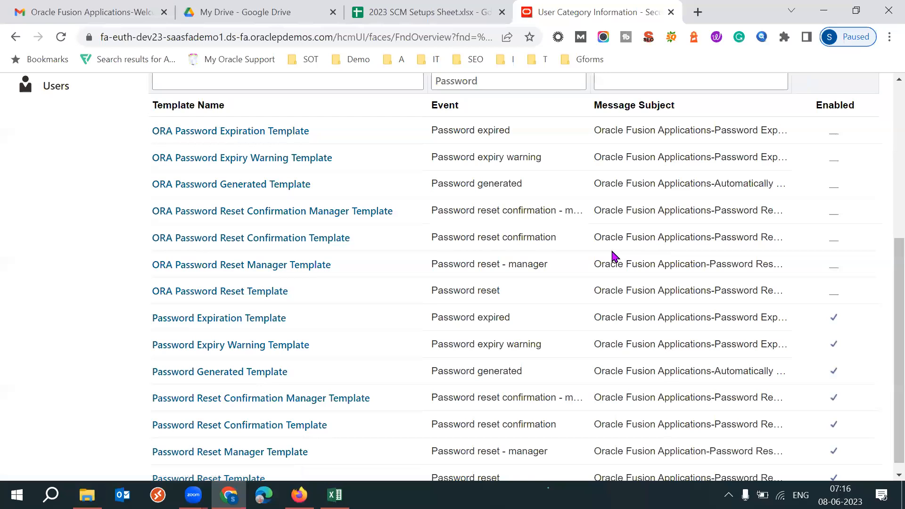
- Check the DEFAULT category name, open the category's Users page and examine the listed user logins
drag(894, 308, 885, 256)
scroll(884, 260, up, 2)
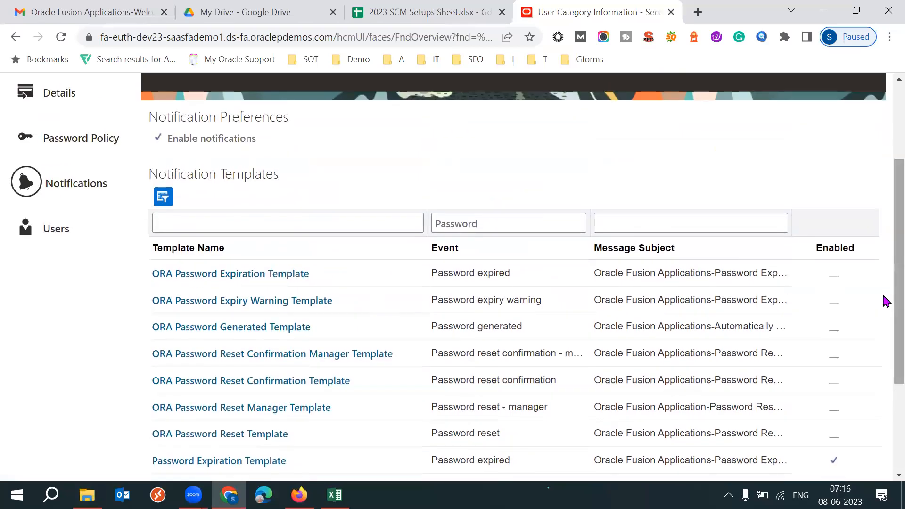
scroll(884, 257, up, 2)
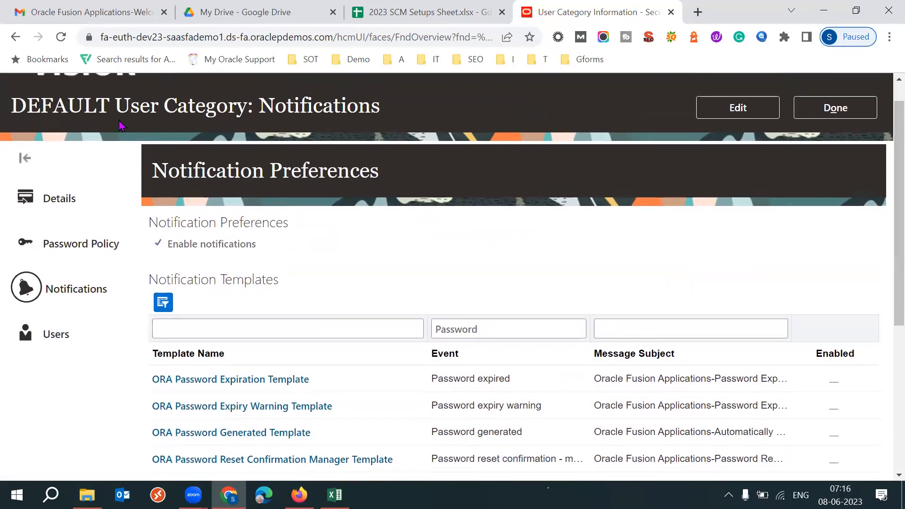
drag(21, 105, 93, 102)
drag(34, 104, 106, 106)
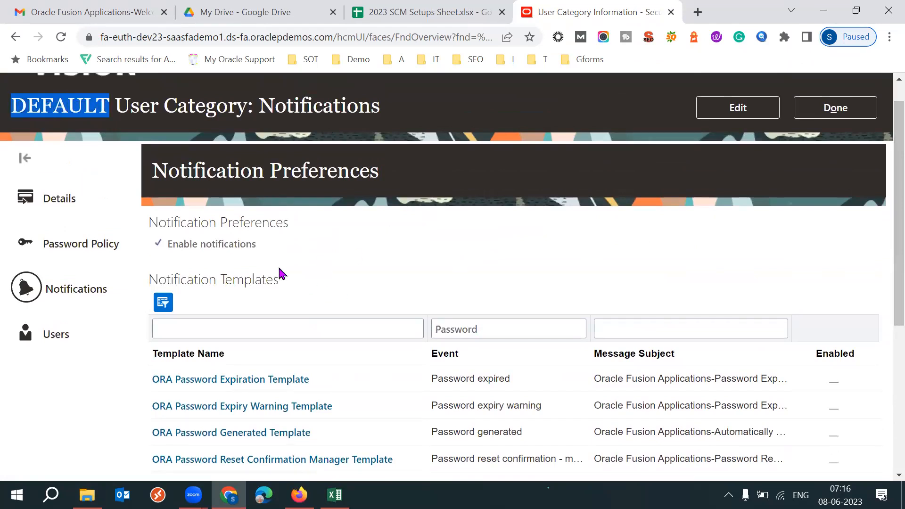
click(63, 335)
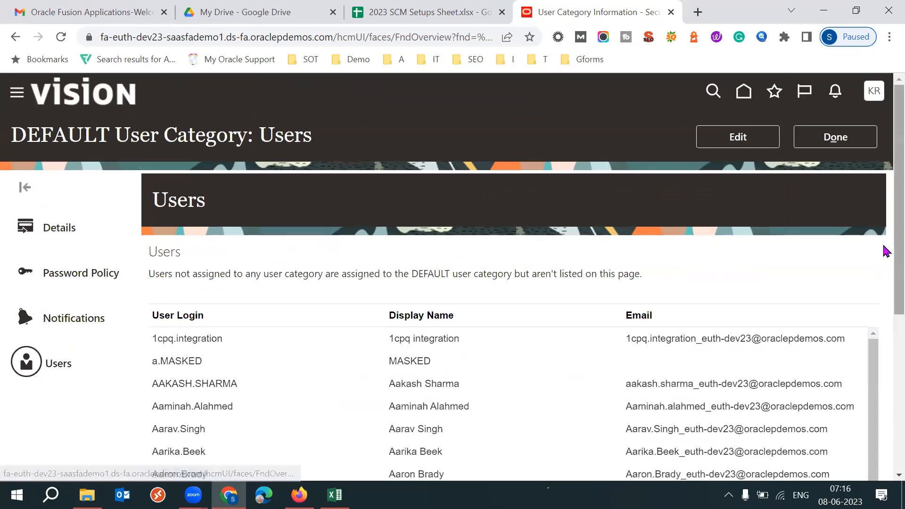
scroll(885, 241, down, 2)
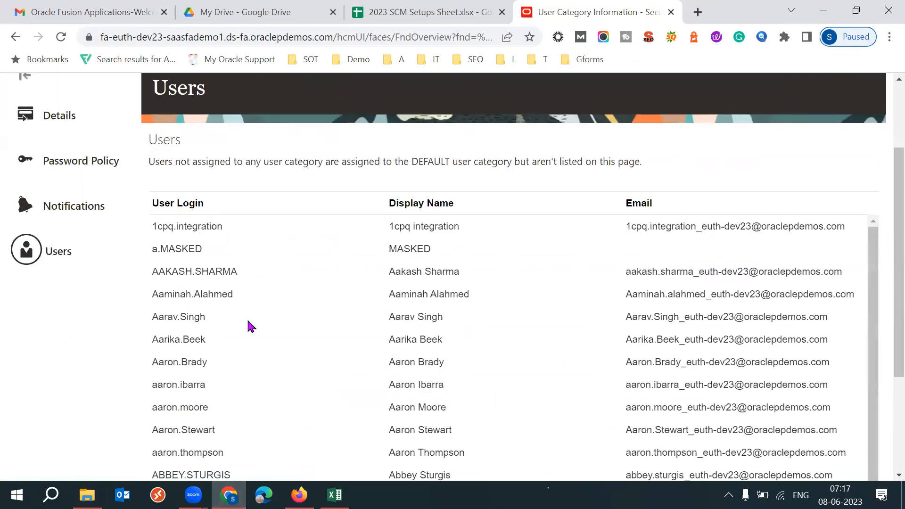
scroll(884, 162, up, 2)
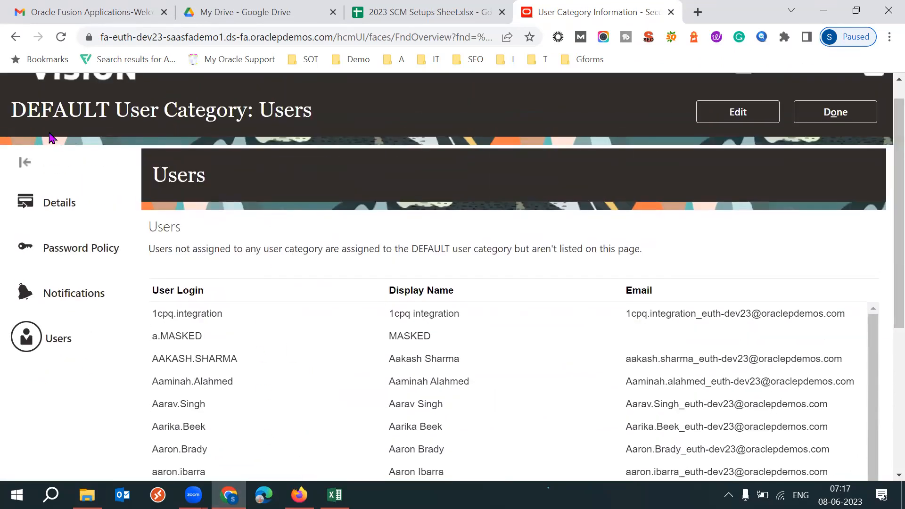
double_click(186, 314)
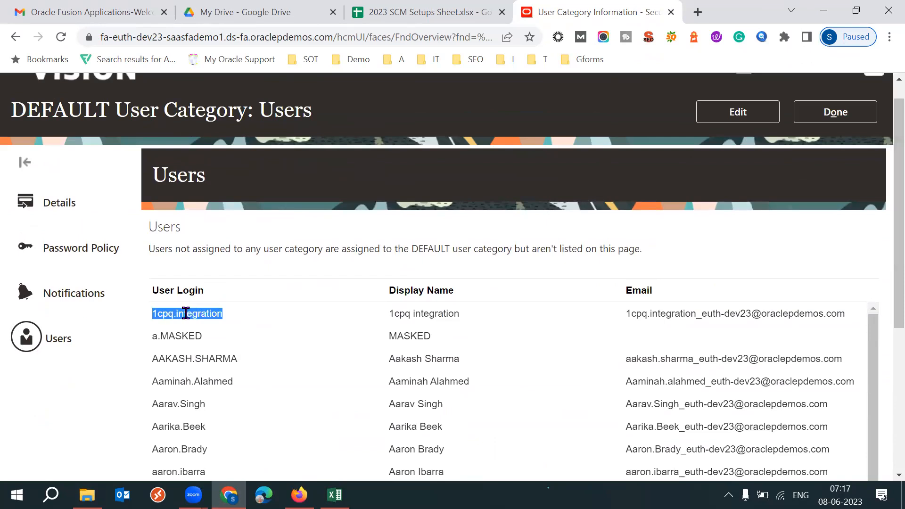
- Check the page heading that names the DEFAULT user category above the user list
drag(26, 113, 67, 113)
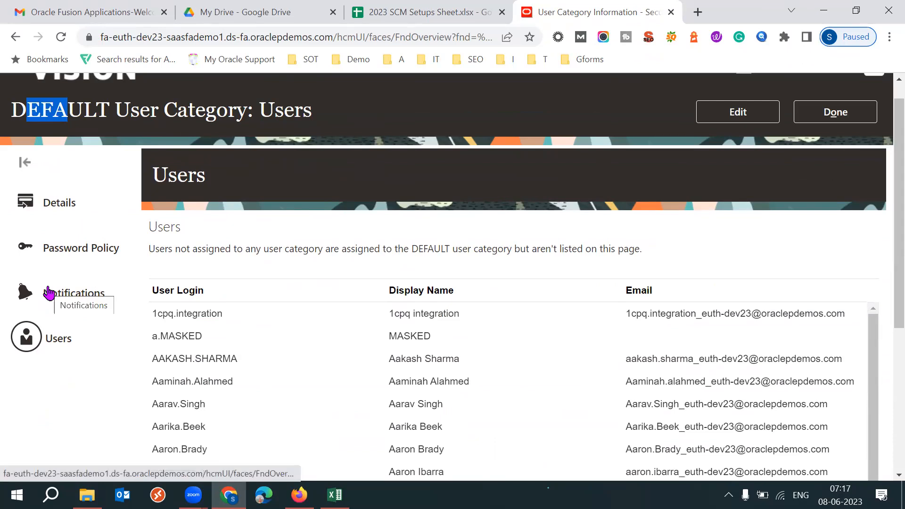
triple_click(100, 114)
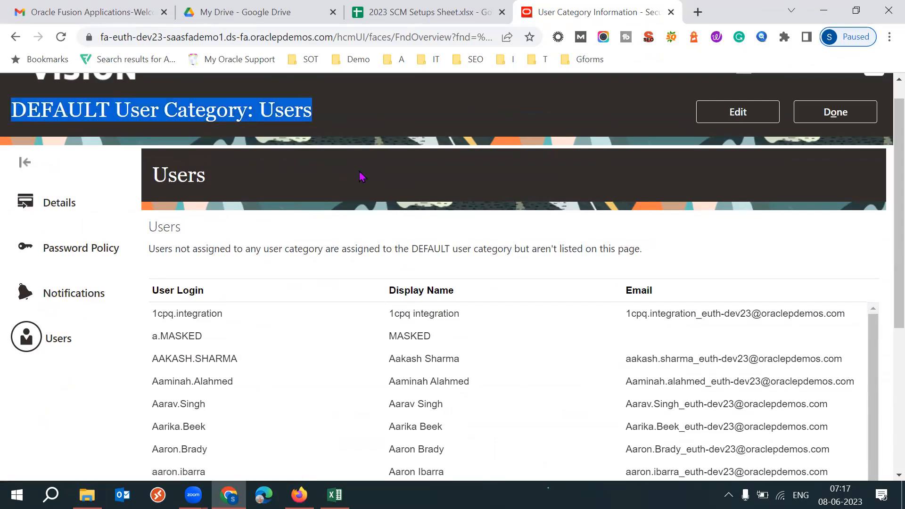
triple_click(64, 100)
click(484, 213)
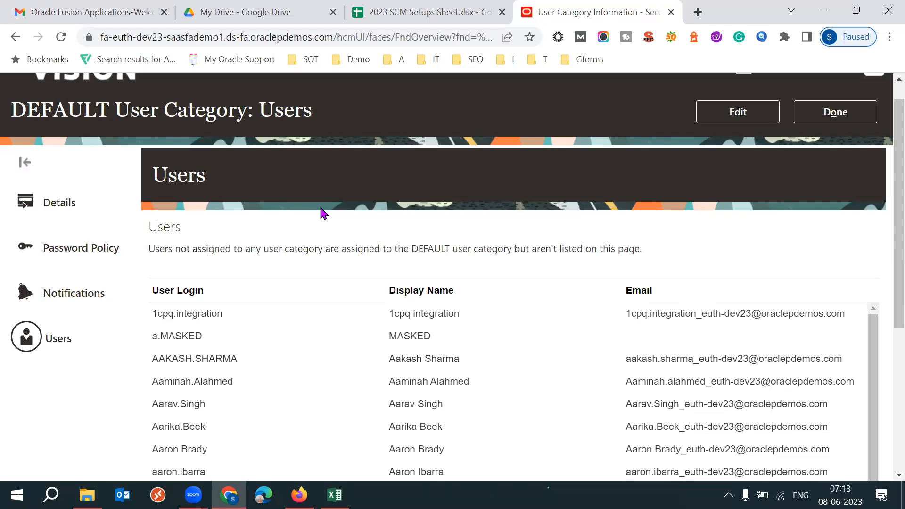
- Open Notepad and write "System" and "Integration" spaced apart on one line below two blank lines
key(super+r)
key(Return)
key(Return)
key(Return)
key(Tab)
key(Tab)
text(Integration)
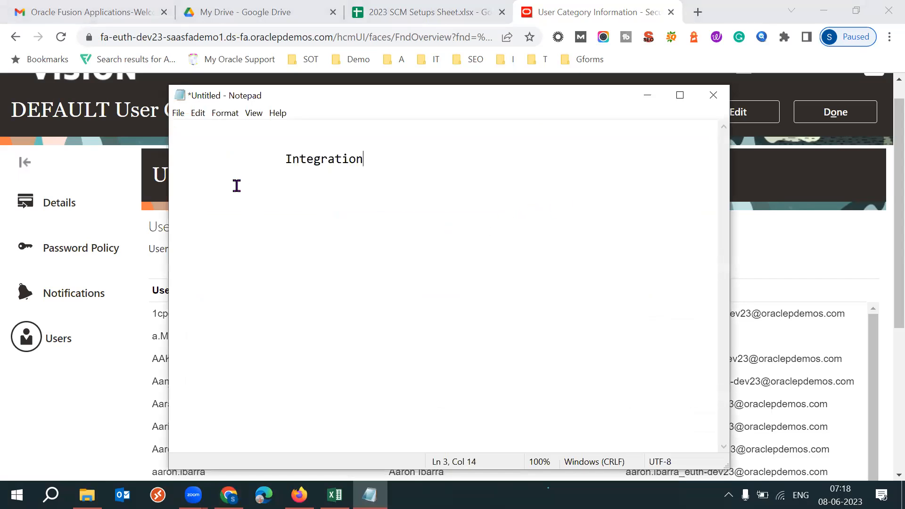
click(198, 163)
text(System)
drag(208, 163, 156, 164)
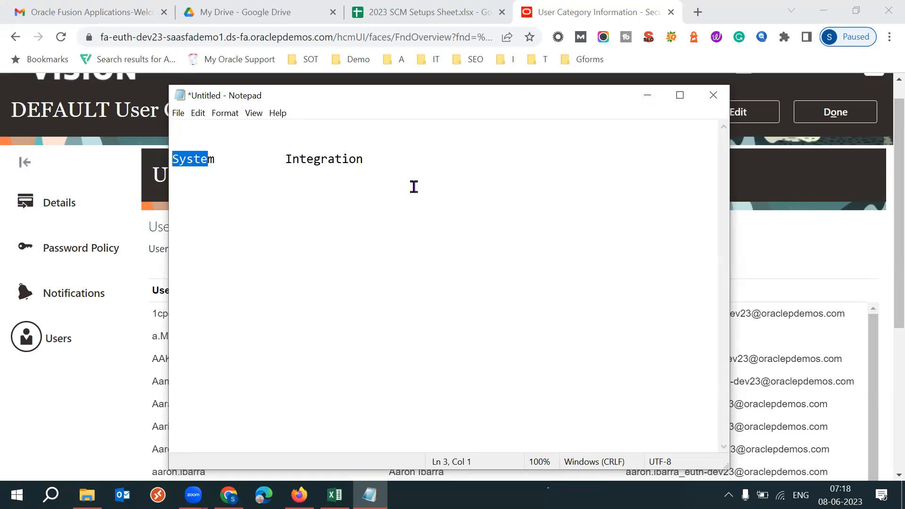
- Add "Fusion System" after "Integration" on the same line, spaced well apart
click(396, 165)
key(Tab)
key(Tab)
text(Fusino)
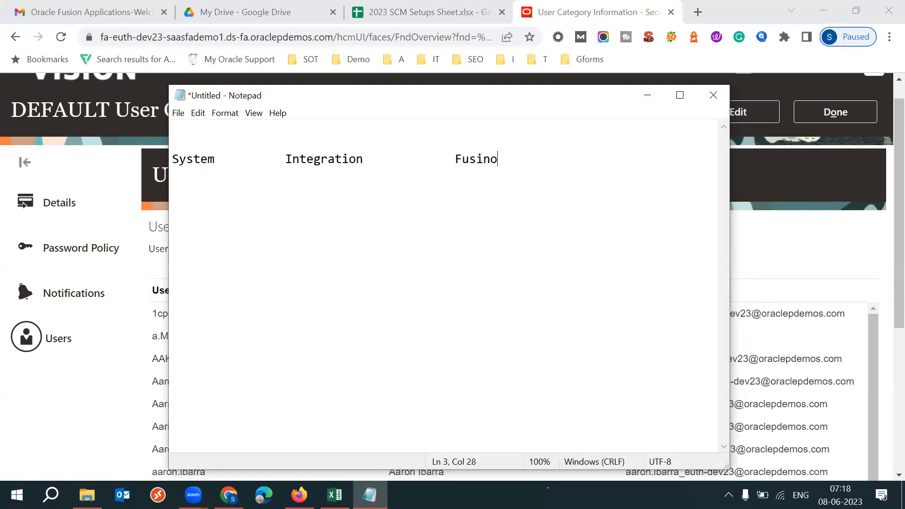
key(BackSpace)
key(BackSpace)
text(on Syss)
key(BackSpace)
text(tem)
drag(270, 162, 366, 160)
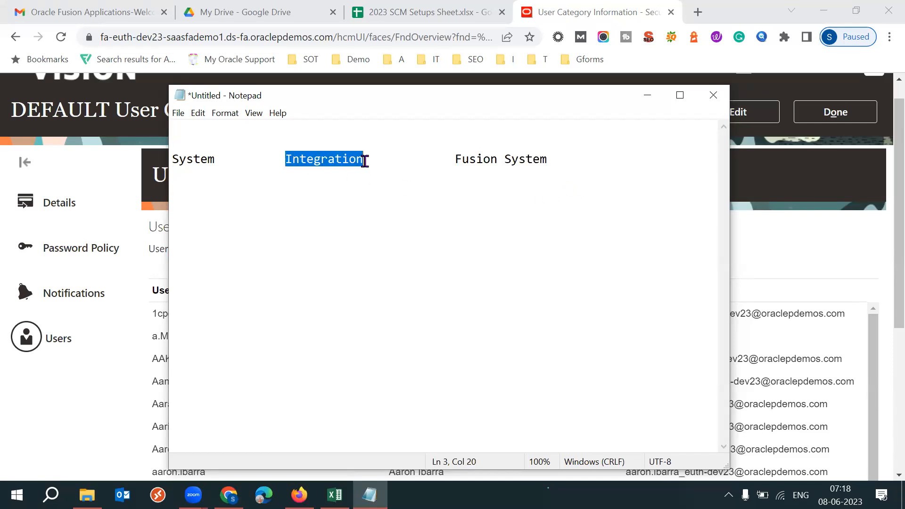
- Change the line's first entry to "3rd party system" and review the line's three entries
drag(216, 161, 173, 159)
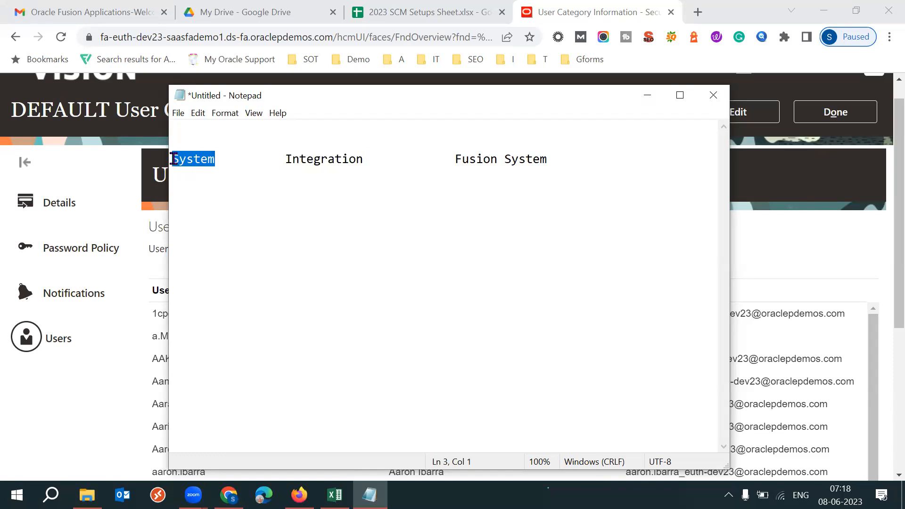
click(172, 158)
text(3rd APar)
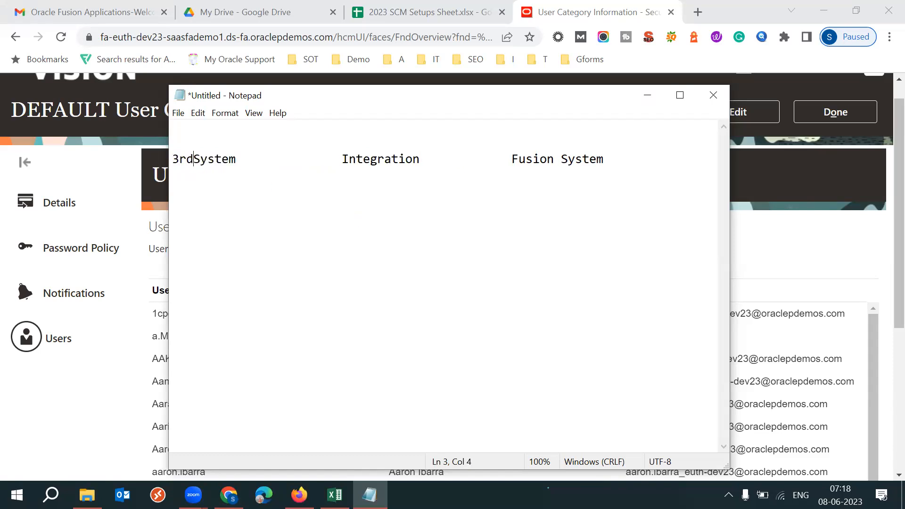
key(BackSpace)
key(BackSpace)
key(BackSpace)
key(BackSpace)
text(party)
key(Delete)
text(s)
drag(301, 168, 171, 166)
drag(398, 161, 477, 162)
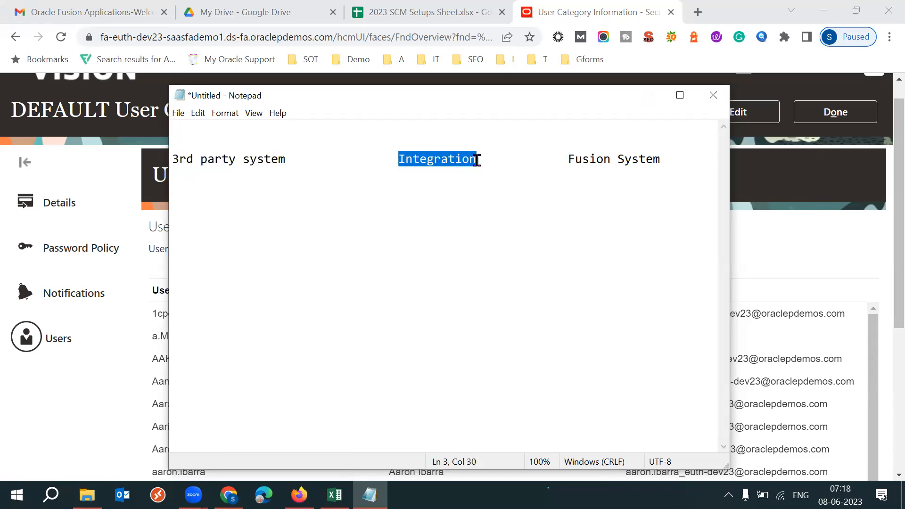
drag(303, 165, 201, 151)
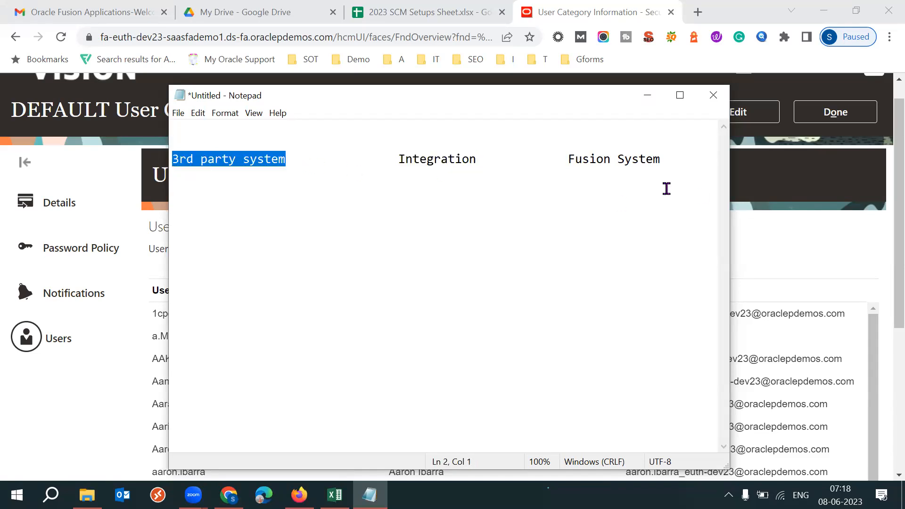
drag(557, 159, 660, 162)
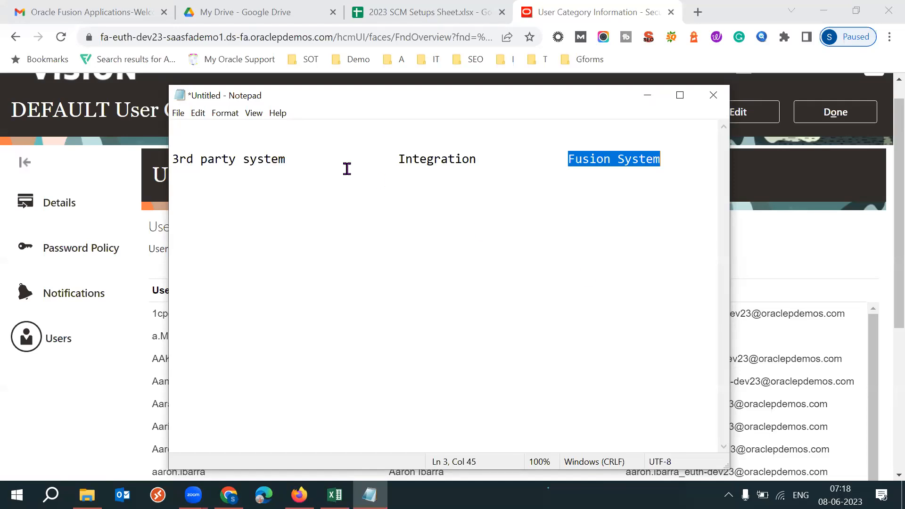
- Add "techleadsit.com" above "3rd party system" and trace the path through Integration to Fusion System
click(250, 134)
key(Return)
text(teche)
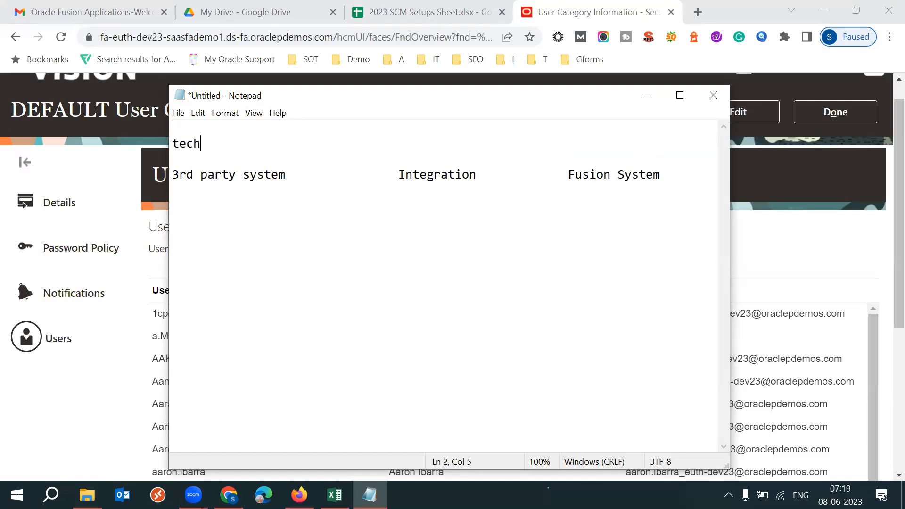
key(BackSpace)
text(;e)
key(BackSpace)
key(BackSpace)
text(leadsit.com)
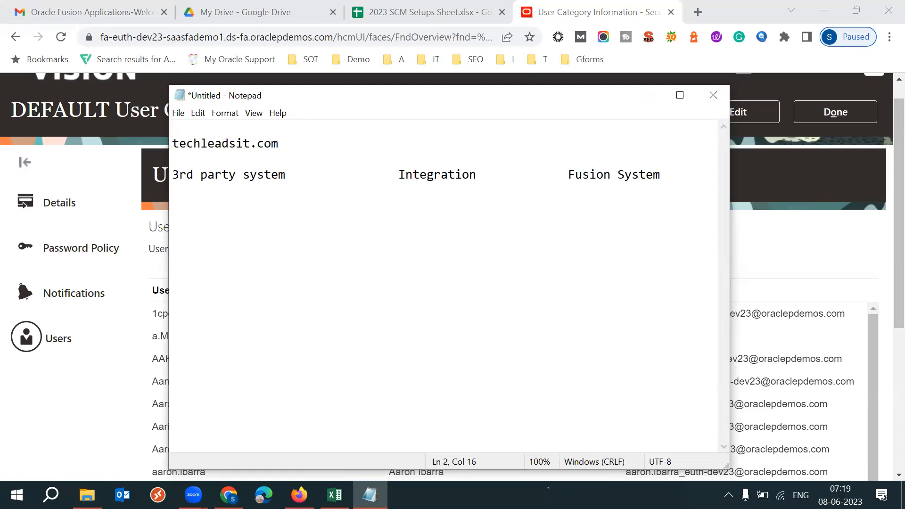
drag(279, 143, 171, 143)
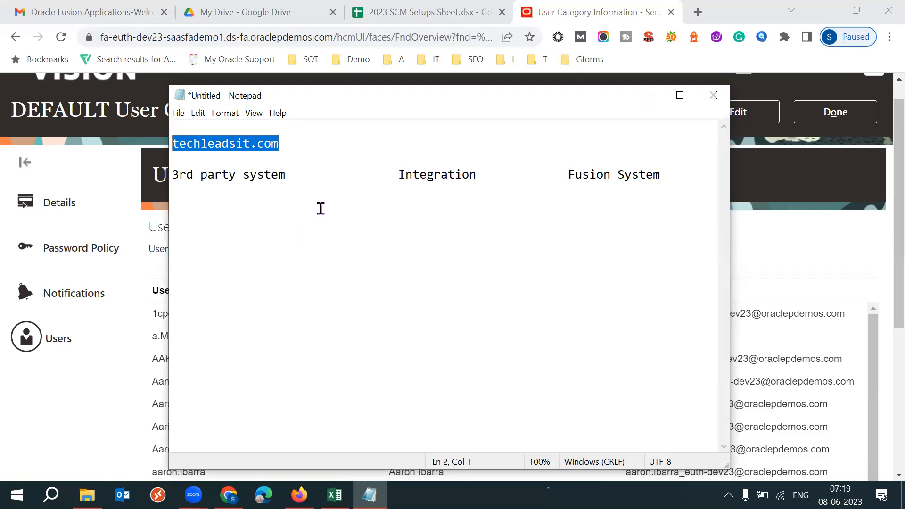
click(305, 141)
drag(305, 142, 175, 142)
drag(398, 175, 476, 173)
drag(568, 174, 661, 174)
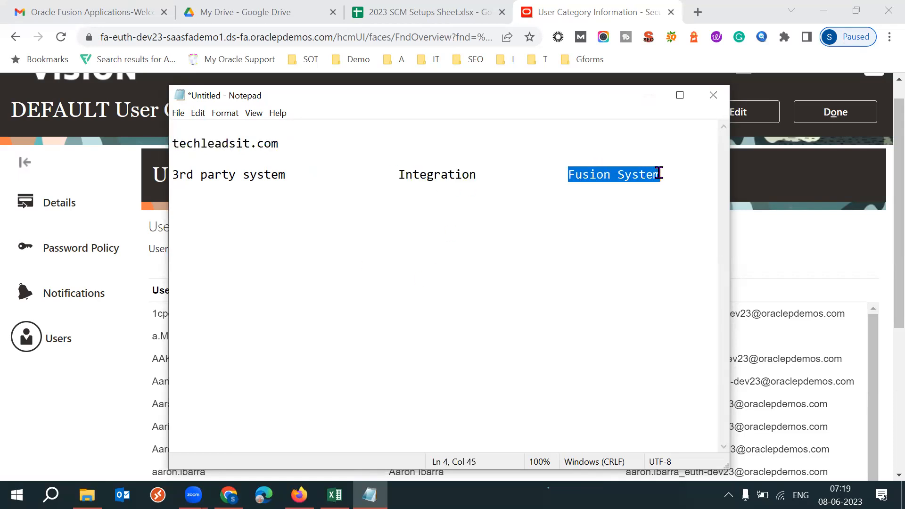
- Add "Sales order" above "Fusion System" and review how the integration relates to it
click(380, 145)
key(Tab)
key(Tab)
key(Tab)
key(Tab)
key(Tab)
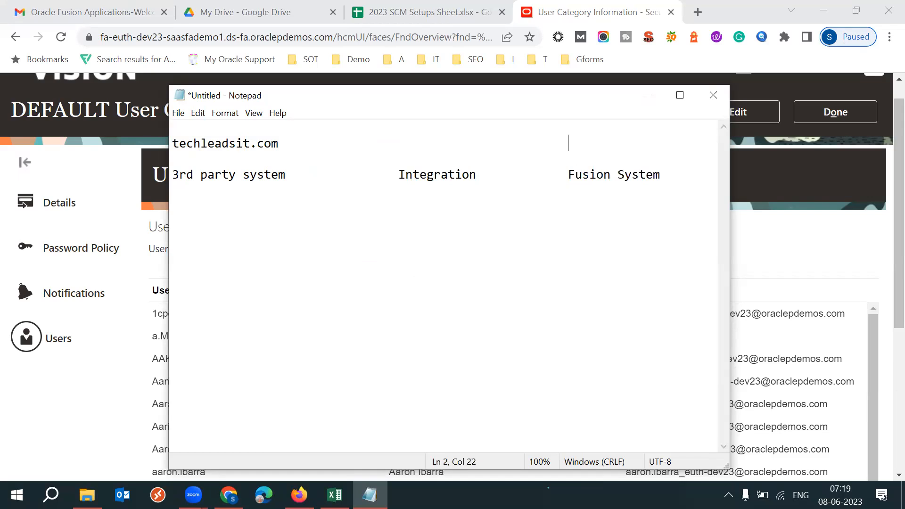
text(Sales order)
drag(398, 175, 479, 175)
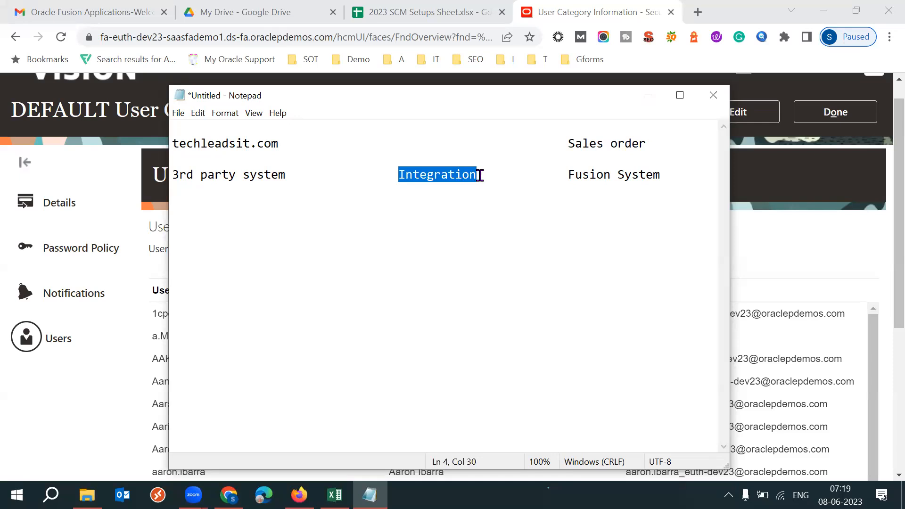
drag(567, 174, 662, 171)
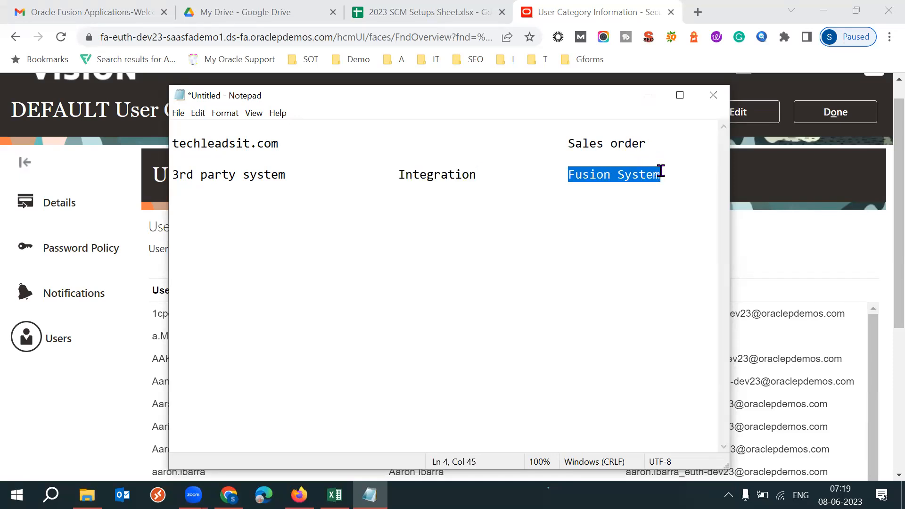
drag(565, 143, 647, 144)
drag(395, 173, 479, 176)
- Write "Integration_user" two lines below the "Integration" entry, aligned with it
click(677, 174)
key(Return)
key(Return)
key(Tab)
key(Tab)
key(Tab)
key(Tab)
text(Integration)
key(BackSpace)
key(BackSpace)
key(BackSpace)
key(BackSpace)
key(BackSpace)
text(tion_user)
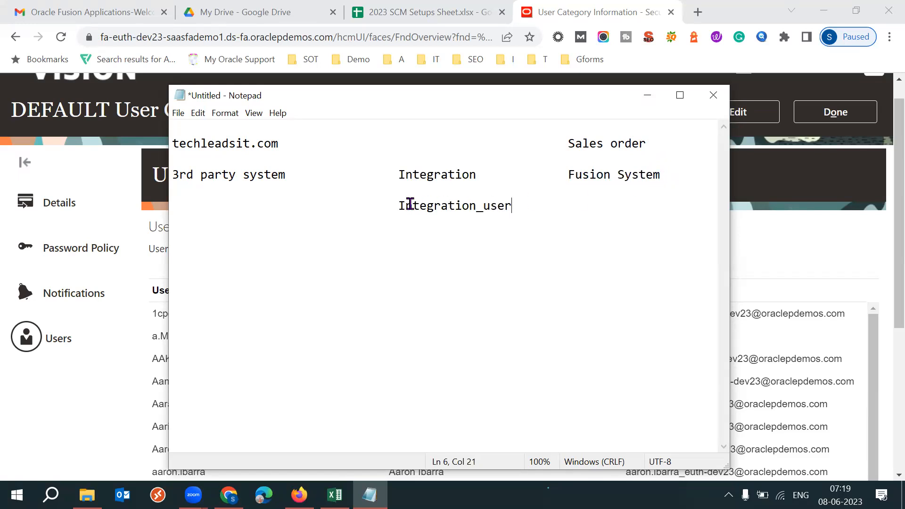
- Examine the Integration_user entry in relation to the Sales order, Fusion System and Integration entries
drag(392, 206, 512, 209)
drag(564, 144, 648, 144)
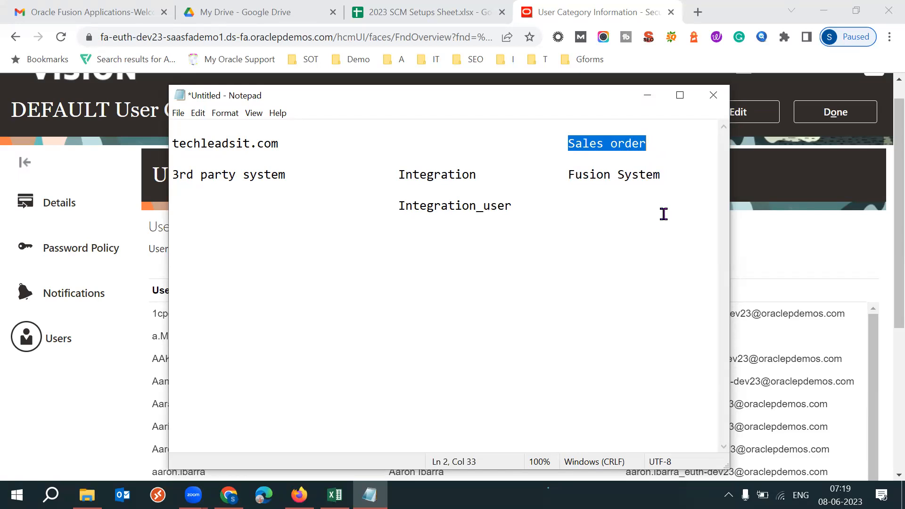
drag(566, 174, 671, 176)
drag(392, 206, 513, 206)
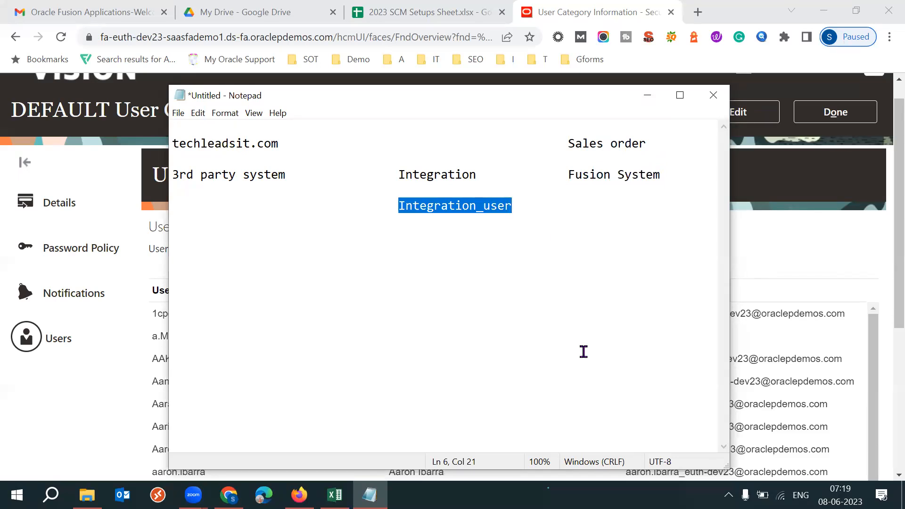
click(526, 209)
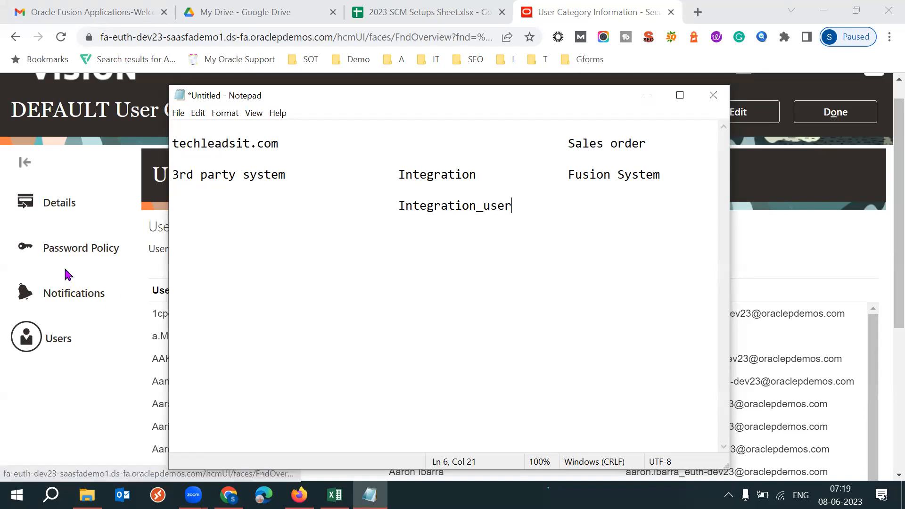
drag(386, 211, 511, 206)
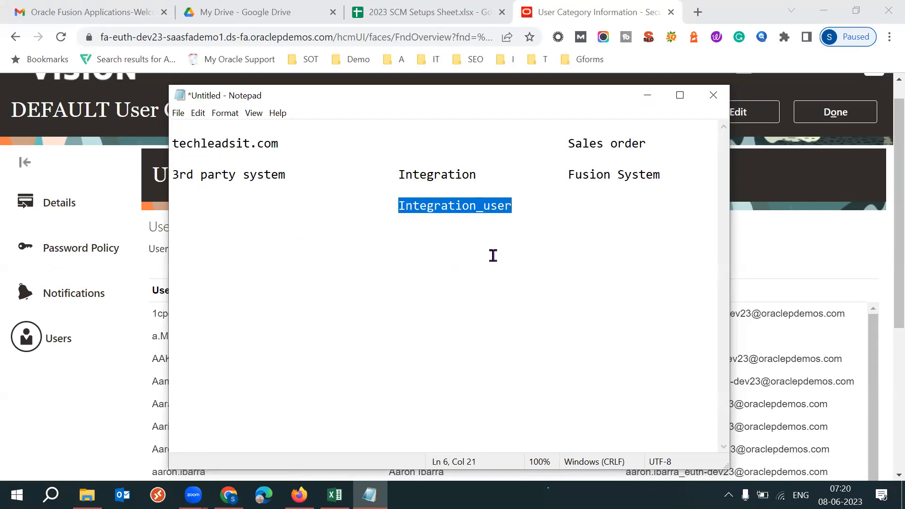
drag(398, 175, 477, 175)
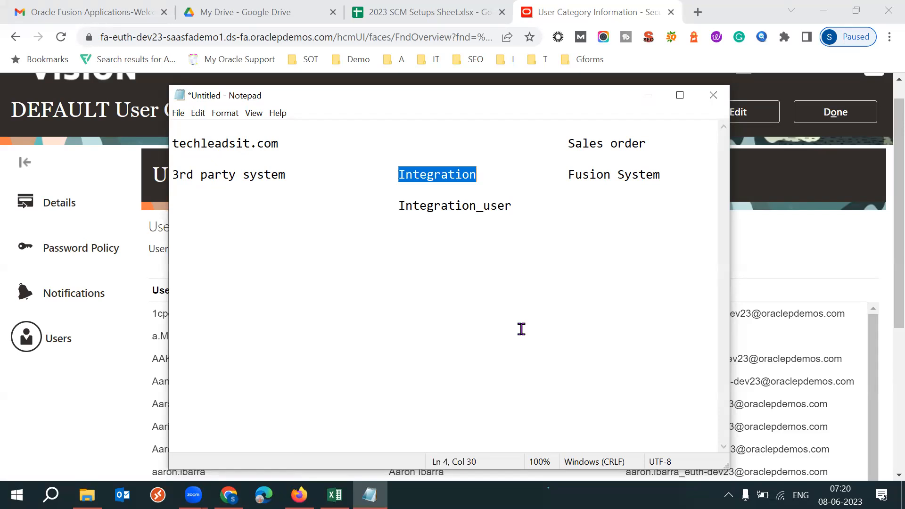
drag(397, 206, 512, 211)
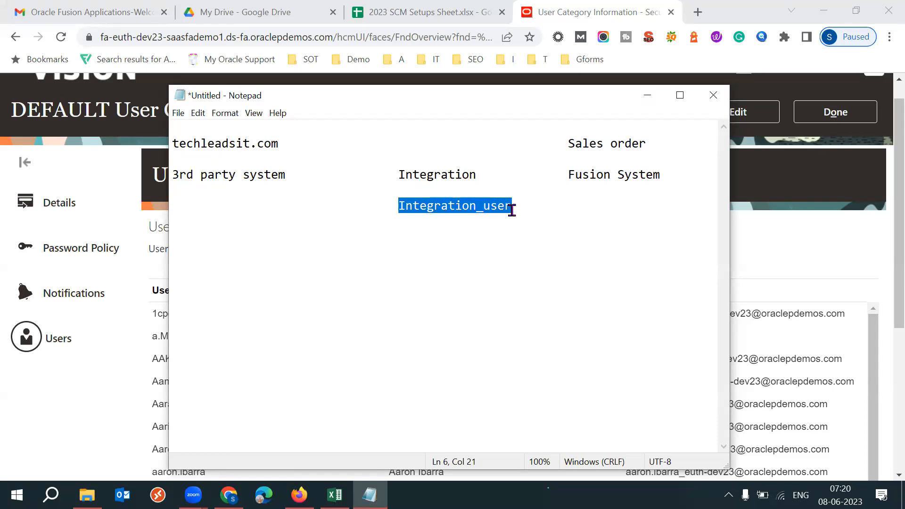
drag(396, 176, 486, 174)
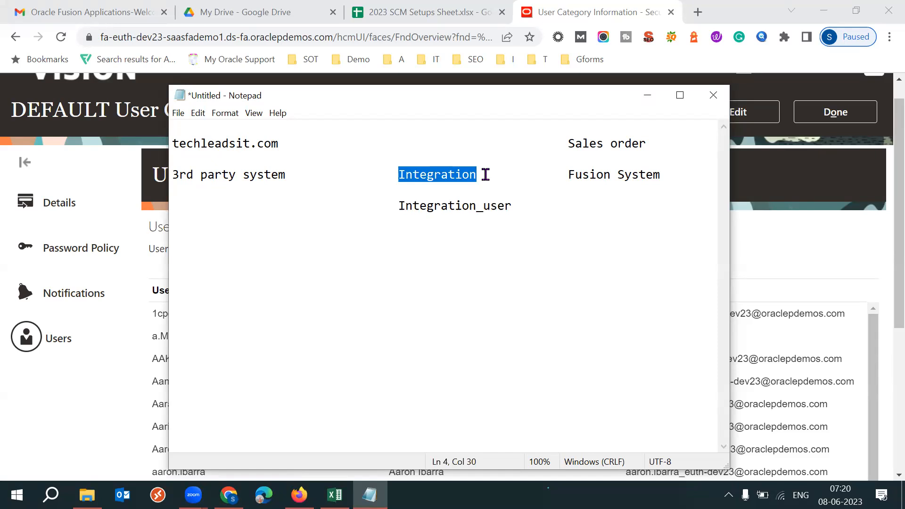
- Switch back to the Security Console, leave the DEFAULT category and open a blank user category's details for editing in full screen
click(837, 195)
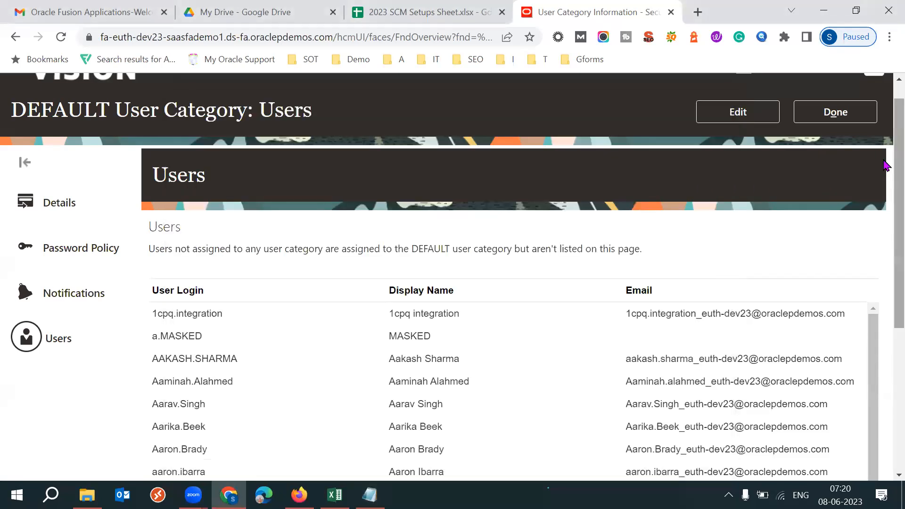
scroll(849, 188, up, 1)
click(833, 148)
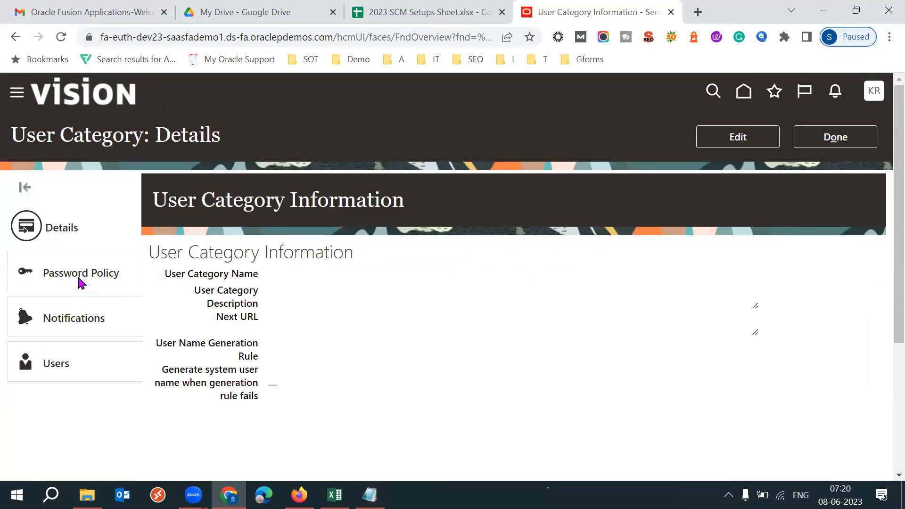
click(734, 137)
click(425, 87)
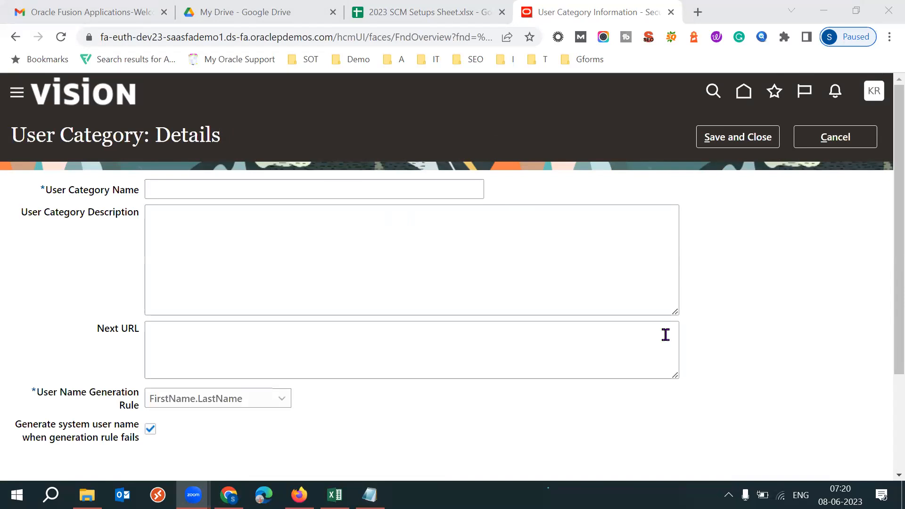
click(666, 335)
key(F11)
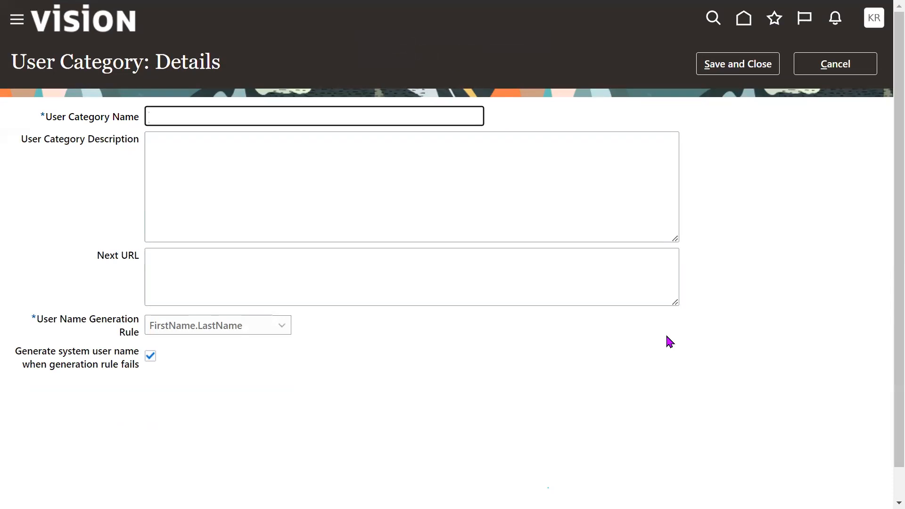
- Name the new user category "Test", use the FirstName.LastName user name generation rule and save it
text(st)
drag(82, 321, 140, 329)
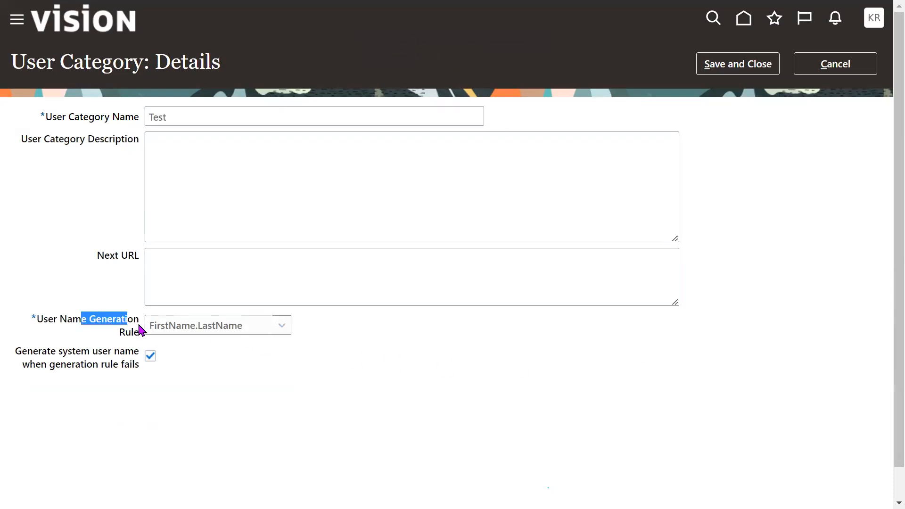
click(270, 330)
click(227, 345)
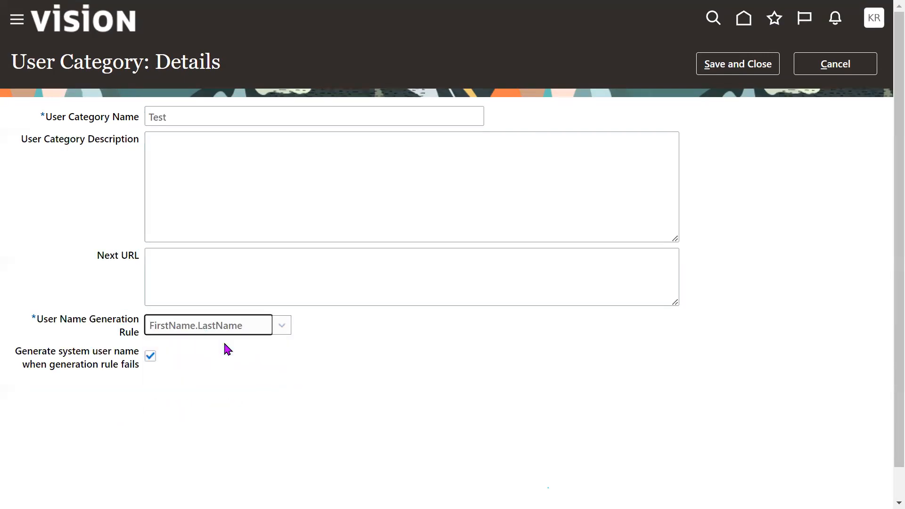
click(744, 65)
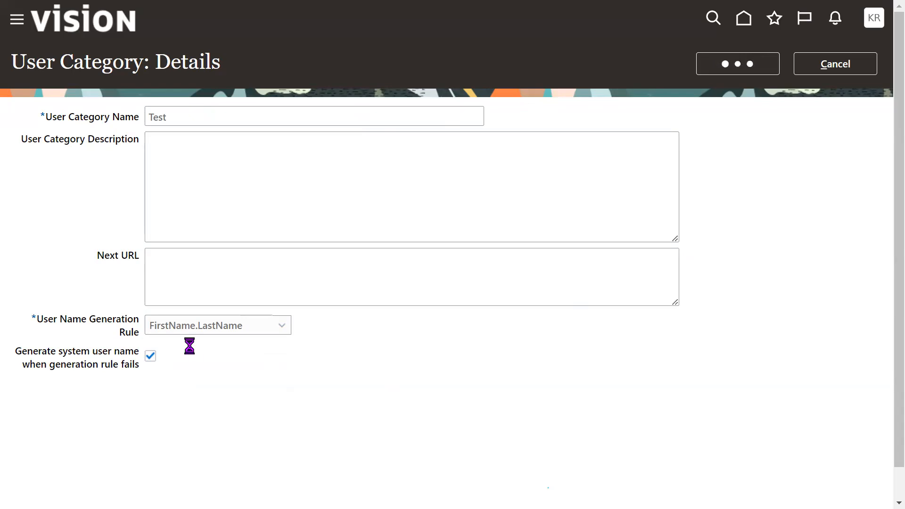
- Set the TEST category's days before password expiration to 9999, save the password policy and return to the user category list
click(72, 208)
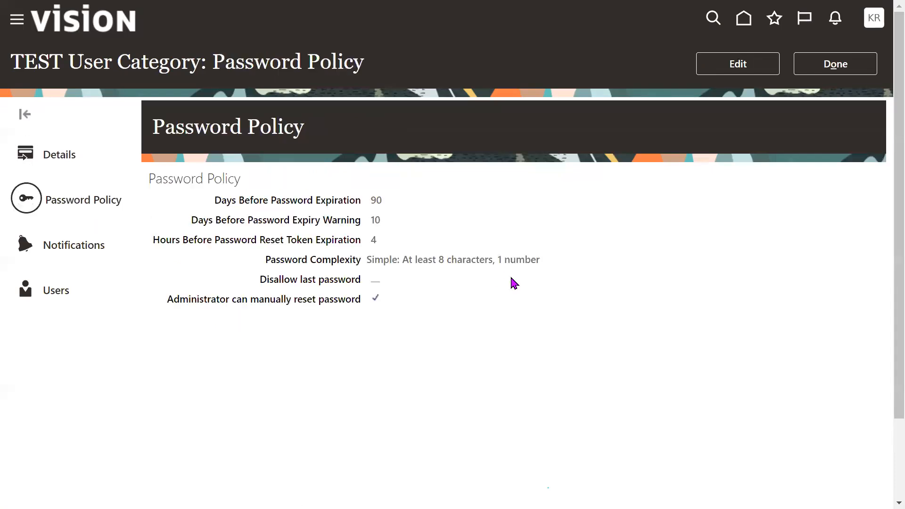
click(738, 64)
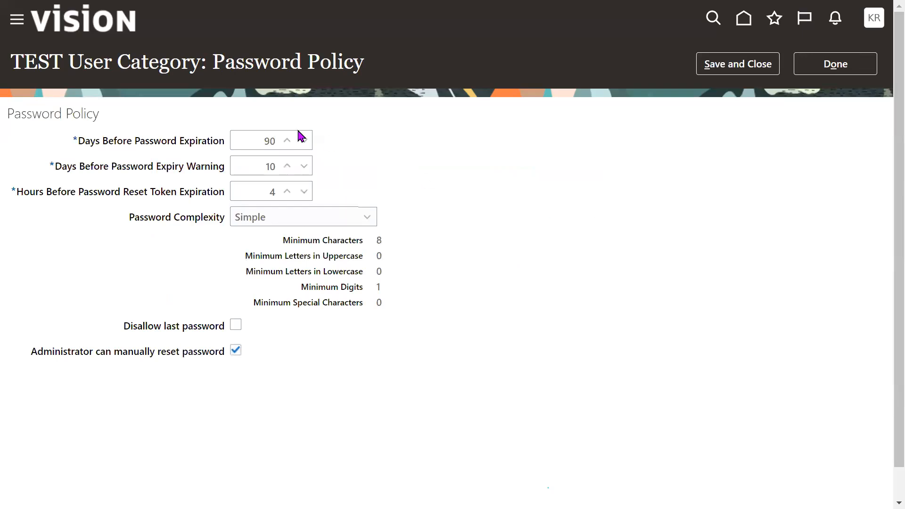
text(9999)
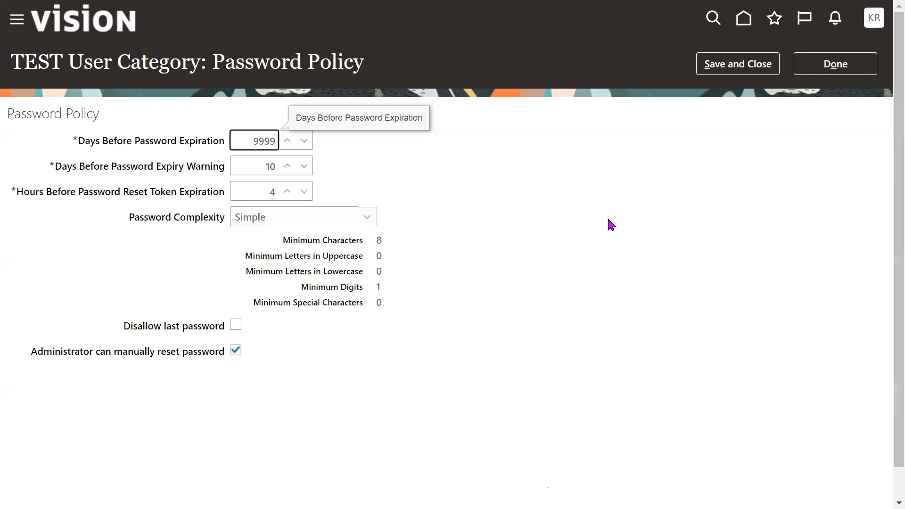
click(611, 225)
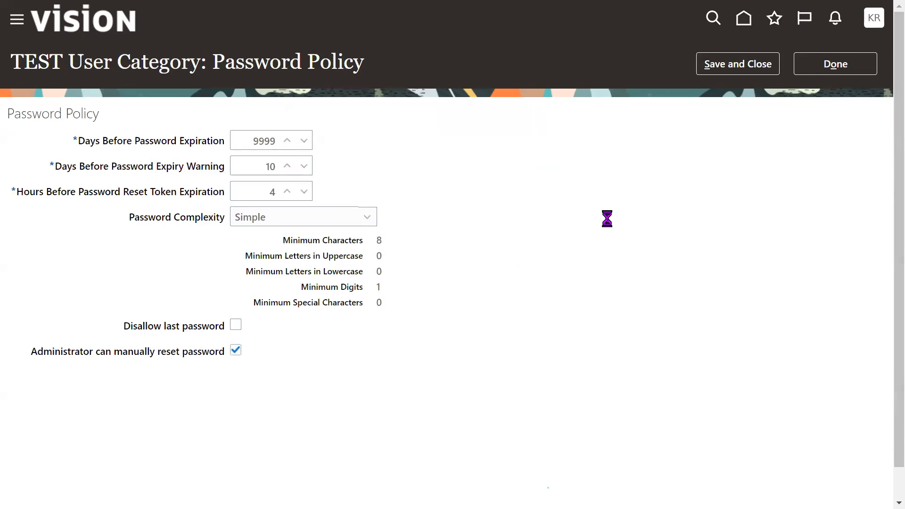
click(738, 70)
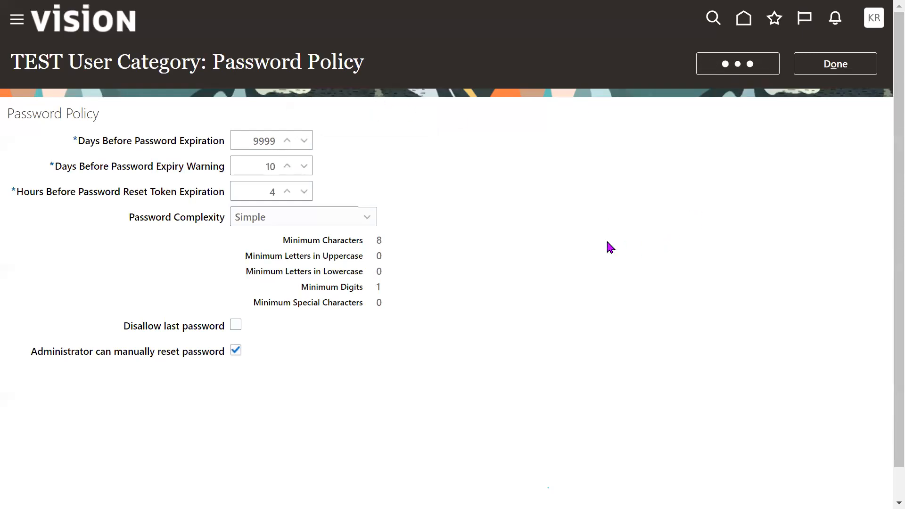
click(835, 63)
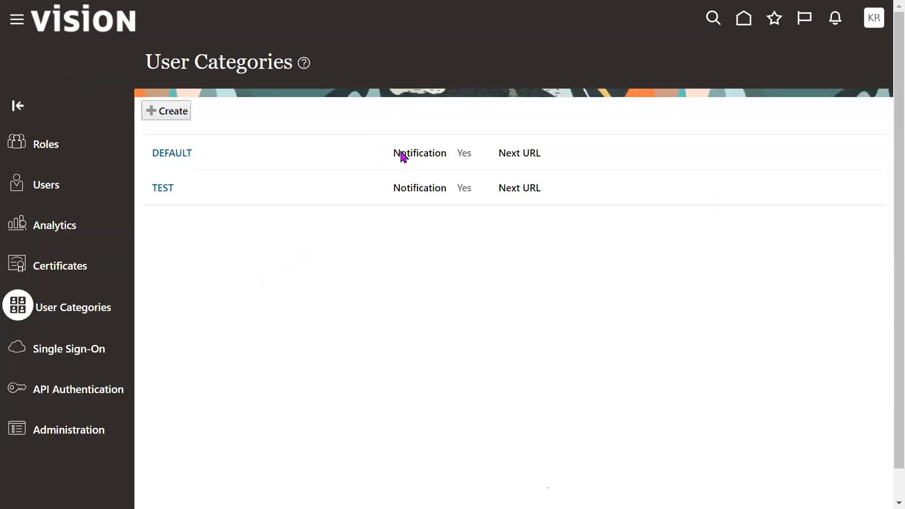
triple_click(179, 195)
click(273, 216)
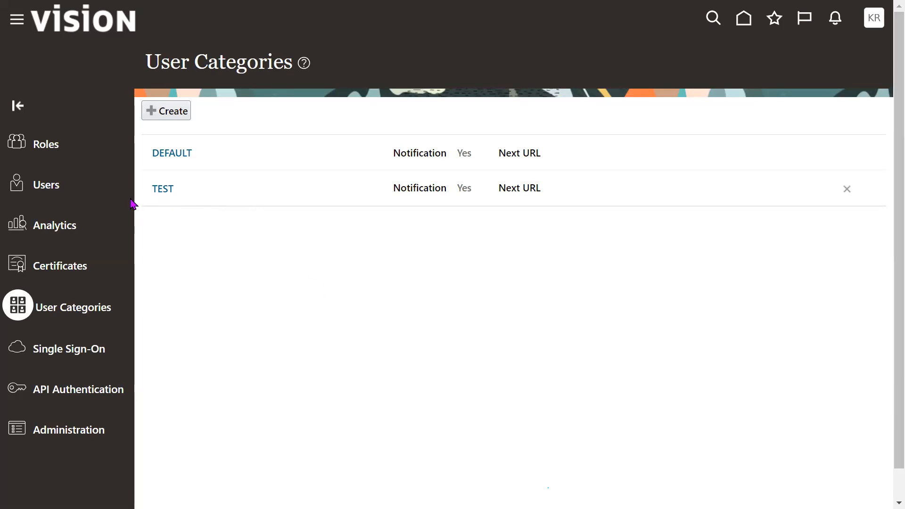
- Start a new user account and assign it to the TEST user category
click(47, 185)
click(764, 68)
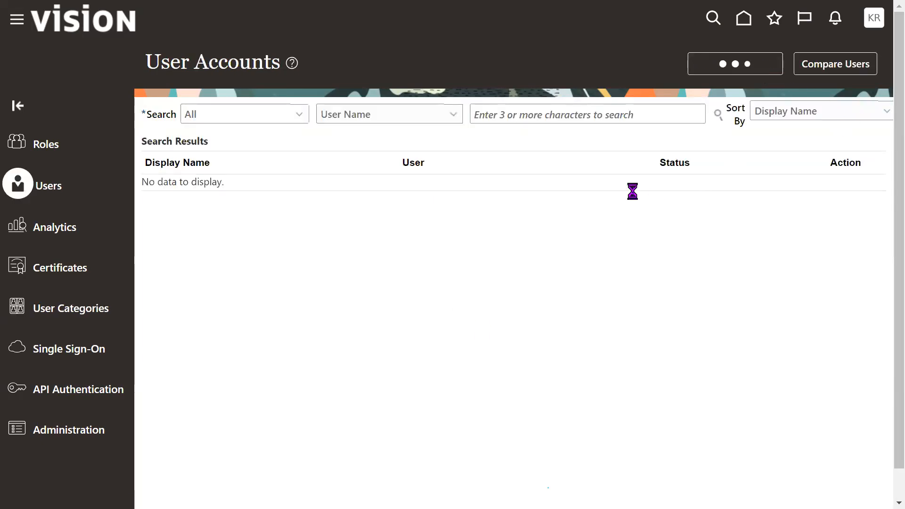
drag(542, 151, 602, 156)
click(508, 184)
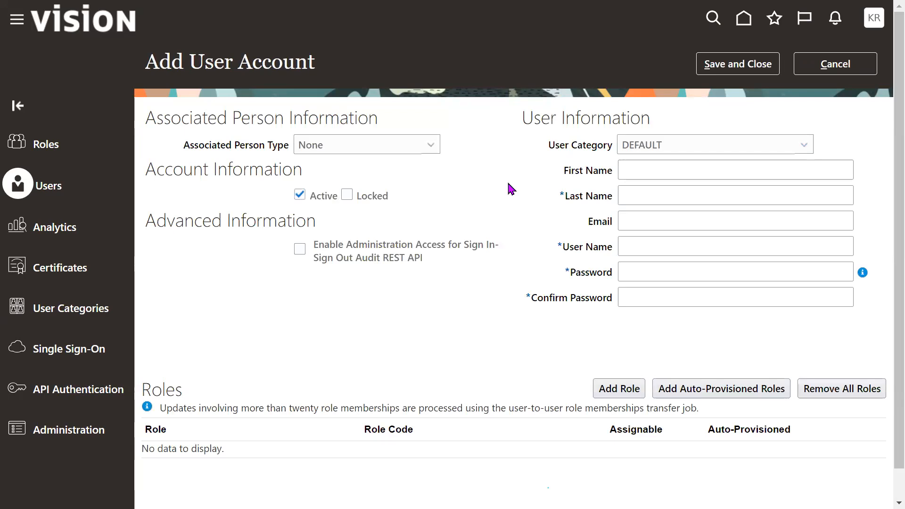
click(677, 147)
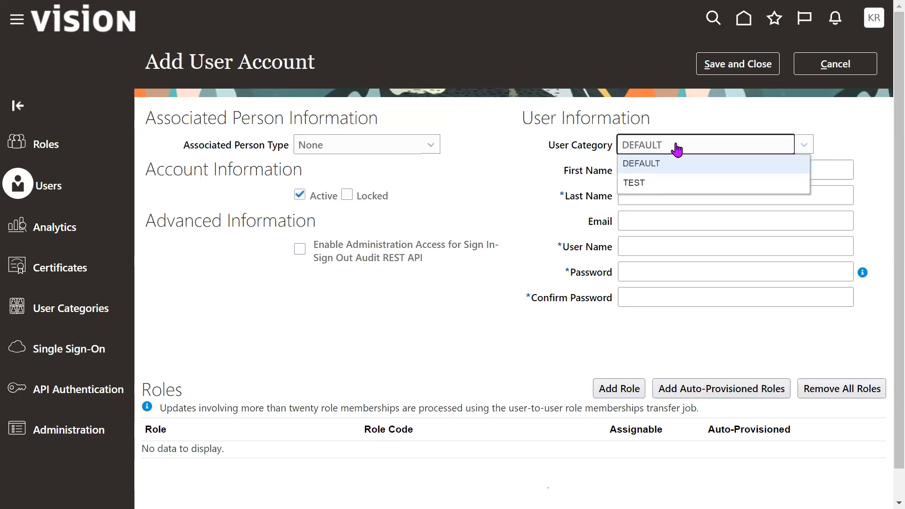
click(644, 183)
drag(544, 144, 606, 152)
click(528, 194)
drag(542, 150, 610, 144)
triple_click(578, 146)
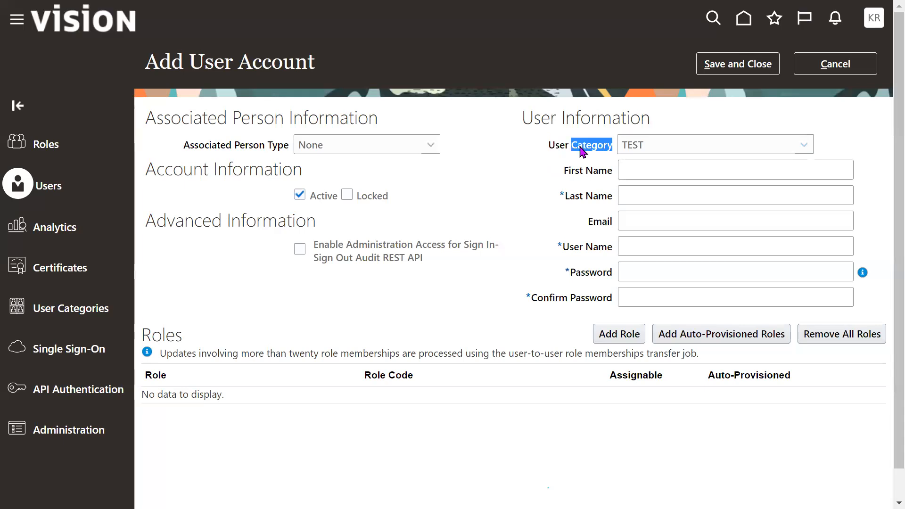
click(491, 192)
drag(549, 150, 594, 150)
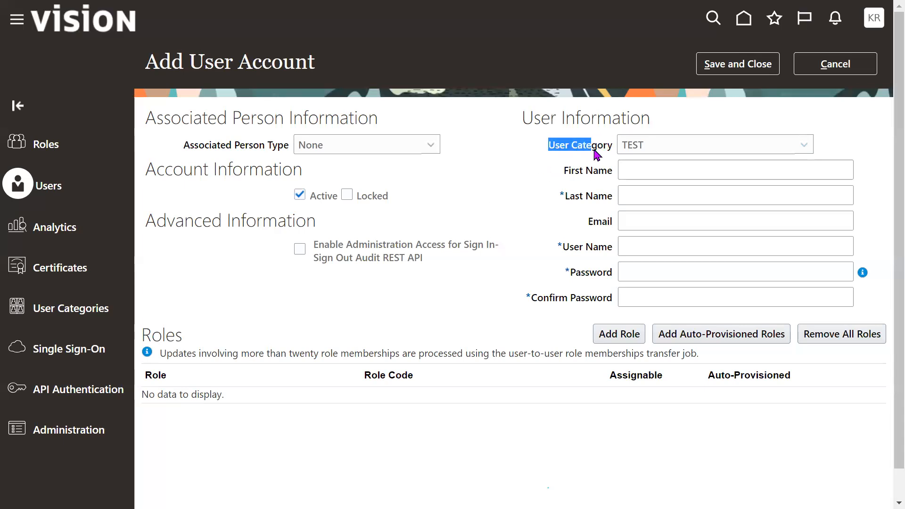
click(538, 208)
- Copy "Integration_user" from Notepad into the new account's last name and let the user name be generated from it
click(675, 199)
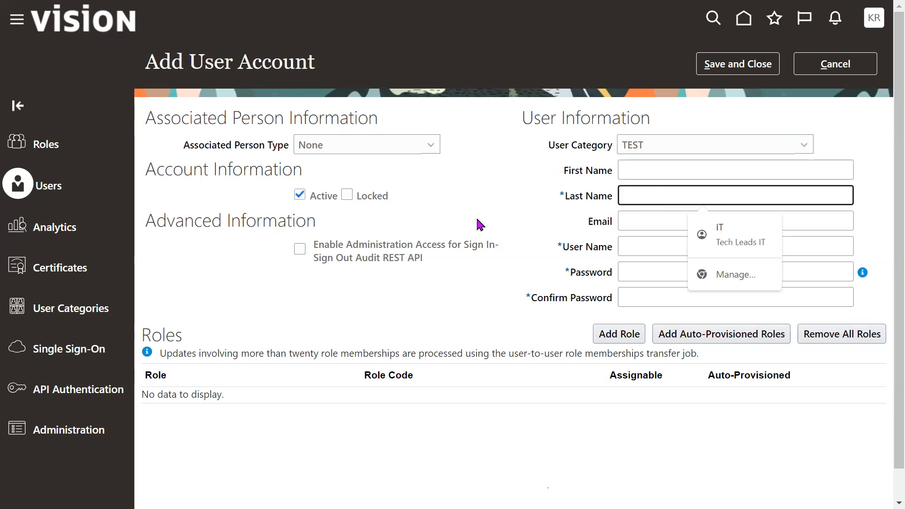
key(alt+Tab)
key(alt+Tab)
drag(527, 208, 400, 206)
key(ctrl+c)
key(alt+Tab)
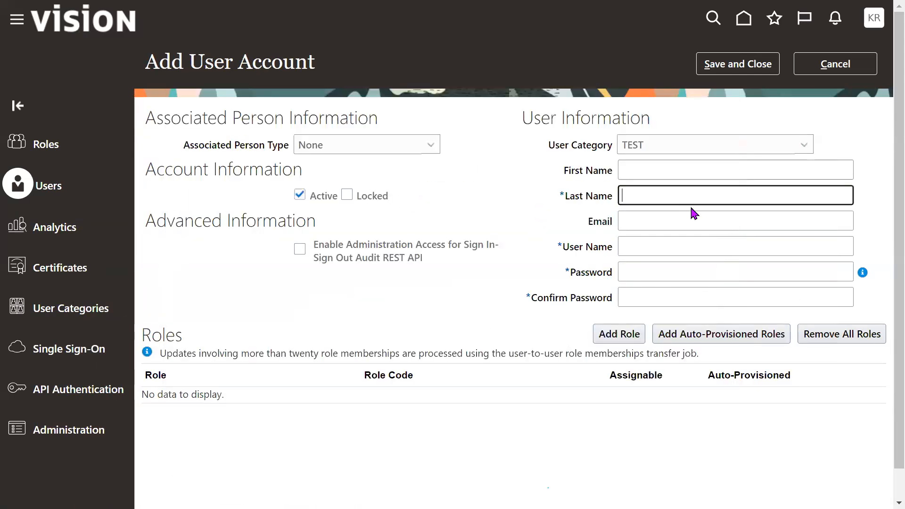
key(ctrl+v)
key(Tab)
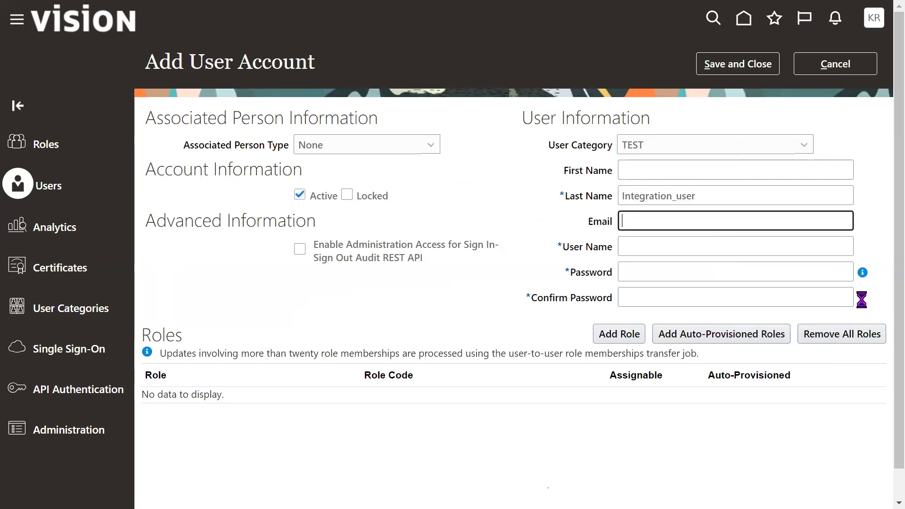
key(Tab)
key(Tab)
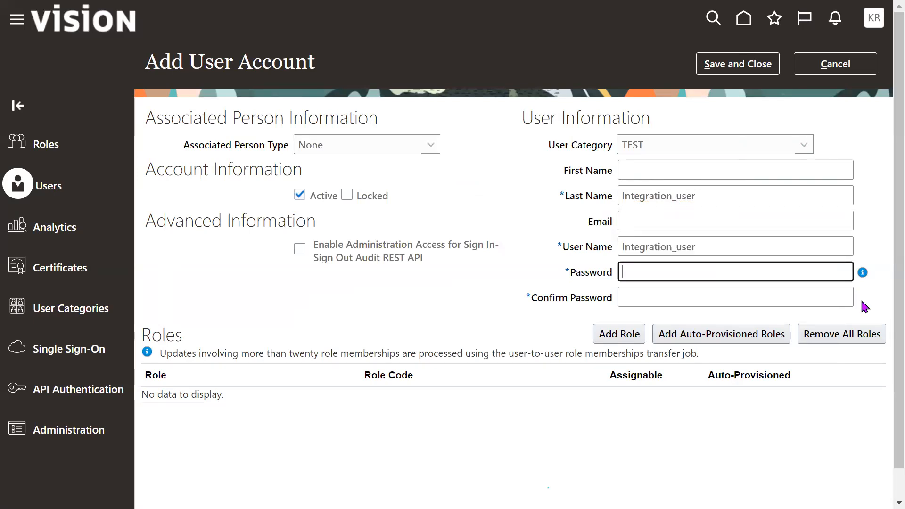
- Enter the new account's password and repeat it as the confirmation
text(Password)
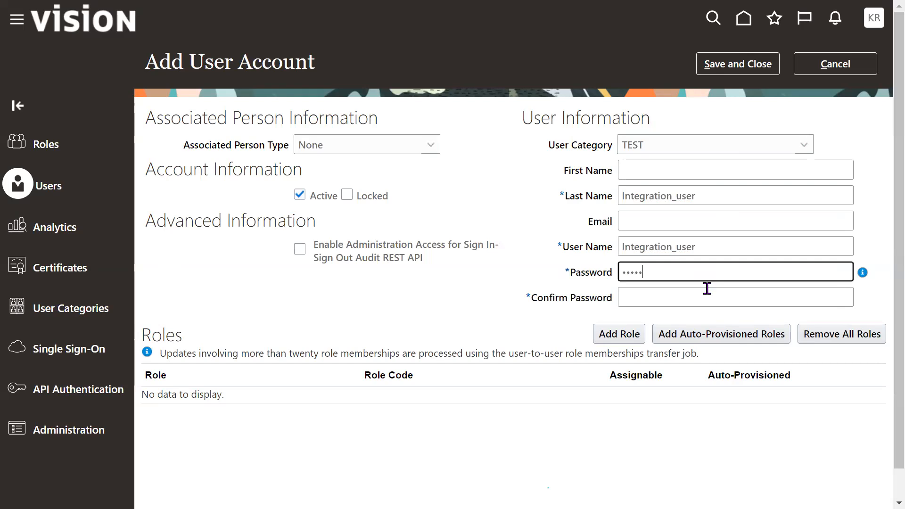
key(Tab)
text(Password)
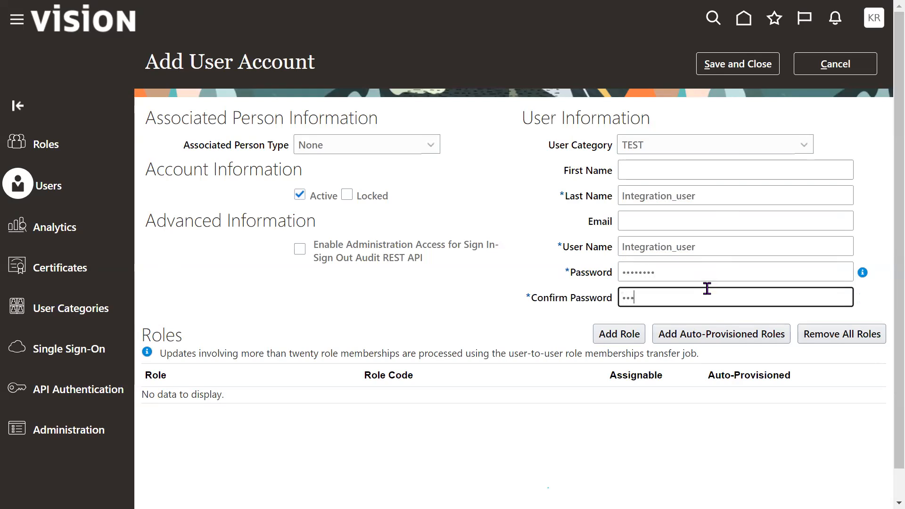
key(ctrl+a)
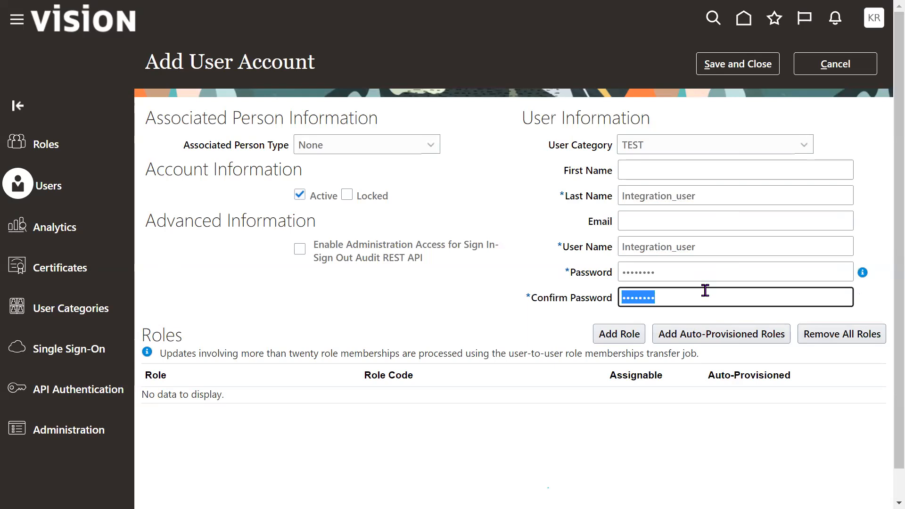
- Switch to Notepad, extend the "Integration" entry to "Integration code" and maximize the window
key(alt+Tab)
drag(398, 175, 487, 175)
click(488, 175)
text(code)
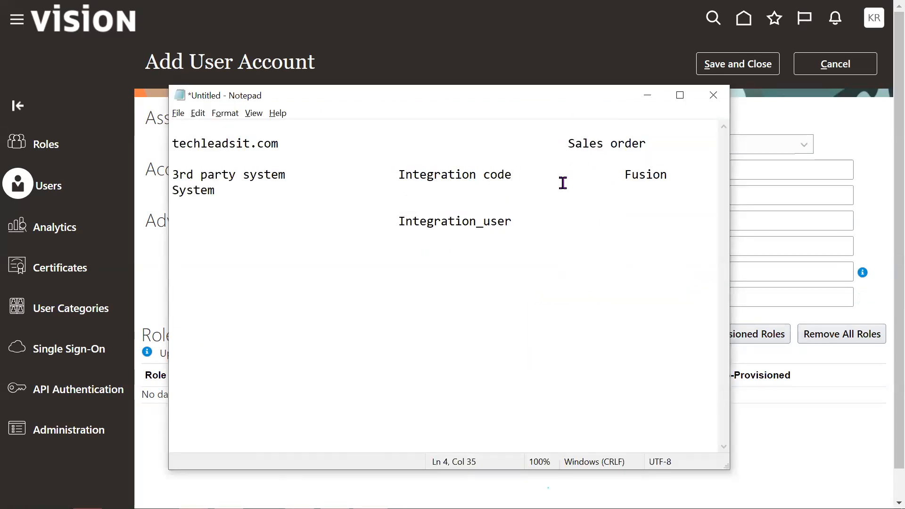
click(679, 95)
- Write the integration account's password on the line below "Integration_user", aligned with it
drag(235, 118, 347, 117)
click(365, 121)
key(Return)
key(Tab)
key(Tab)
key(Tab)
key(Tab)
text(Oracle123)
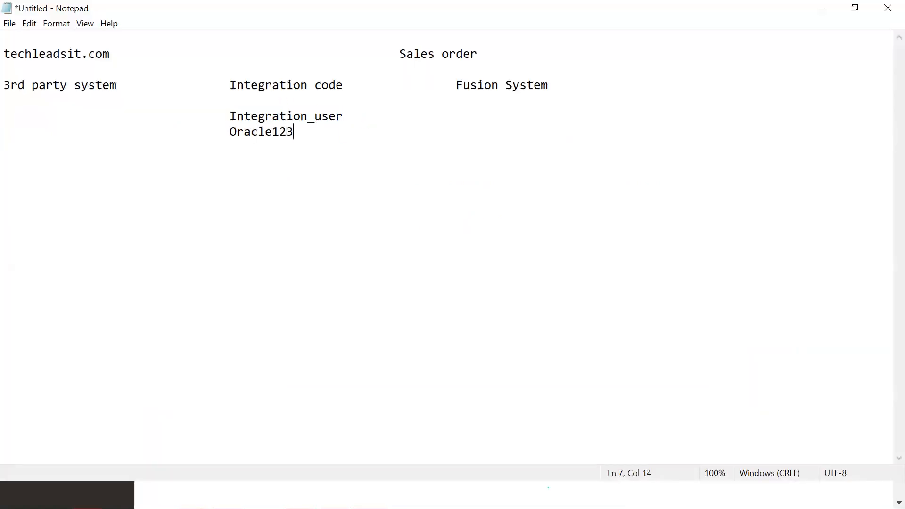
- Examine the Integration code entry in relation to the user name and password lines below it
drag(231, 132, 313, 131)
drag(230, 87, 335, 92)
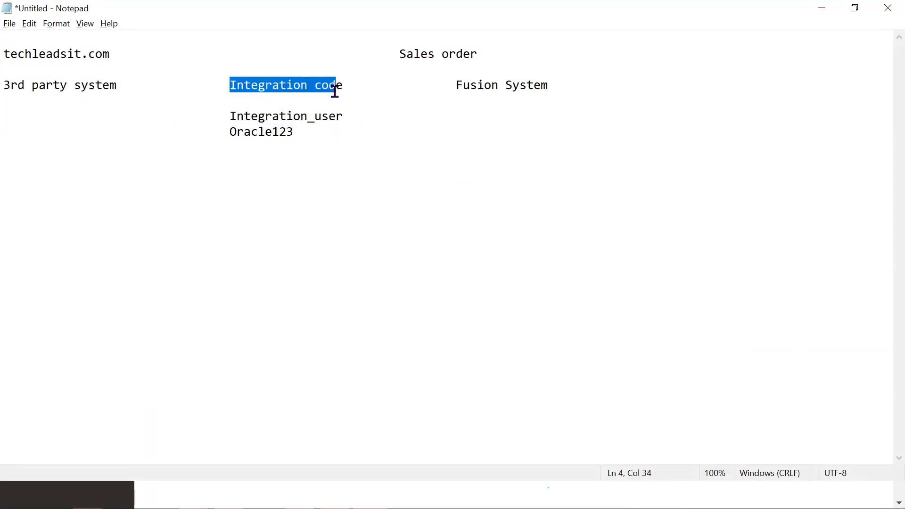
drag(231, 128, 296, 132)
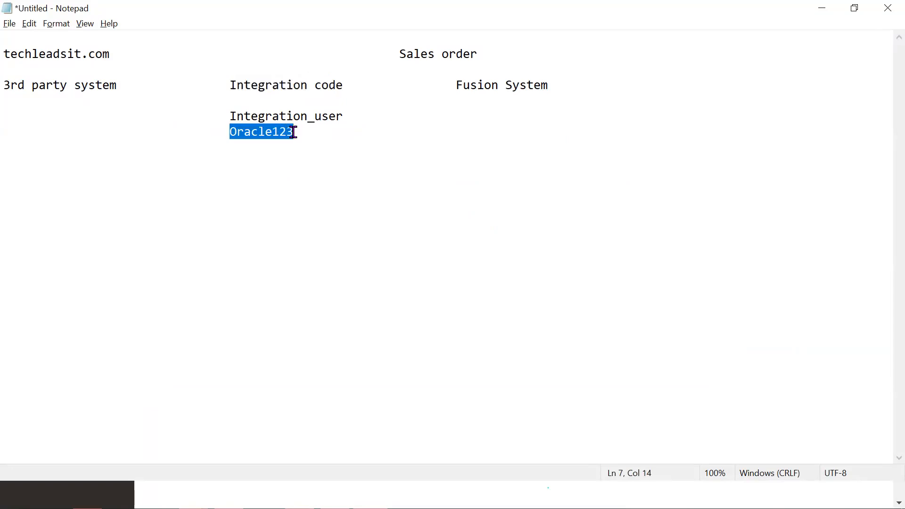
drag(235, 86, 335, 88)
drag(230, 116, 344, 117)
drag(220, 130, 300, 132)
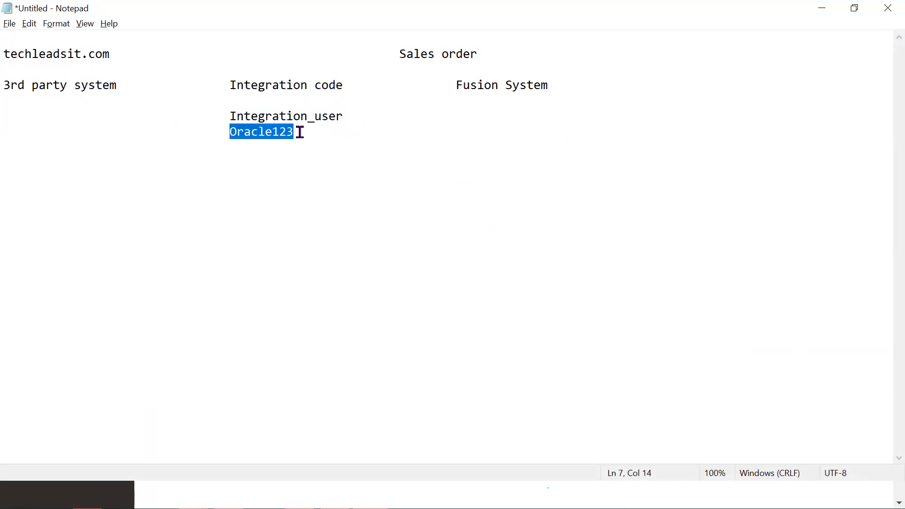
- Indent the "Sales order" entry by one more tab so it lines up above "Fusion System"
click(397, 54)
key(Tab)
drag(454, 55, 536, 55)
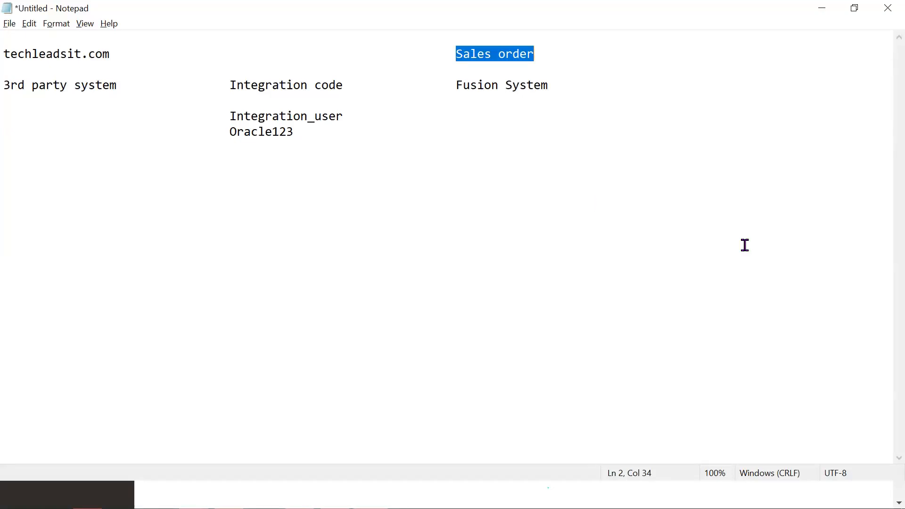
click(600, 314)
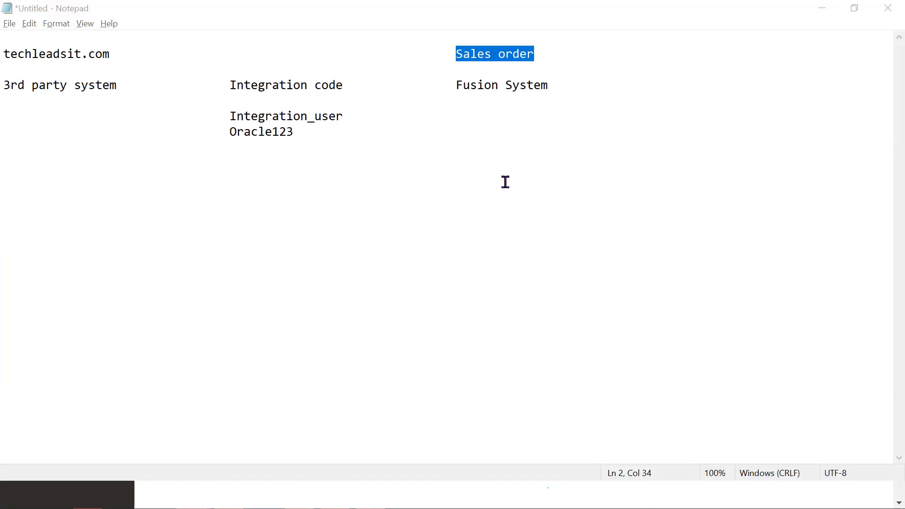
- Switch back to the Security Console, cancel the new user account and return to the DEFAULT and TEST user categories
key(alt+Tab)
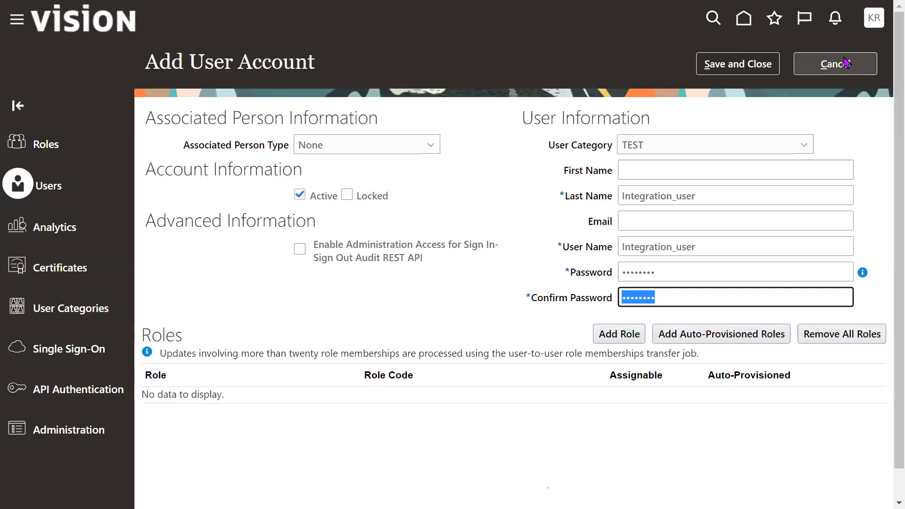
click(843, 62)
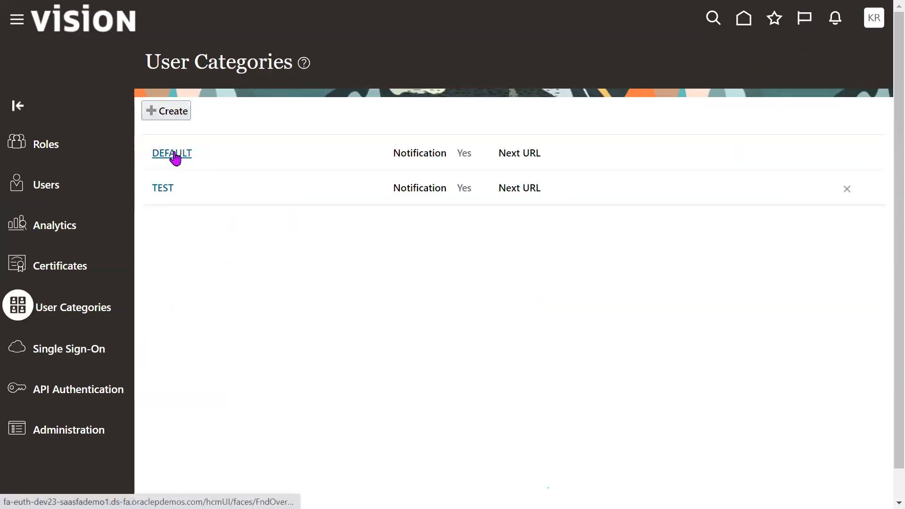
drag(182, 150, 163, 151)
click(360, 255)
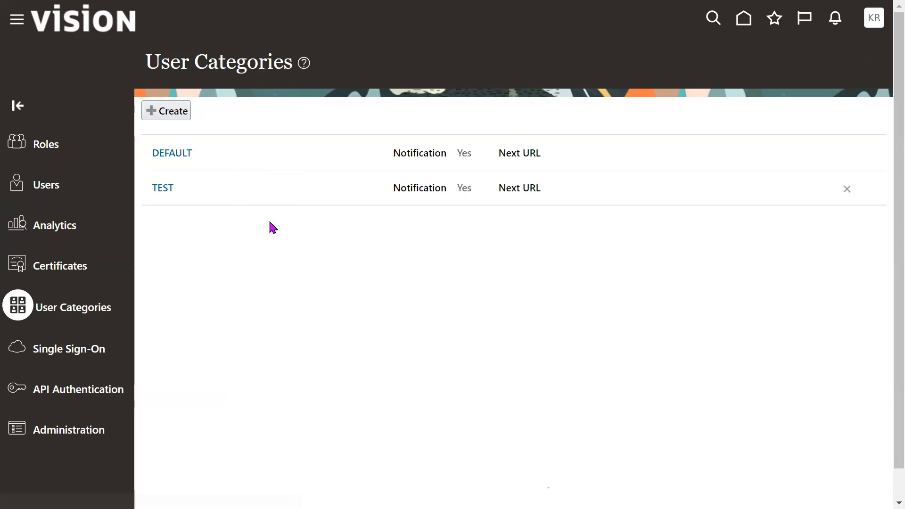
triple_click(166, 189)
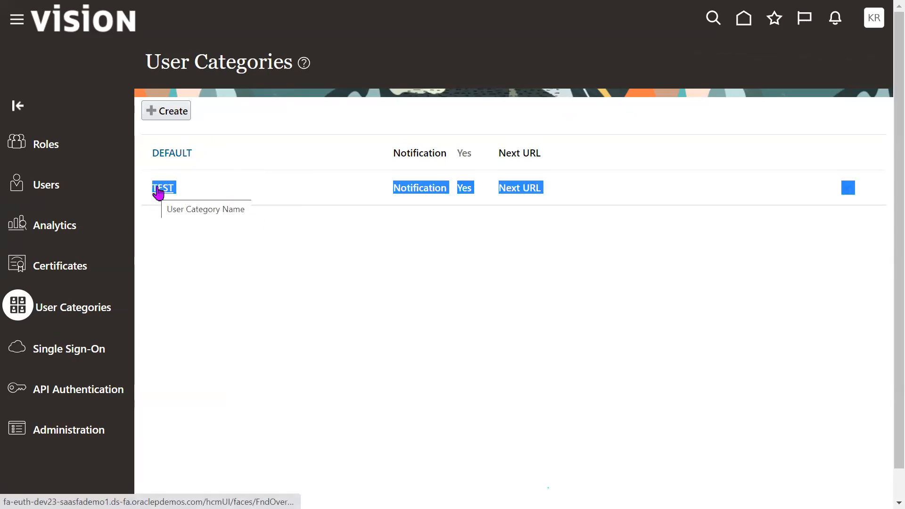
click(239, 256)
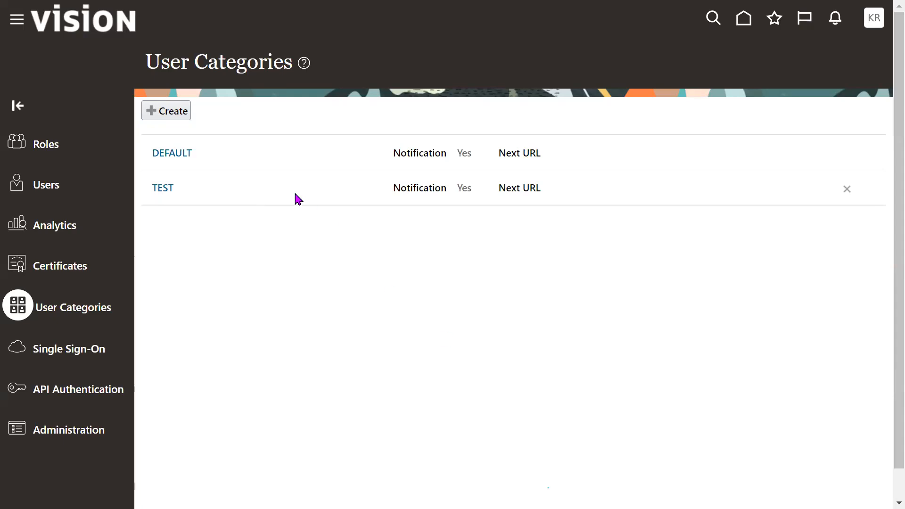
- Try the Email user name generation rule in the DEFAULT category's details and cancel the edit
click(175, 153)
click(738, 63)
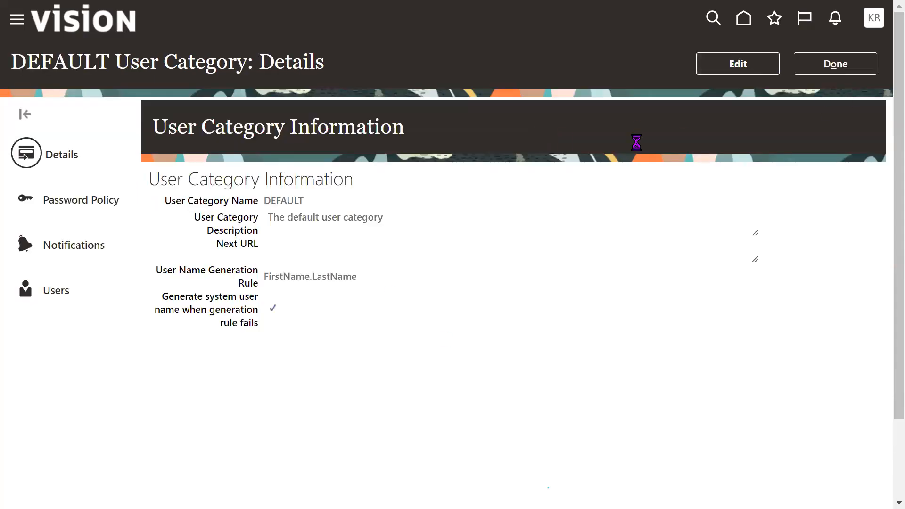
drag(53, 63, 120, 65)
click(452, 118)
click(276, 329)
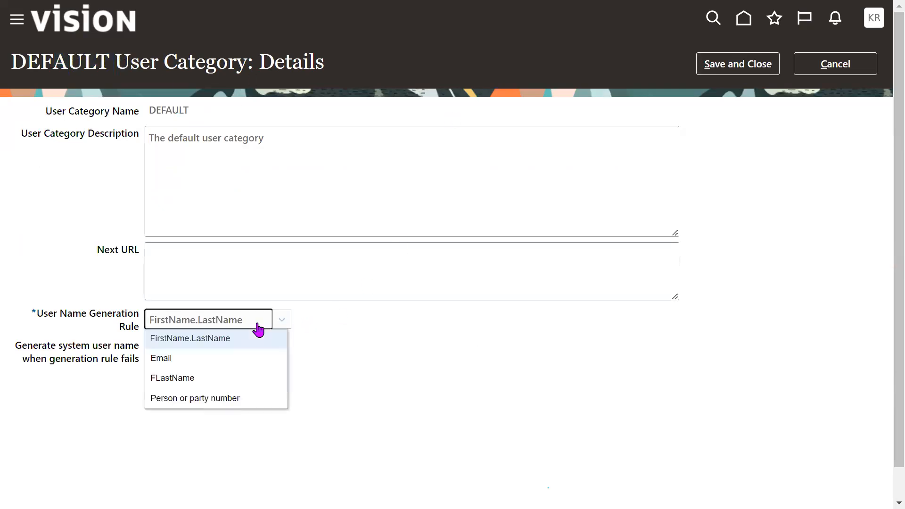
click(218, 359)
drag(50, 315, 142, 323)
click(437, 350)
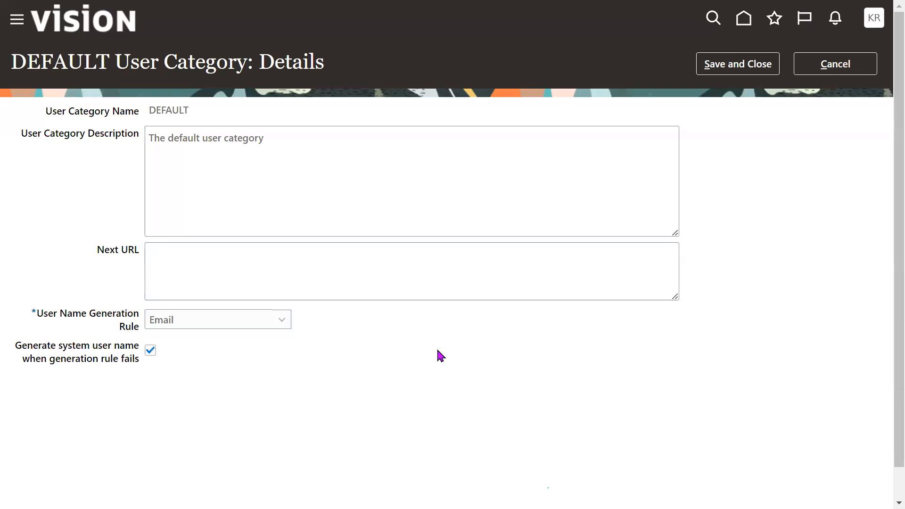
click(843, 71)
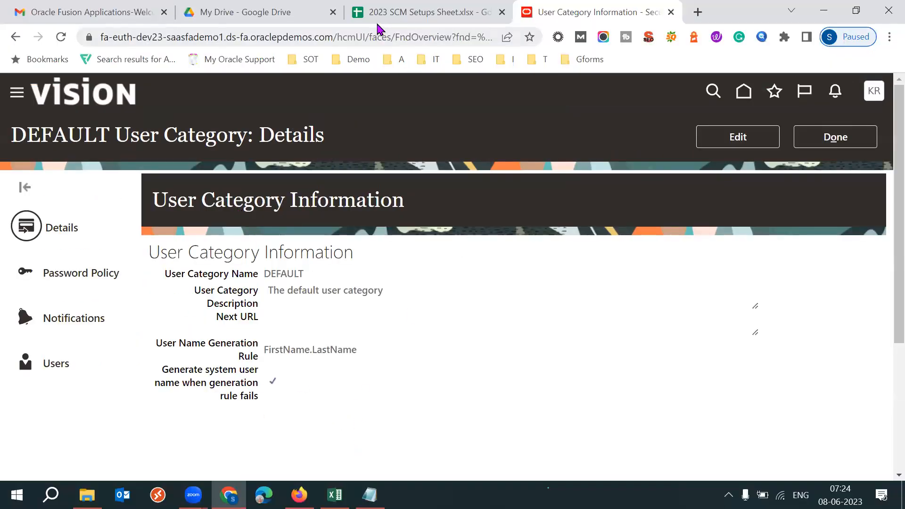
- Switch to the 2023 SCM Setups Sheet and examine the User categories row and its description
click(414, 12)
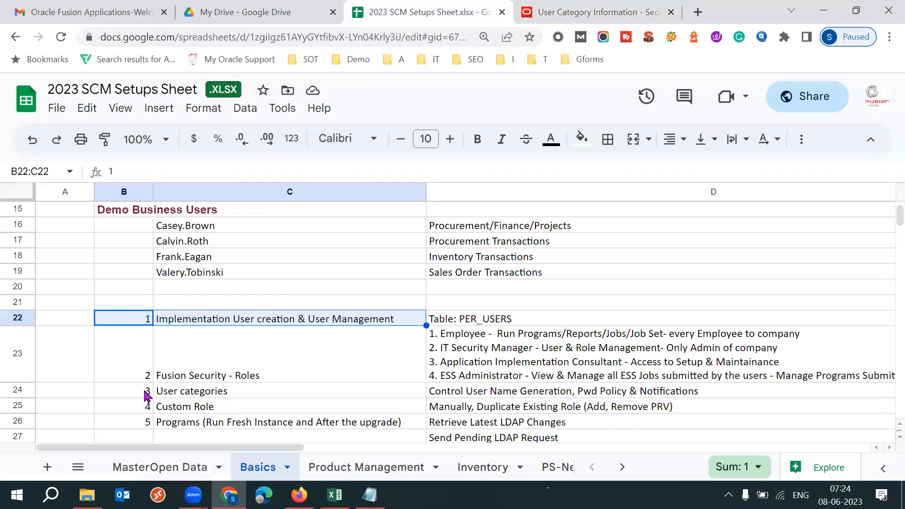
click(147, 395)
click(202, 397)
click(483, 396)
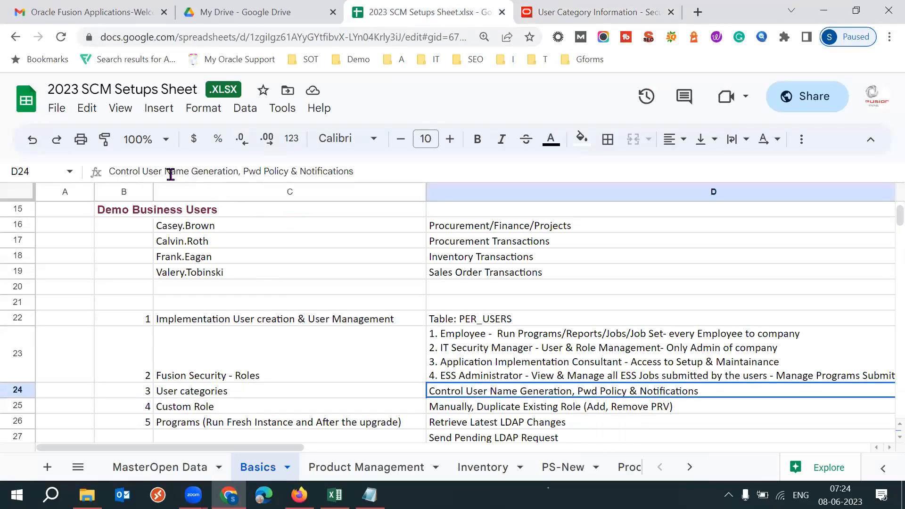
- Review the user name generation, password policy and notifications wording in the User categories description in cell D24
drag(141, 172, 362, 171)
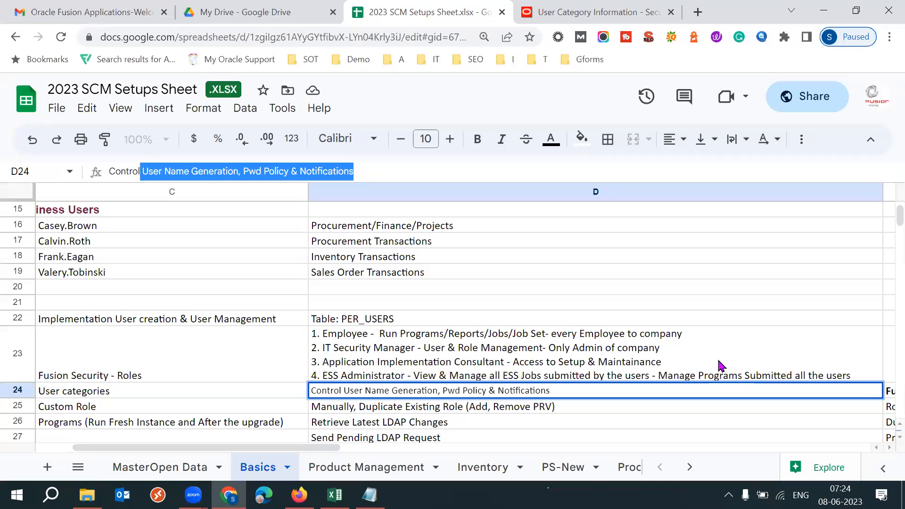
click(376, 170)
drag(296, 170, 426, 198)
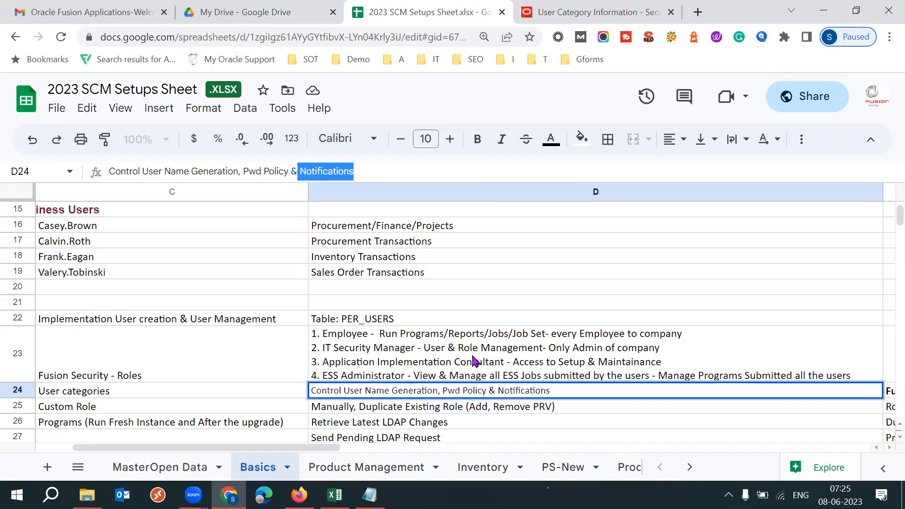
- Switch to Gmail and examine the Oracle Fusion Applications welcome e-mail, including its subject, greeting, password reset link and sign-off
click(151, 12)
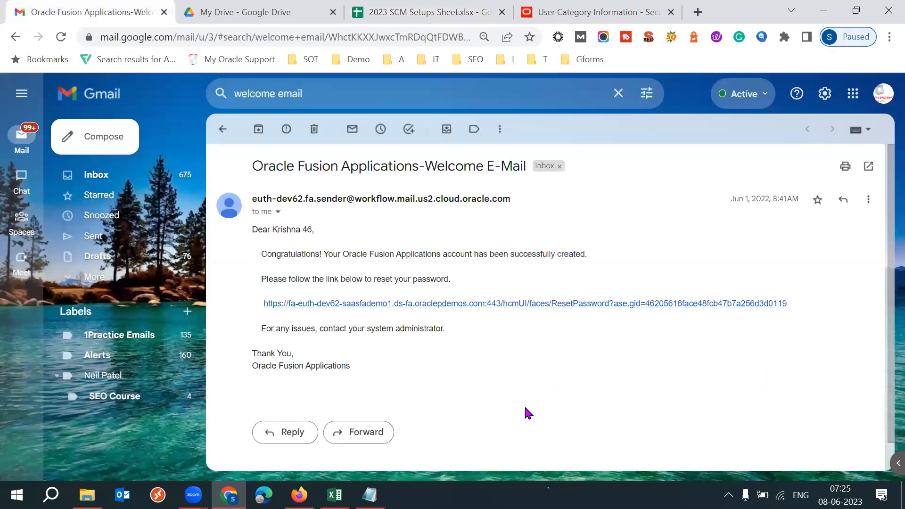
drag(386, 360, 249, 238)
click(511, 278)
drag(253, 366, 325, 366)
click(276, 396)
drag(287, 165, 404, 166)
click(393, 253)
drag(253, 231, 369, 375)
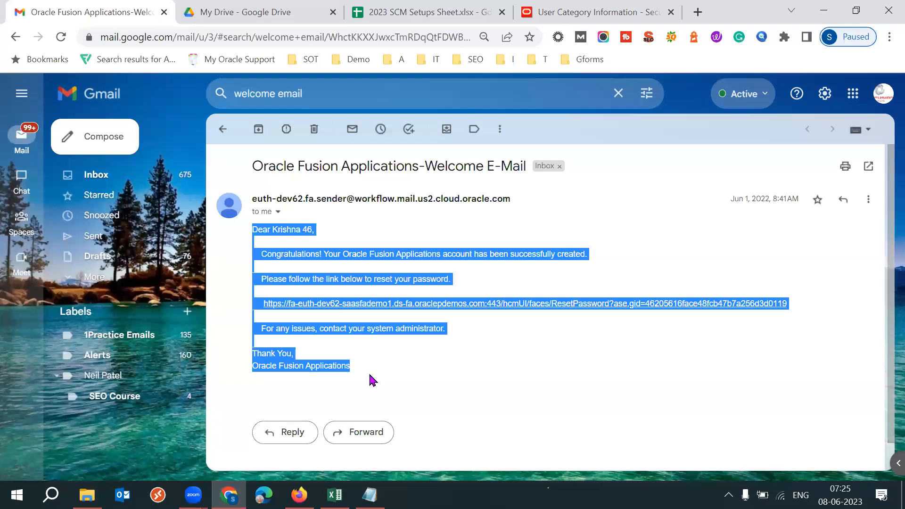
click(551, 398)
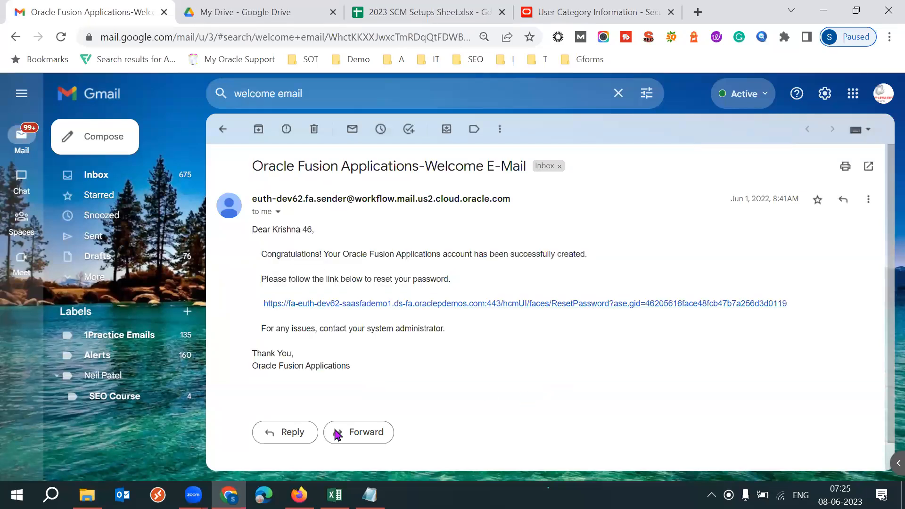
drag(252, 231, 359, 377)
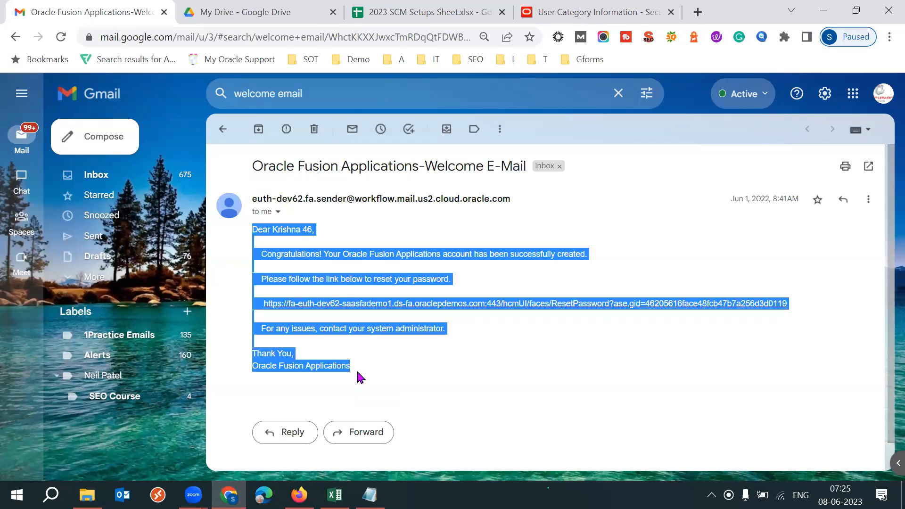
click(569, 355)
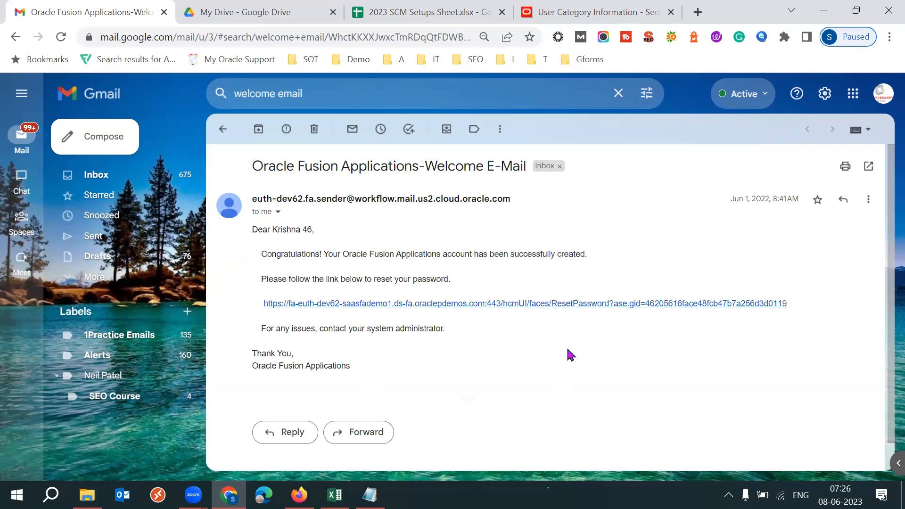
- Switch back to the Security Console and filter the DEFAULT category's notification templates by the message subject "welcome"
click(597, 13)
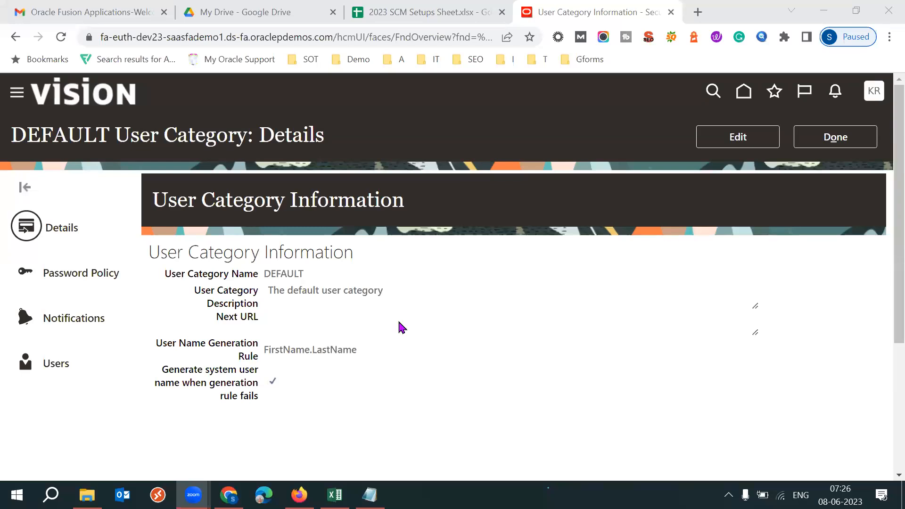
click(62, 330)
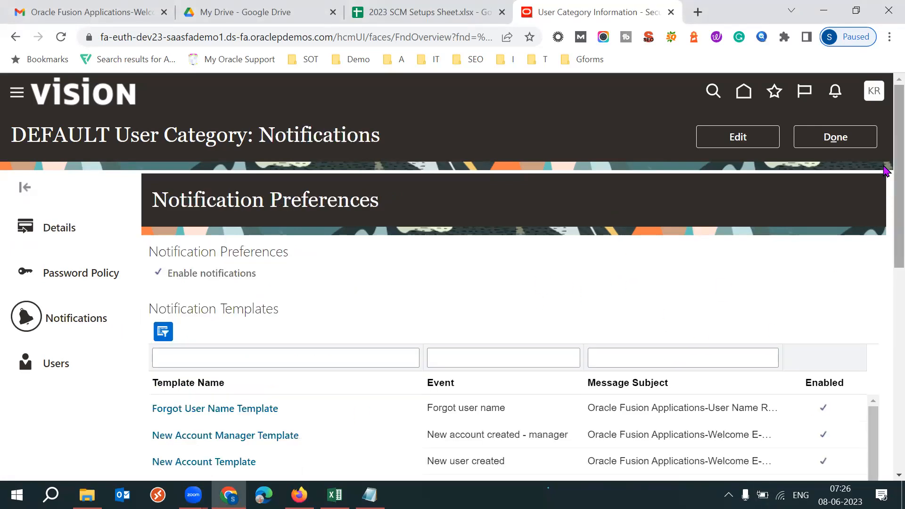
scroll(884, 170, down, 3)
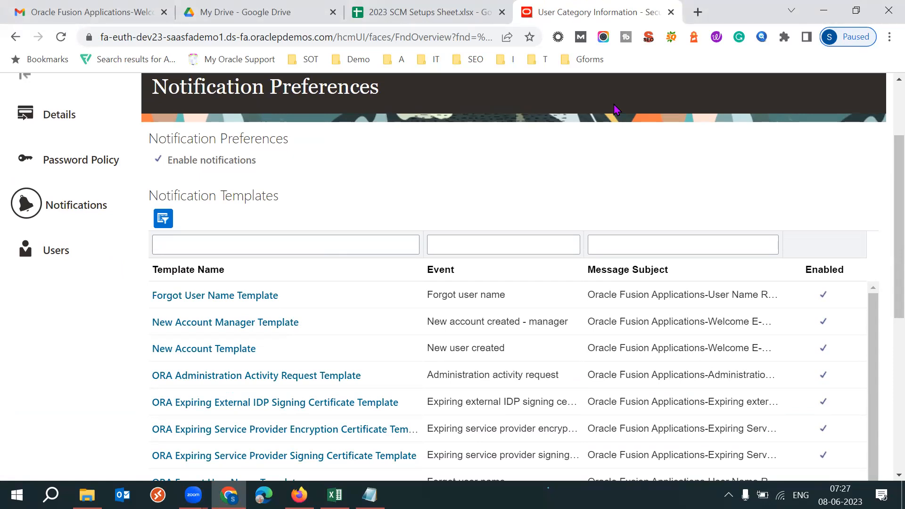
click(618, 241)
text(welcome)
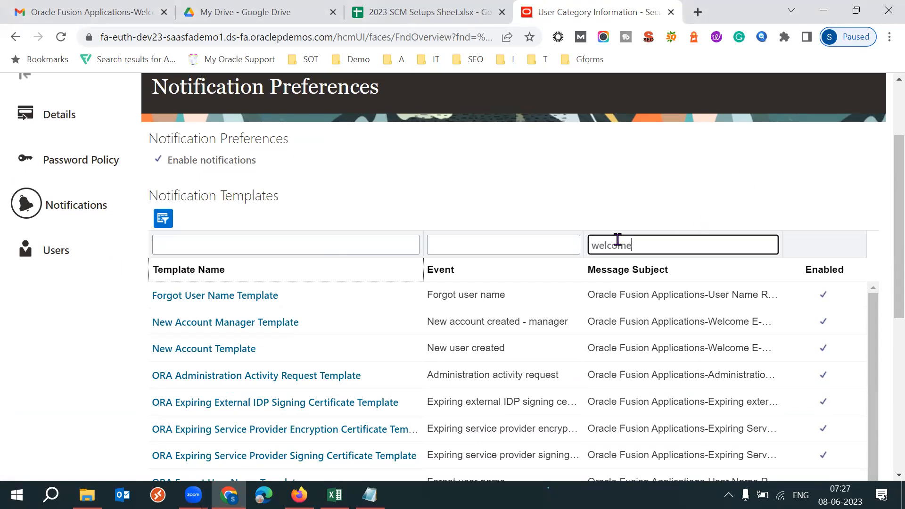
key(Return)
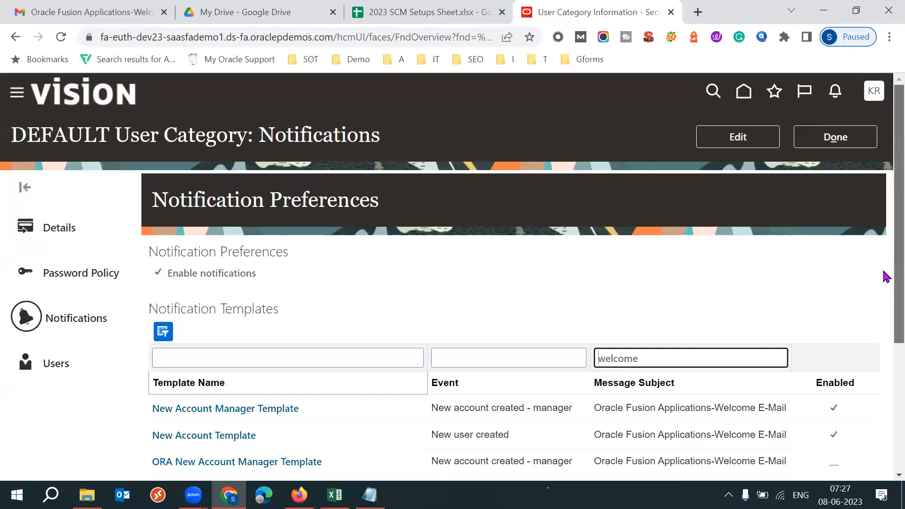
- Open the ORA New Account Template, examine its message placeholders and compare the text with the welcome e-mail in Gmail
scroll(886, 297, down, 3)
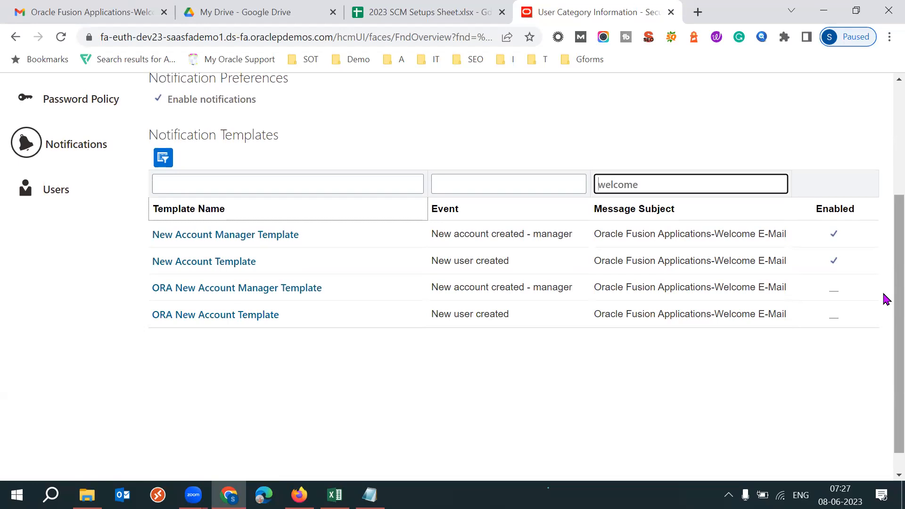
scroll(883, 289, up, 3)
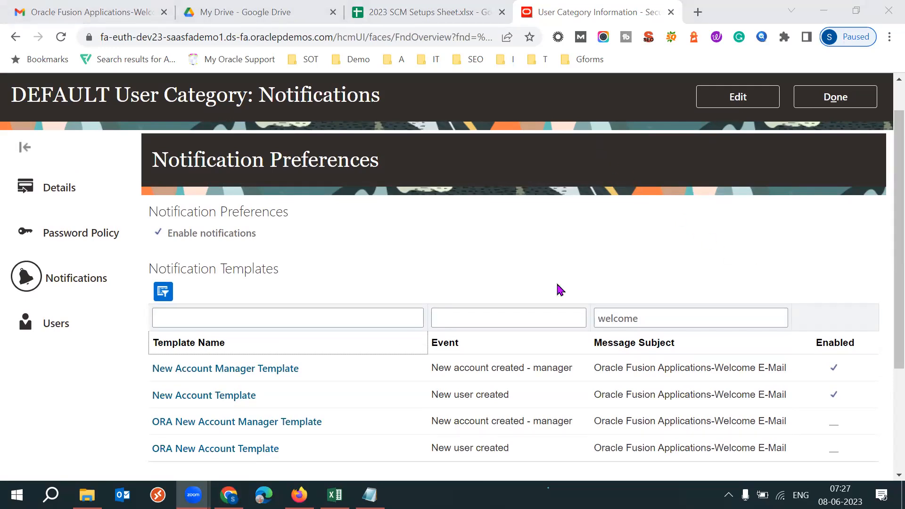
scroll(883, 250, down, 1)
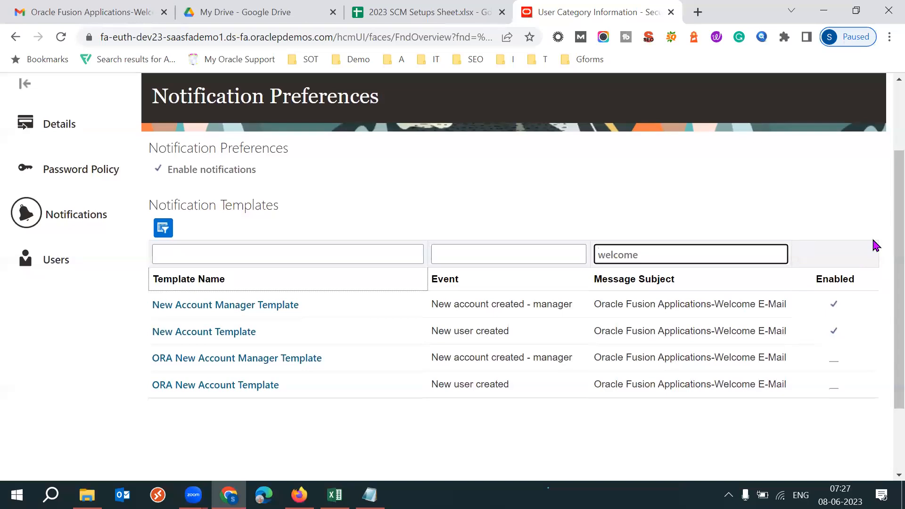
scroll(883, 235, up, 1)
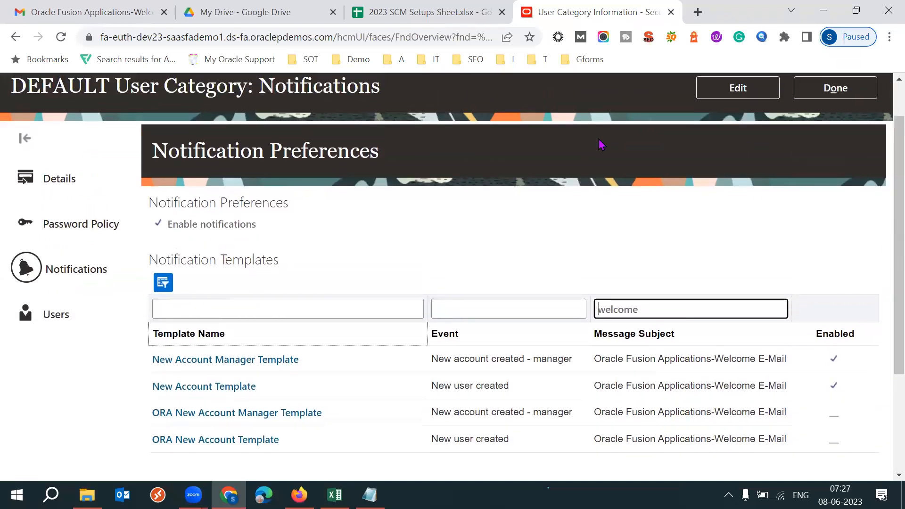
click(711, 187)
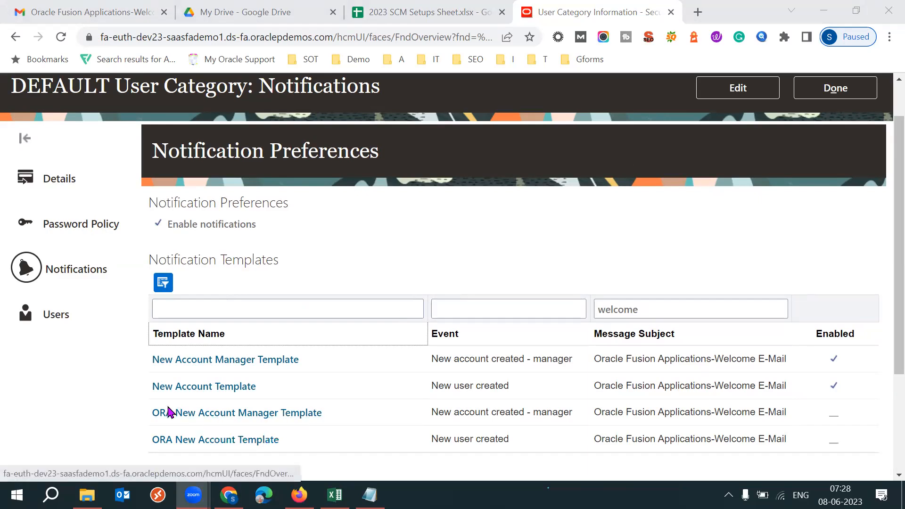
click(201, 440)
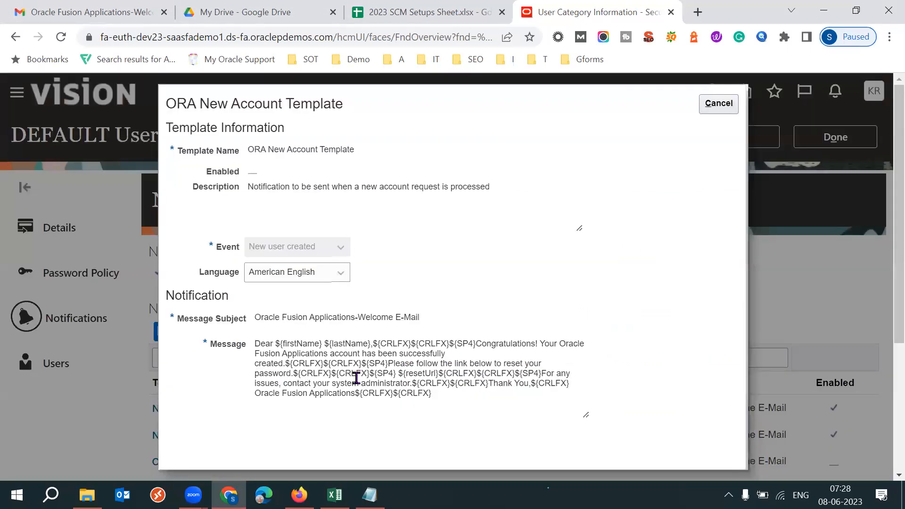
click(310, 363)
drag(276, 345, 477, 345)
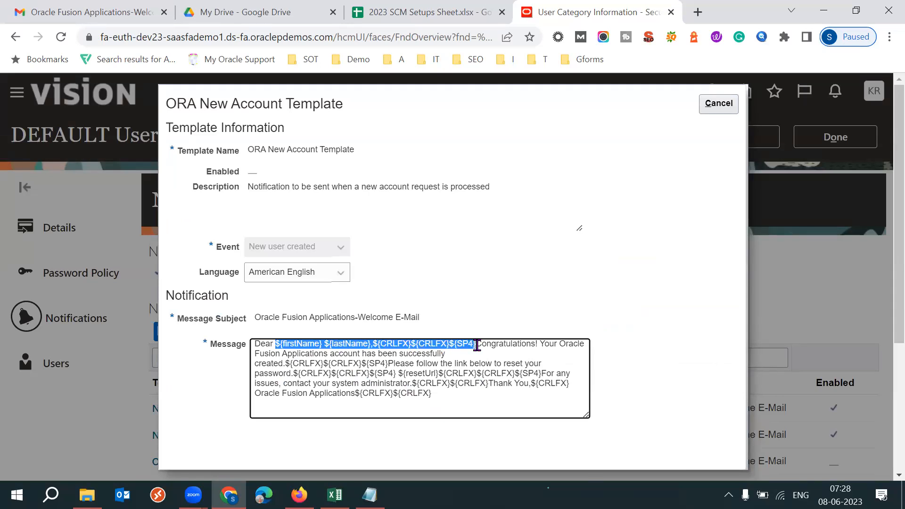
drag(283, 363, 551, 374)
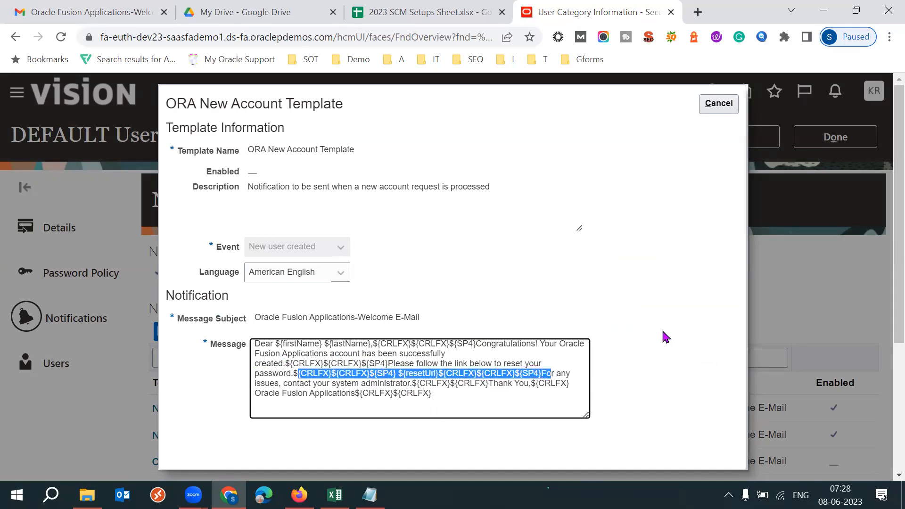
click(674, 309)
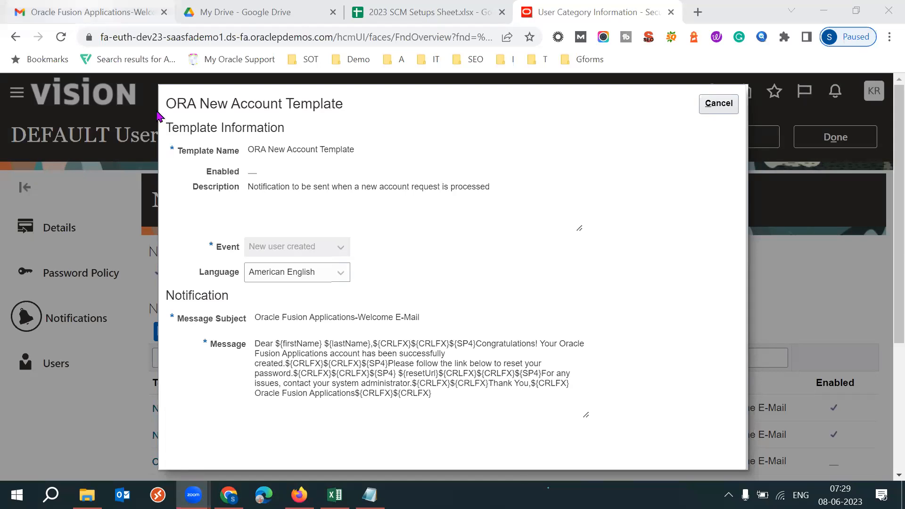
click(102, 12)
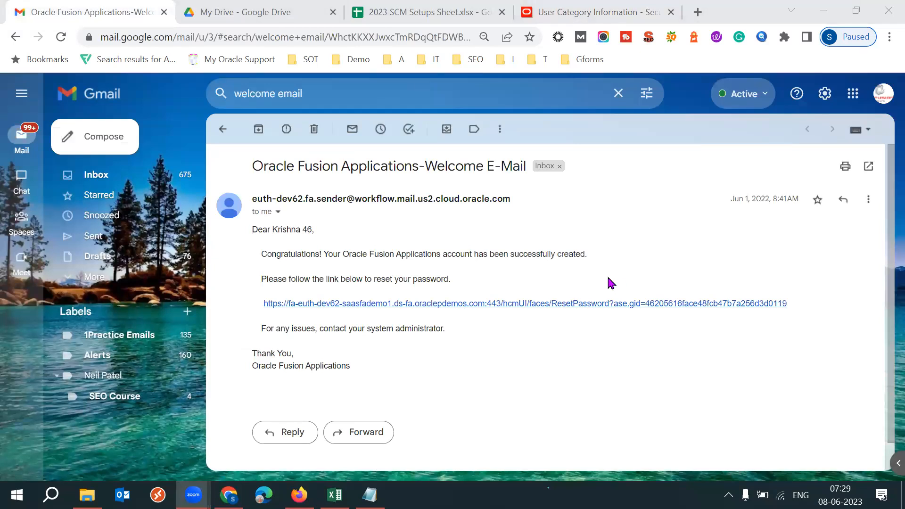
click(602, 15)
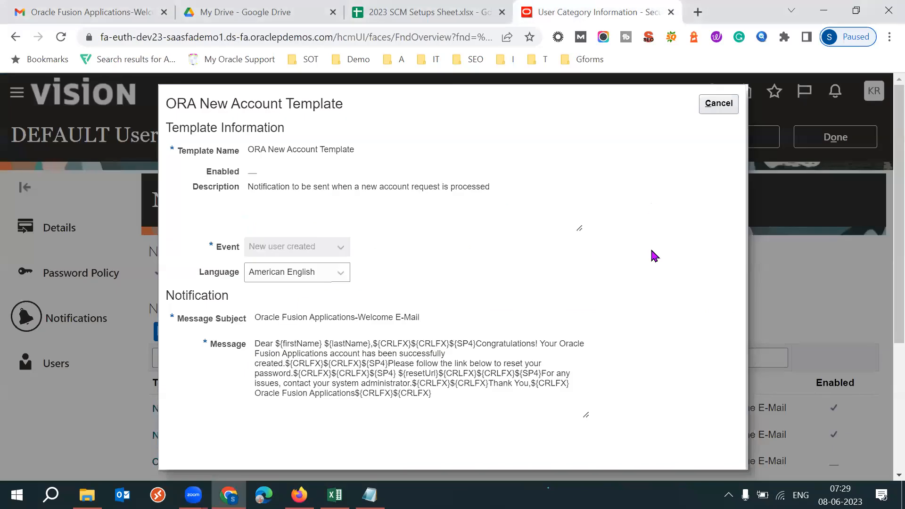
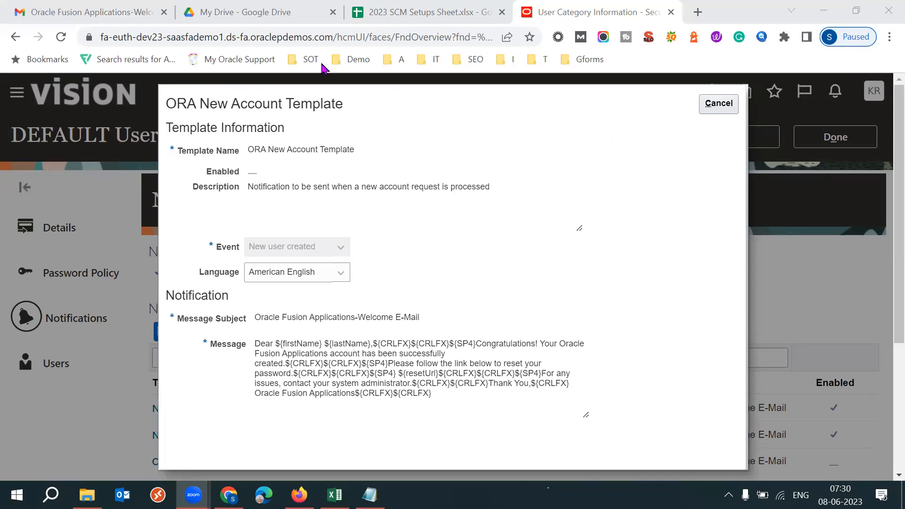
- Examine the instance host address in the page URL and close the ORA New Account Template
drag(328, 42, 106, 39)
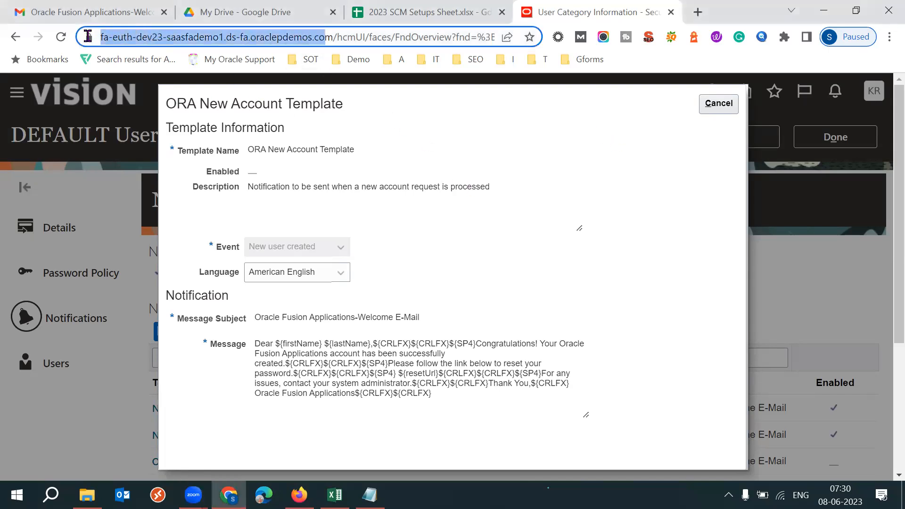
click(486, 162)
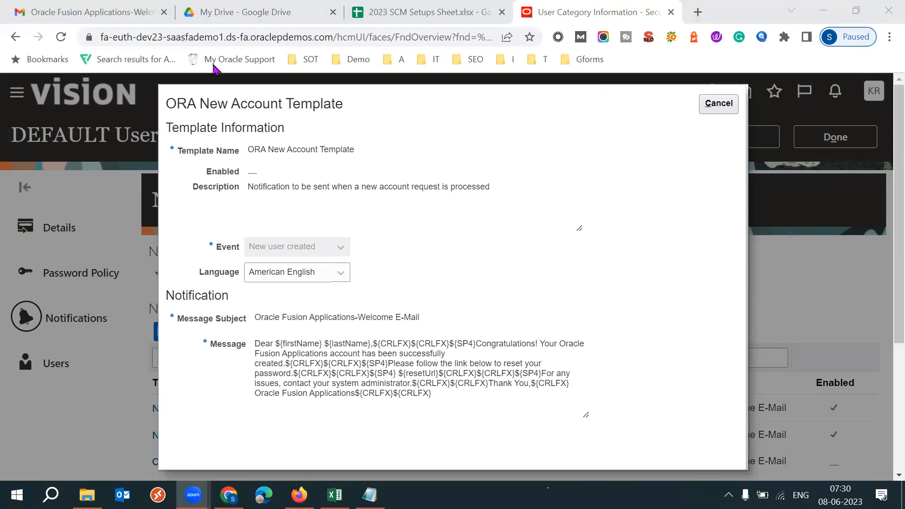
drag(332, 36, 87, 37)
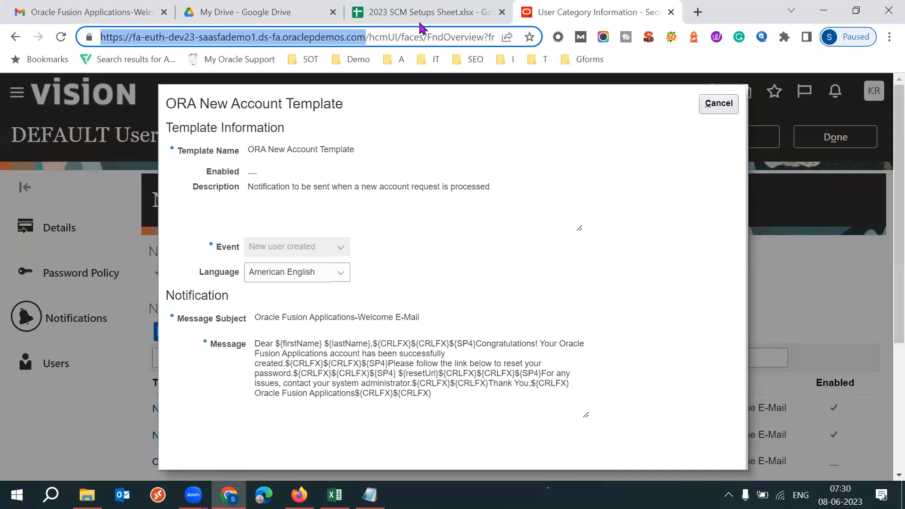
click(635, 181)
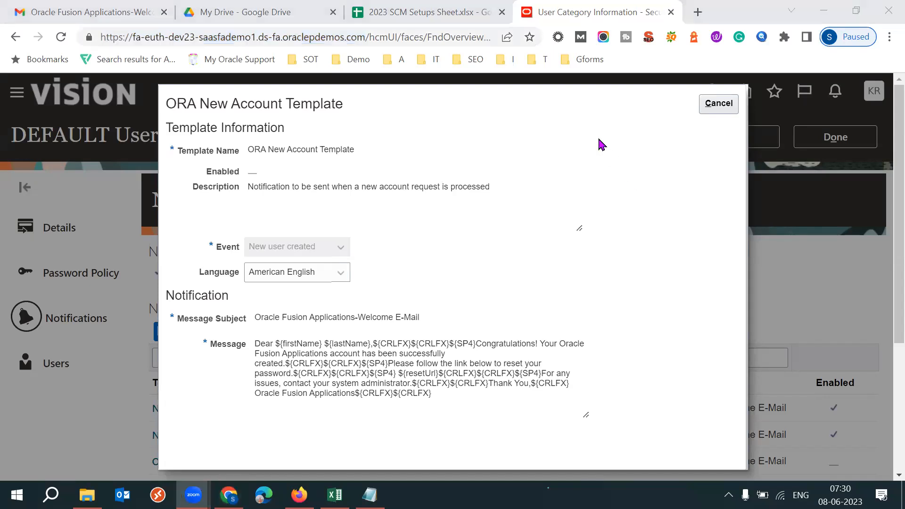
click(717, 108)
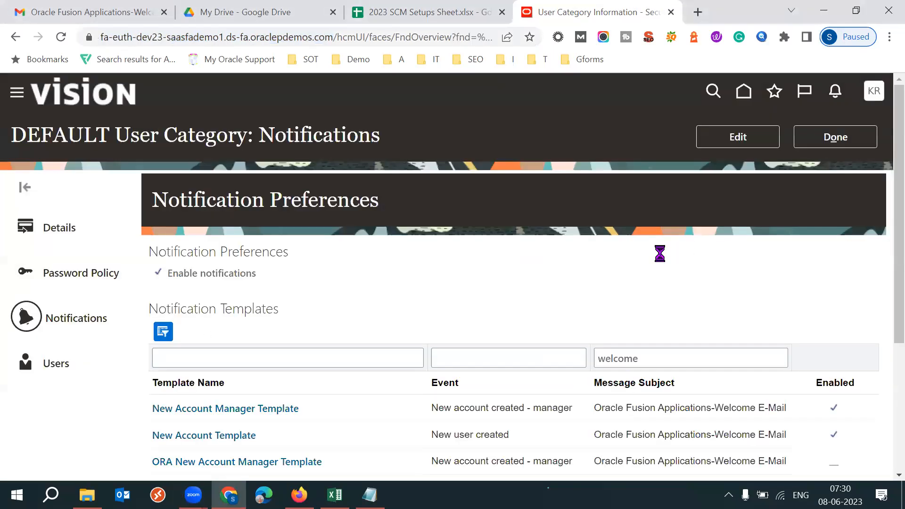
- View the DEFAULT category's details in edit mode, including Next URL and the user name generation rule, and cancel without changes
click(62, 228)
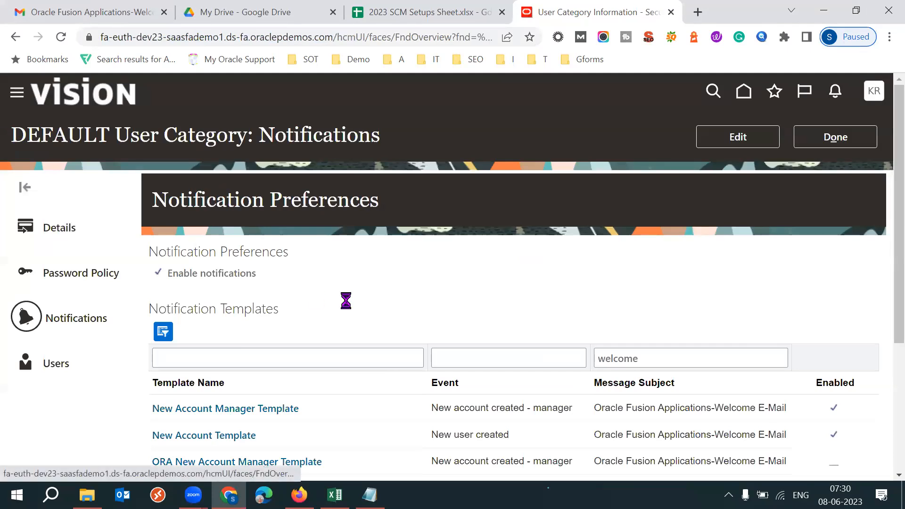
click(739, 136)
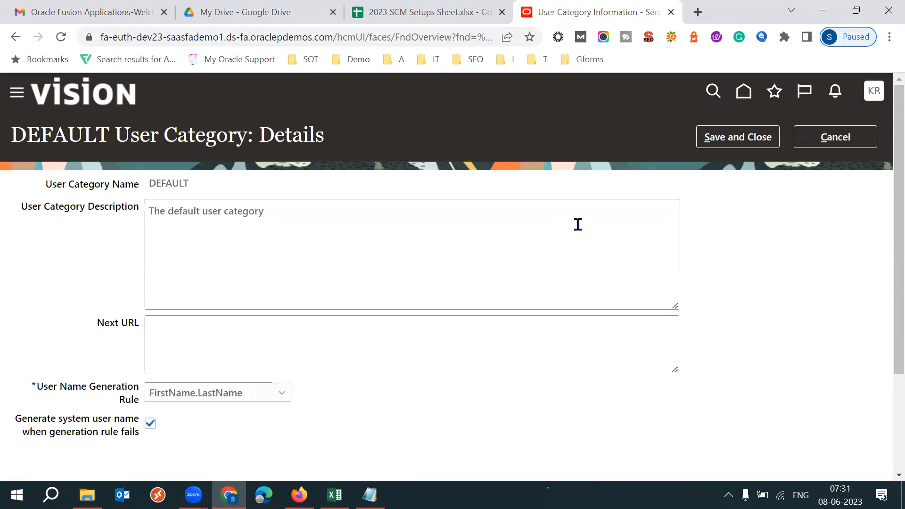
click(841, 141)
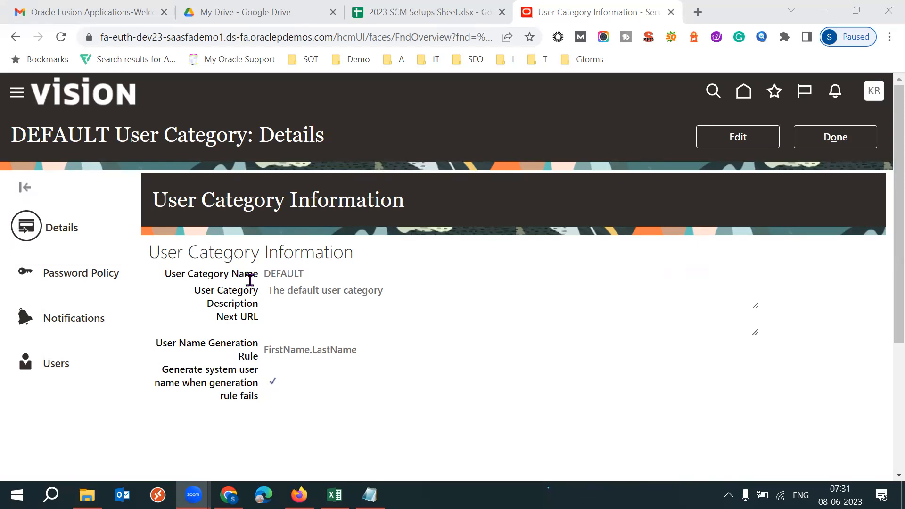
- Review the DEFAULT category's notification preferences and the unfiltered list of notification templates
click(92, 318)
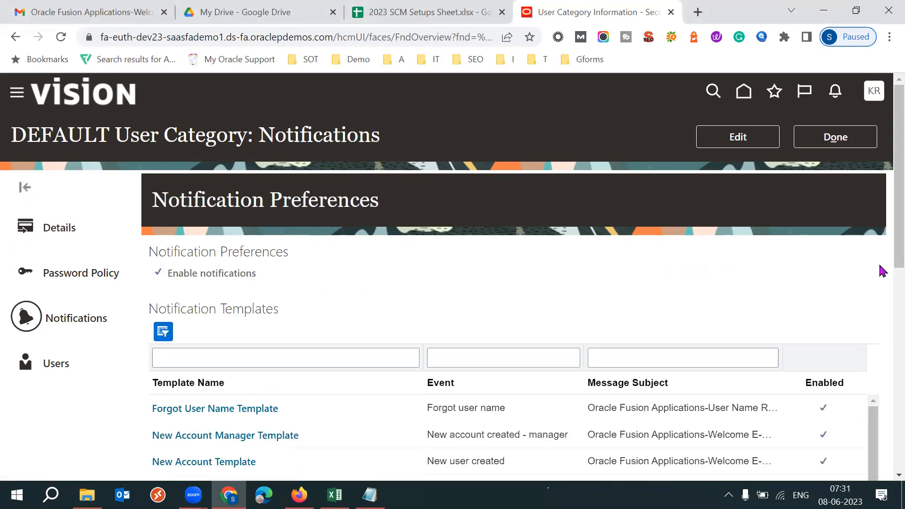
scroll(871, 306, down, 5)
scroll(883, 270, up, 3)
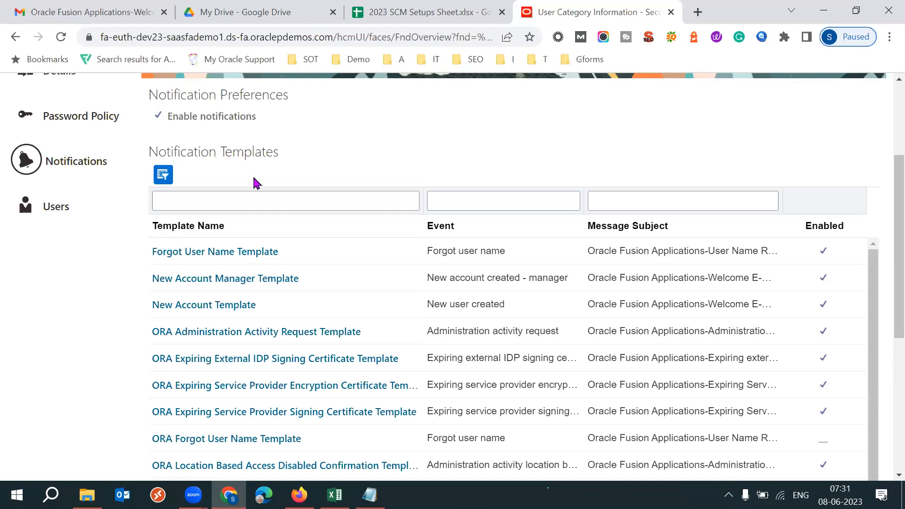
scroll(885, 188, up, 2)
scroll(885, 178, up, 2)
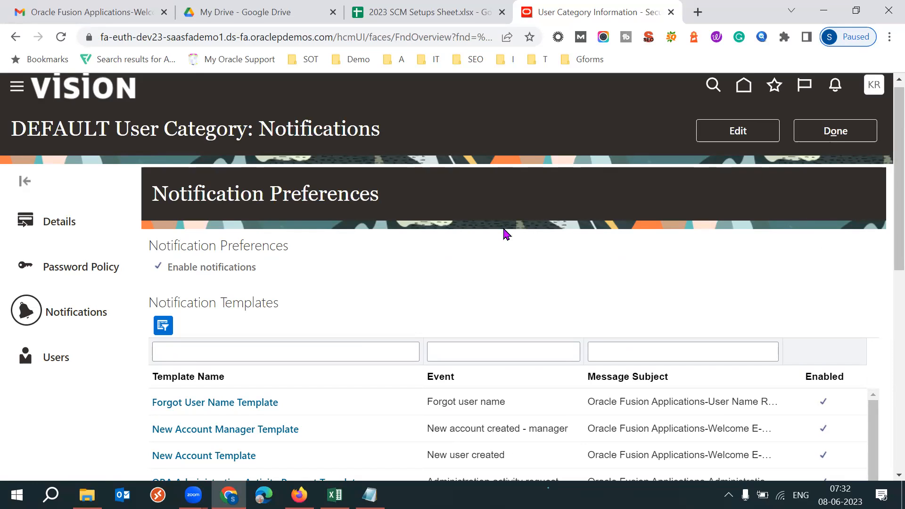
click(381, 24)
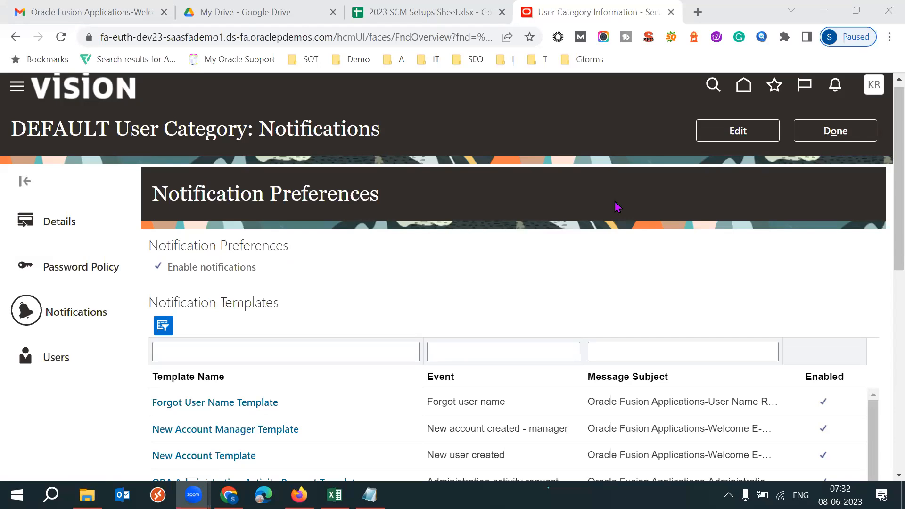
click(577, 254)
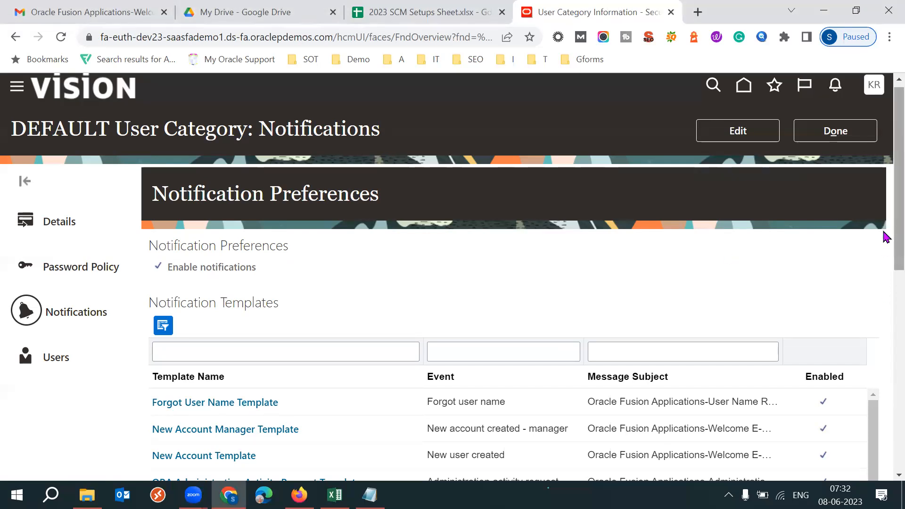
scroll(884, 222, down, 2)
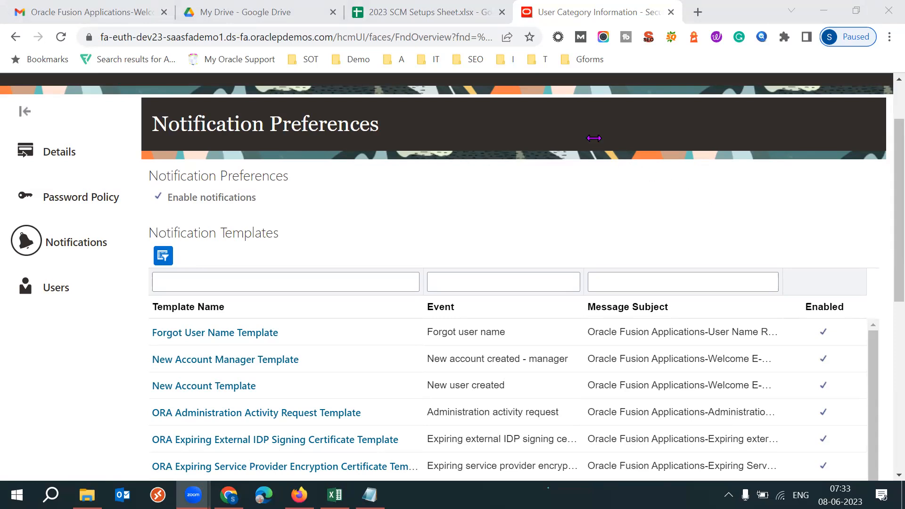
- Switch to the 2023 SCM Setups Sheet and examine the HDL Process bulk creation wording in cell D93 under Business User/Employee Creation
click(381, 13)
click(129, 374)
key(Left)
key(Left)
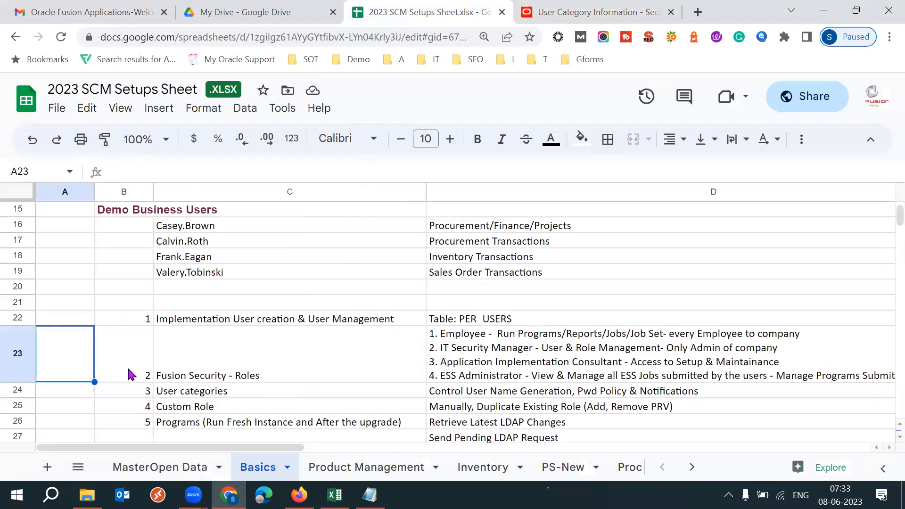
click(130, 373)
key(Page_Down)
key(Page_Down)
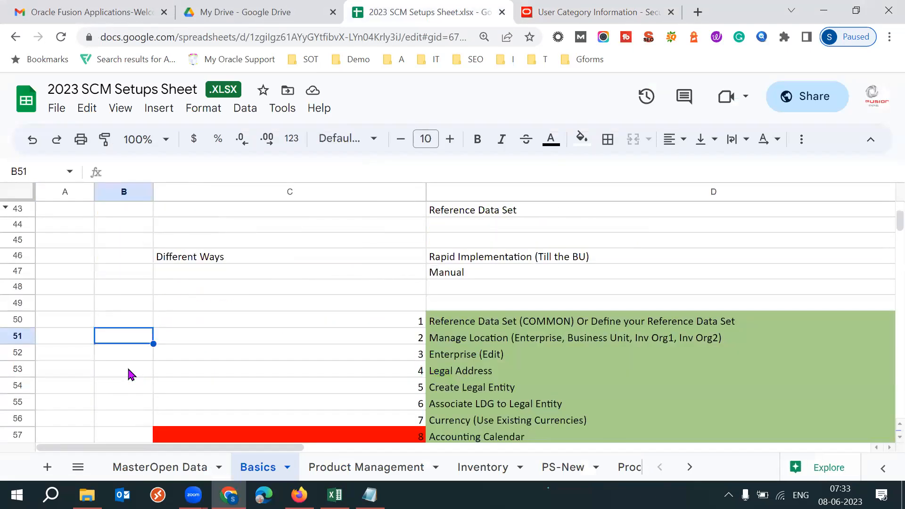
key(Page_Down)
key(Page_Down)
key(Page_Down)
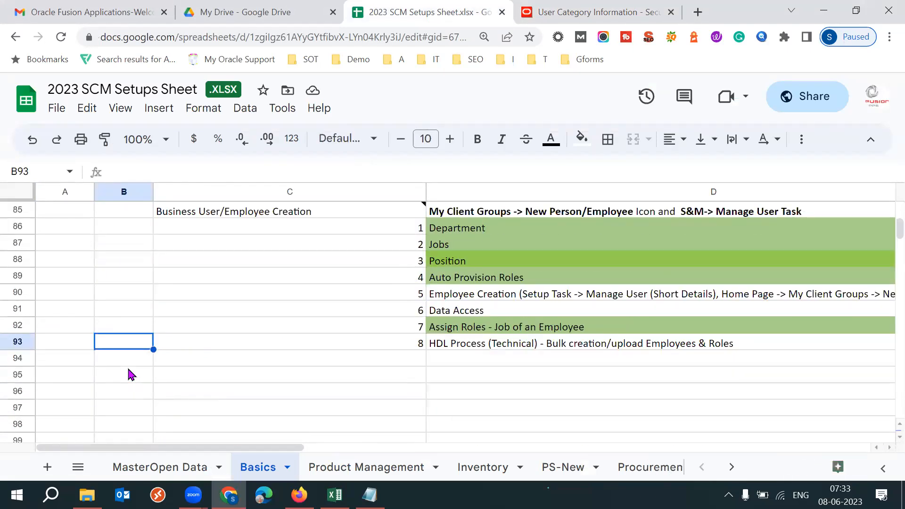
click(497, 347)
drag(220, 171, 277, 171)
drag(213, 171, 108, 174)
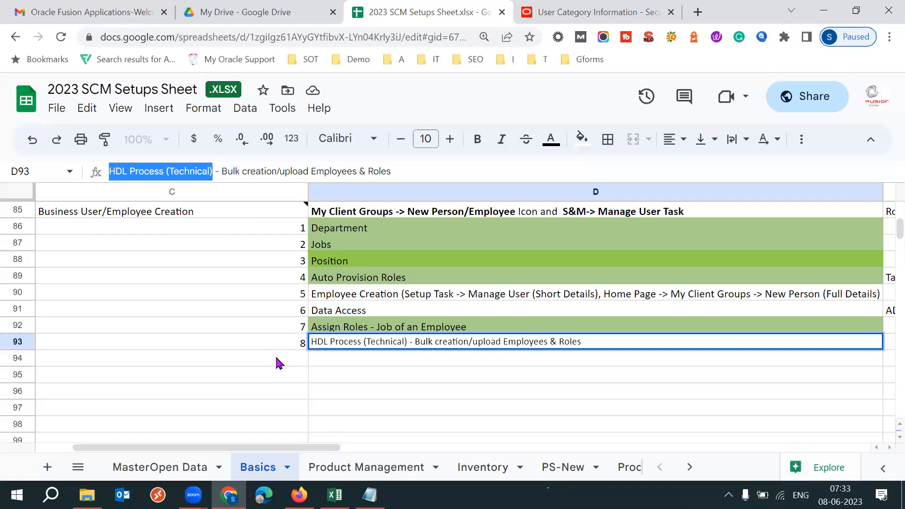
drag(222, 171, 306, 169)
click(188, 329)
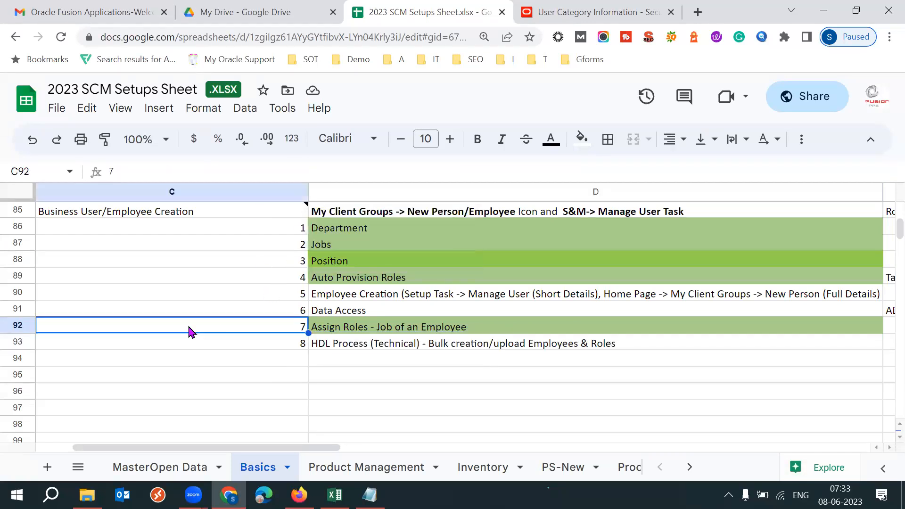
- Go back to the start of the Basics sheet and review the demo users and the user management and Fusion Security topics
key(Page_Up)
key(Page_Up)
key(Page_Up)
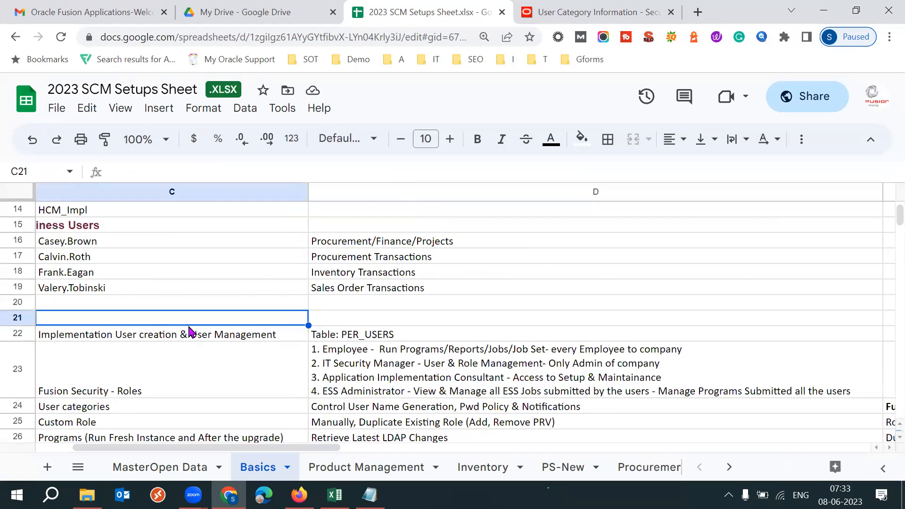
key(Page_Up)
key(Left)
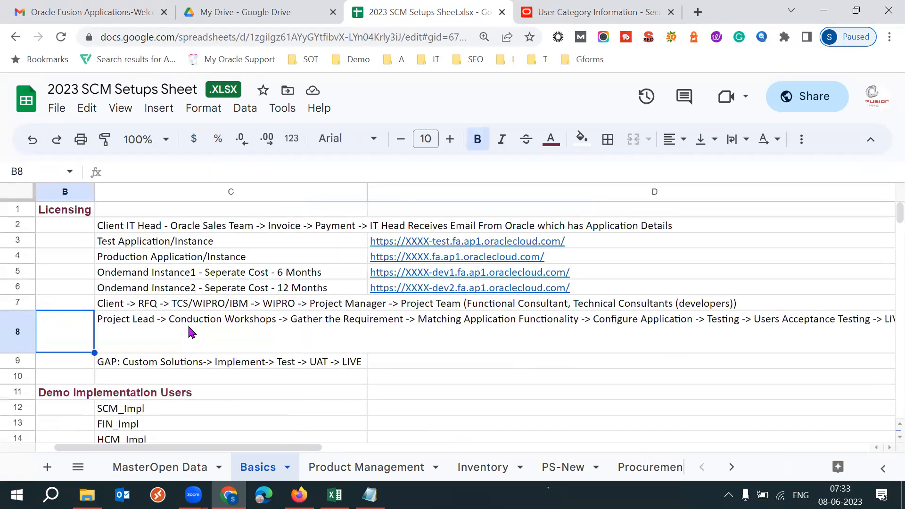
key(Right)
key(Down)
key(Down)
key(Down)
key(Down)
key(Down)
key(Down)
key(Down)
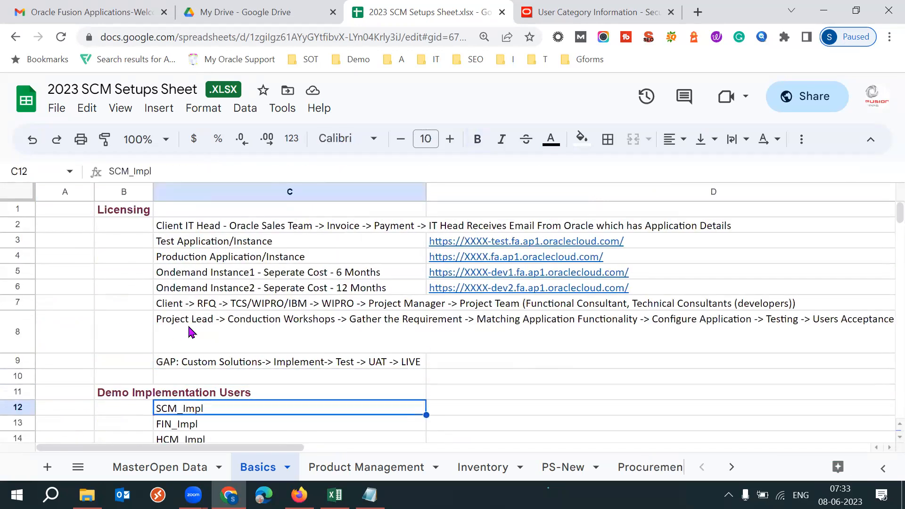
key(Down)
key(Down)
key(Down)
key(Down)
key(Down)
key(Down)
key(Down)
key(Down)
key(Down)
key(Down)
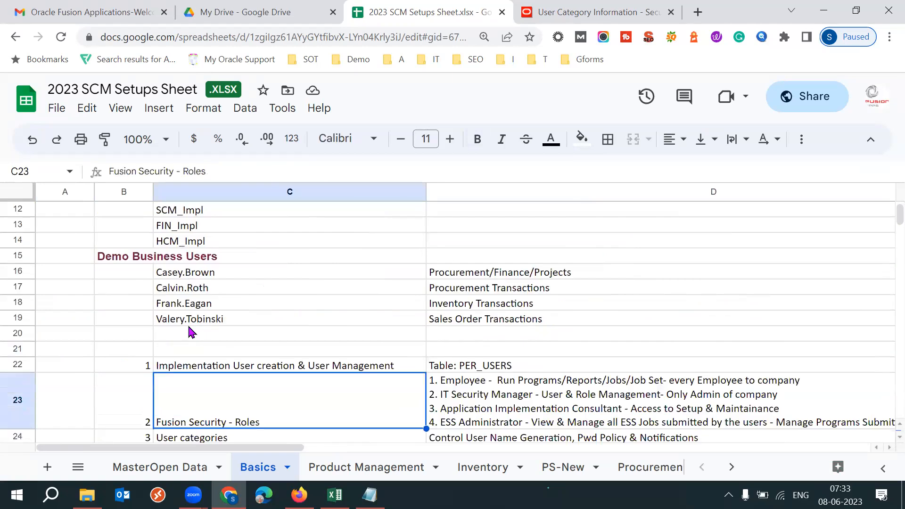
key(Down)
key(Up)
key(Up)
key(Up)
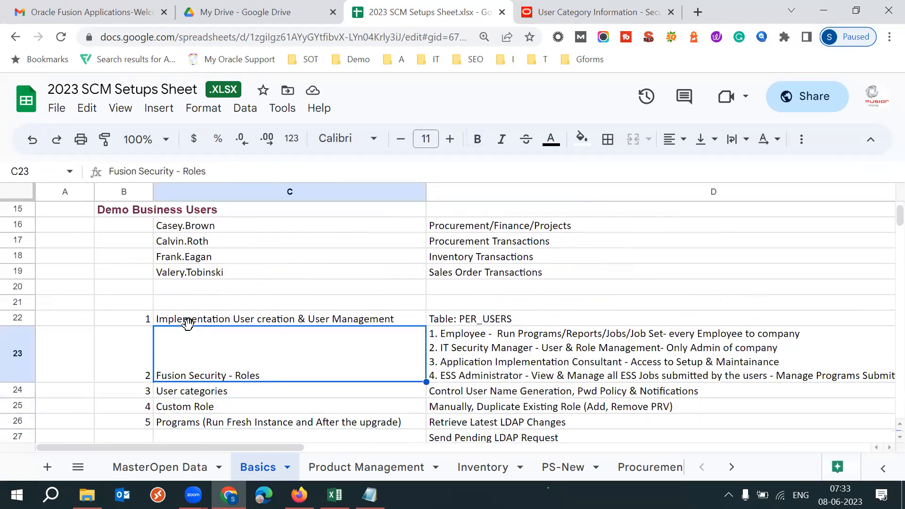
- Switch back to the Security Console in full screen, close the DEFAULT category and open the Users area
key(ctrl+Tab)
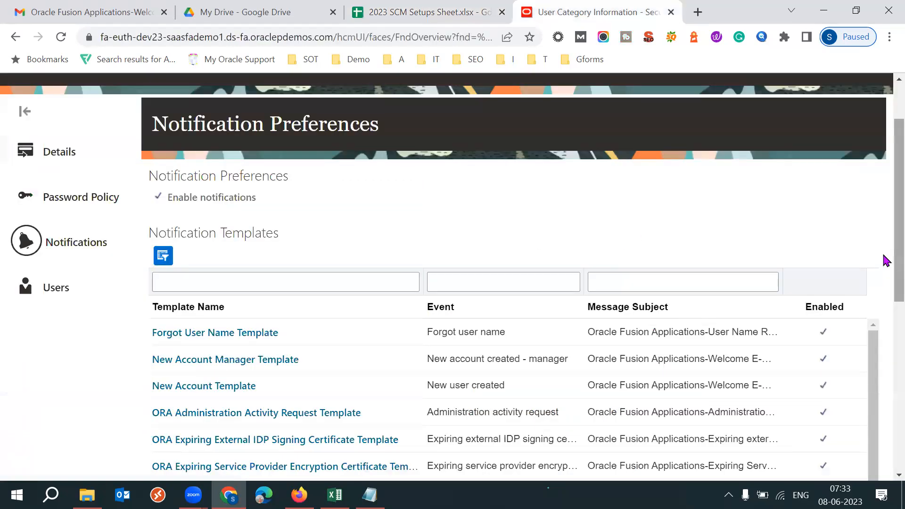
scroll(885, 212, up, 1)
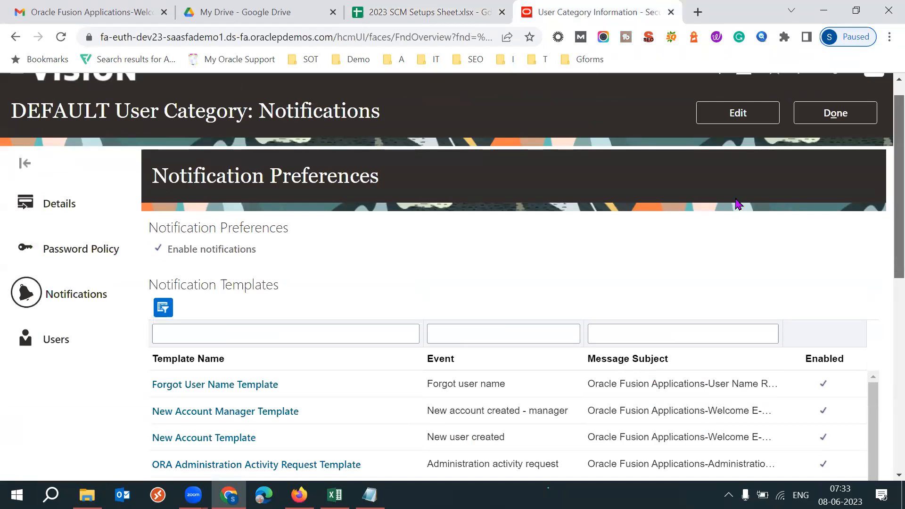
scroll(630, 209, up, 1)
key(F11)
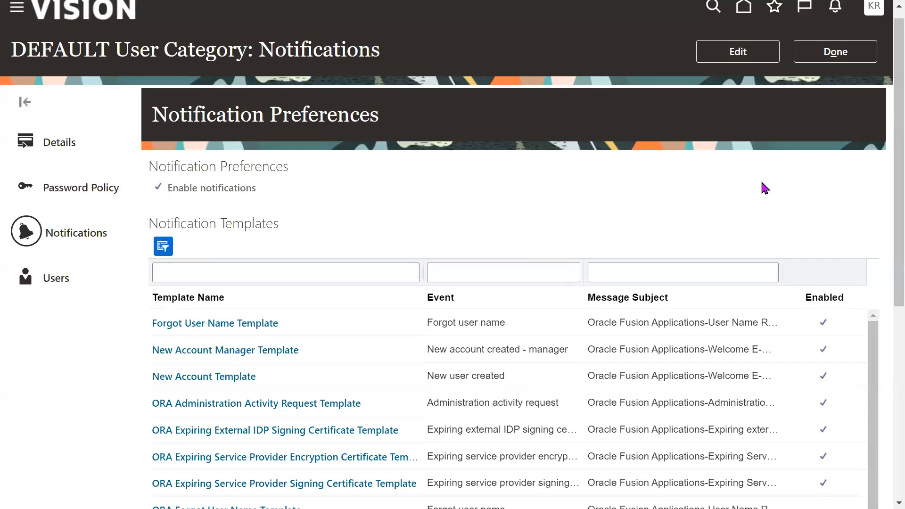
click(838, 53)
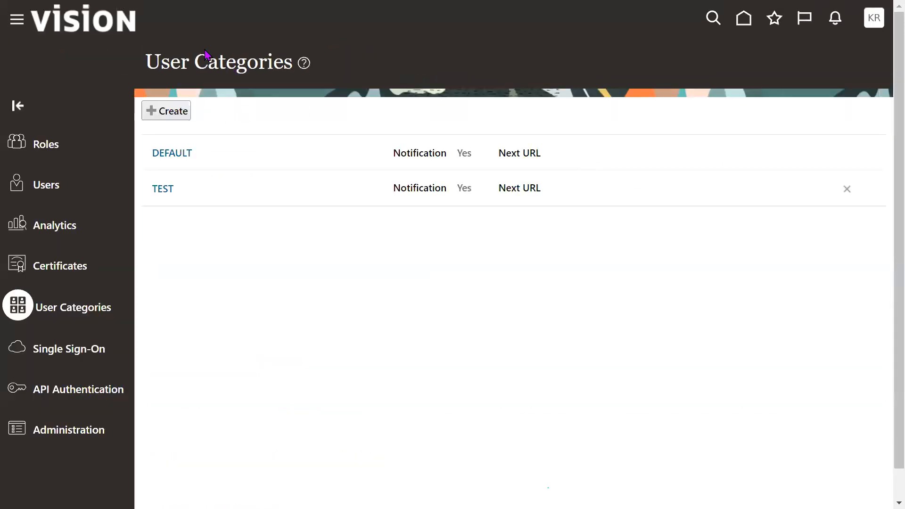
triple_click(195, 62)
click(477, 94)
click(55, 188)
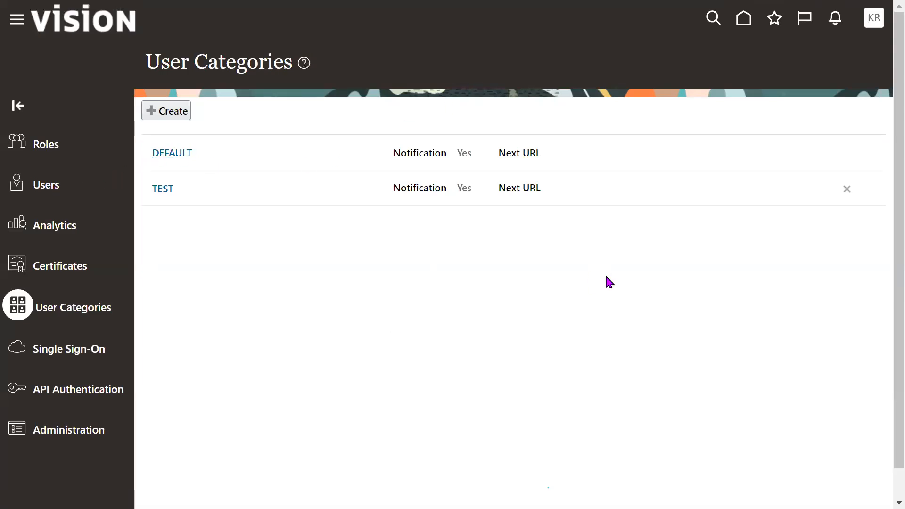
click(737, 70)
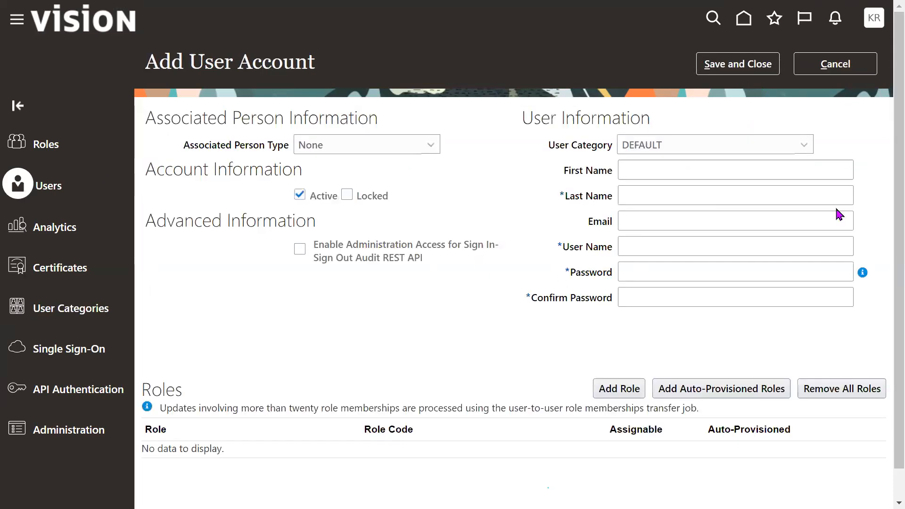
click(689, 200)
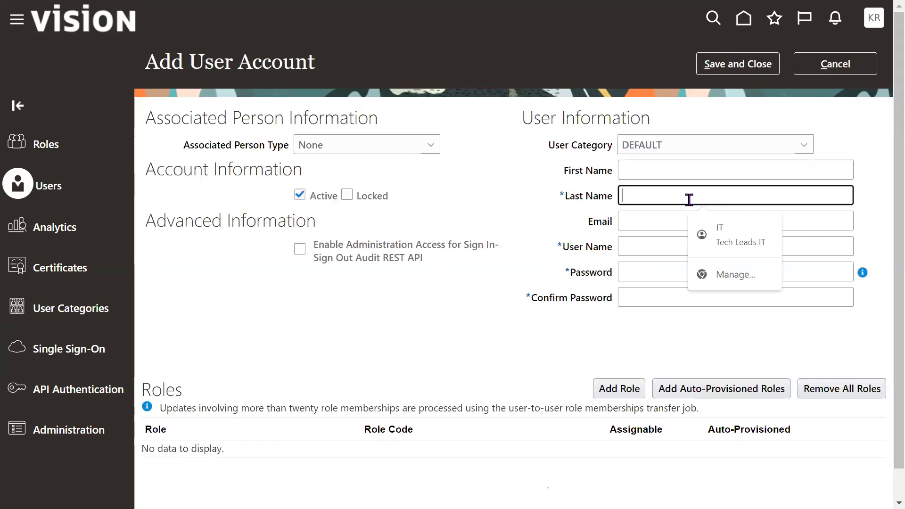
key(BackSpace)
key(BackSpace)
key(BackSpace)
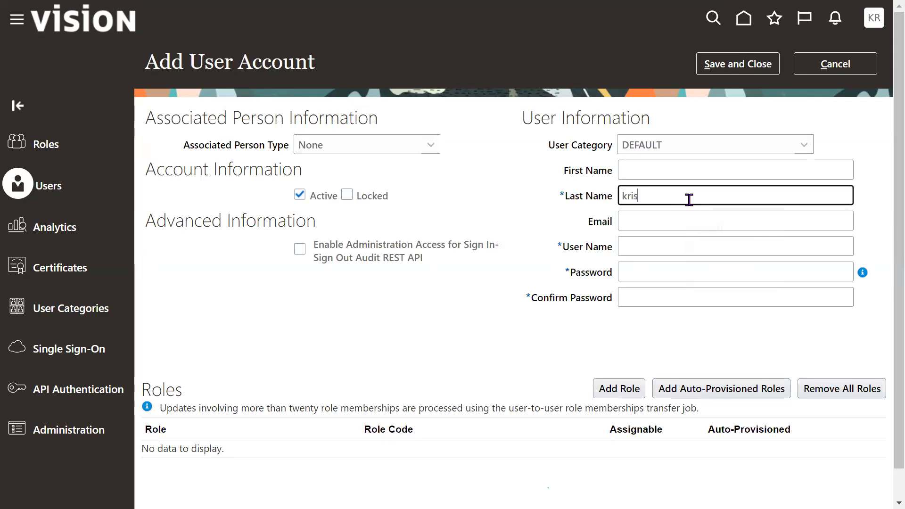
click(816, 67)
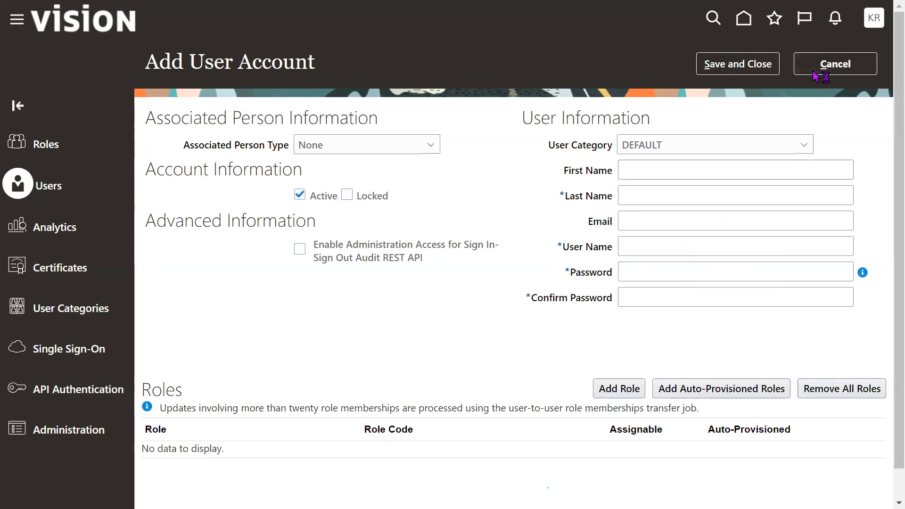
- Search all user accounts by Email for the new user's e-mail address
click(581, 112)
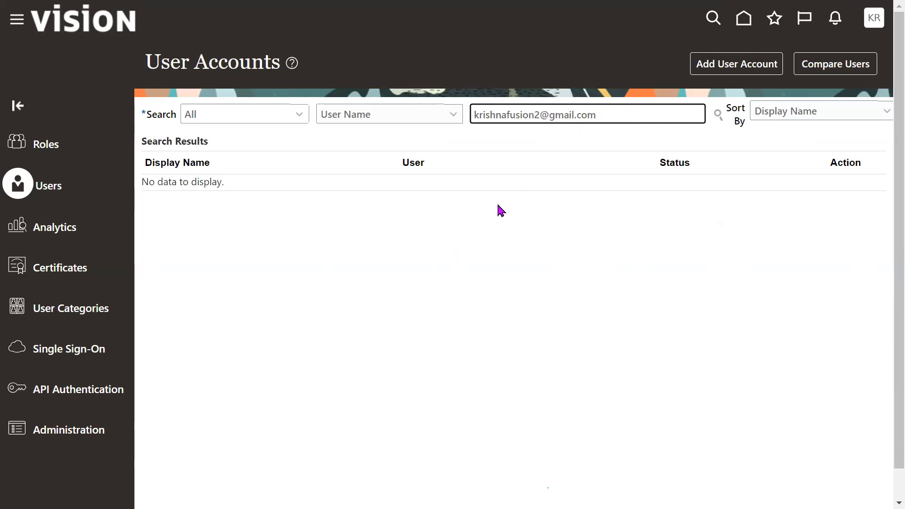
click(446, 120)
click(388, 153)
click(616, 115)
click(615, 117)
- Start a new user account in the DEFAULT category and fill in the user's last name and e-mail address
click(710, 77)
click(712, 73)
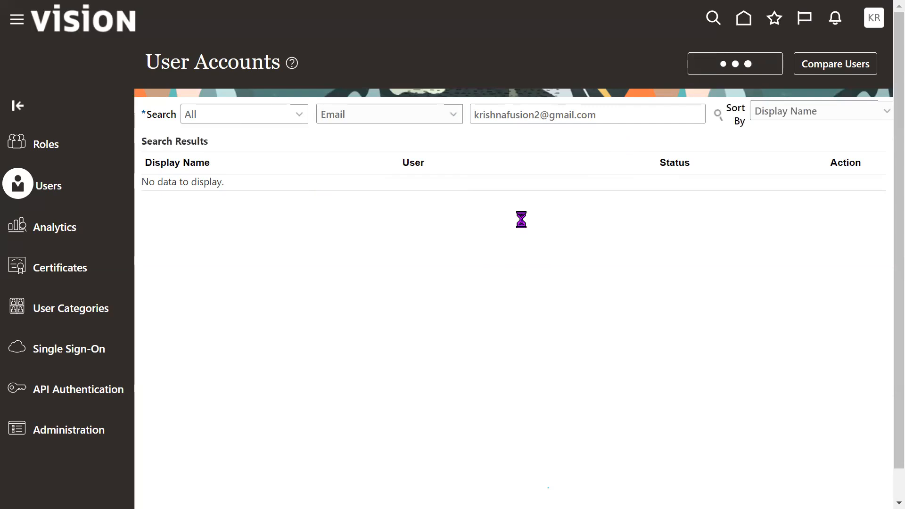
click(670, 203)
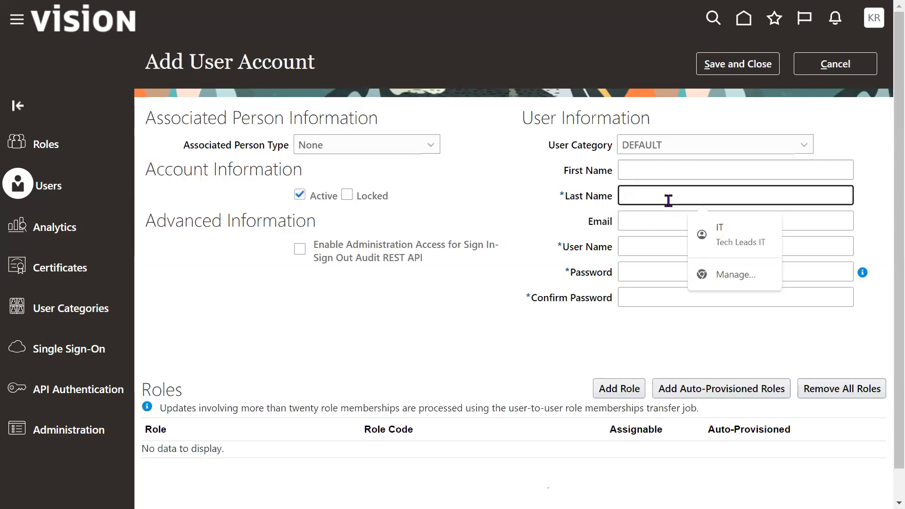
text(krishna)
key(Tab)
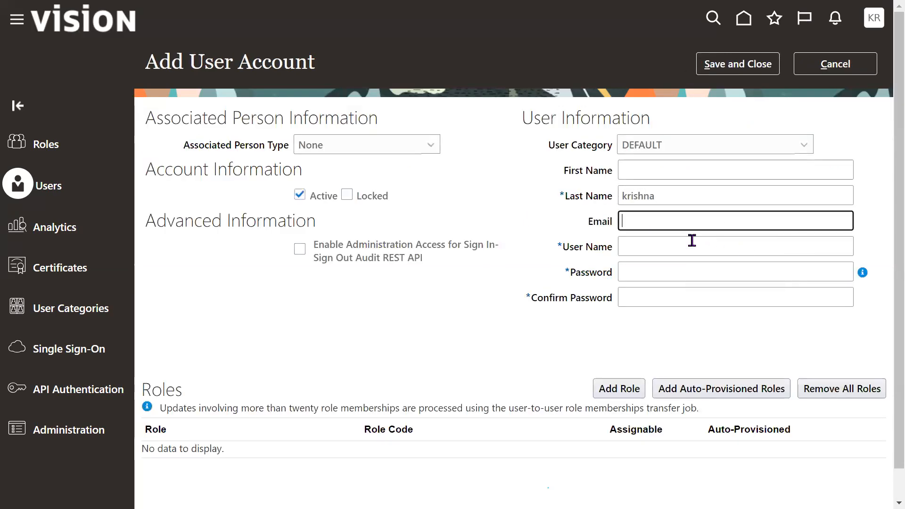
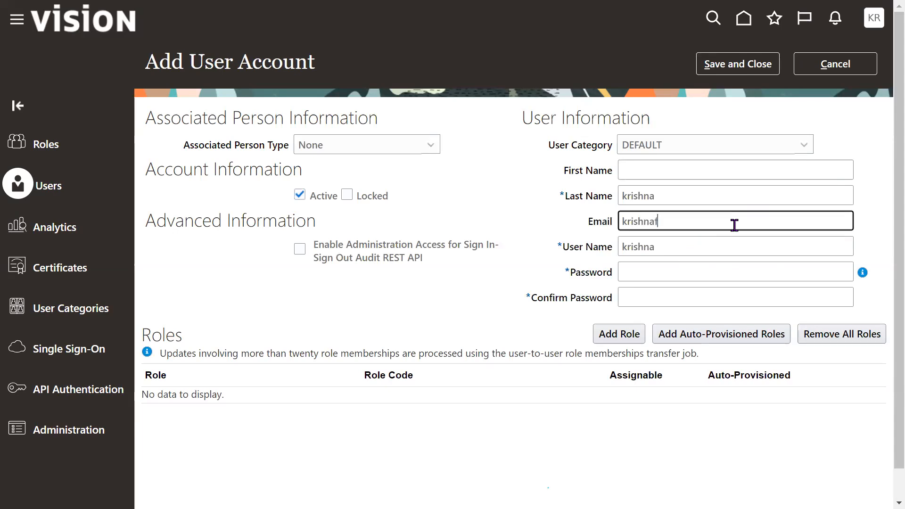
key(Tab)
key(Tab)
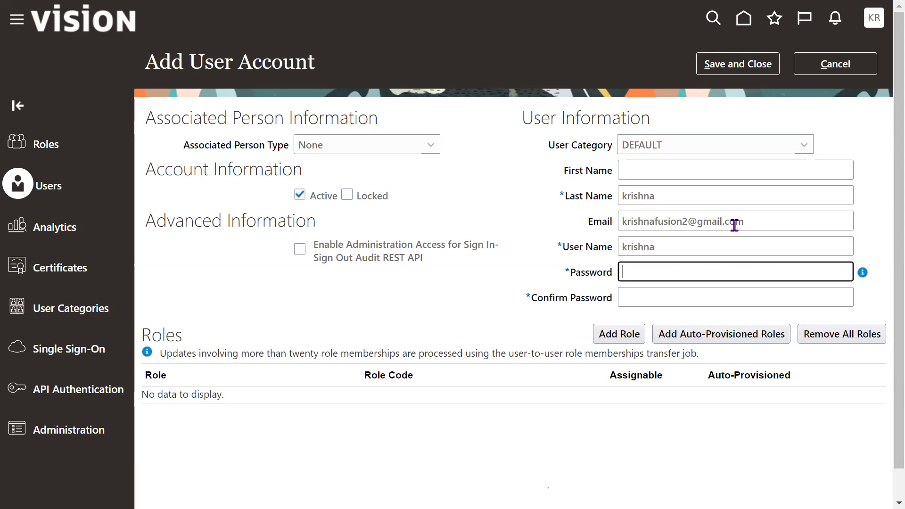
- Try a first-name initial and a period after the last name to test user name generation, and remove both
click(690, 198)
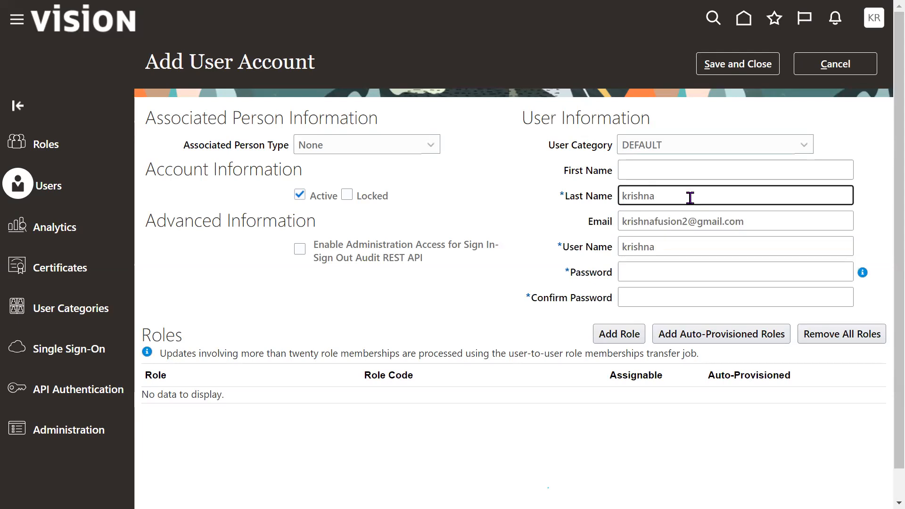
click(662, 175)
text(V)
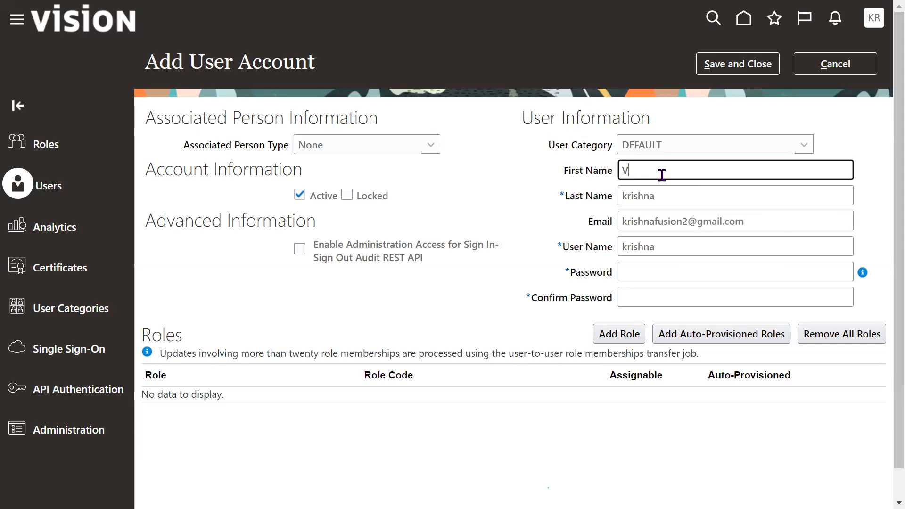
key(Tab)
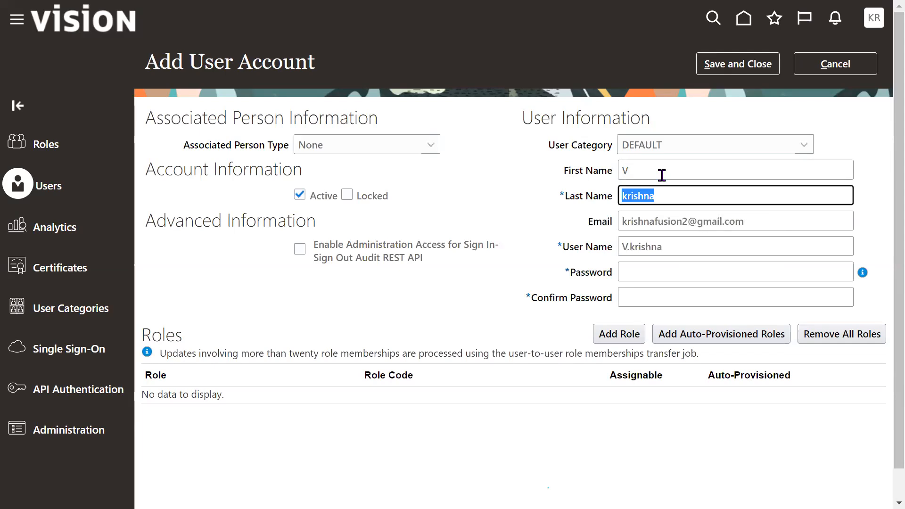
key(shift+Tab)
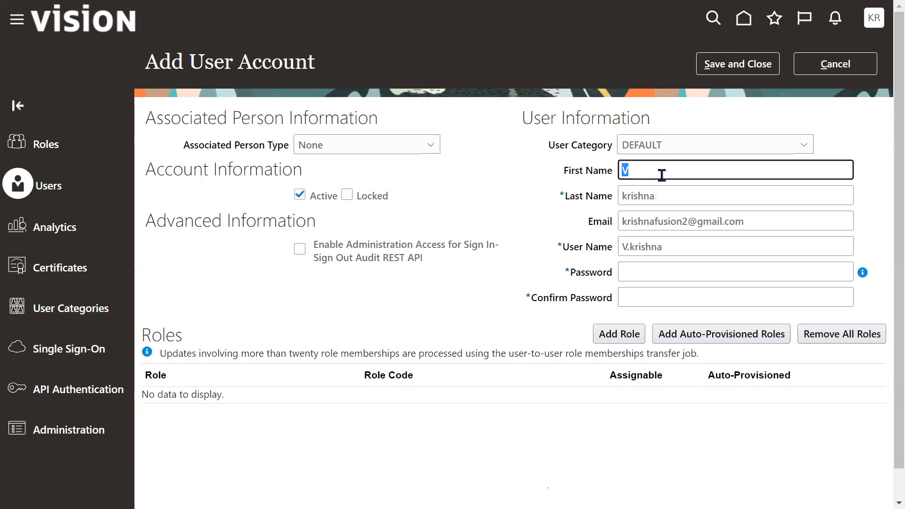
key(BackSpace)
click(710, 194)
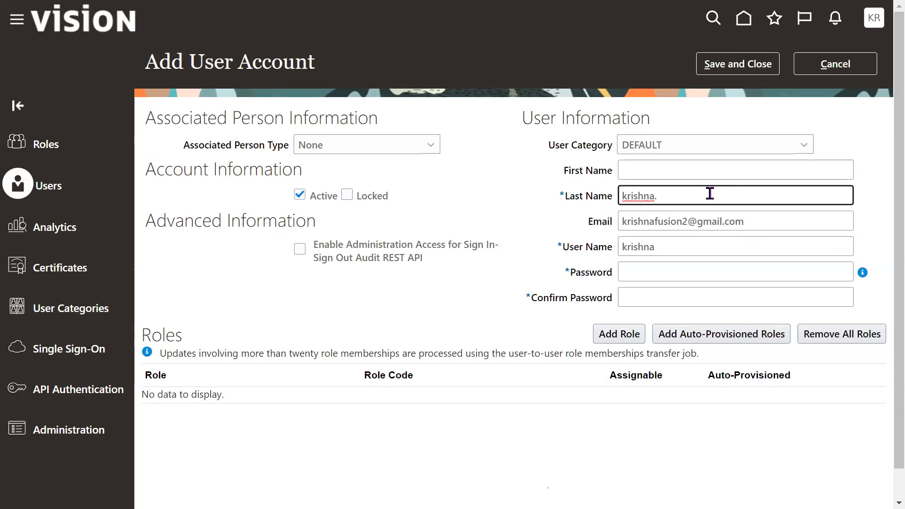
key(BackSpace)
key(Tab)
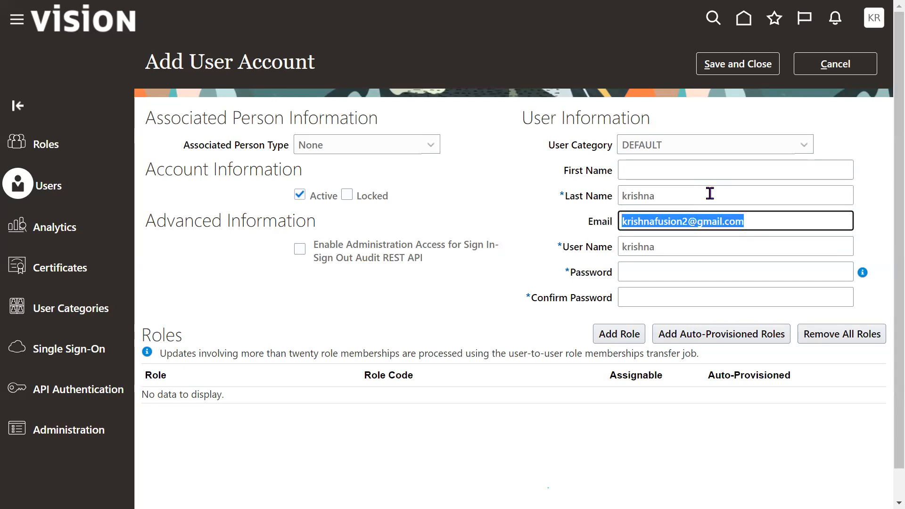
- Enter and confirm the account password, and save the new user account
key(Tab)
key(Tab)
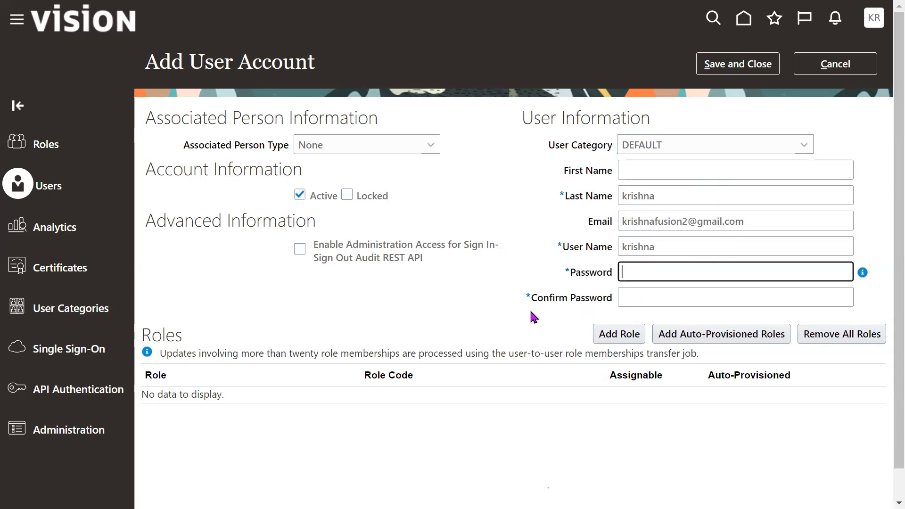
text(••••••••••)
key(Tab)
text(••••••••••)
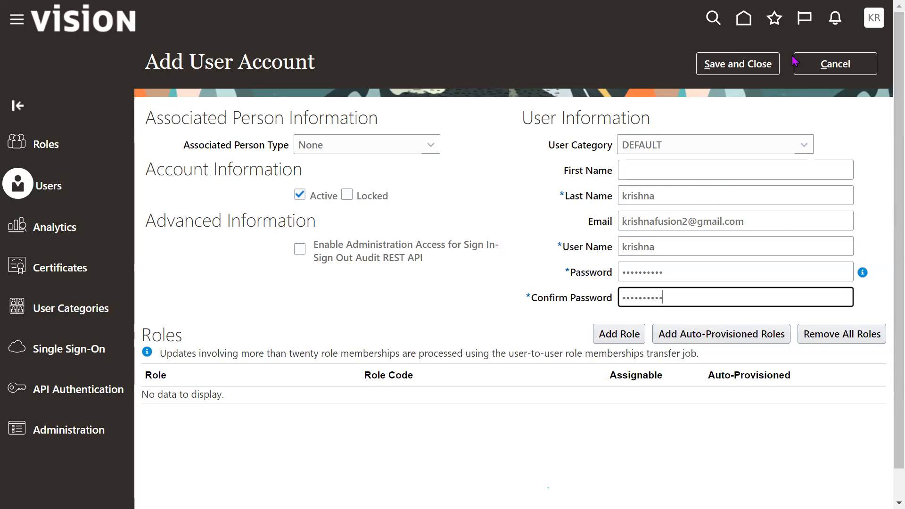
click(753, 65)
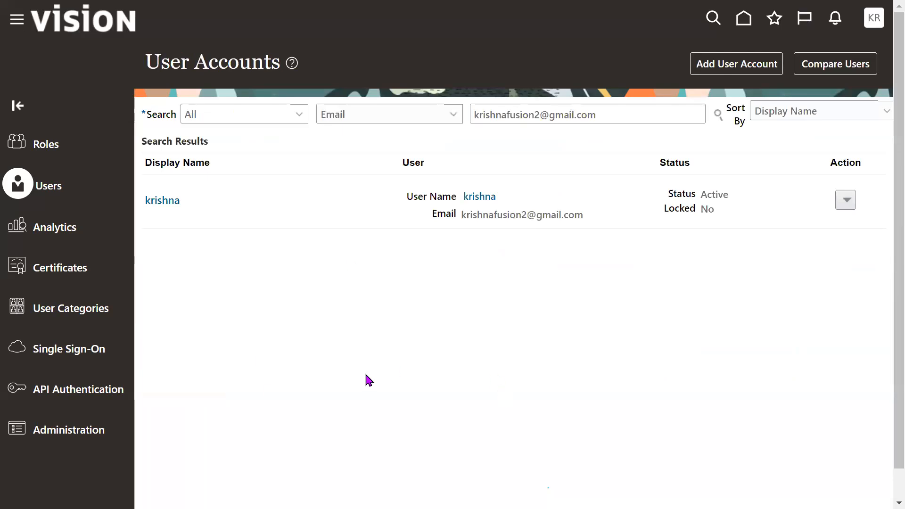
- Open the new user's account details and review the roles, user category, user name, name and e-mail information
click(163, 202)
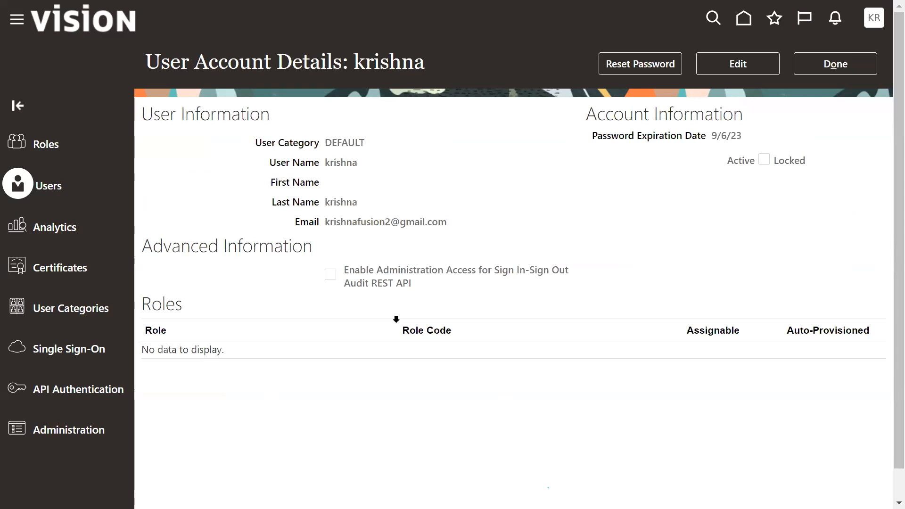
double_click(163, 304)
click(458, 209)
drag(152, 114, 756, 215)
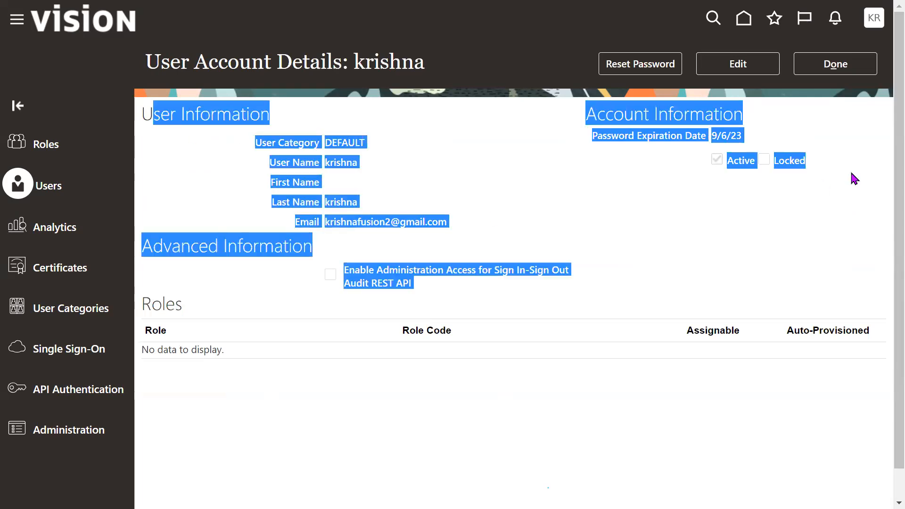
click(597, 222)
drag(255, 144, 341, 140)
drag(270, 163, 341, 161)
drag(271, 183, 361, 193)
drag(295, 221, 410, 210)
click(688, 264)
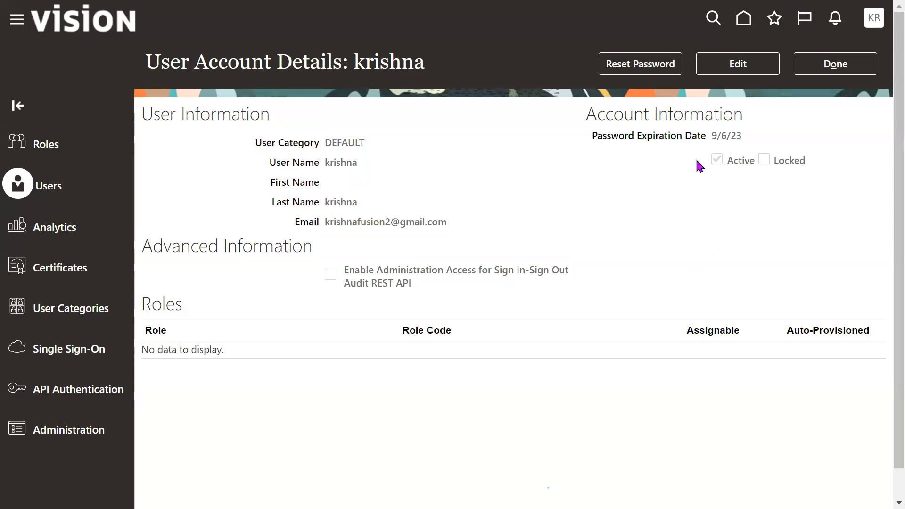
- Check the password expiration date in the new user's account information
drag(592, 137, 741, 131)
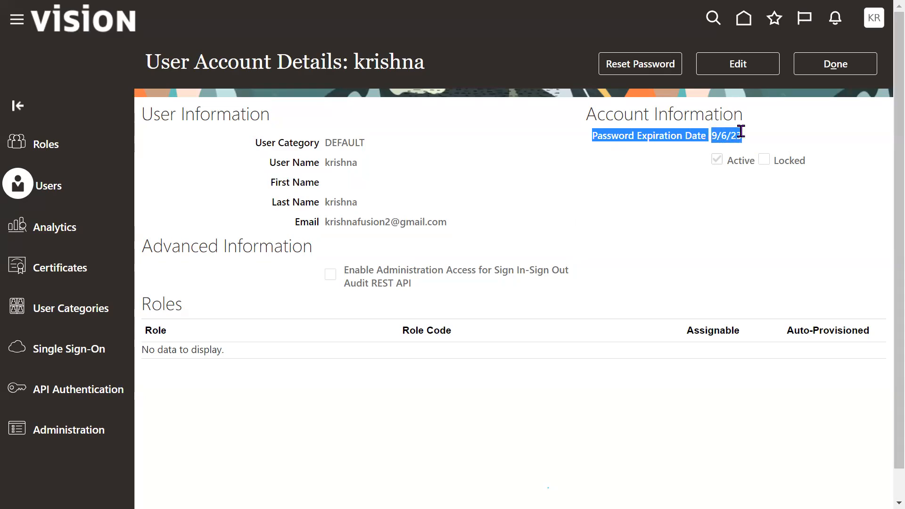
click(741, 132)
drag(712, 136, 750, 133)
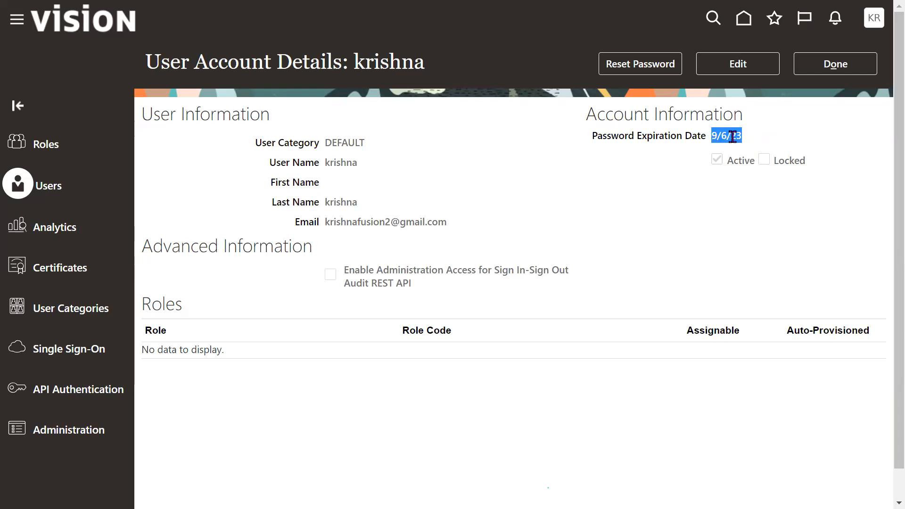
click(752, 243)
- Try deactivating and locking the account in its edit form, clear the lock and cancel the edit
click(736, 70)
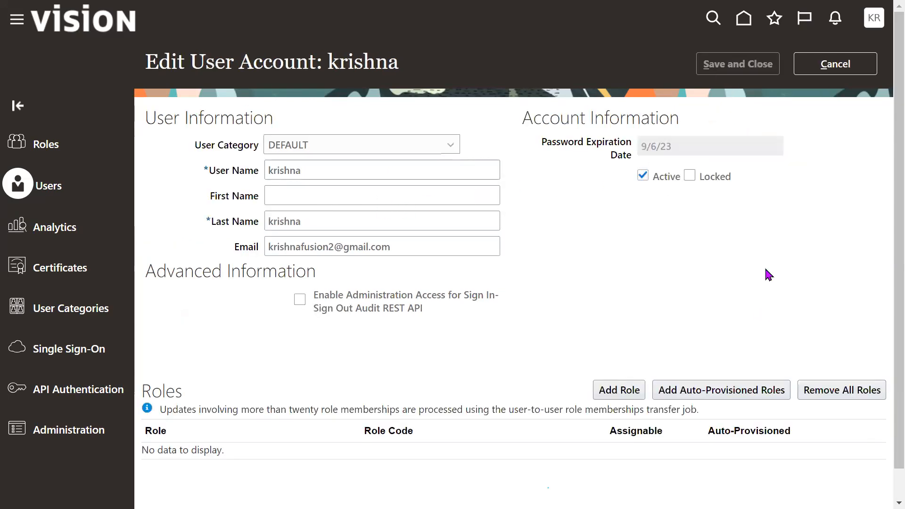
click(666, 178)
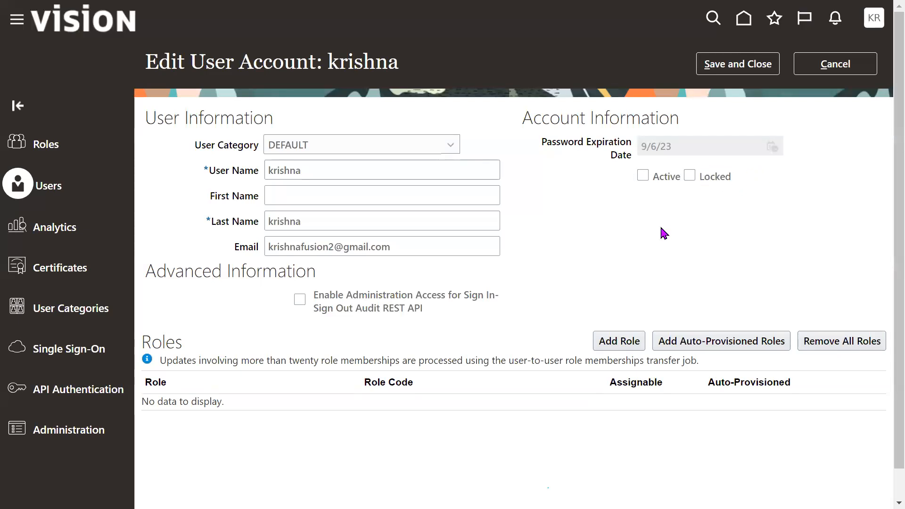
click(689, 176)
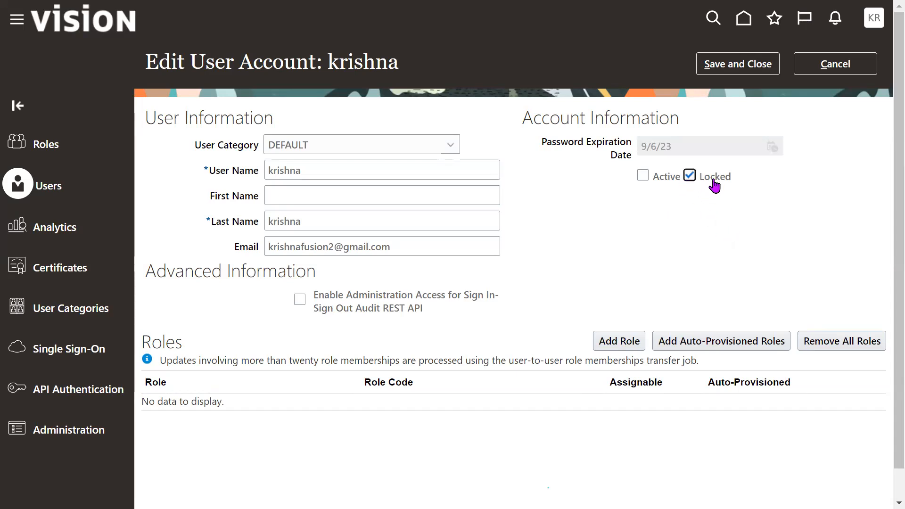
click(695, 177)
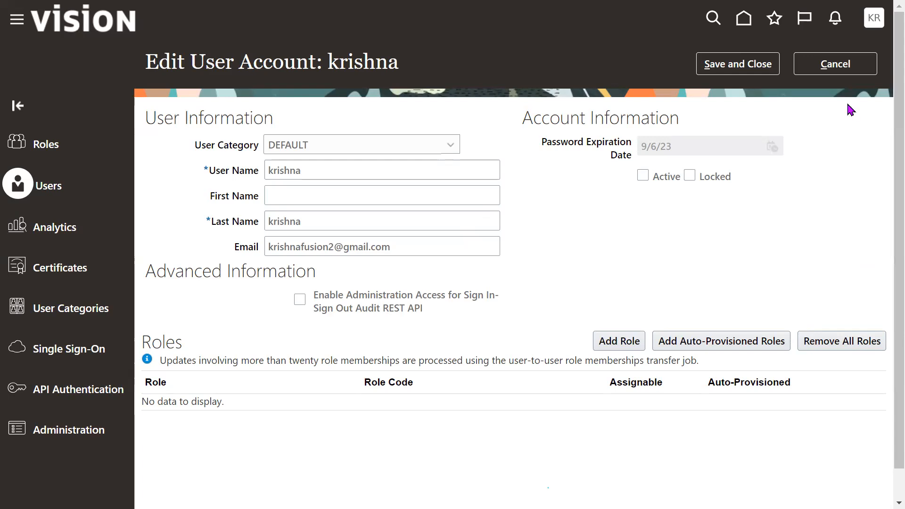
click(833, 66)
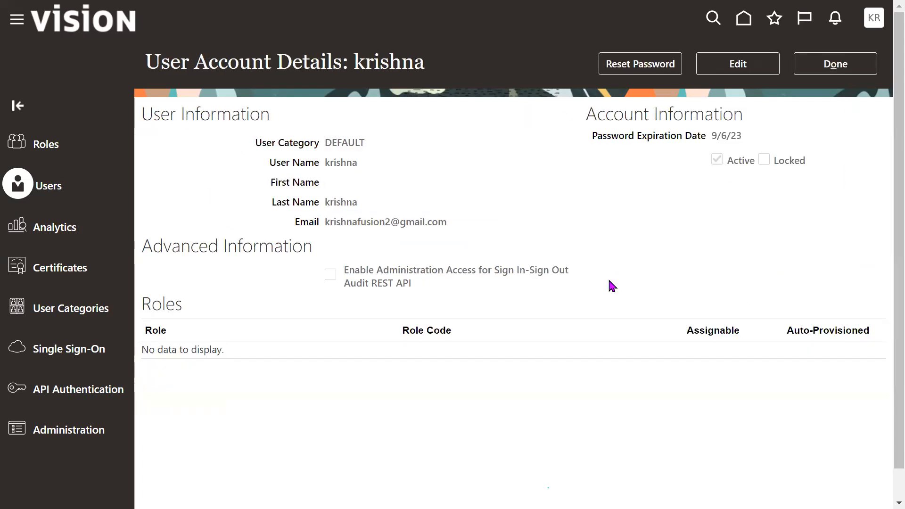
- Return to the user accounts list and review the new user's display name and available account actions
click(834, 66)
click(848, 200)
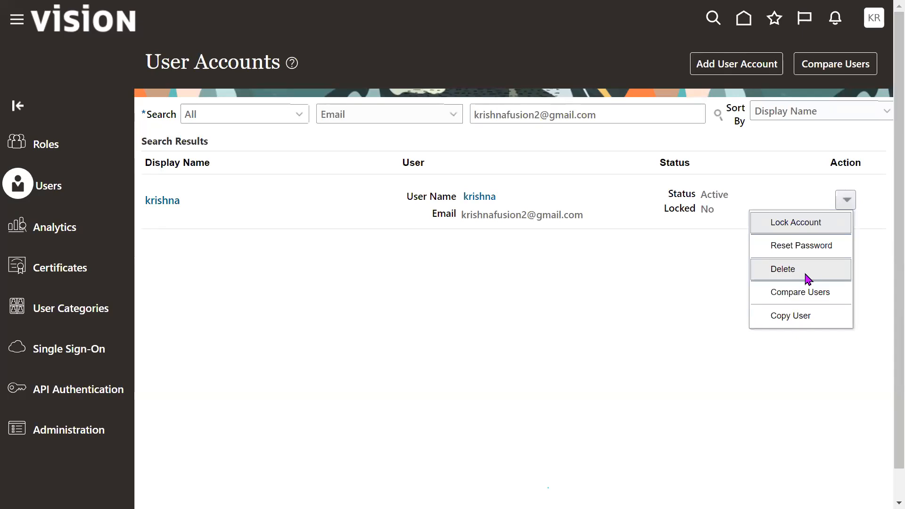
click(264, 290)
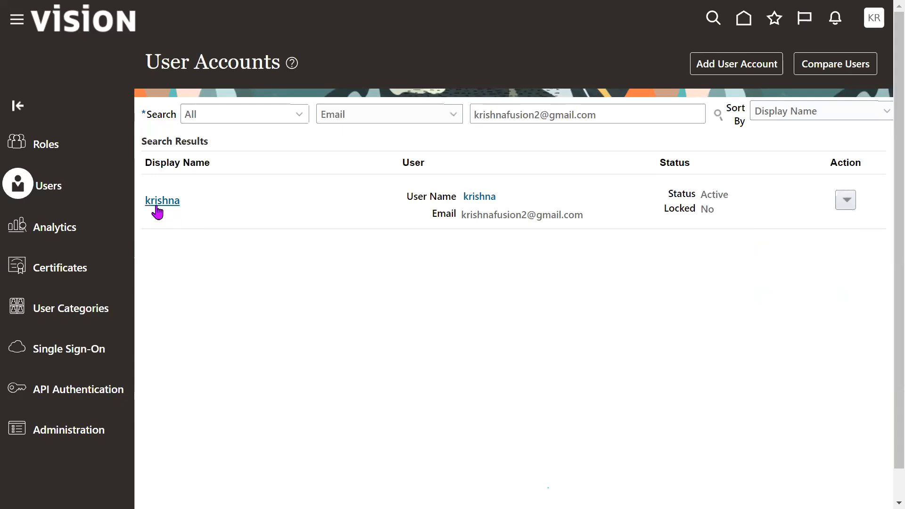
drag(186, 199, 146, 200)
click(459, 293)
drag(182, 203, 150, 205)
click(394, 308)
click(846, 200)
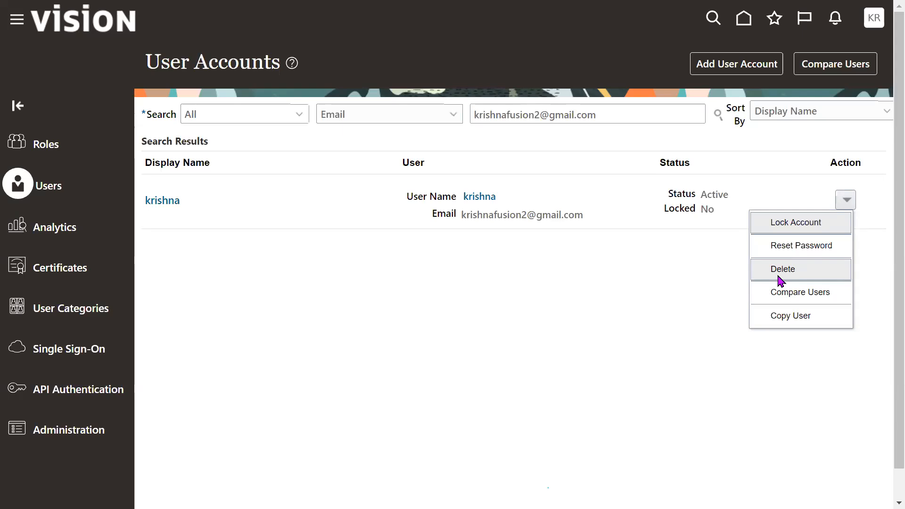
click(813, 275)
- Leave full screen and examine the account's lock, password reset, delete, compare and copy actions
key(F11)
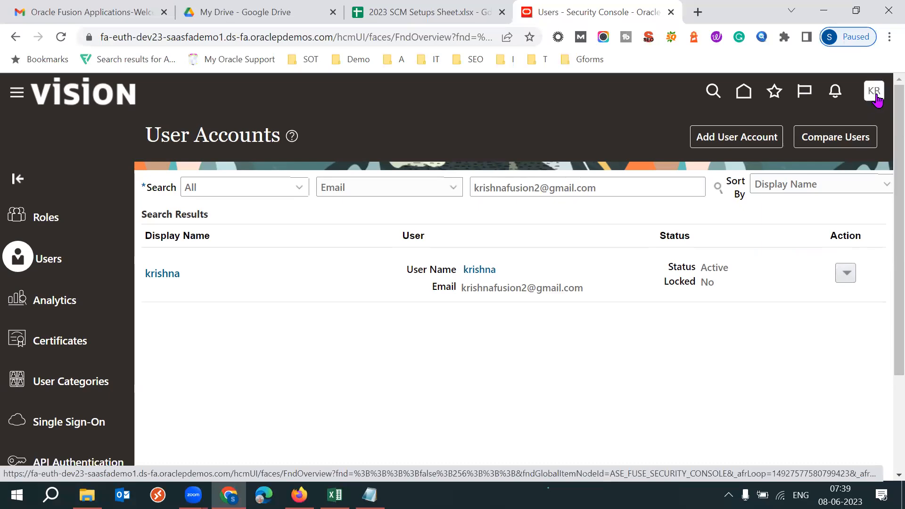
click(845, 275)
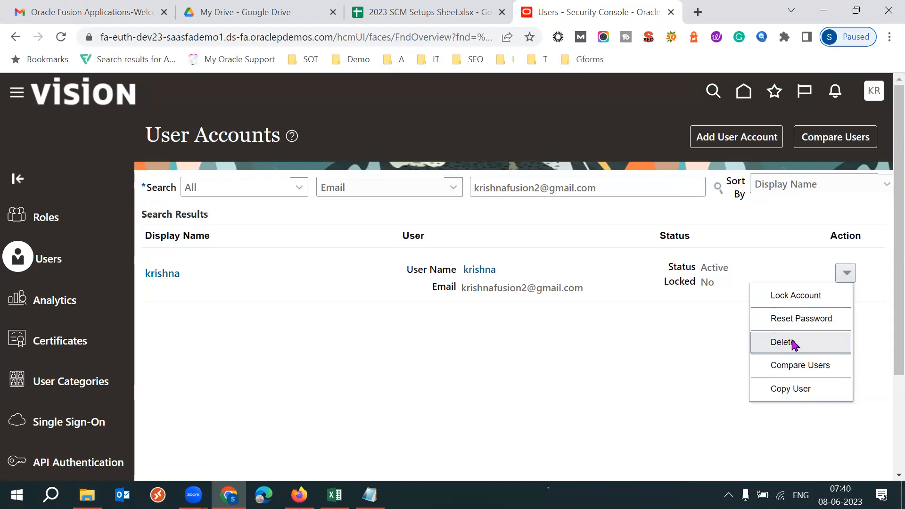
click(578, 374)
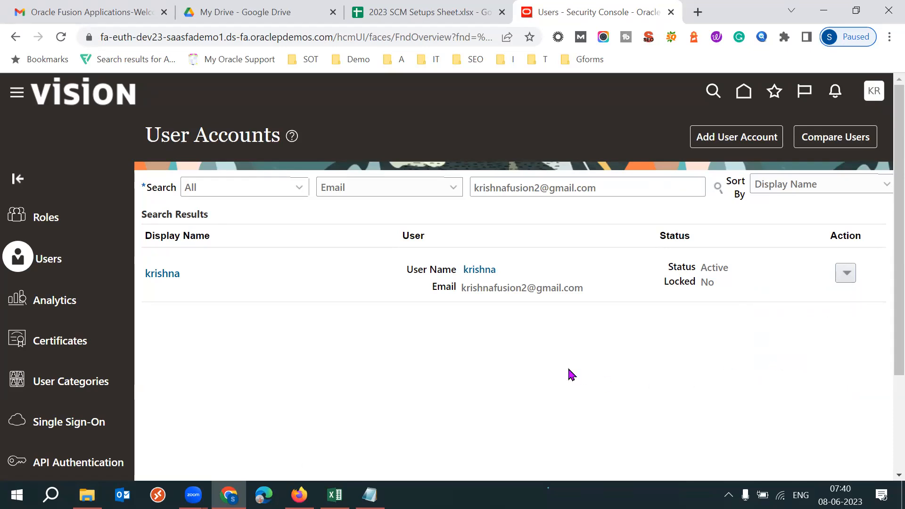
click(846, 273)
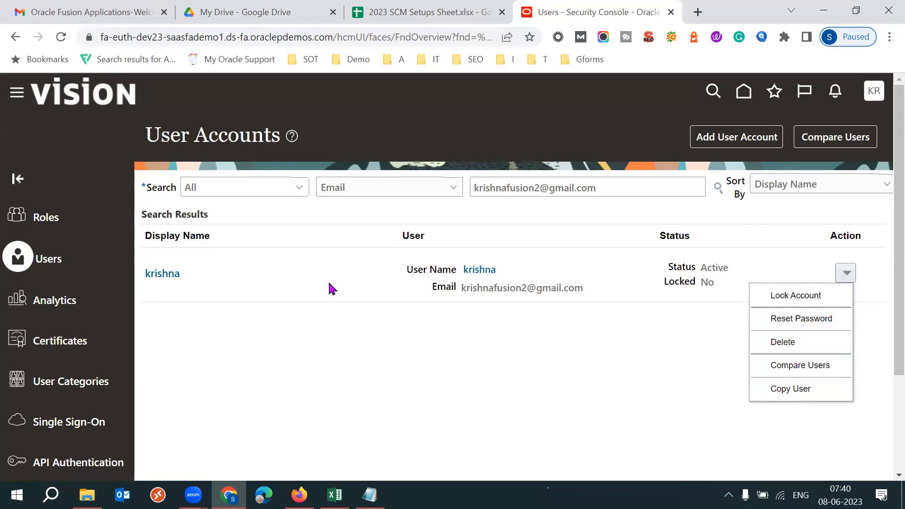
click(196, 279)
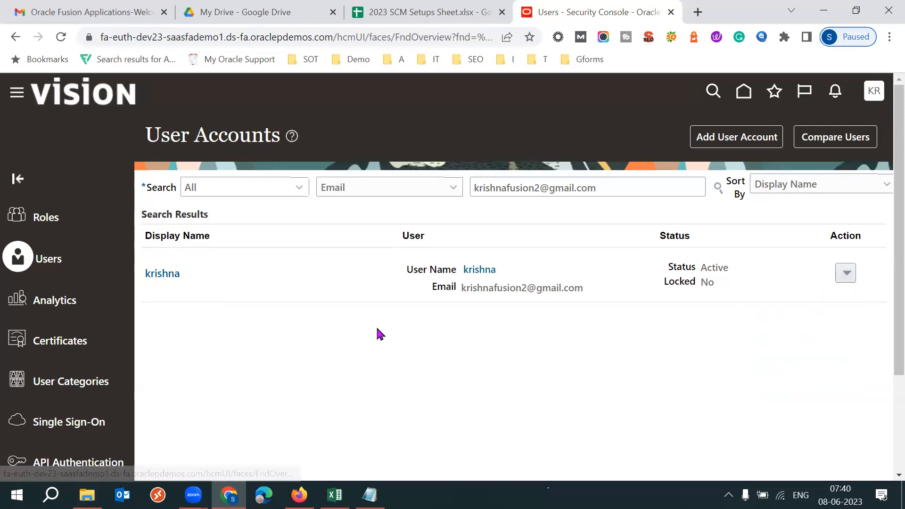
- Open the new user's account details and start editing the account to reach its Roles section
click(155, 274)
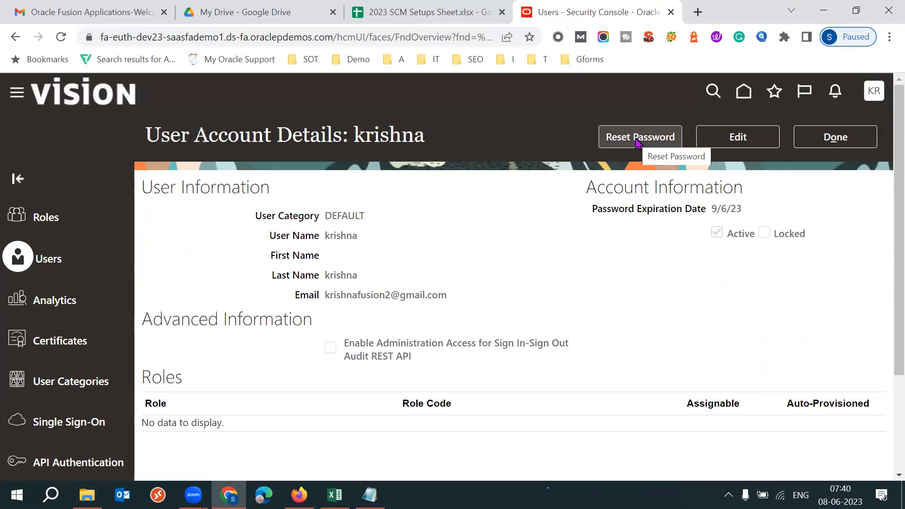
click(738, 137)
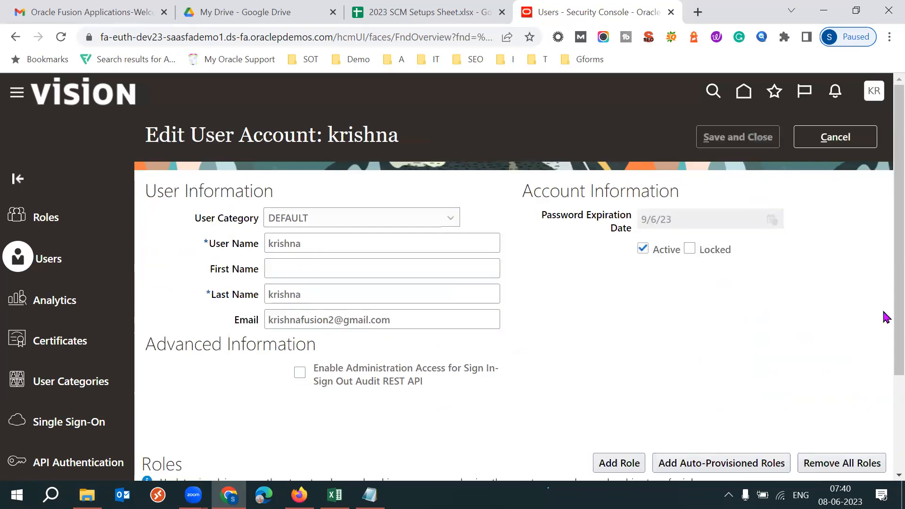
scroll(473, 410, down, 2)
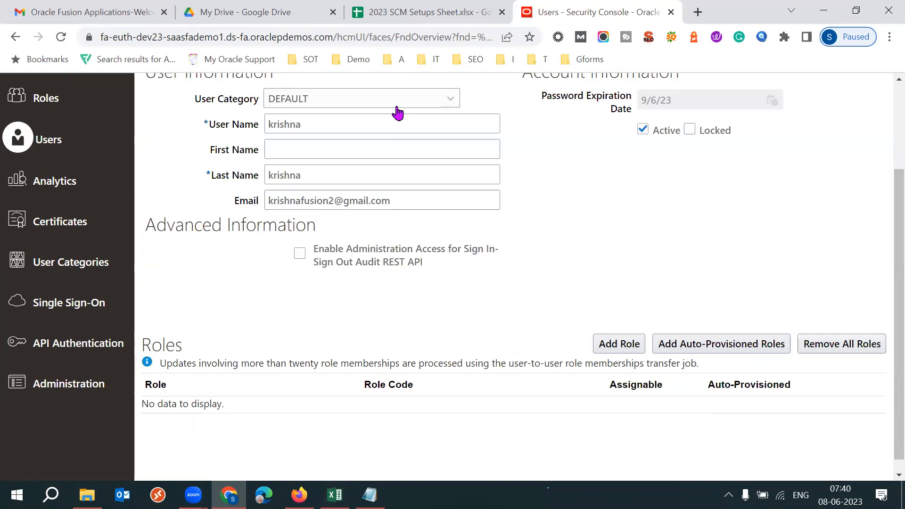
- Review the Fusion Security roles list in the 2023 SCM Setups Sheet, then return to the account's edit form
click(377, 24)
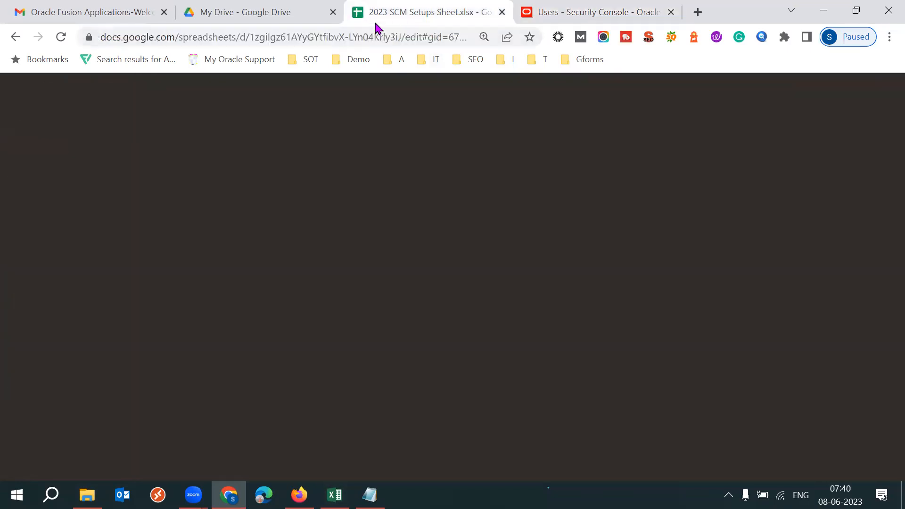
click(549, 392)
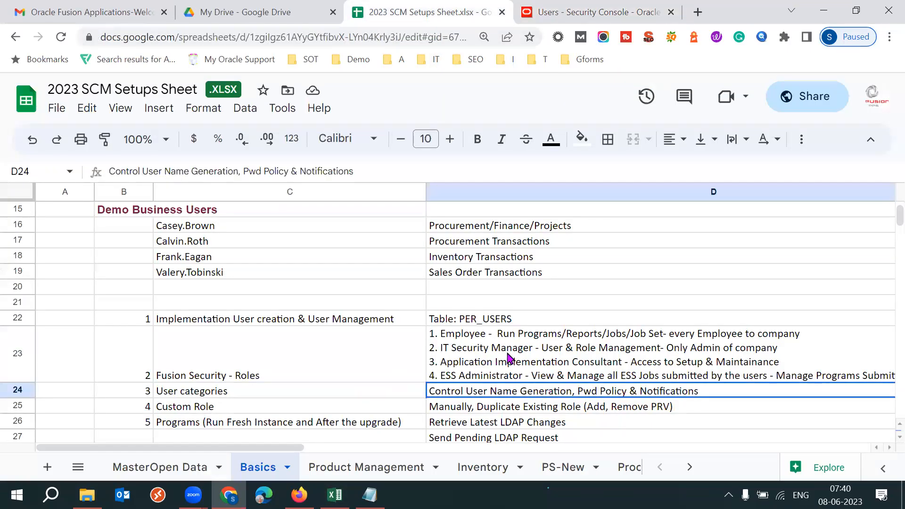
click(508, 358)
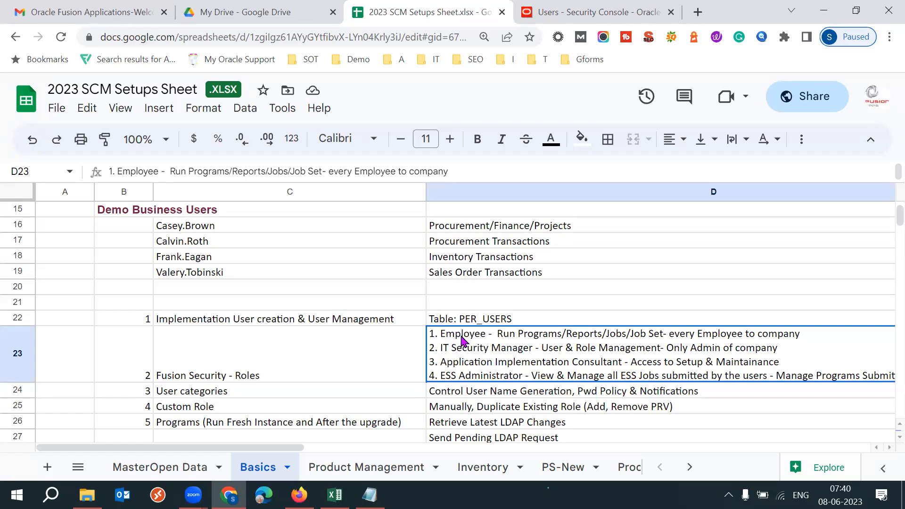
key(ctrl+Tab)
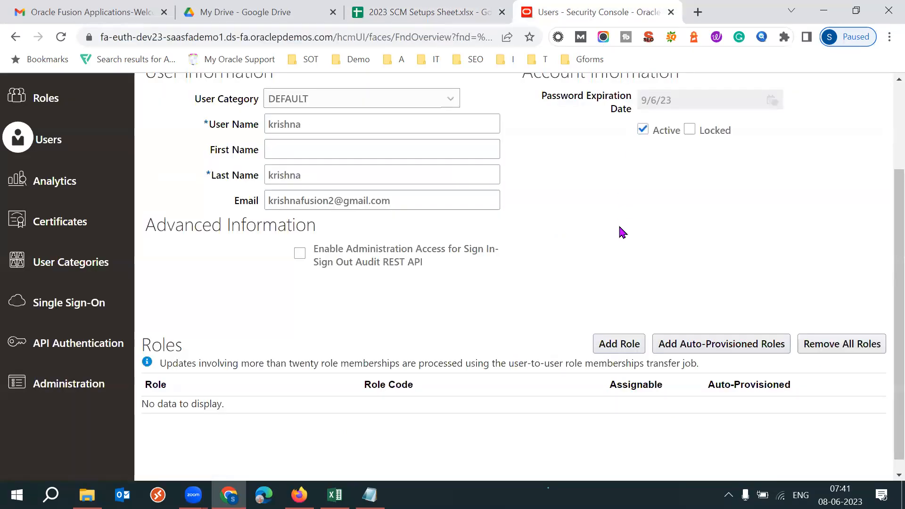
- Show the edit form full screen, start adding a role and find Employee with the code ORA_PER_EMPLOYEE_ABSTRACT
key(F11)
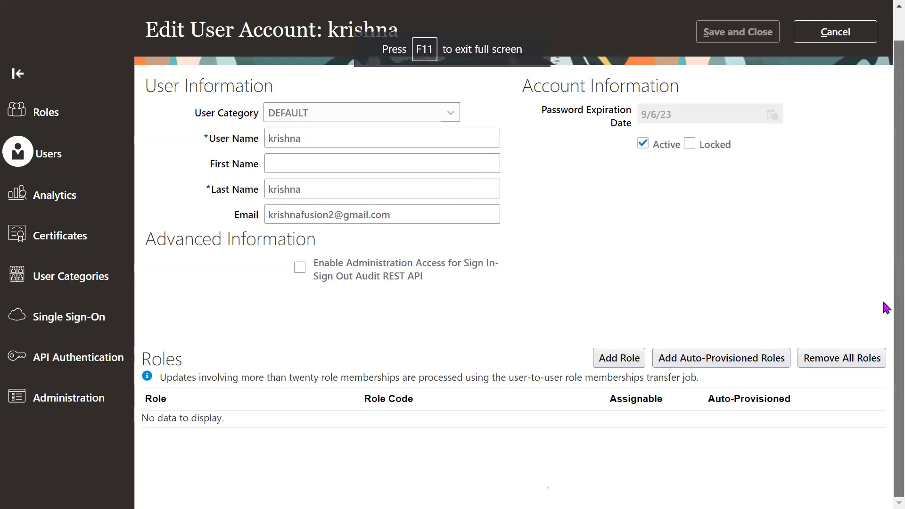
click(623, 354)
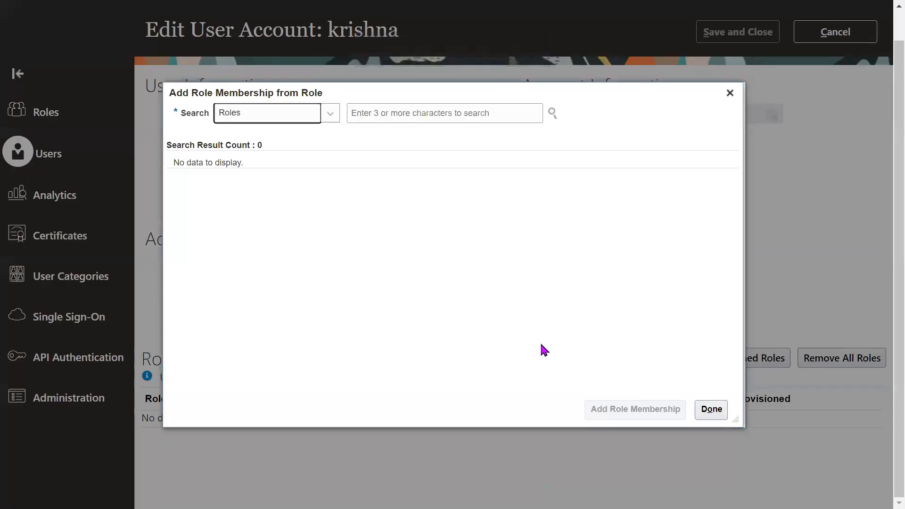
click(397, 118)
text(Employee)
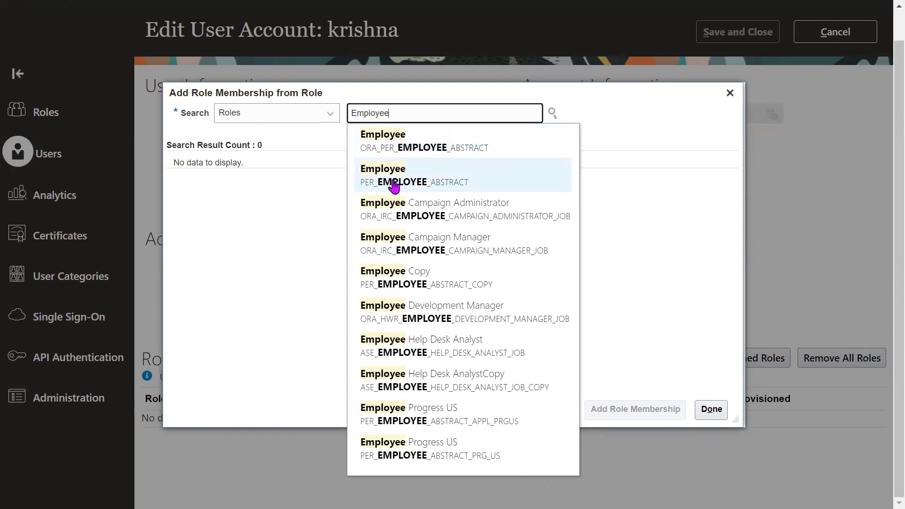
click(407, 152)
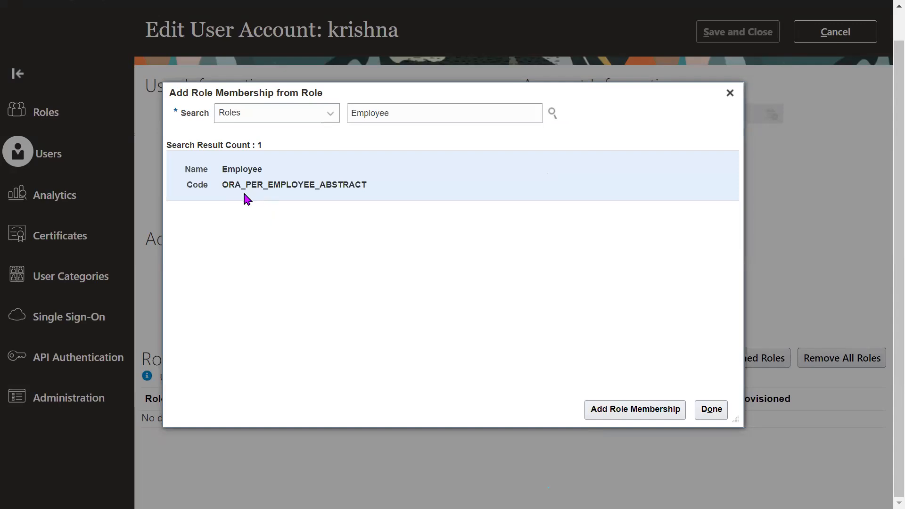
- Add the found Employee role membership to the user and save the account
drag(222, 185, 241, 184)
click(429, 177)
click(634, 410)
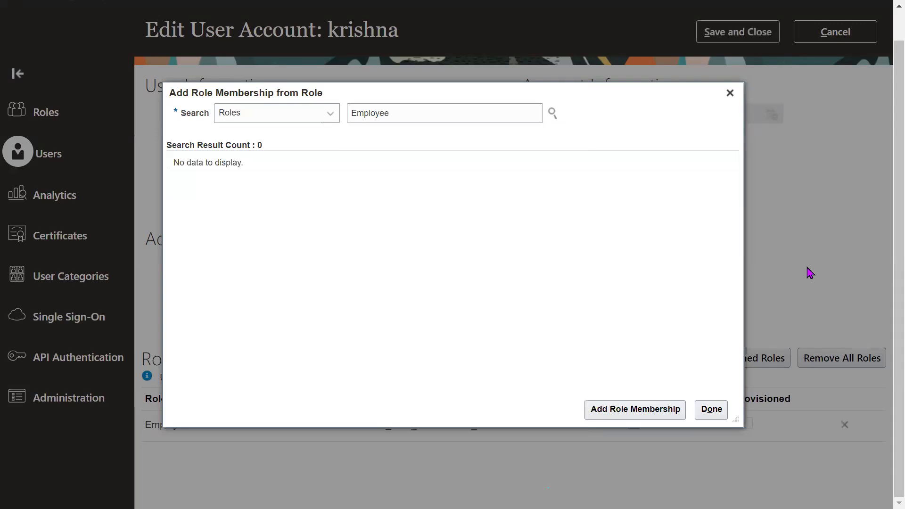
click(710, 411)
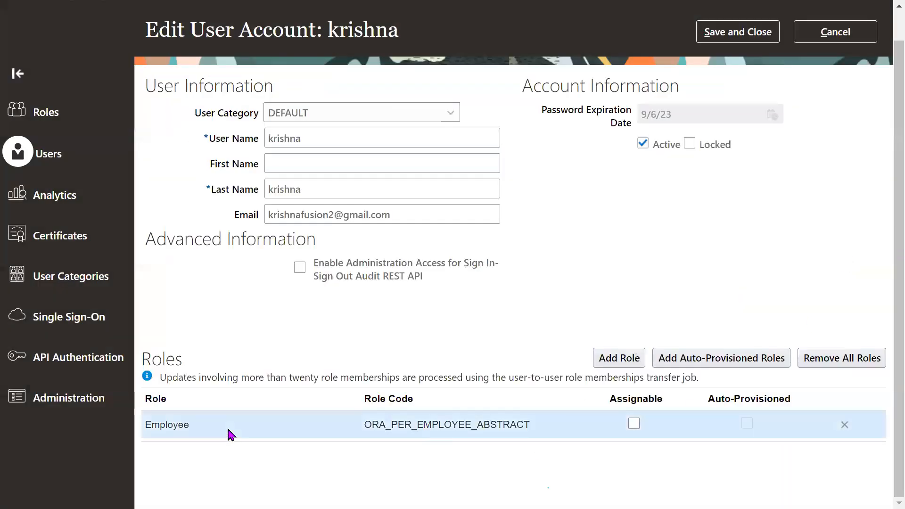
double_click(228, 430)
click(693, 239)
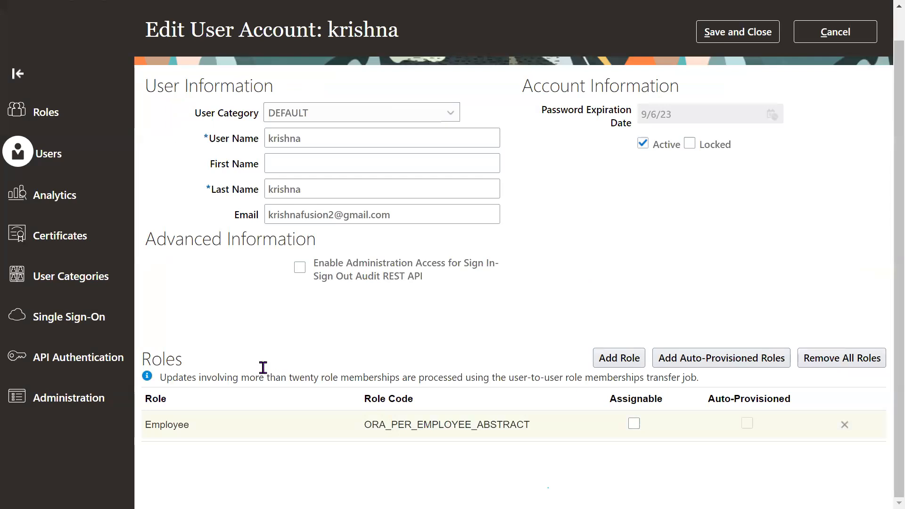
click(745, 33)
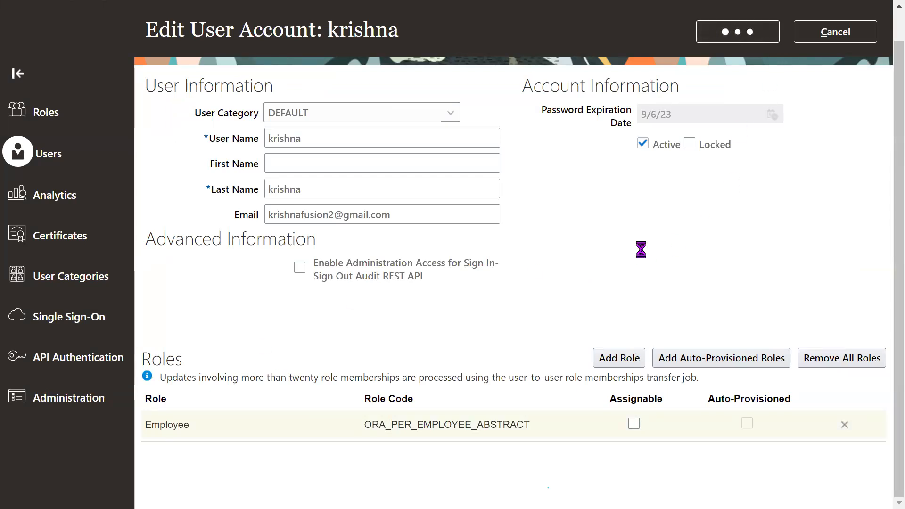
- Leave full screen, copy the base address of the Oracle demo site and open it in Firefox
key(F11)
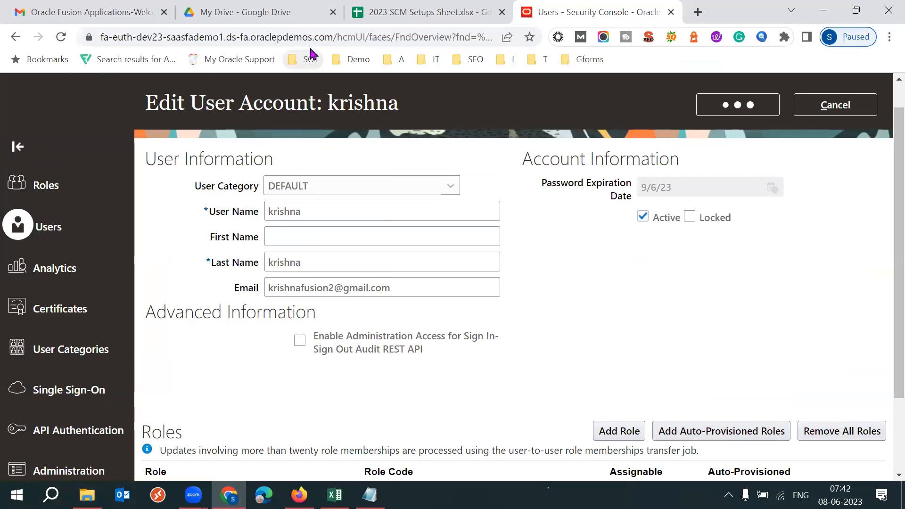
drag(334, 36, 92, 37)
key(ctrl+c)
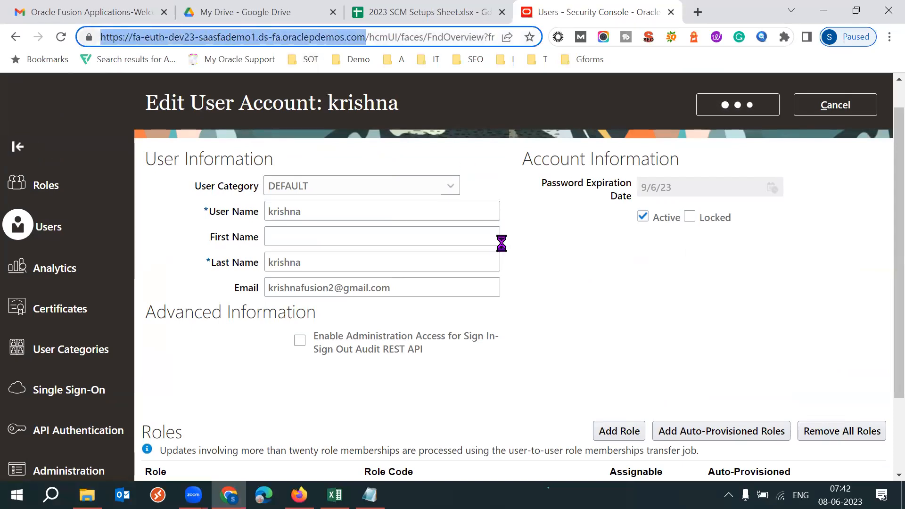
key(alt+Tab)
click(255, 51)
key(ctrl+v)
key(Return)
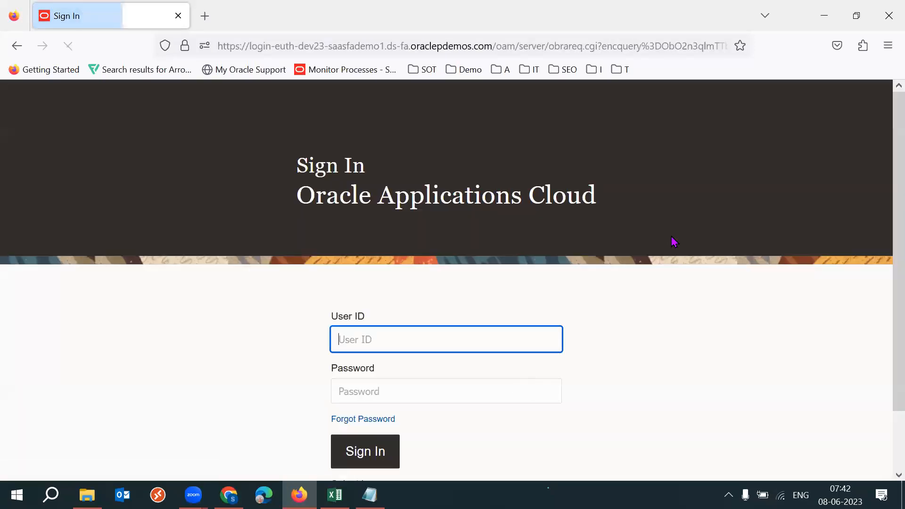
- Sign in to Oracle Applications Cloud with the new user's ID and account password, and save the login in the browser
click(504, 336)
text(krishna)
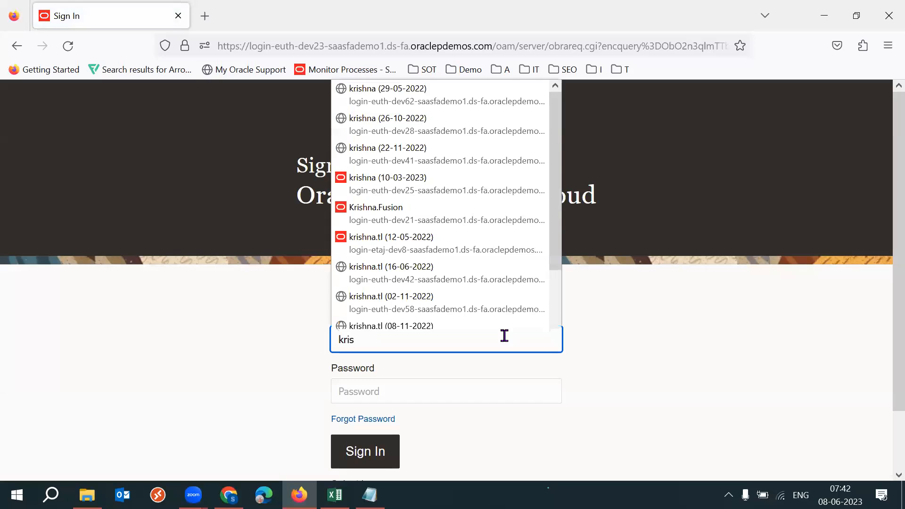
key(Tab)
text(•)
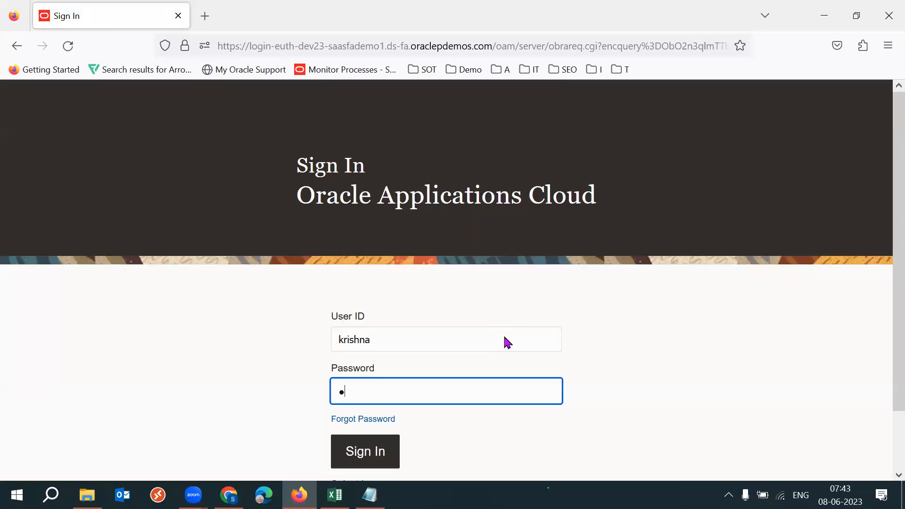
key(BackSpace)
text(•••••••)
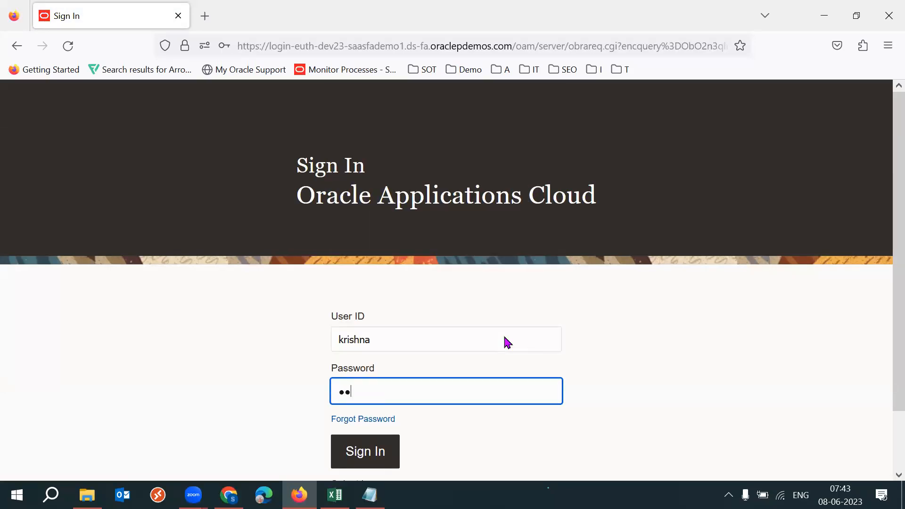
text(•••)
click(362, 456)
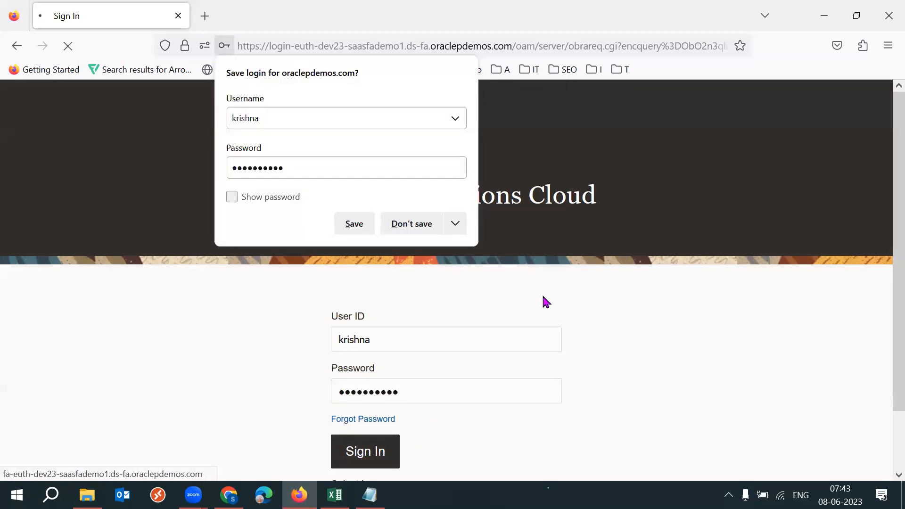
click(351, 226)
- Go to the new user's home page and open the Scheduled Processes work area among the Tools apps
key(F11)
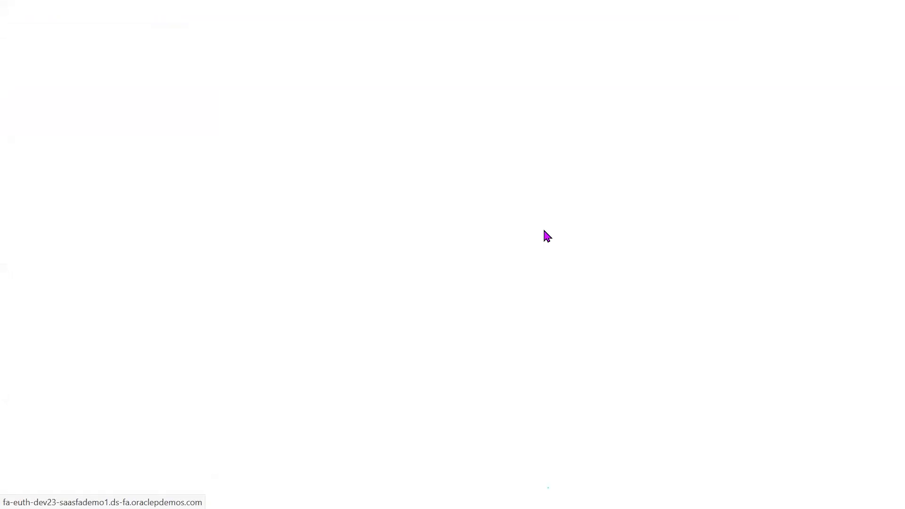
key(F11)
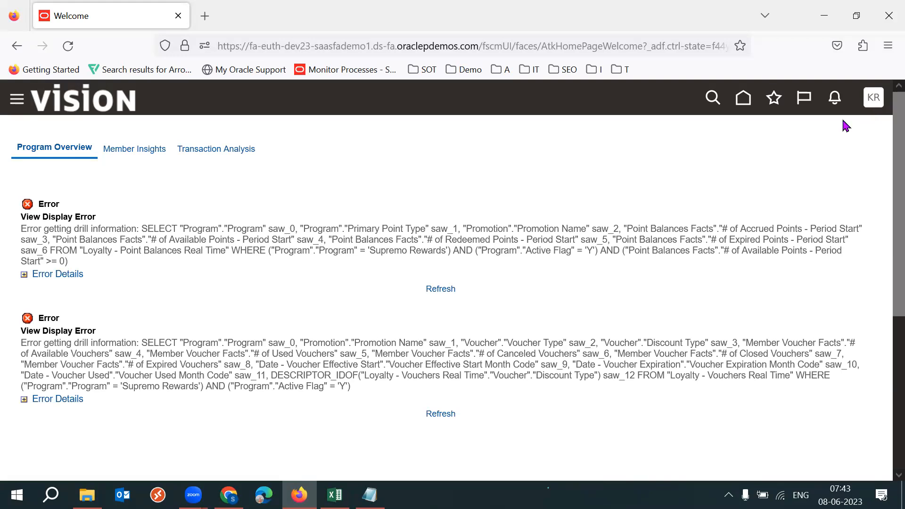
click(743, 98)
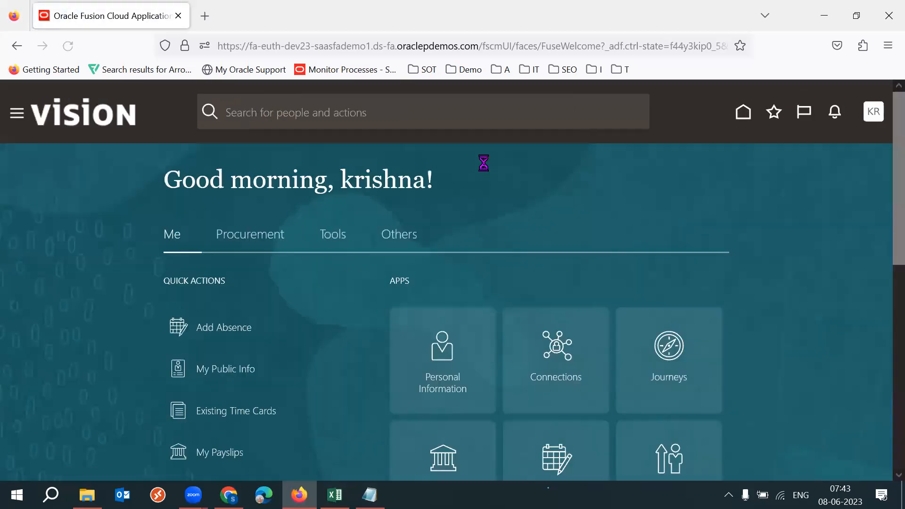
click(329, 238)
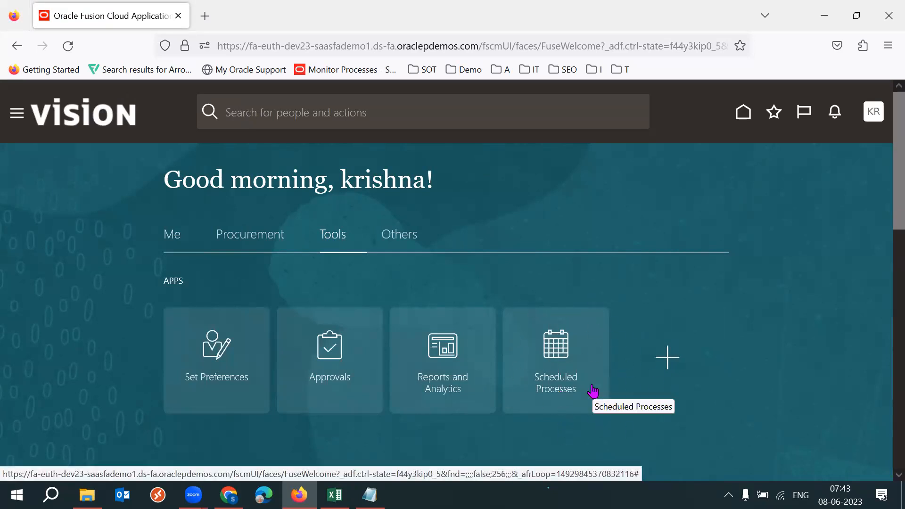
click(559, 361)
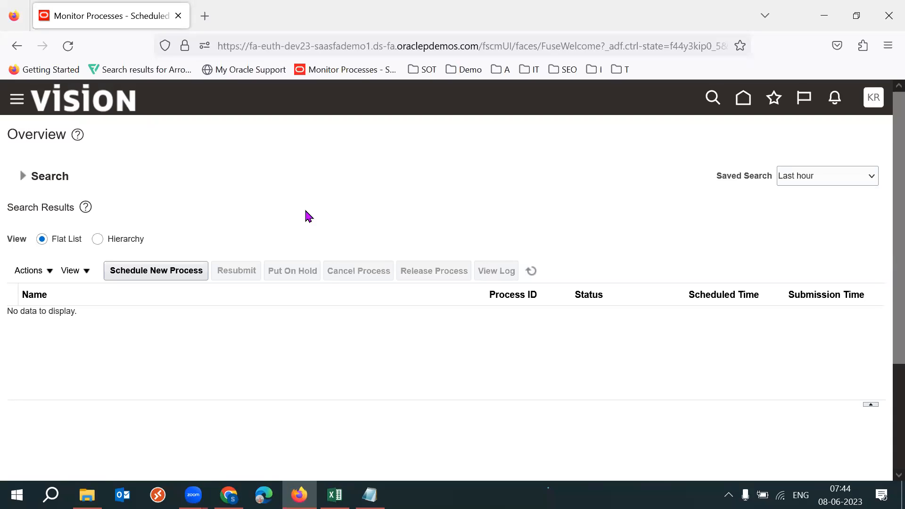
- Return to the home page and examine the Tools apps available to the new user
click(743, 102)
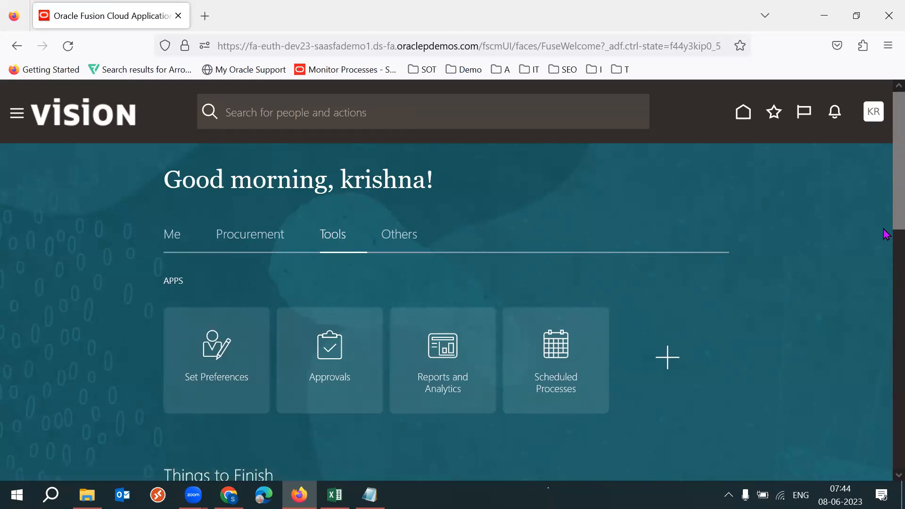
scroll(116, 344, down, 1)
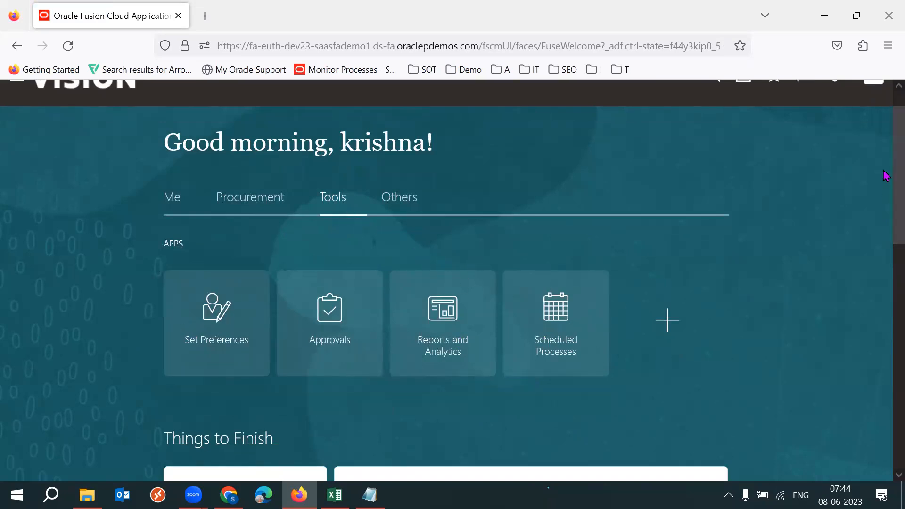
scroll(886, 176, up, 2)
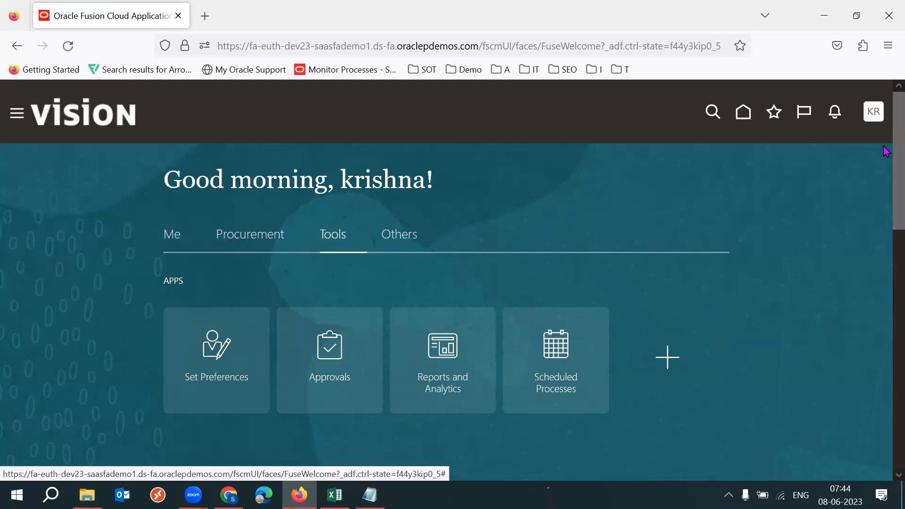
scroll(884, 196, down, 3)
scroll(886, 189, up, 2)
scroll(884, 174, up, 1)
scroll(884, 196, down, 2)
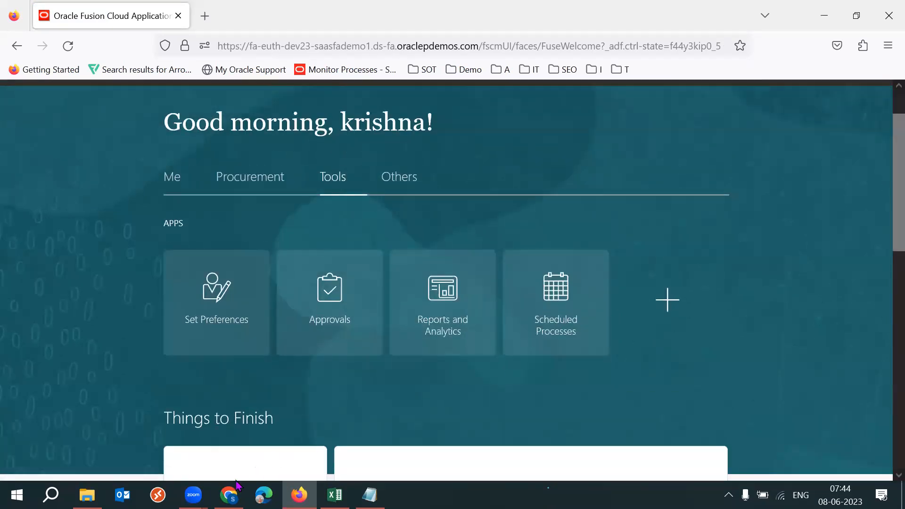
- Switch back to the Security Console in Chrome, show it full screen and reopen the new user's account for editing
mouse_move(230, 492)
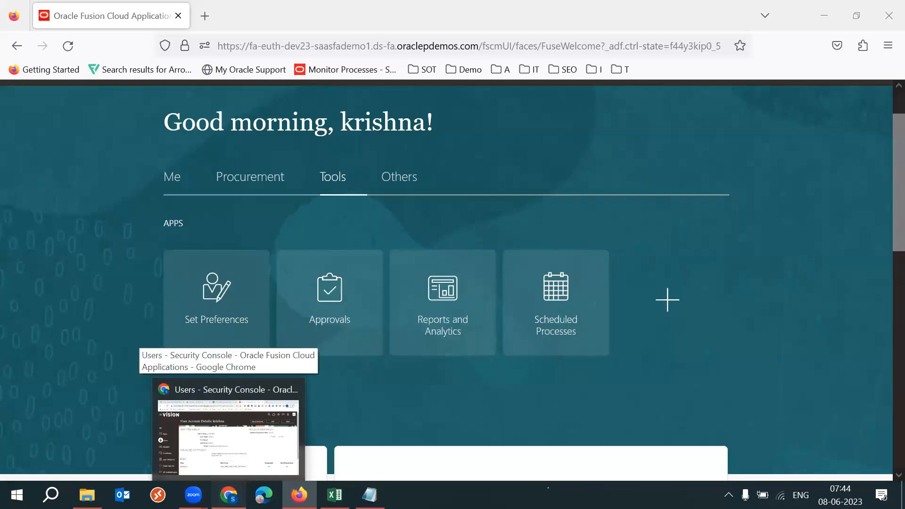
click(228, 429)
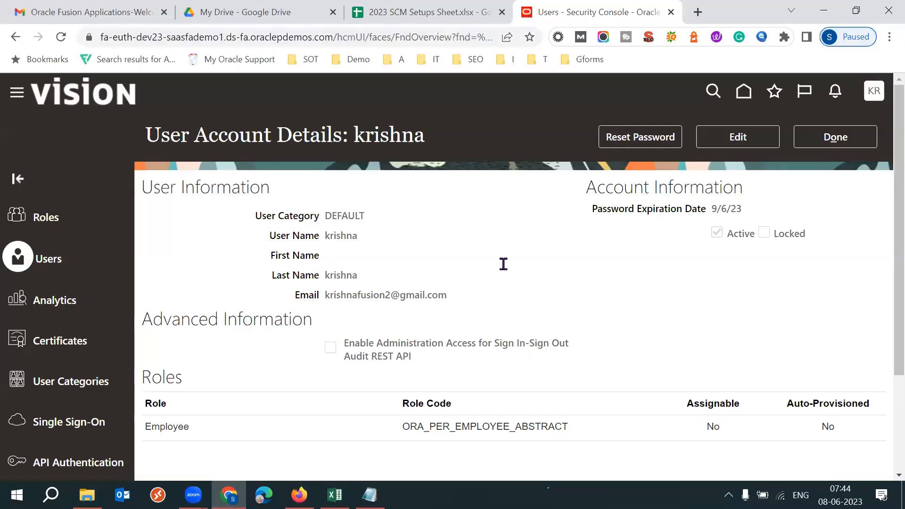
key(F11)
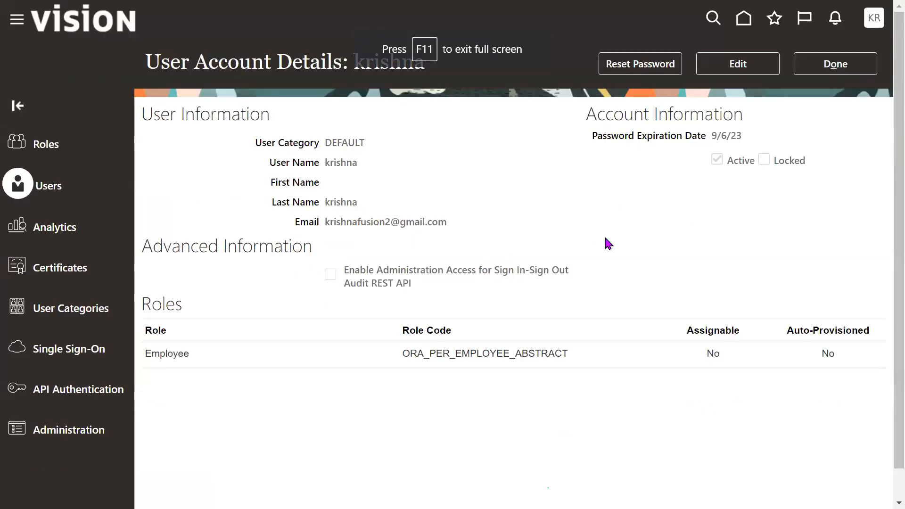
click(737, 64)
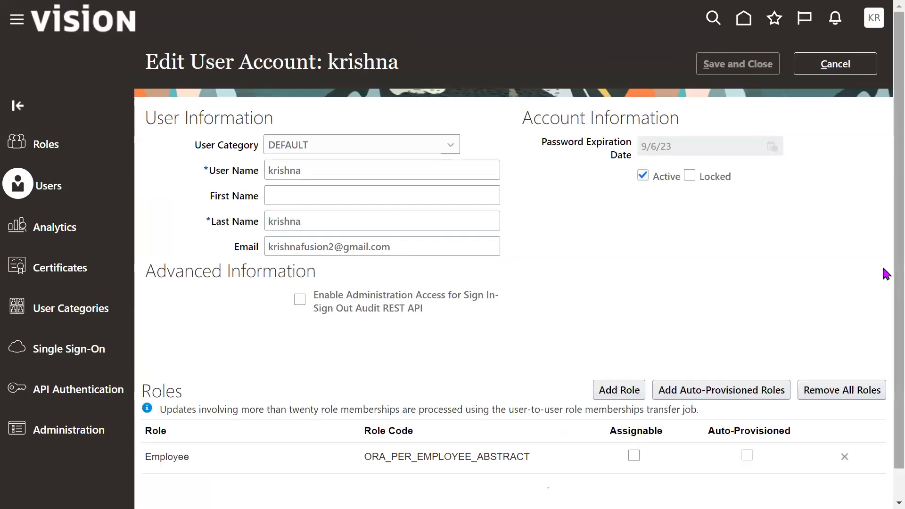
- Add the IT Security Manager role with code ORA_FND_IT_SECURITY_MANAGER_JOB to the new user's account
scroll(885, 279, down, 1)
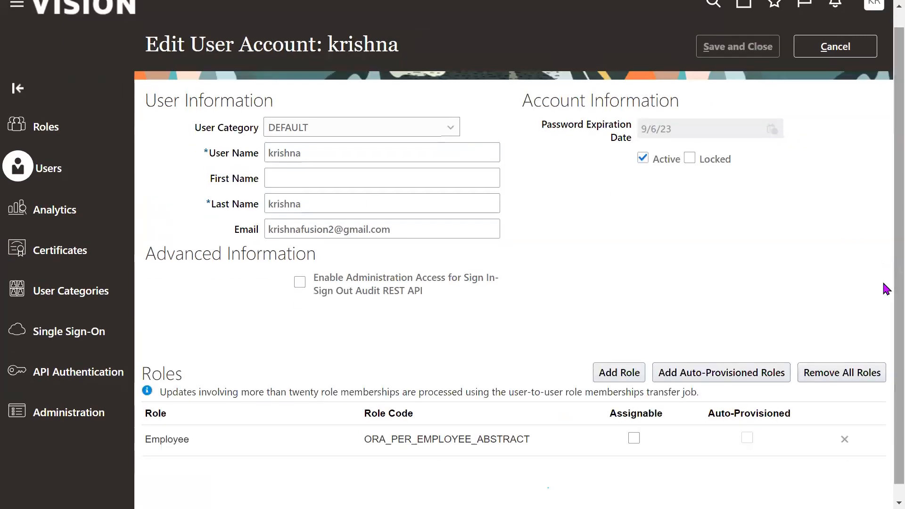
click(619, 373)
click(431, 114)
text(IT Security)
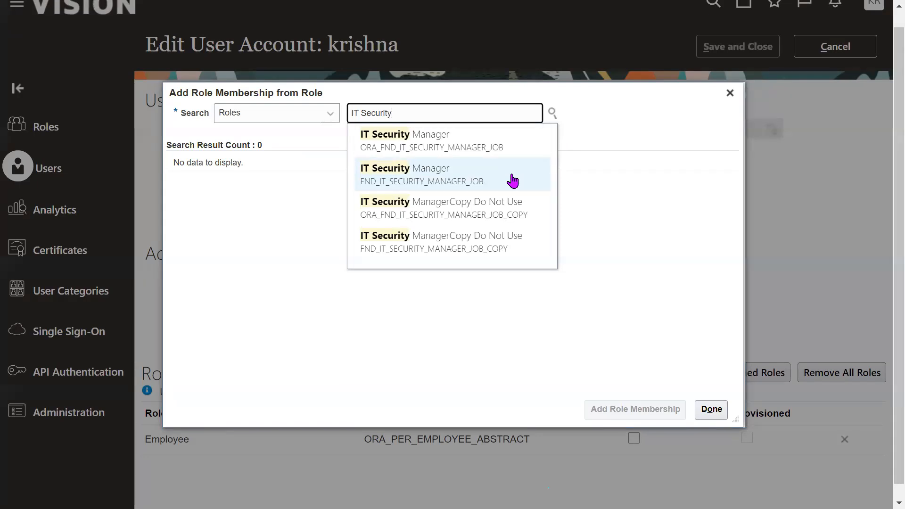
click(495, 176)
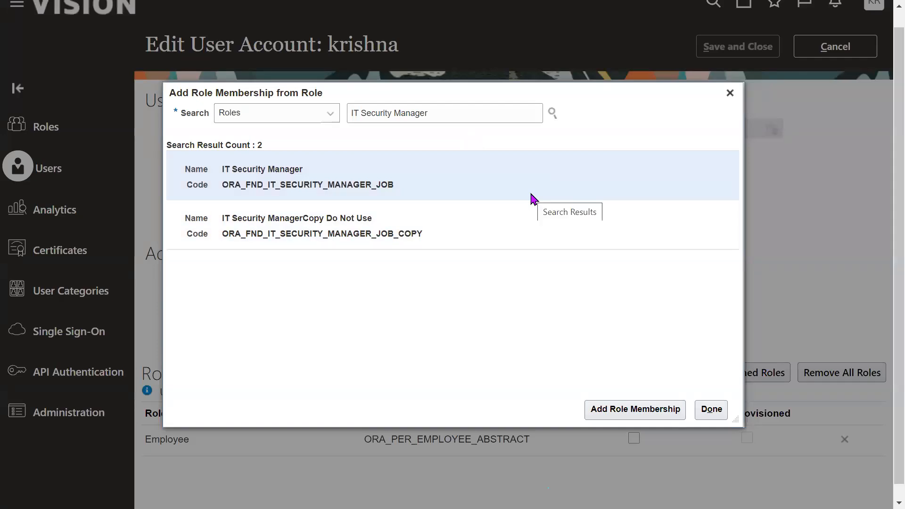
click(638, 406)
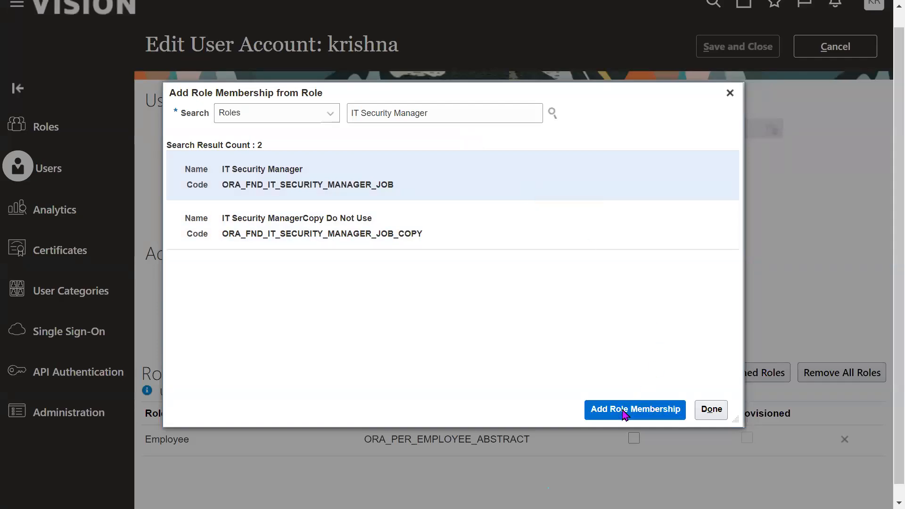
click(712, 409)
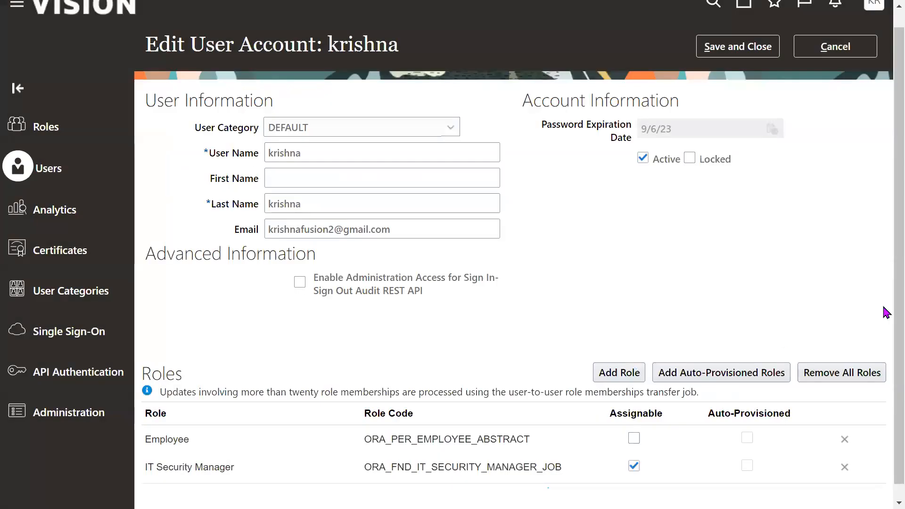
- Save the user account with the added IT Security Manager role and return to the User Accounts list
drag(899, 301, 885, 370)
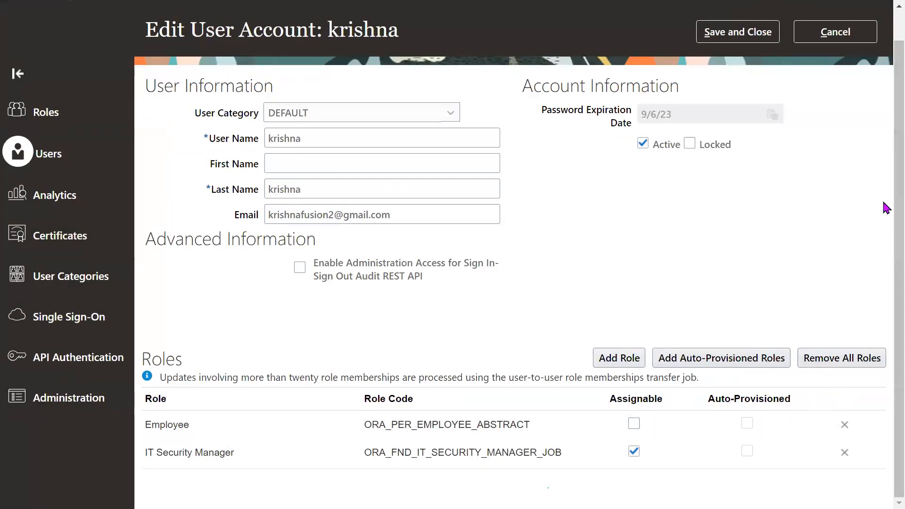
triple_click(217, 461)
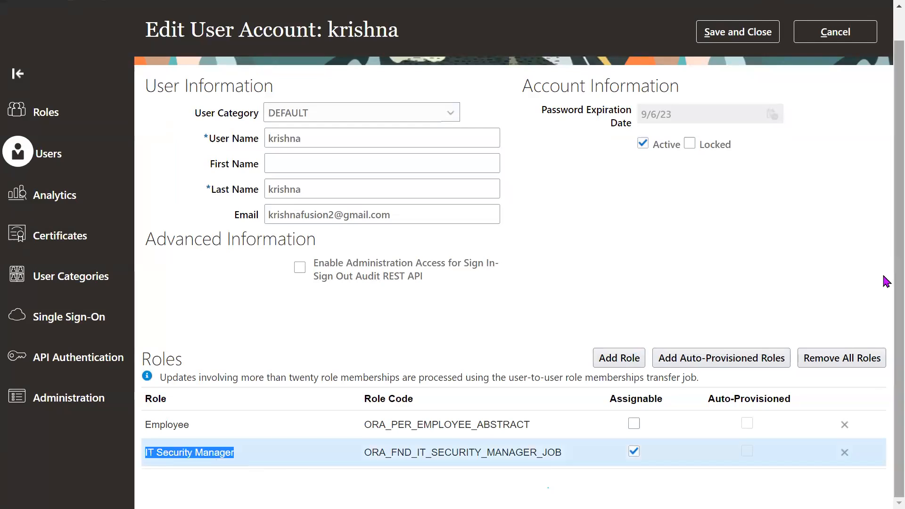
scroll(887, 281, up, 2)
click(744, 70)
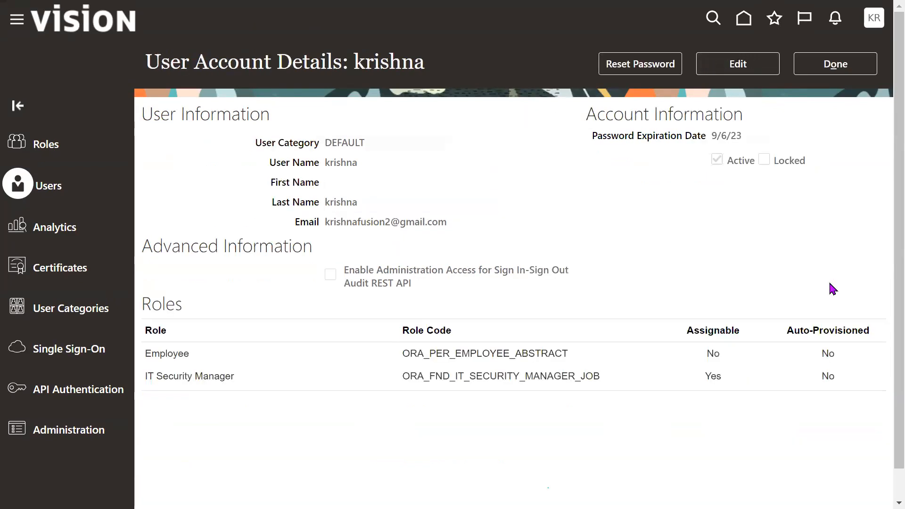
click(830, 70)
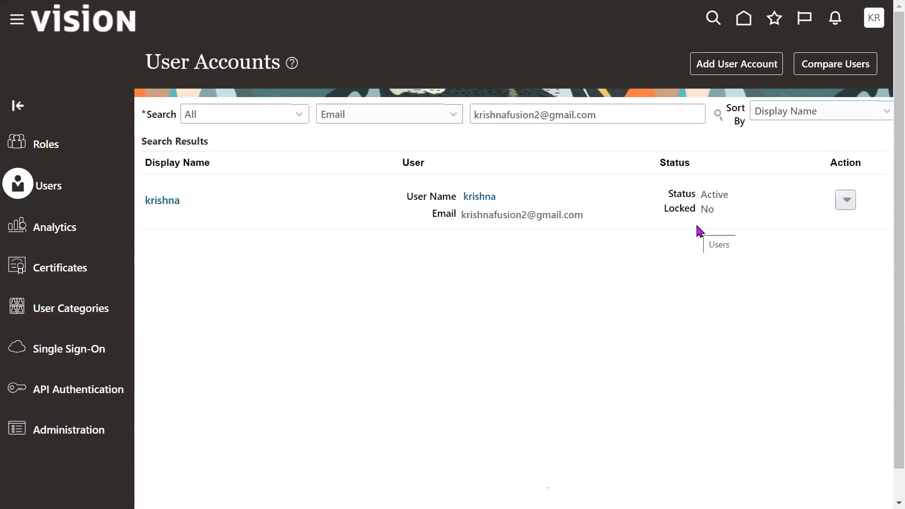
- Leave full screen, switch to Firefox and sign the new user out of Oracle Applications Cloud, giving the logout consent
key(F11)
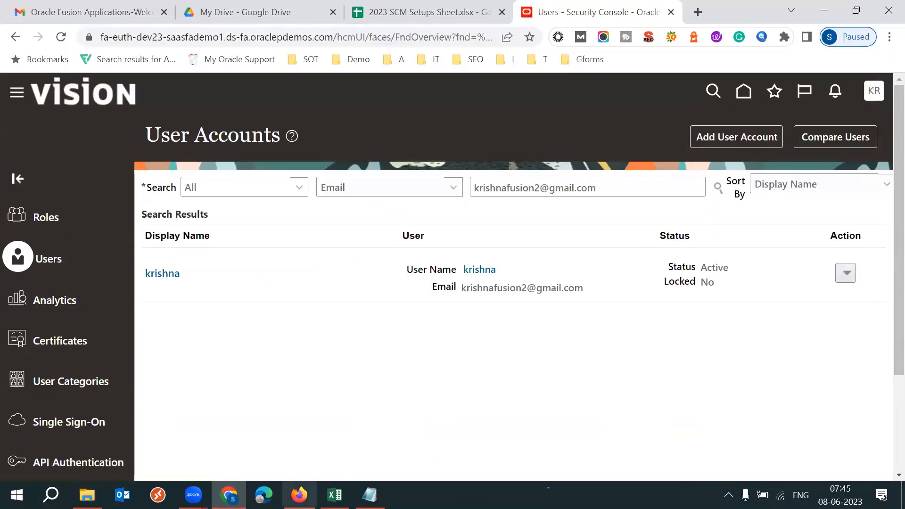
mouse_move(299, 495)
click(366, 409)
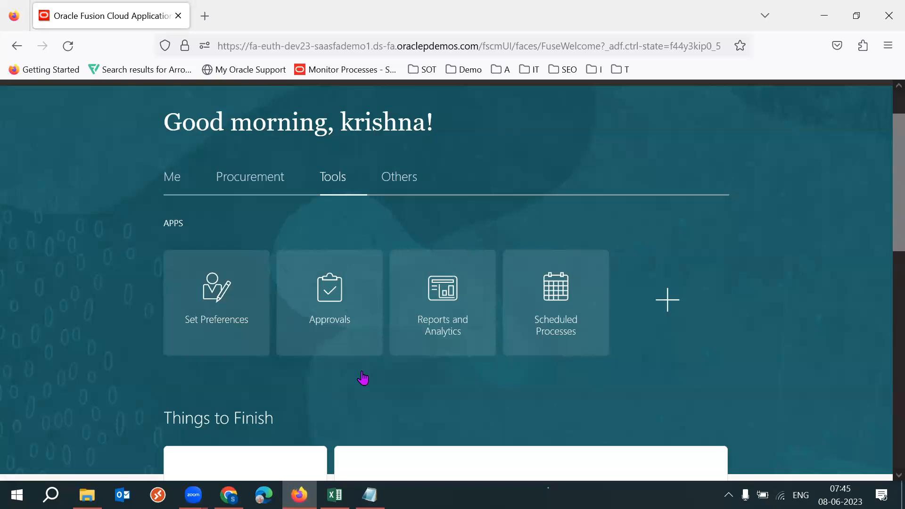
scroll(887, 194, up, 2)
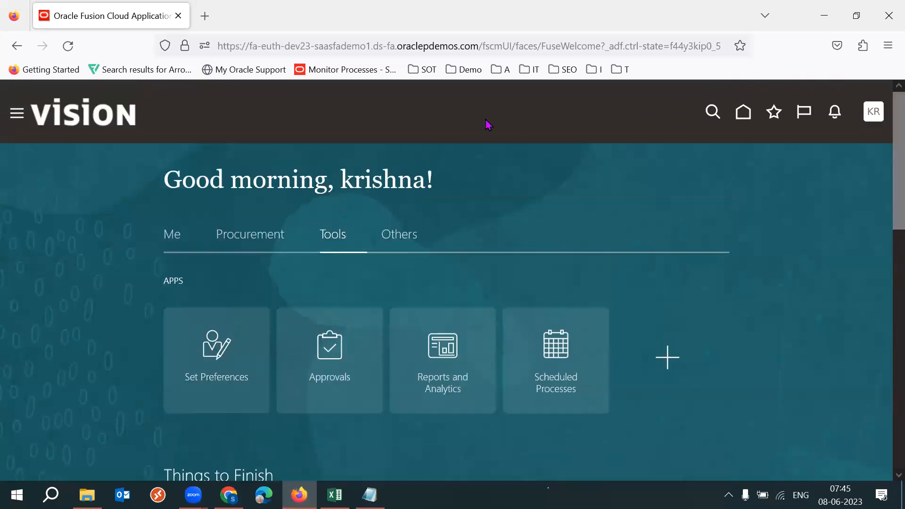
drag(329, 184, 667, 196)
click(666, 196)
click(872, 113)
click(836, 148)
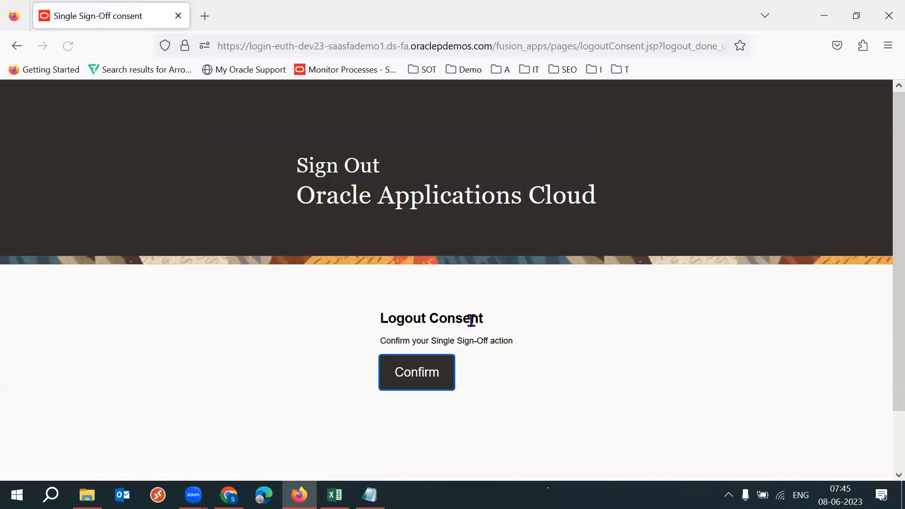
click(416, 372)
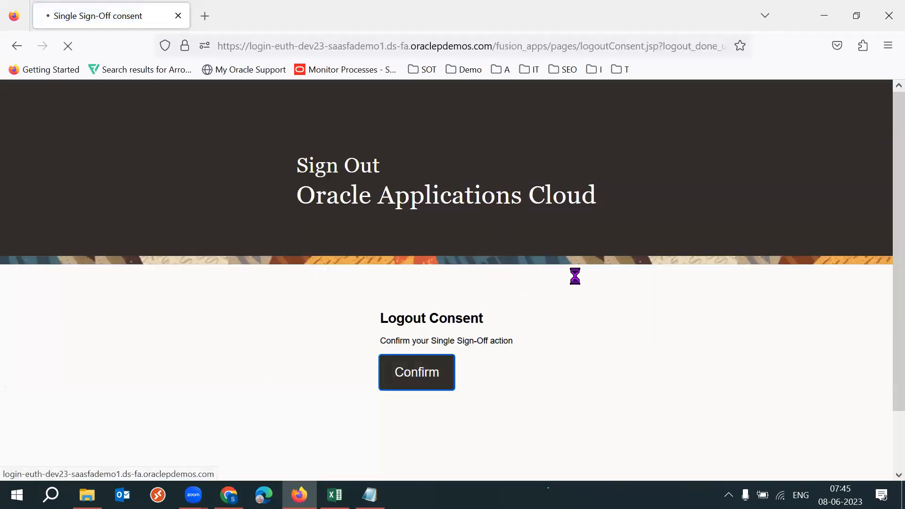
- Sign in again to Oracle Applications Cloud with the new user's saved user ID and account password for this website
text(krishn)
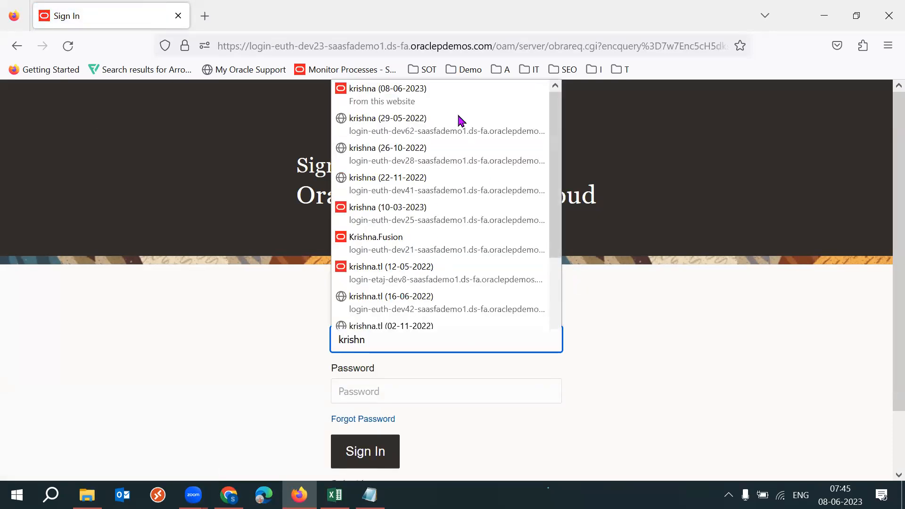
click(437, 96)
click(365, 451)
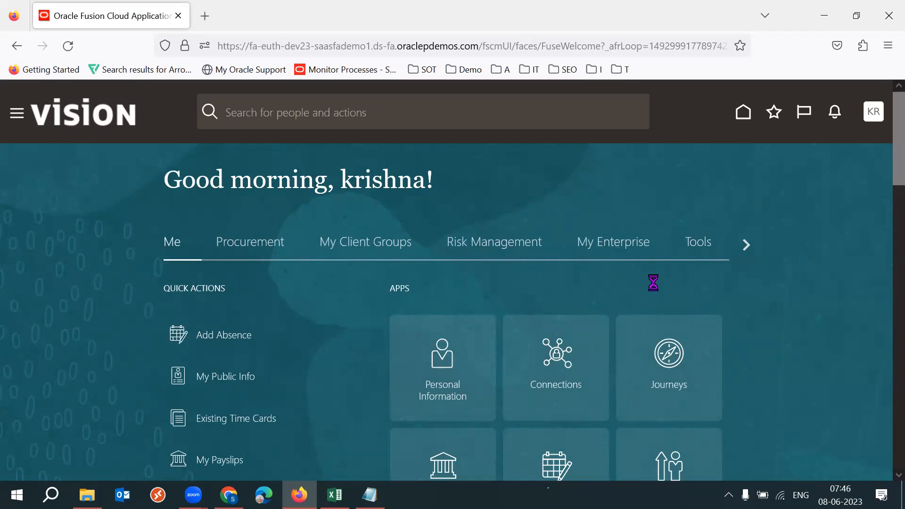
- Open the Security Console from the Tools apps and look over its user accounts page
click(709, 241)
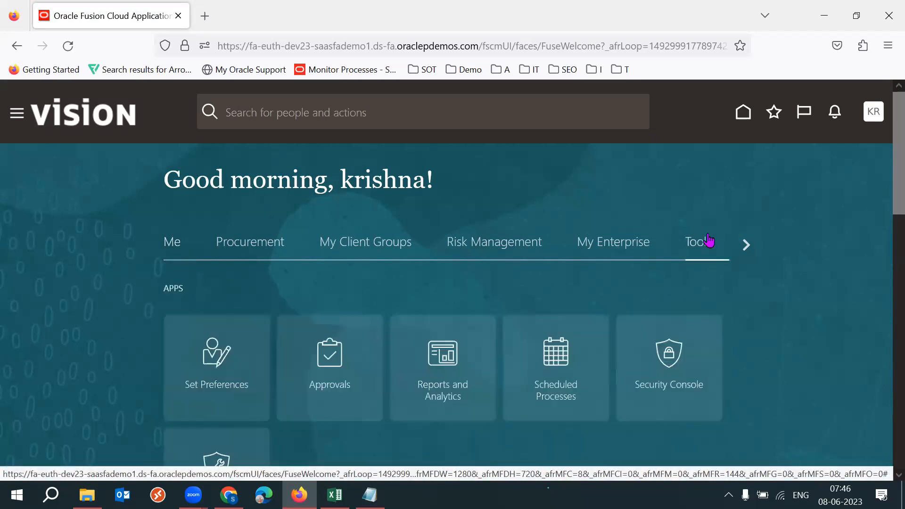
scroll(889, 183, down, 3)
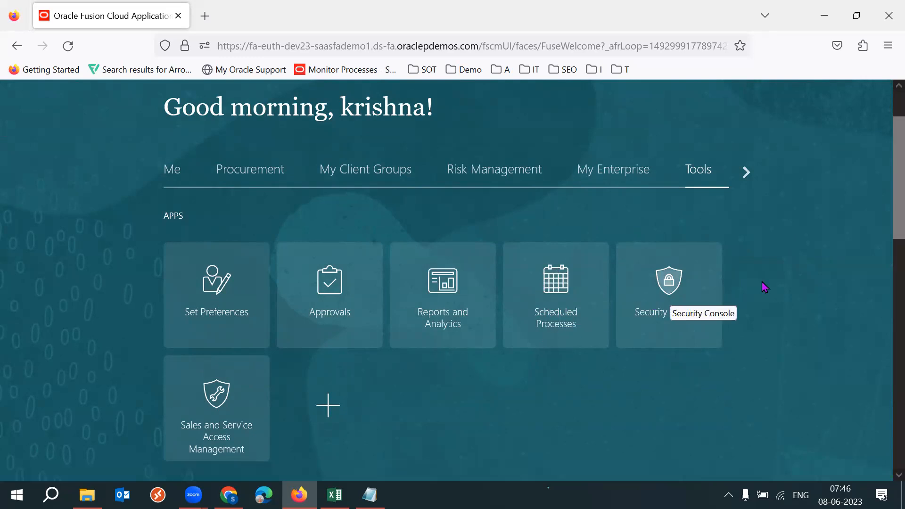
click(687, 307)
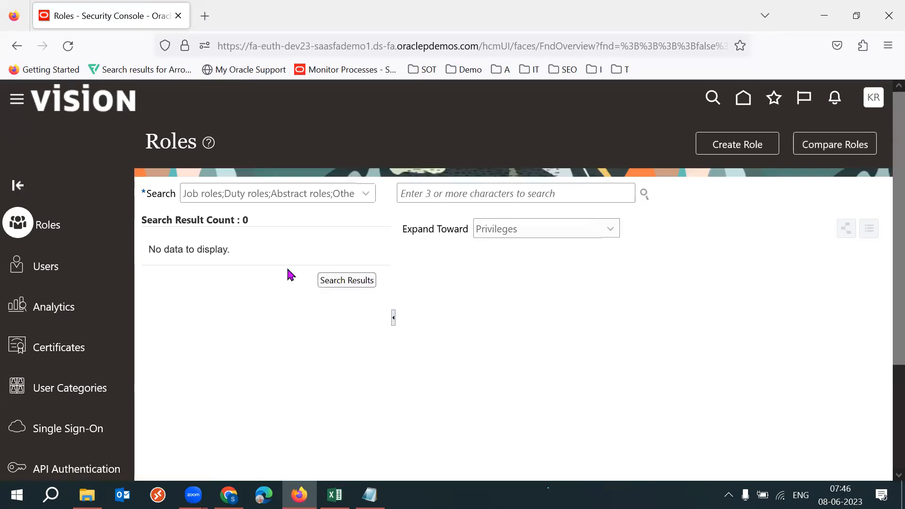
click(63, 272)
drag(895, 233, 895, 282)
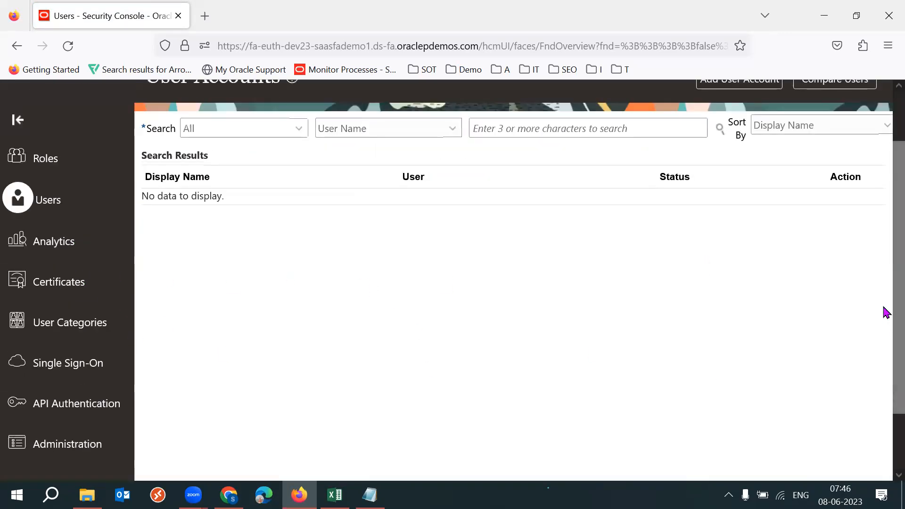
scroll(884, 274, up, 2)
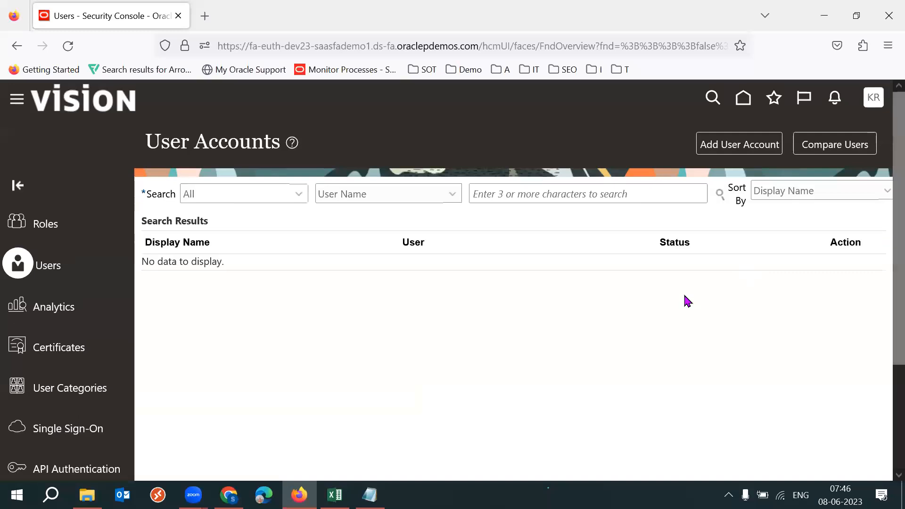
- Return to the home page, open Scheduled Processes and start scheduling a new process
click(743, 103)
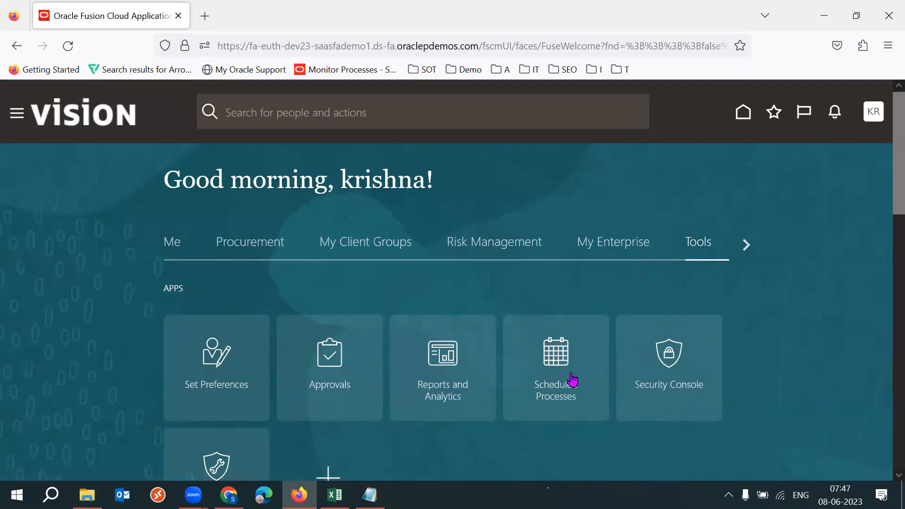
click(560, 384)
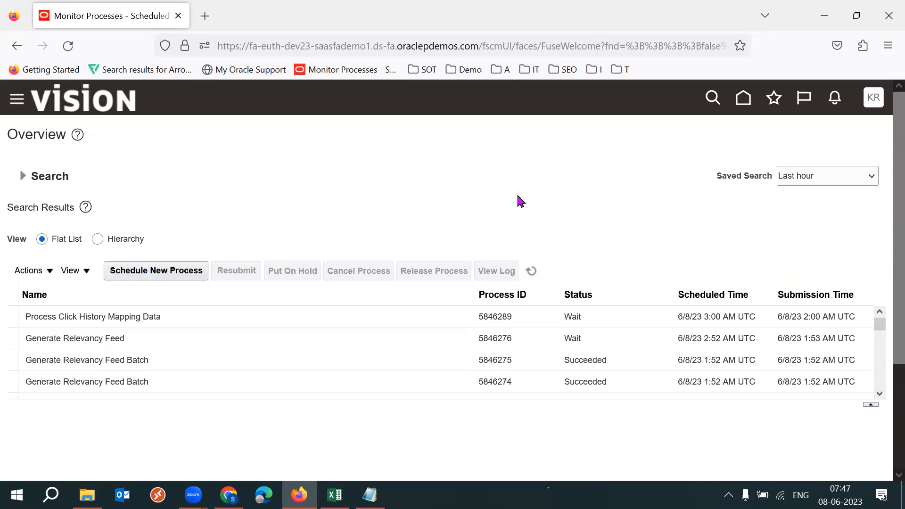
click(159, 274)
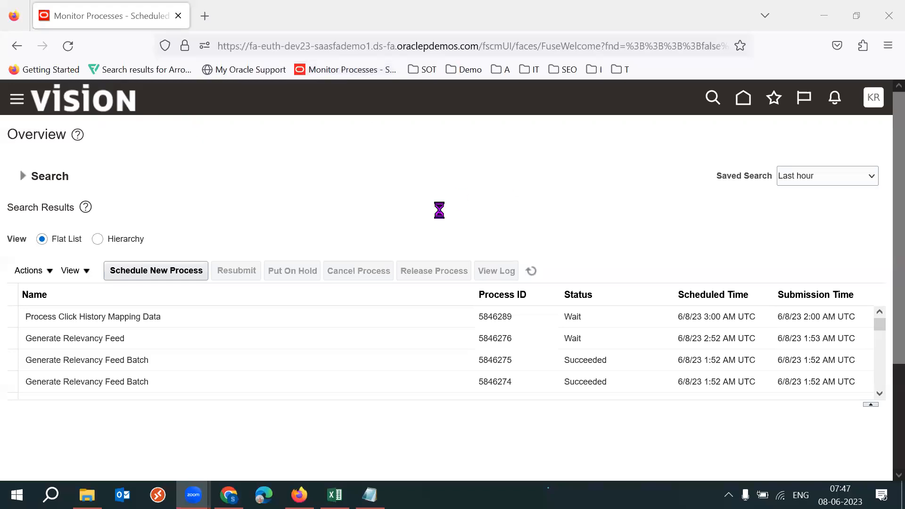
click(174, 271)
click(173, 270)
- Switch to Chrome and review the Employee and IT Security Manager role descriptions in cell D23 of the SCM setups sheet
click(228, 494)
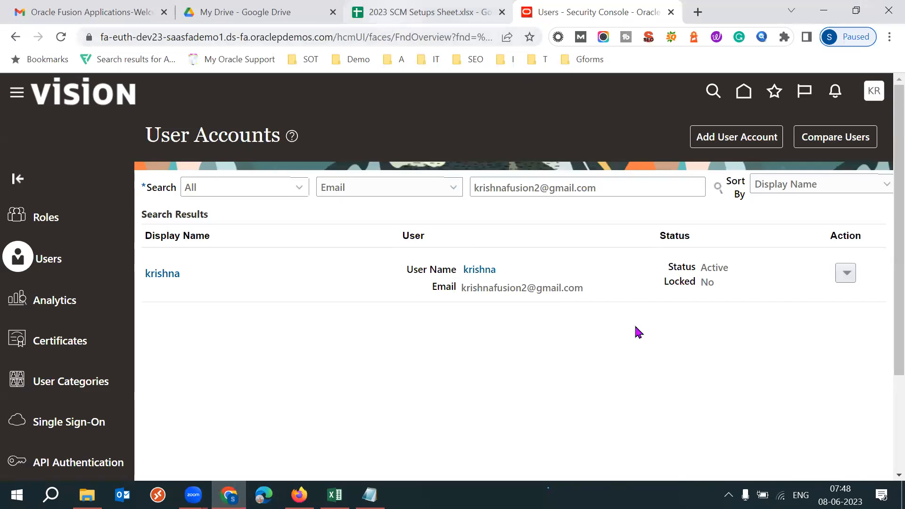
click(428, 13)
double_click(441, 334)
double_click(334, 335)
click(383, 335)
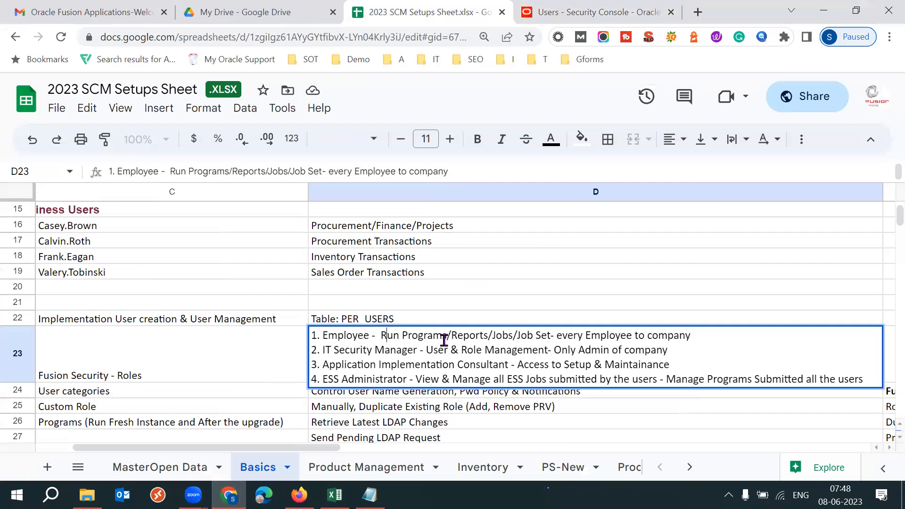
shift+click(444, 339)
drag(444, 339, 491, 338)
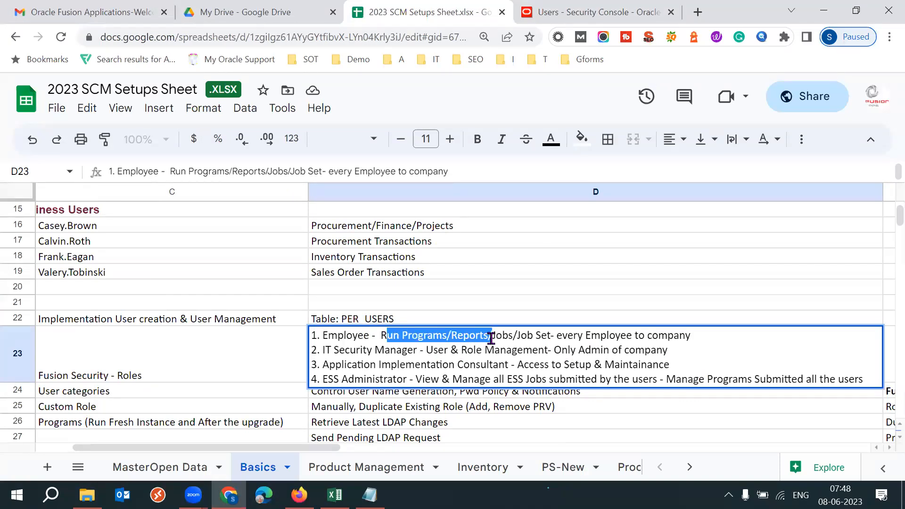
click(557, 336)
drag(585, 336, 696, 332)
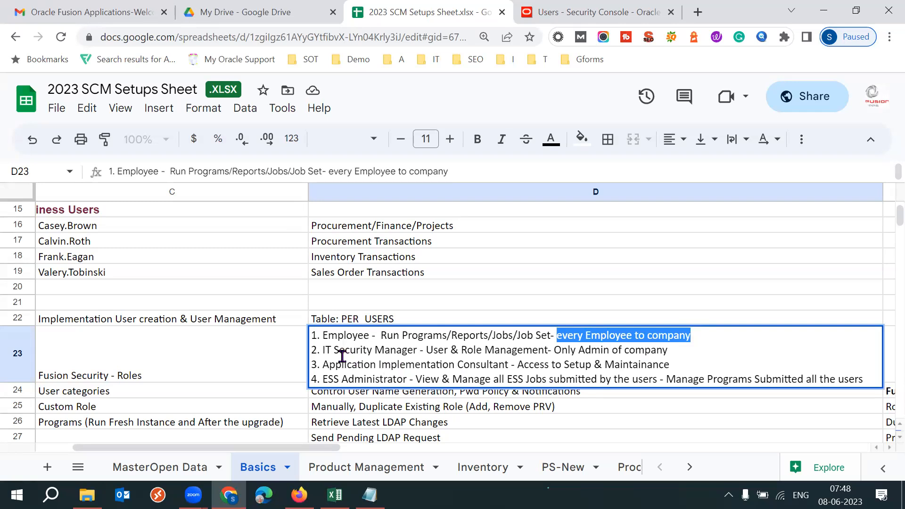
drag(323, 351, 670, 350)
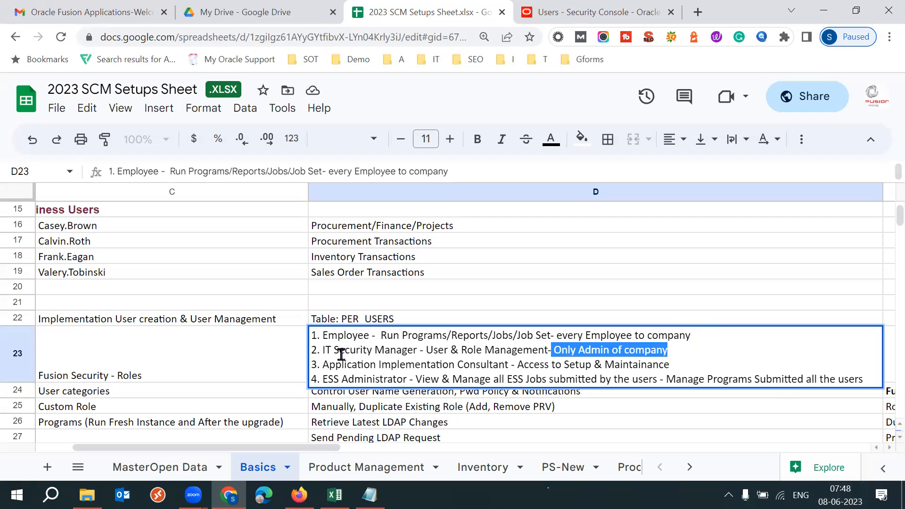
drag(321, 350, 413, 350)
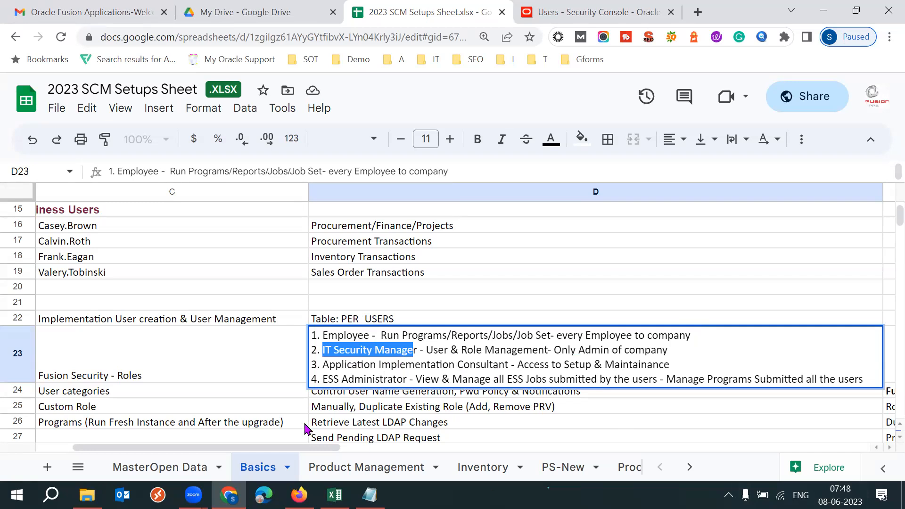
- Switch back to Firefox and choose the Locked Users job as the new process to schedule
click(299, 495)
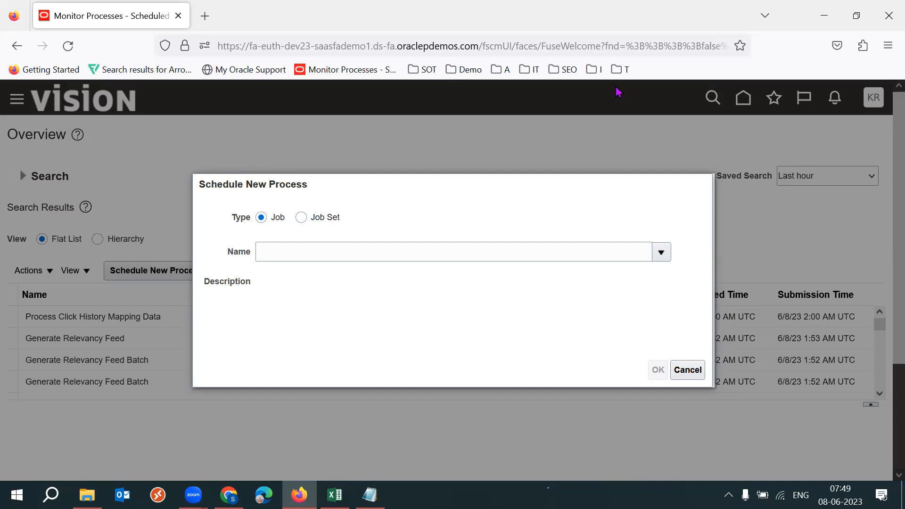
click(662, 253)
drag(894, 272, 894, 339)
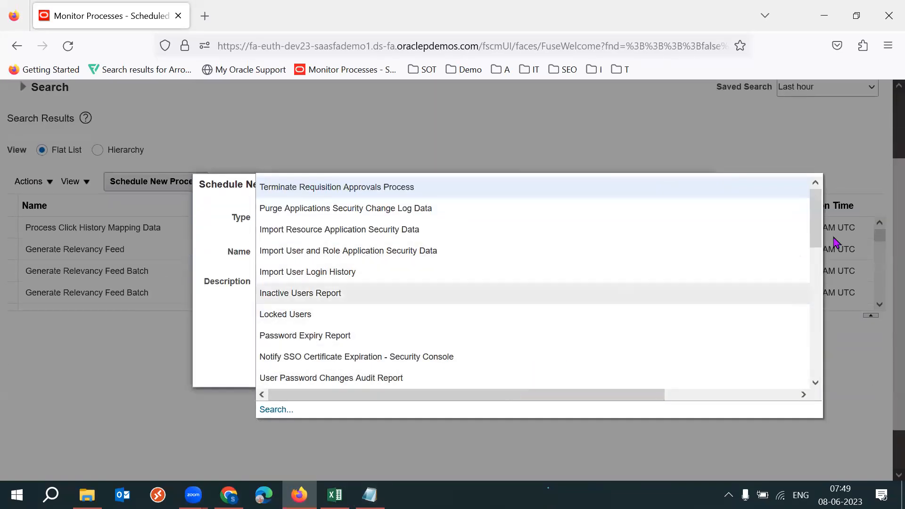
mouse_move(815, 217)
mouse_down()
mouse_move(828, 367)
mouse_move(820, 215)
mouse_up()
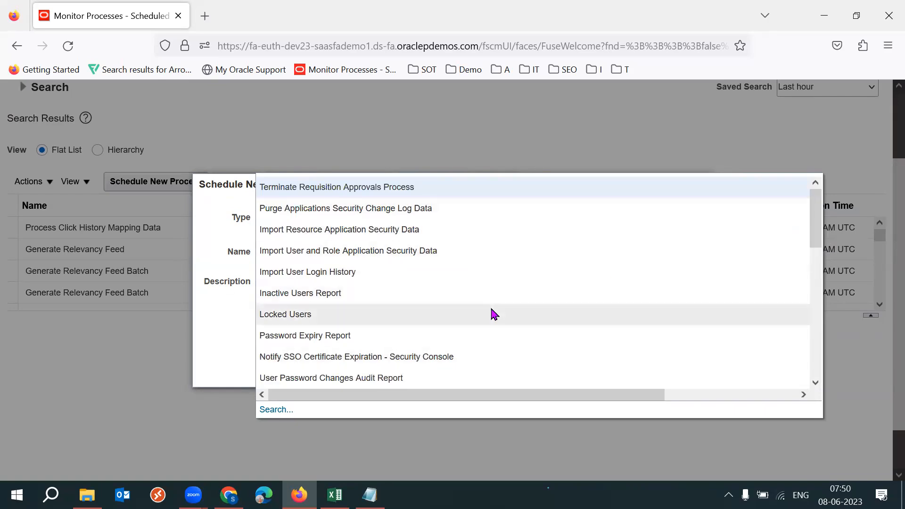
click(387, 314)
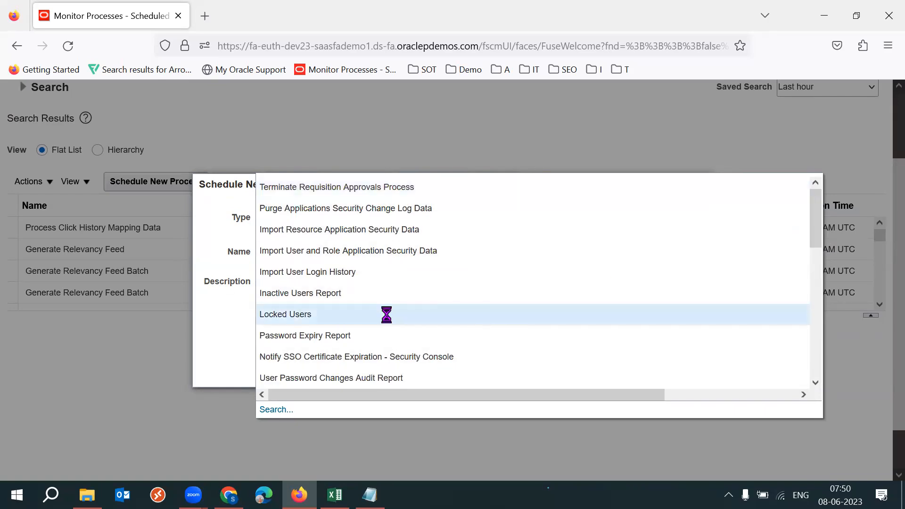
triple_click(393, 251)
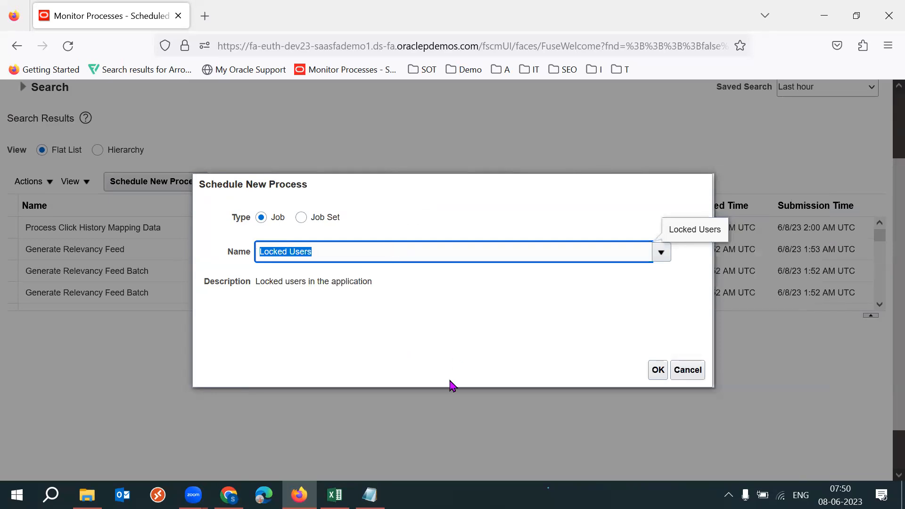
- Replace Locked Users with the Inactive Users Report job as the process to schedule
drag(275, 279, 362, 288)
click(625, 355)
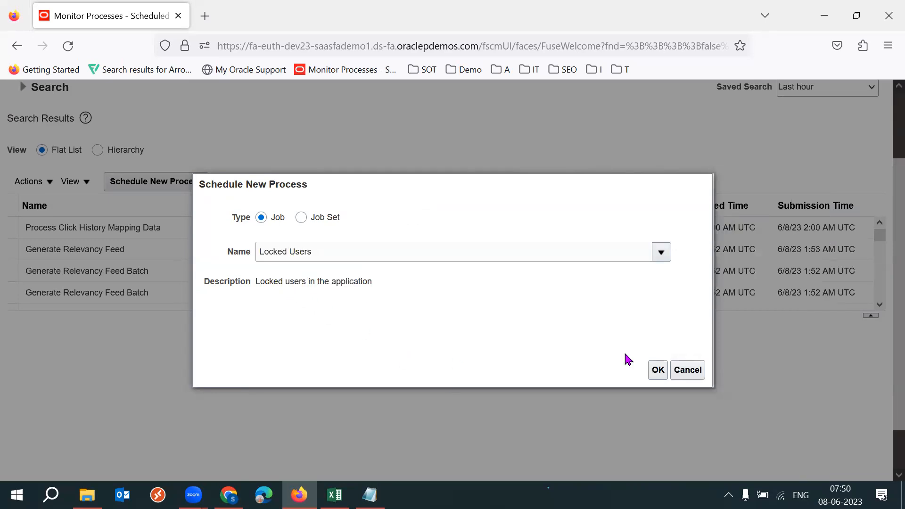
click(661, 251)
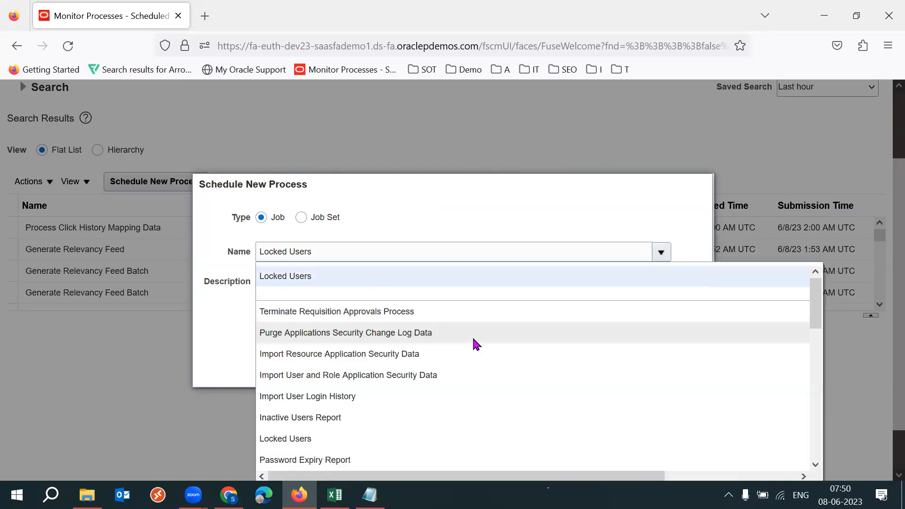
click(559, 417)
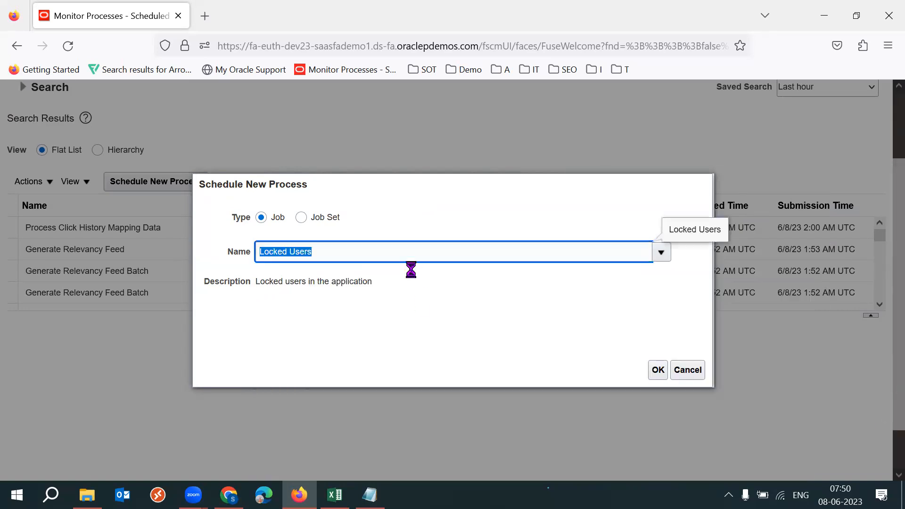
triple_click(382, 251)
click(441, 302)
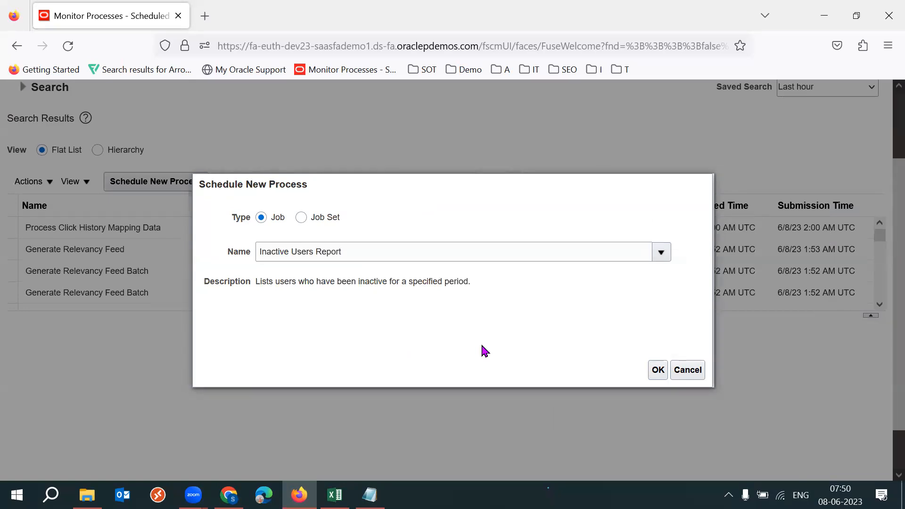
- Look over the list of available jobs again, keeping Inactive Users Report selected
triple_click(365, 254)
click(575, 346)
drag(893, 322, 894, 359)
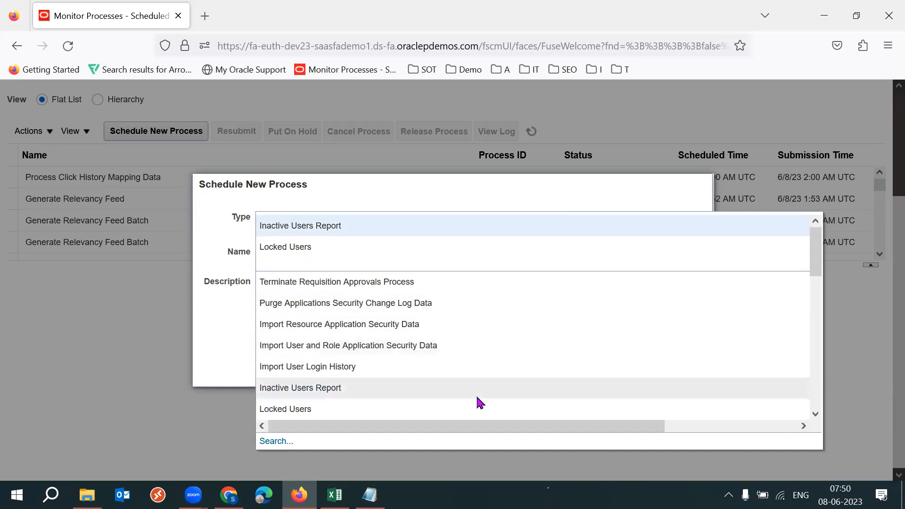
click(359, 229)
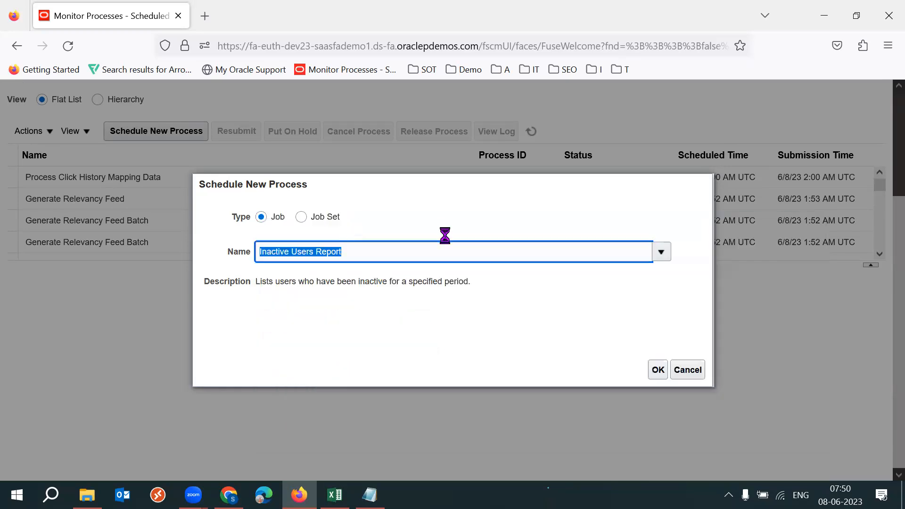
triple_click(402, 249)
click(557, 329)
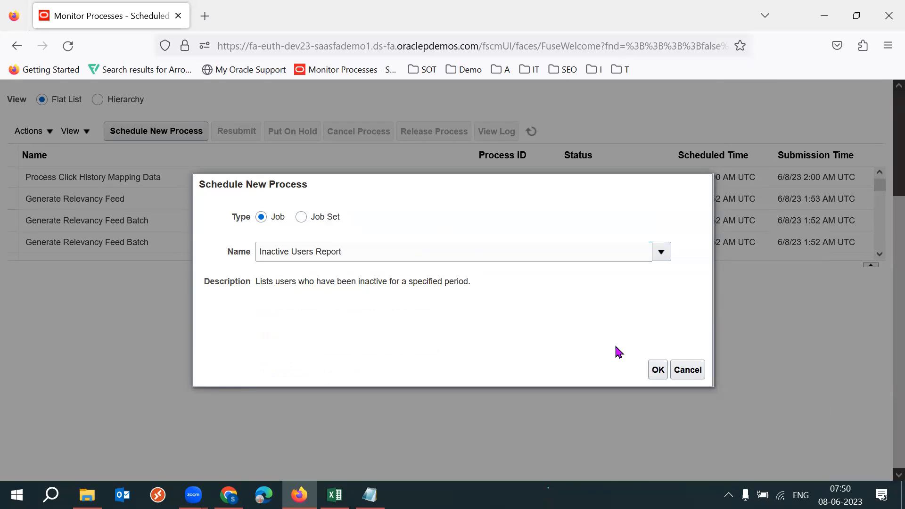
- Confirm Inactive Users Report with type Job and view its process details in full screen
triple_click(355, 255)
drag(352, 218, 320, 221)
click(380, 319)
drag(341, 224, 315, 221)
click(497, 310)
triple_click(418, 256)
click(571, 340)
click(658, 370)
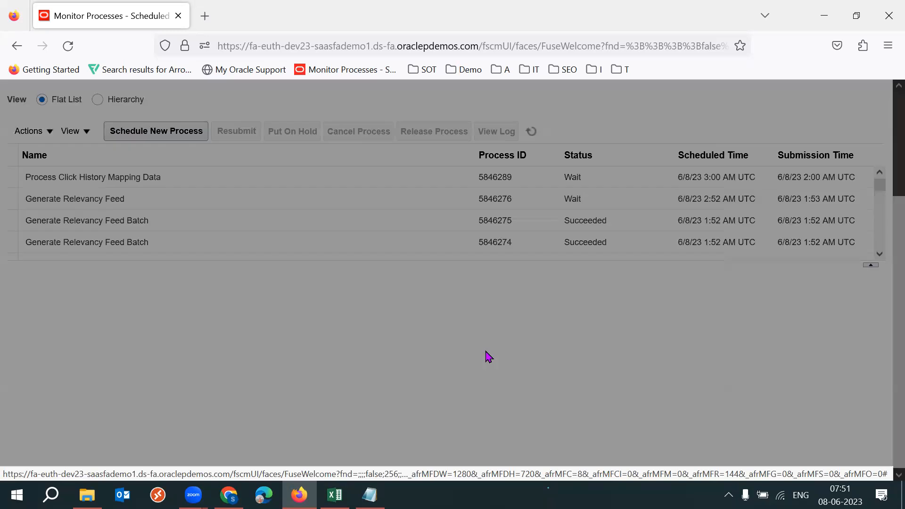
key(F11)
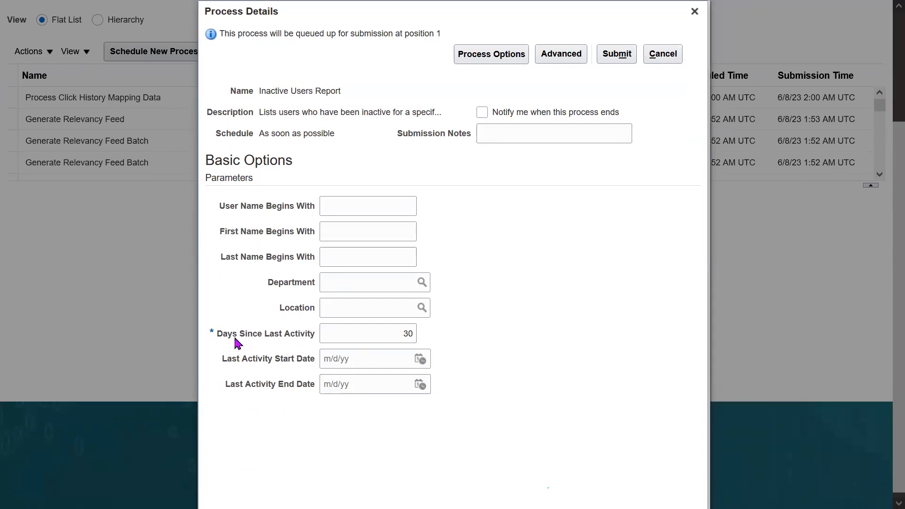
- Set the Days Since Last Activity parameter of the Inactive Users Report to 20
drag(218, 335, 312, 337)
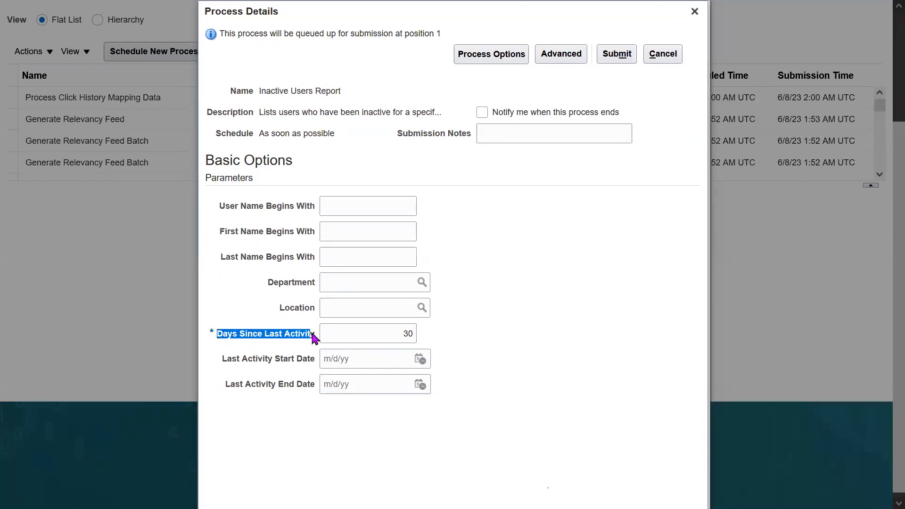
triple_click(311, 338)
double_click(310, 337)
click(498, 339)
click(378, 333)
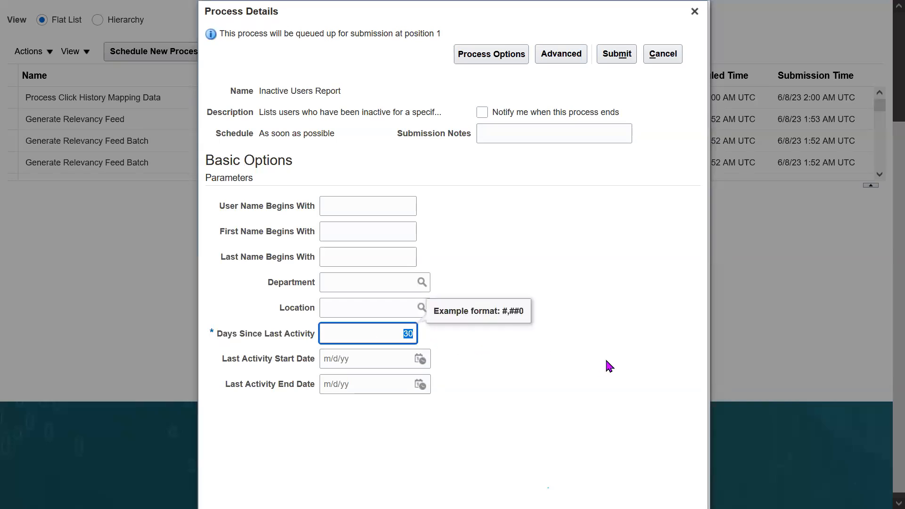
text(20)
drag(399, 338, 451, 338)
click(586, 361)
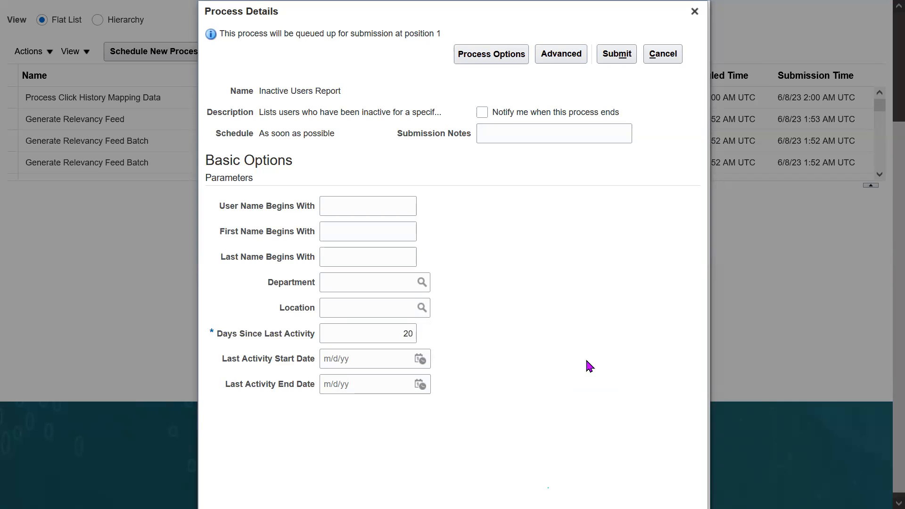
- Submit the Inactive Users Report process, dismiss the confirmation and refresh the process list
click(613, 56)
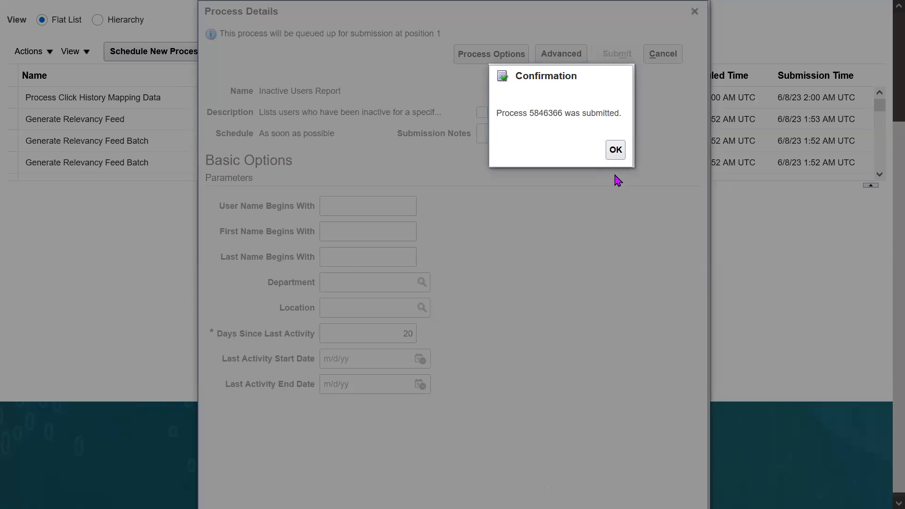
click(616, 150)
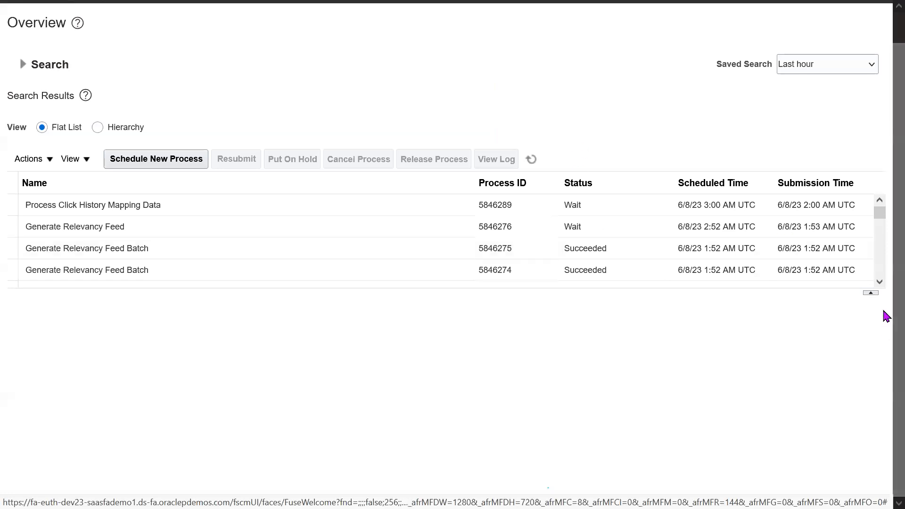
scroll(883, 278, up, 1)
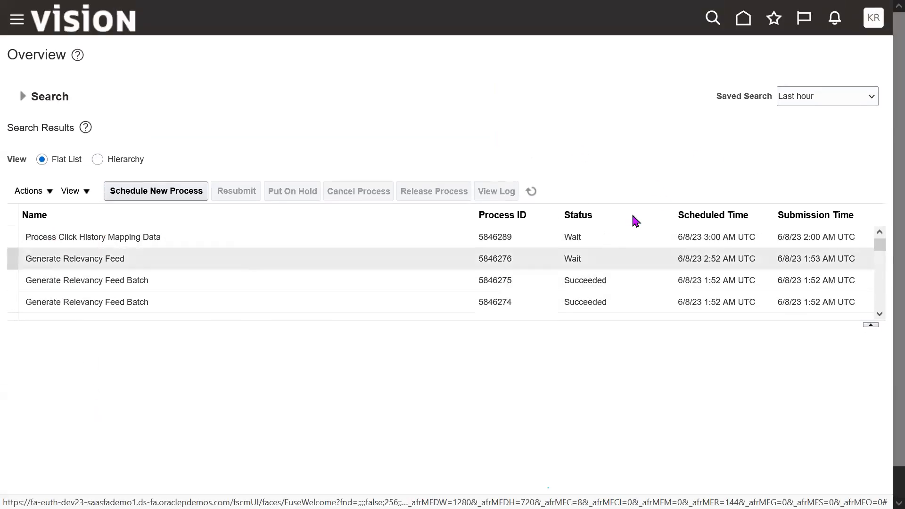
click(532, 193)
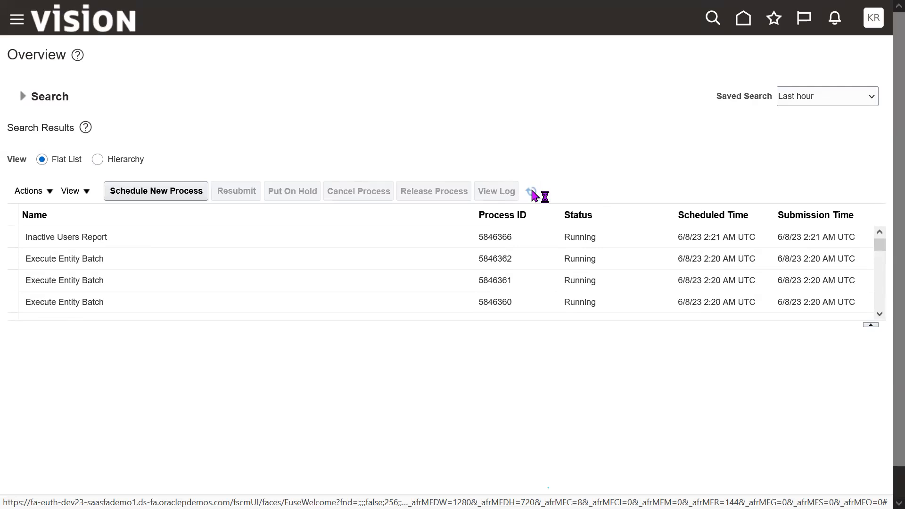
- Examine the Inactive Users Report row's process ID, status, scheduled time and submission time
triple_click(78, 233)
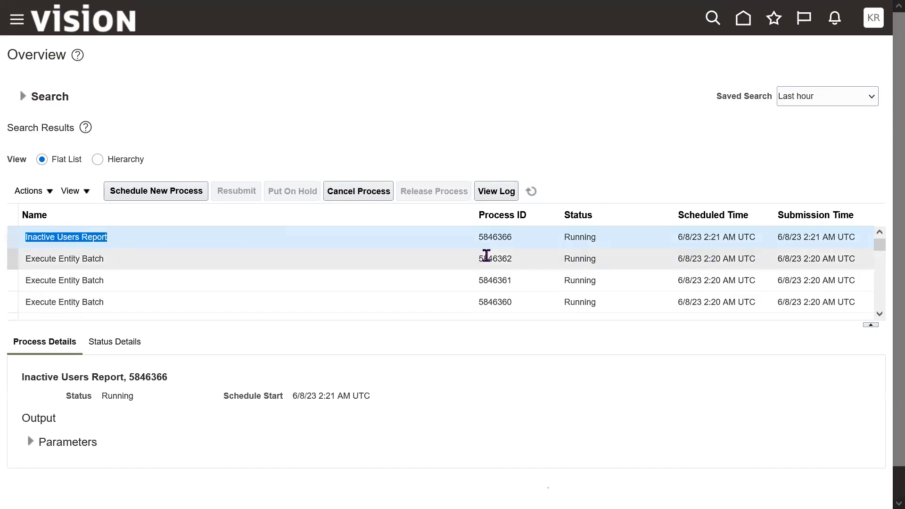
double_click(502, 238)
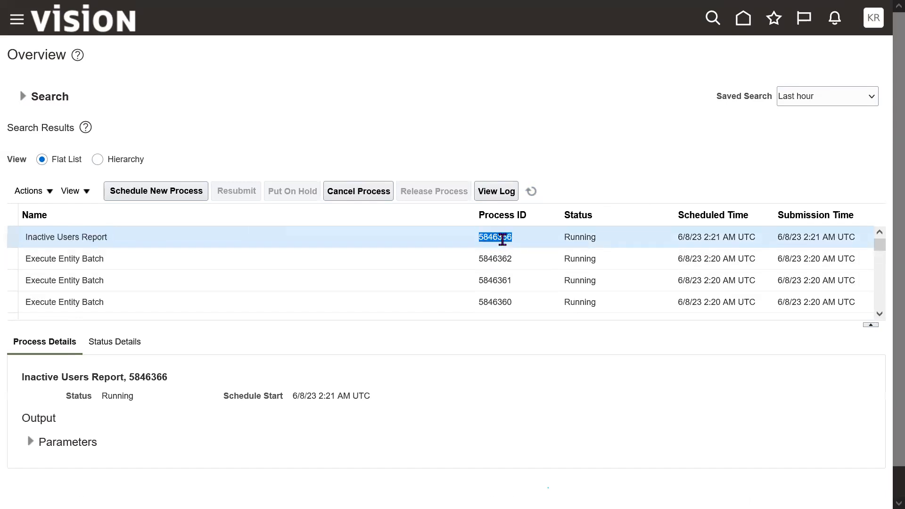
double_click(571, 238)
triple_click(707, 240)
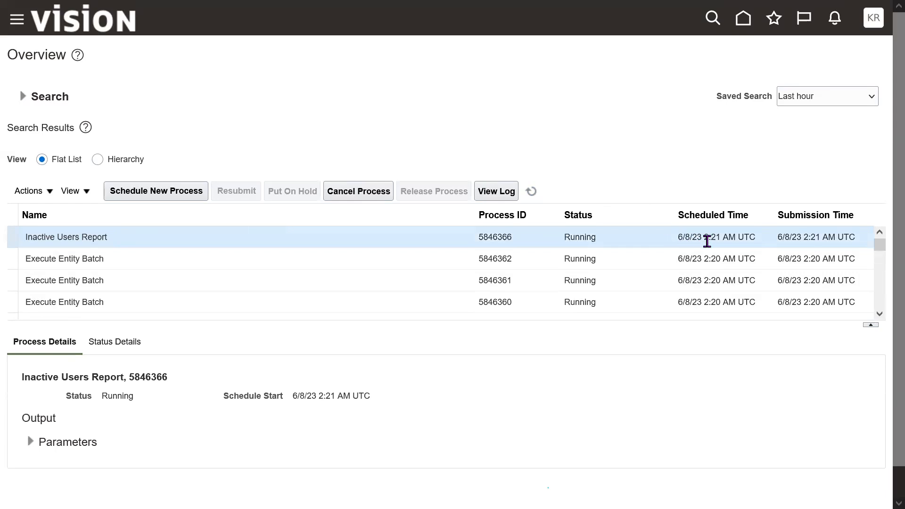
triple_click(801, 235)
triple_click(800, 236)
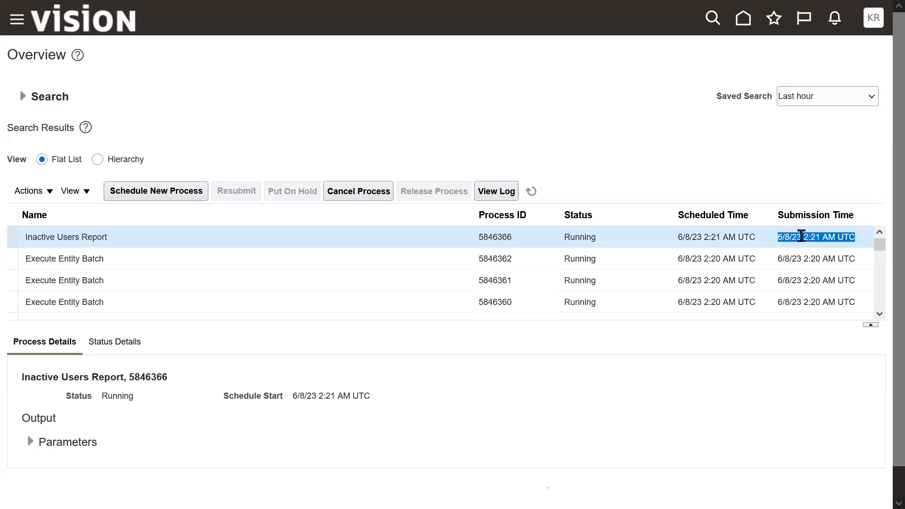
triple_click(801, 235)
triple_click(801, 236)
triple_click(801, 236)
triple_click(719, 237)
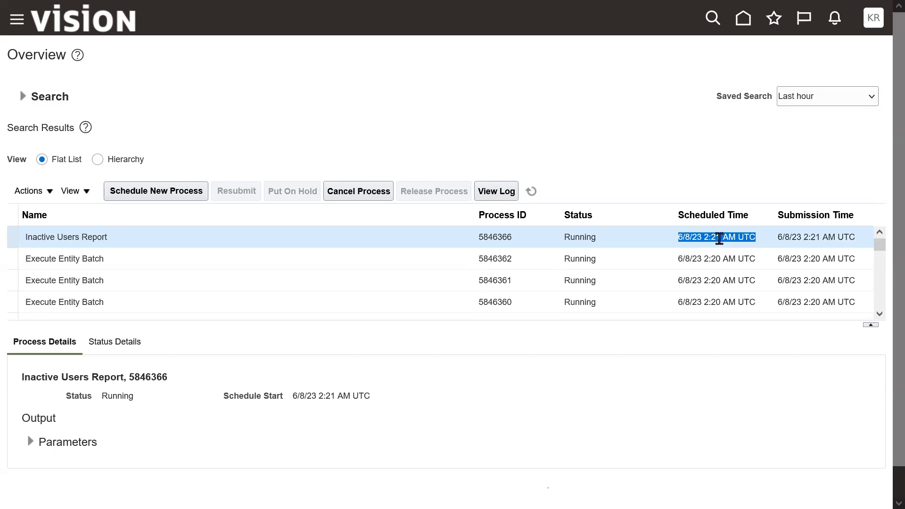
- Refresh the process list and check the Inactive Users Report's status and its log and output attachments
click(531, 191)
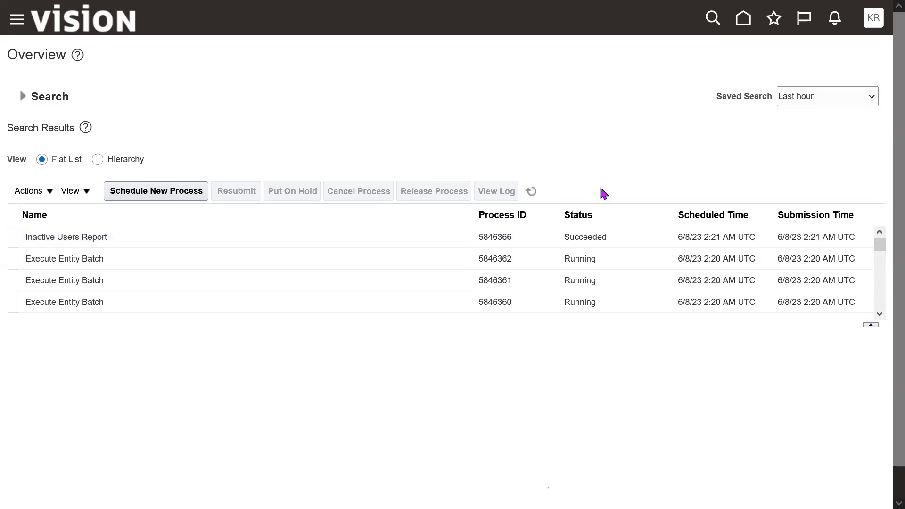
double_click(598, 238)
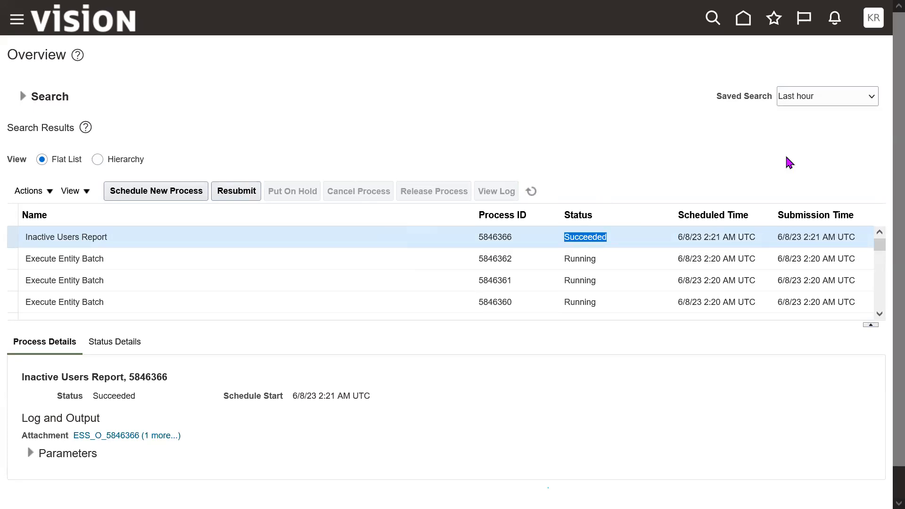
drag(41, 418, 96, 418)
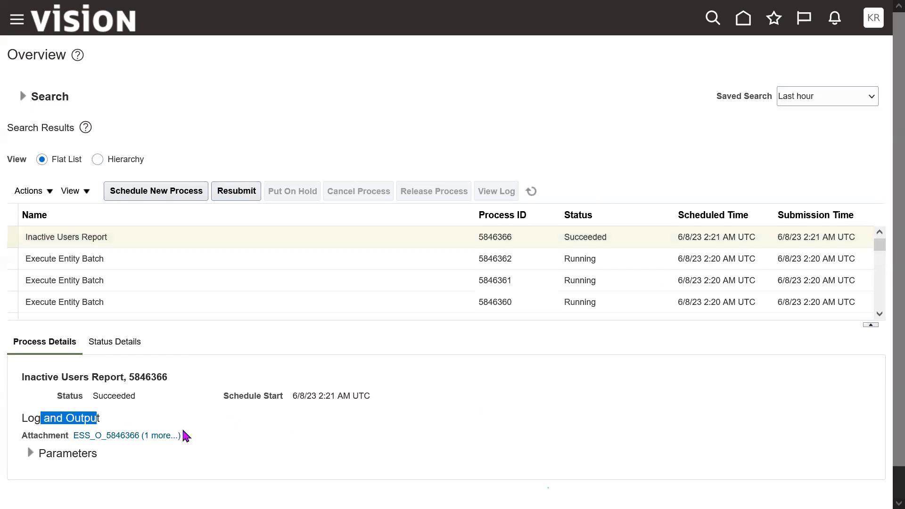
click(148, 442)
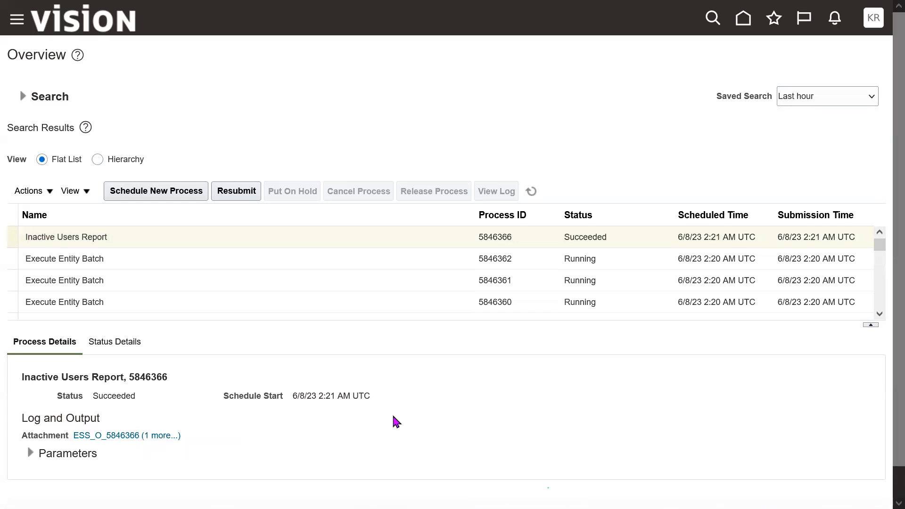
double_click(111, 239)
click(110, 237)
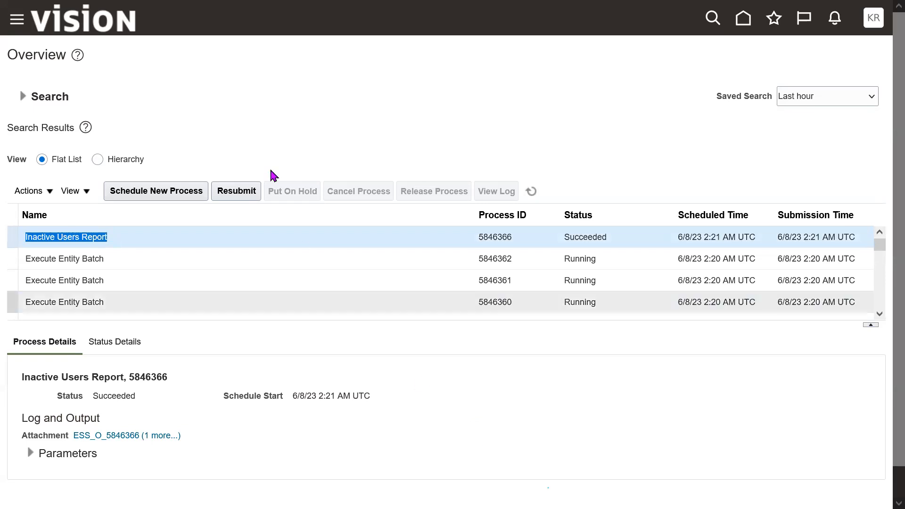
- Start scheduling another Inactive Users Report process and show its advanced options
click(161, 192)
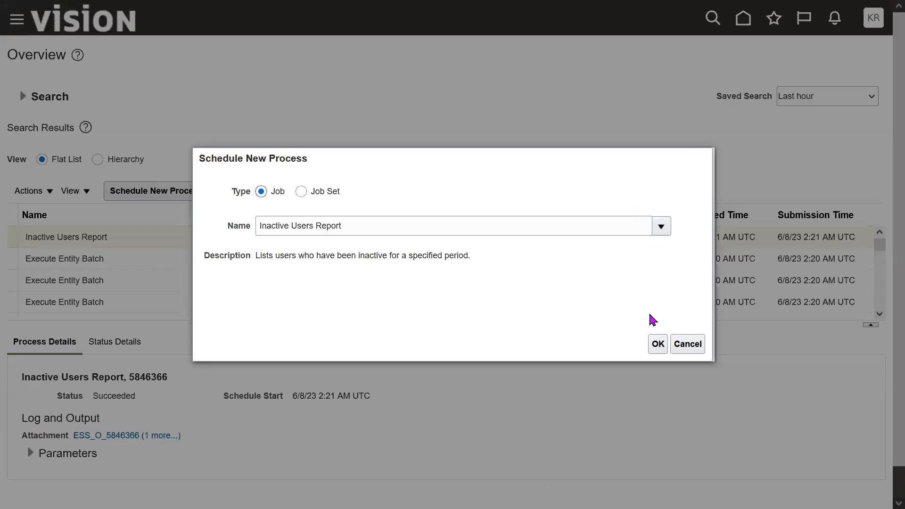
click(657, 349)
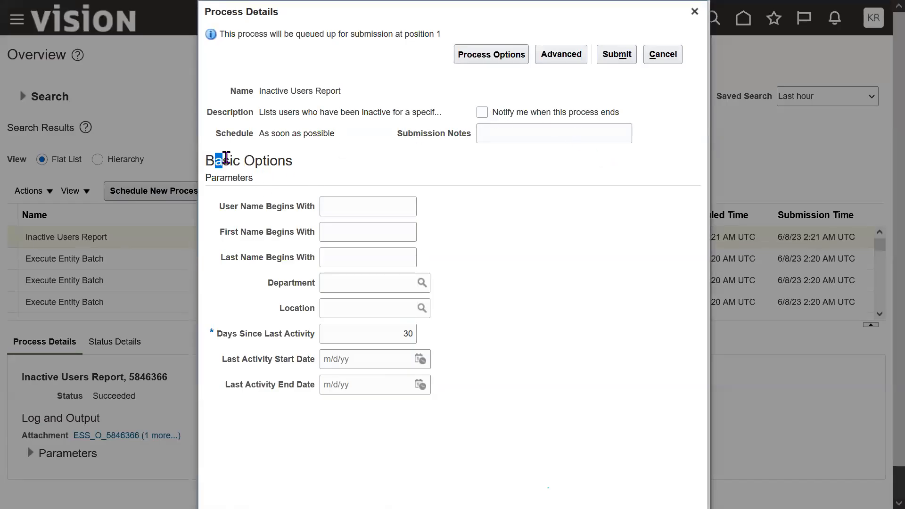
click(564, 56)
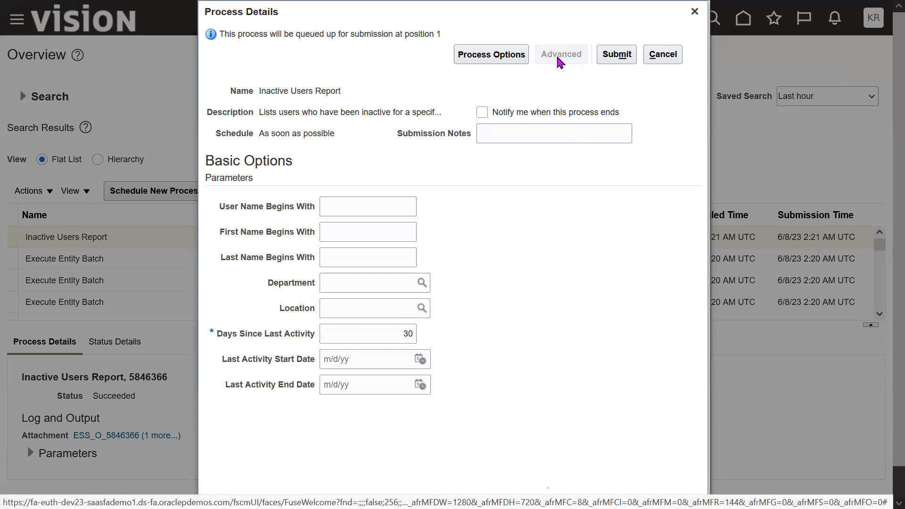
click(571, 57)
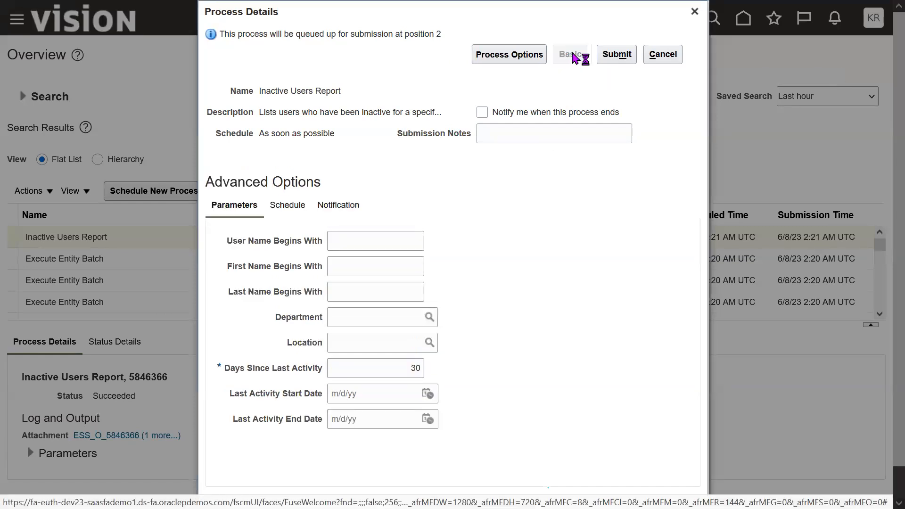
click(567, 59)
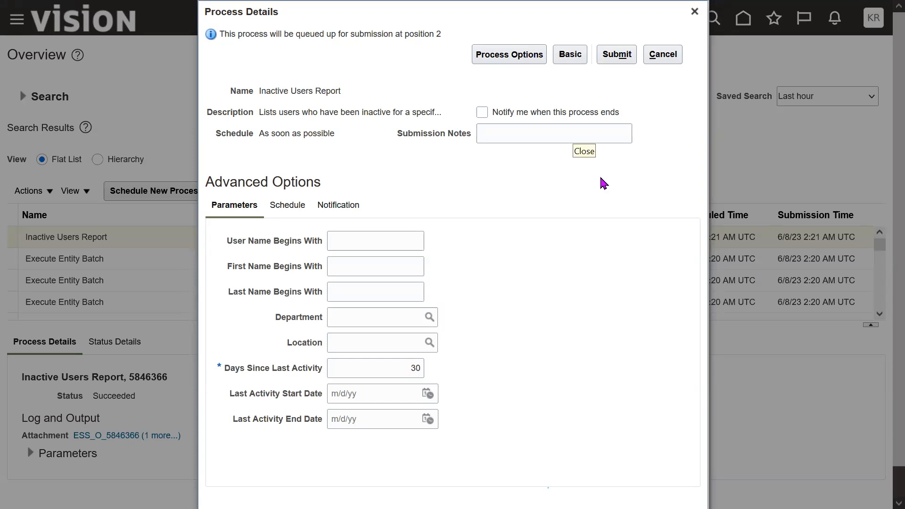
drag(260, 90, 348, 92)
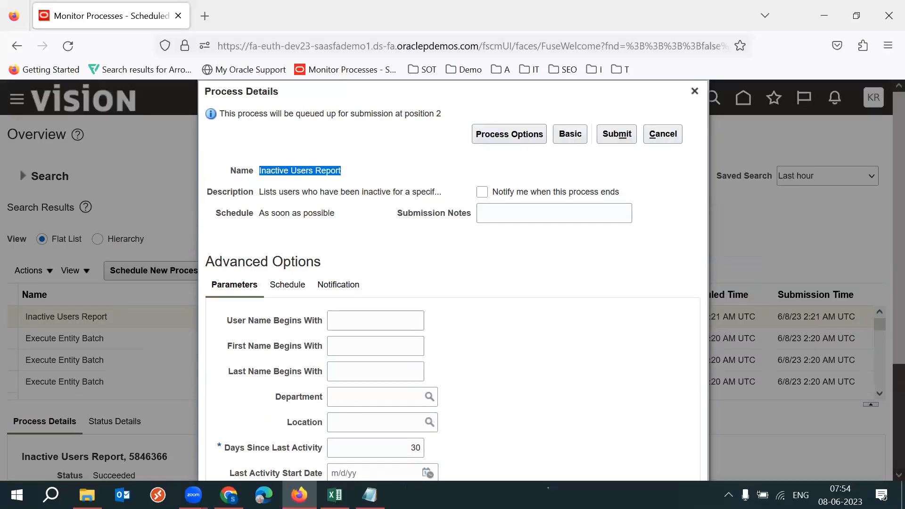
- Switch to Notepad and review the notes on the 3rd party system, integration code and Fusion System
click(370, 495)
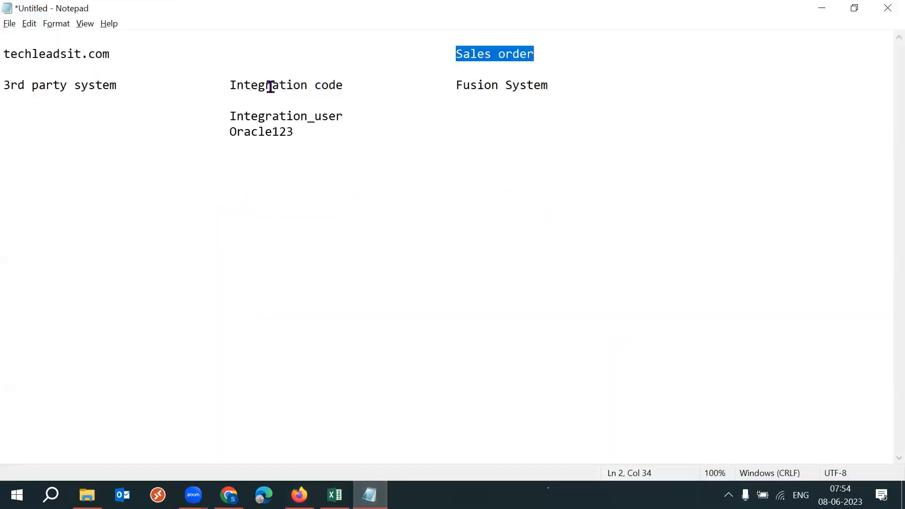
click(228, 85)
shift+click(342, 85)
drag(116, 84, 11, 85)
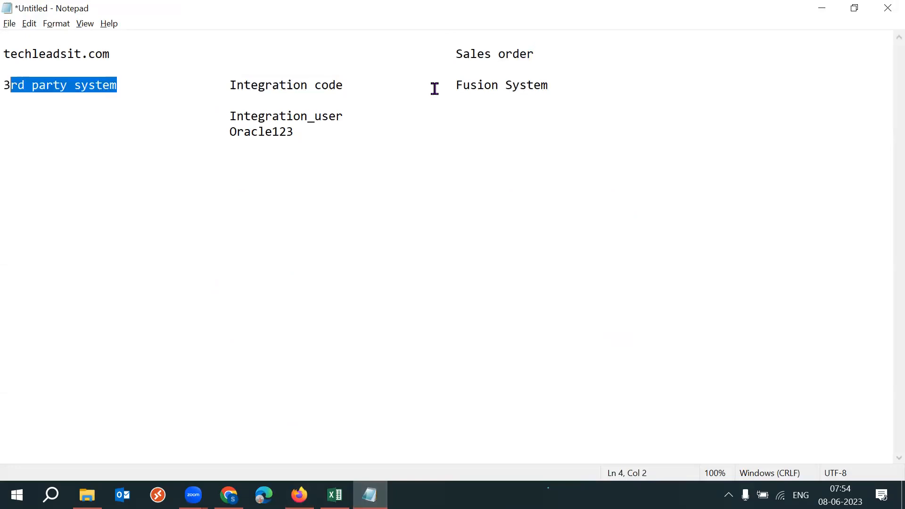
drag(456, 85, 548, 87)
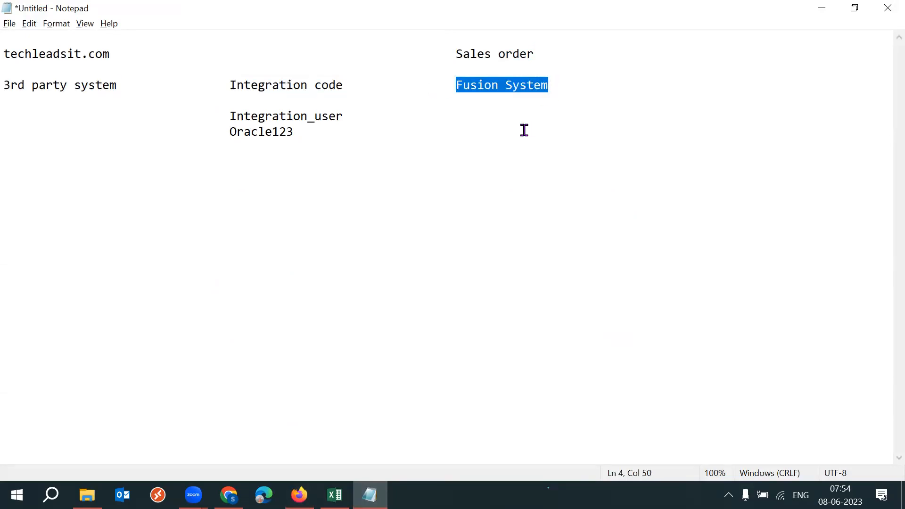
- Examine the notes on the integration code and its link to the Fusion System
drag(224, 86, 348, 87)
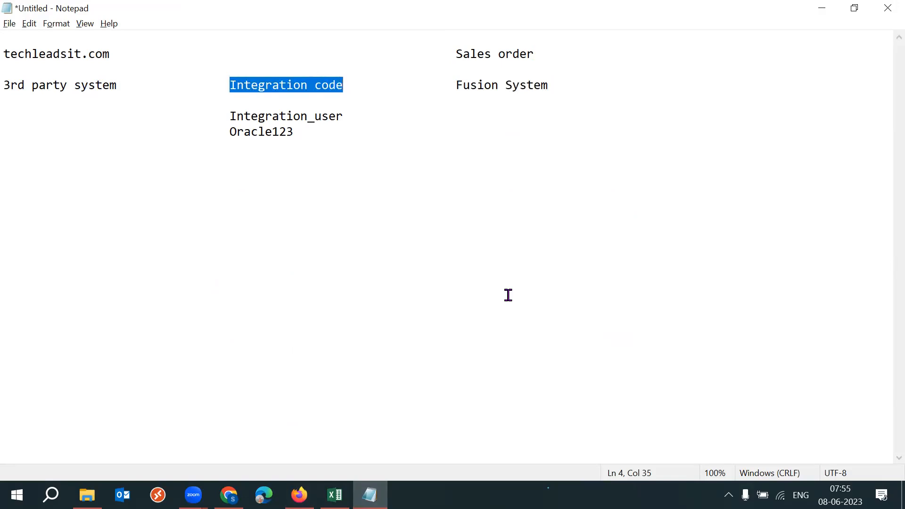
click(353, 95)
drag(223, 85, 348, 83)
click(382, 103)
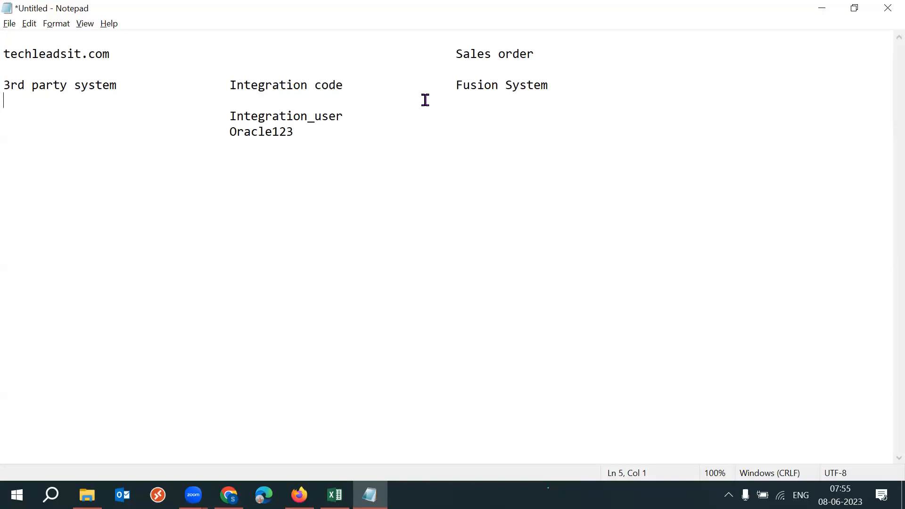
click(228, 86)
shift+click(335, 85)
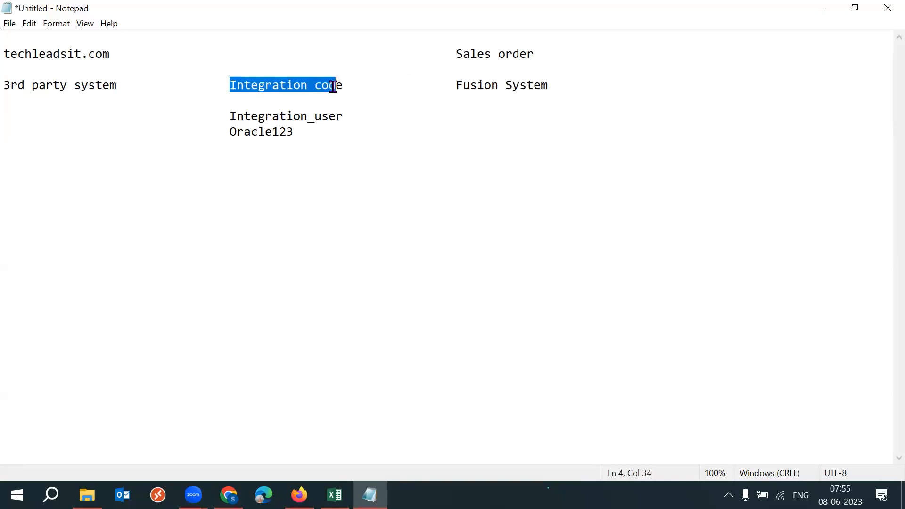
click(456, 85)
shift+click(562, 86)
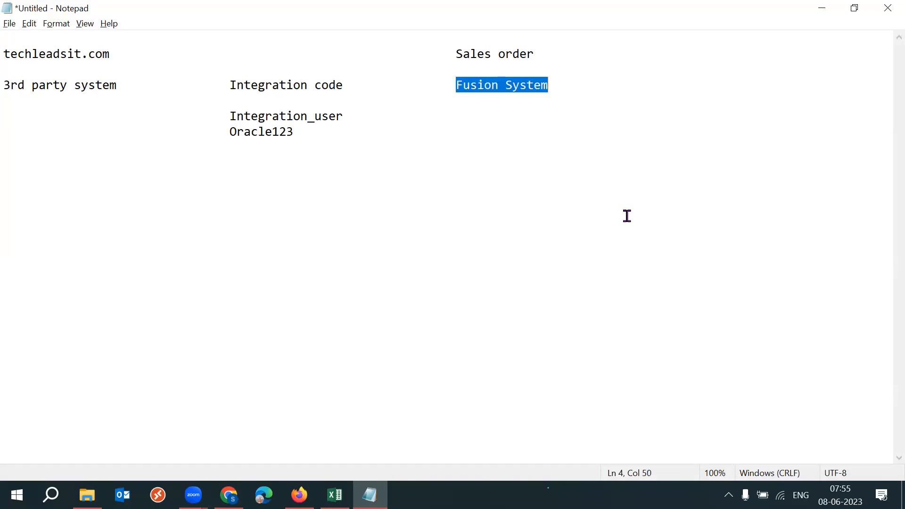
- Examine how the integration code's user name and password relate to the Fusion System and Sales order notes
drag(222, 117, 323, 131)
drag(233, 116, 286, 116)
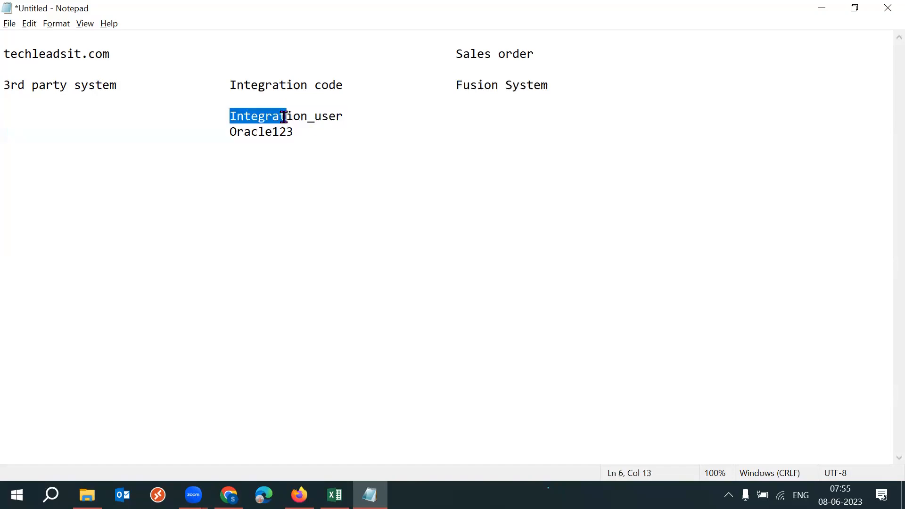
drag(348, 86, 314, 86)
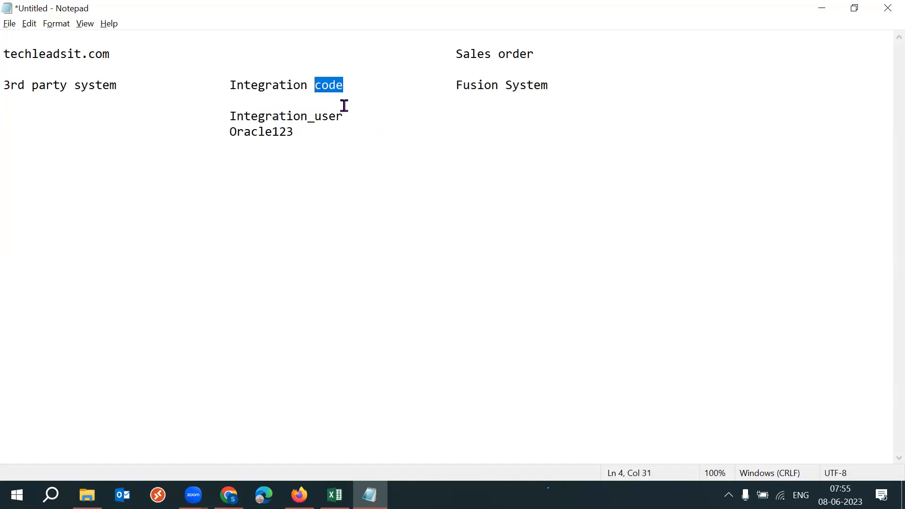
drag(234, 116, 322, 116)
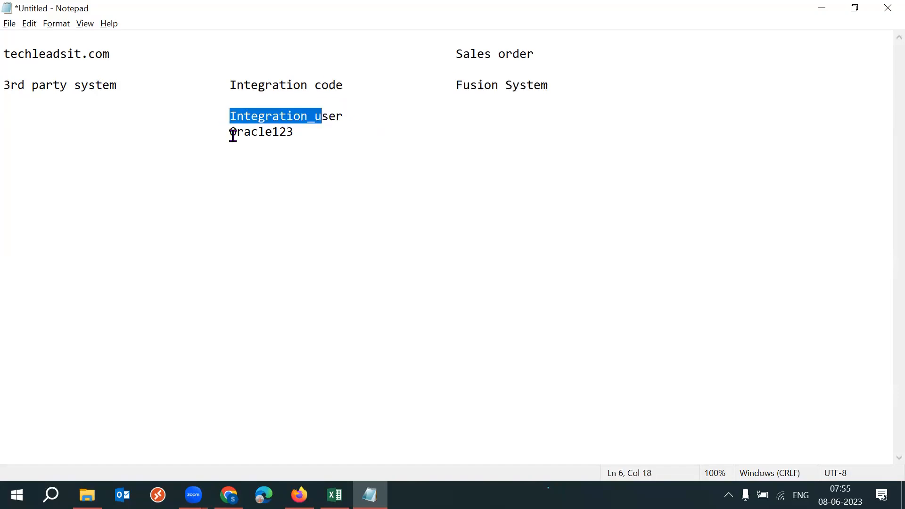
drag(232, 133, 279, 132)
drag(455, 86, 542, 85)
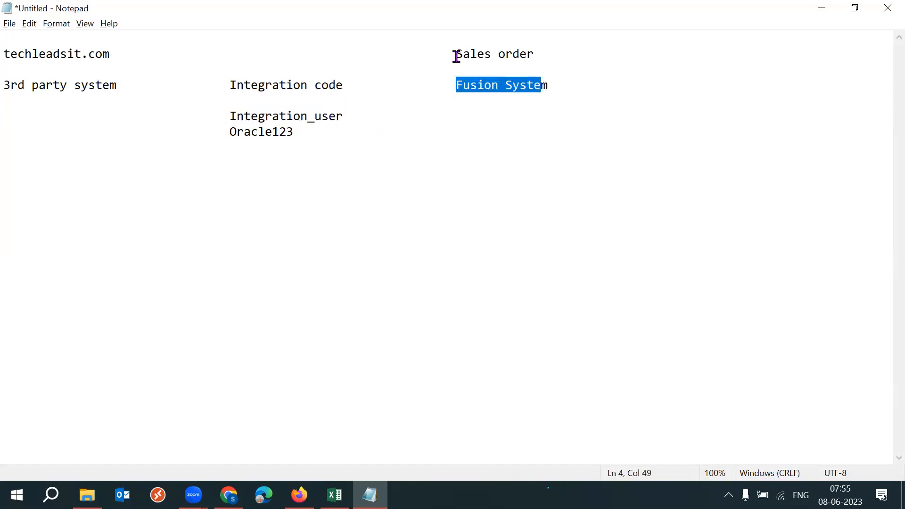
drag(455, 55, 539, 56)
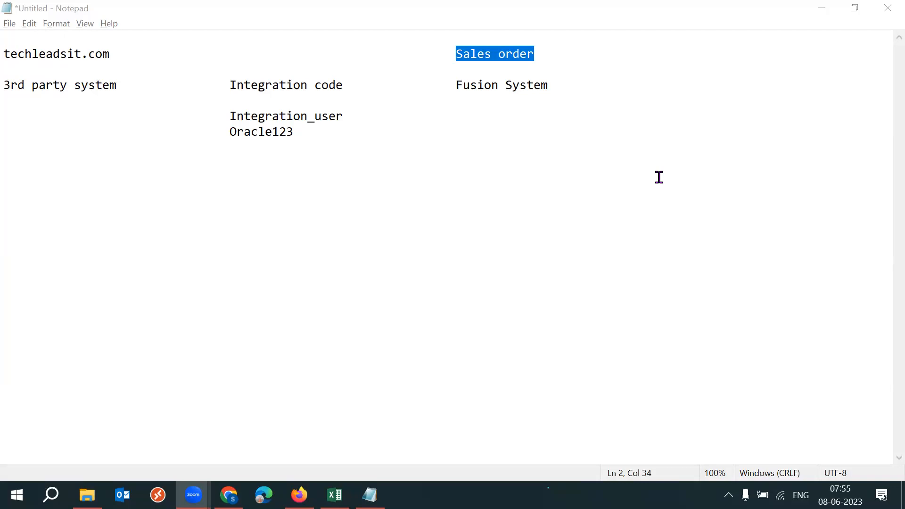
- Review the integration code heading with the user name and password lines noted beneath it
drag(229, 85, 344, 87)
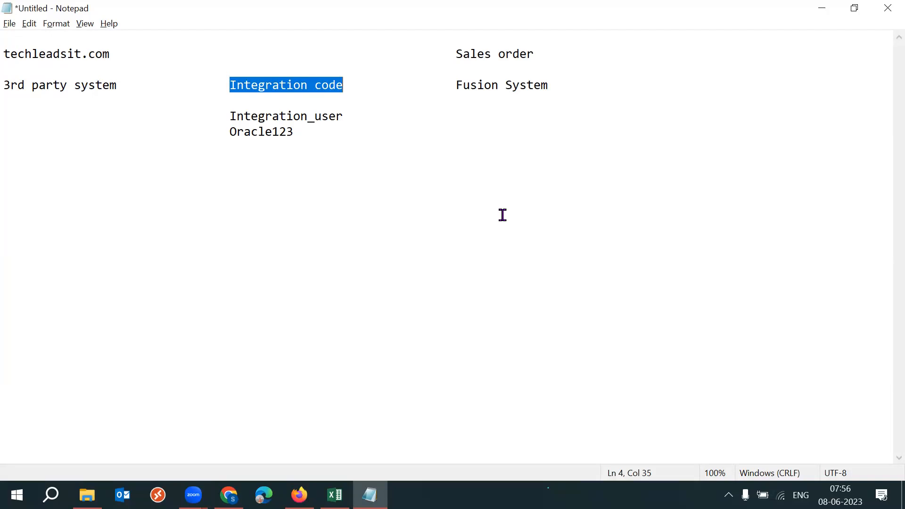
drag(231, 116, 310, 136)
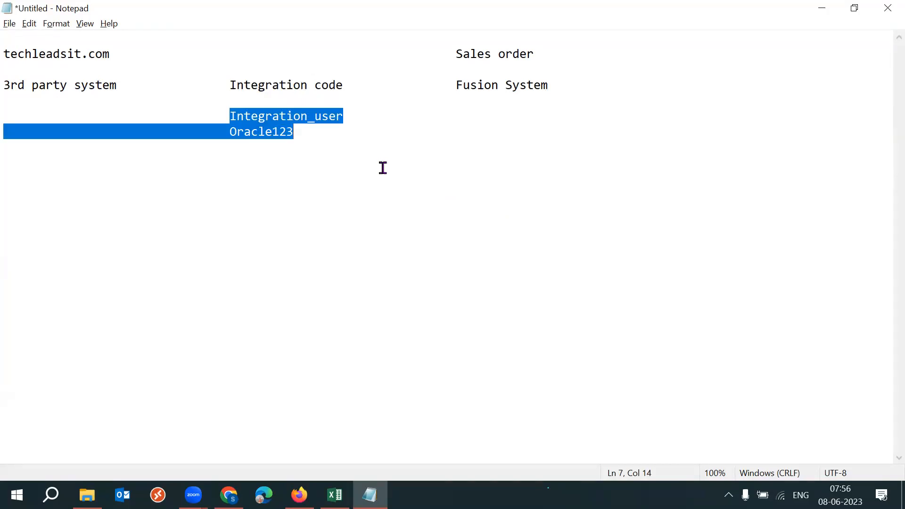
click(307, 138)
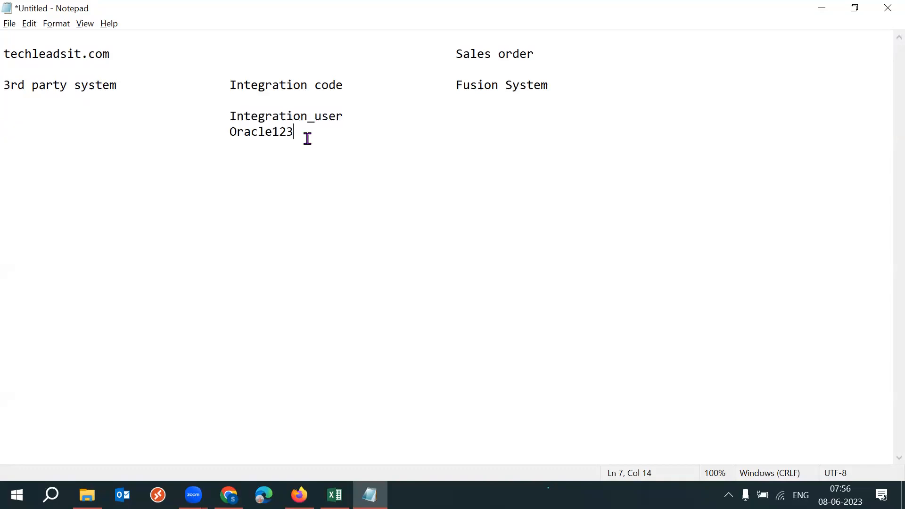
drag(220, 116, 302, 126)
drag(219, 133, 305, 130)
click(416, 160)
drag(223, 86, 374, 87)
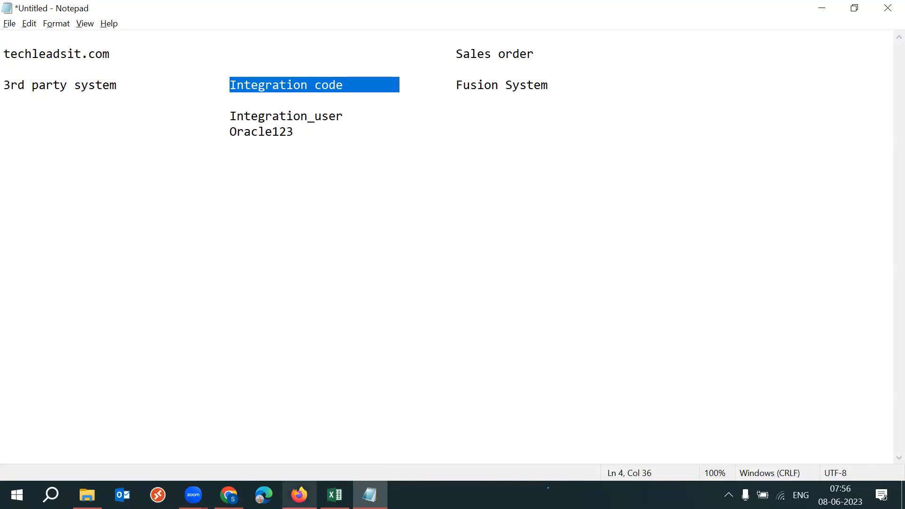
- Switch to Firefox and show the Inactive Users Report process details in full screen
click(298, 495)
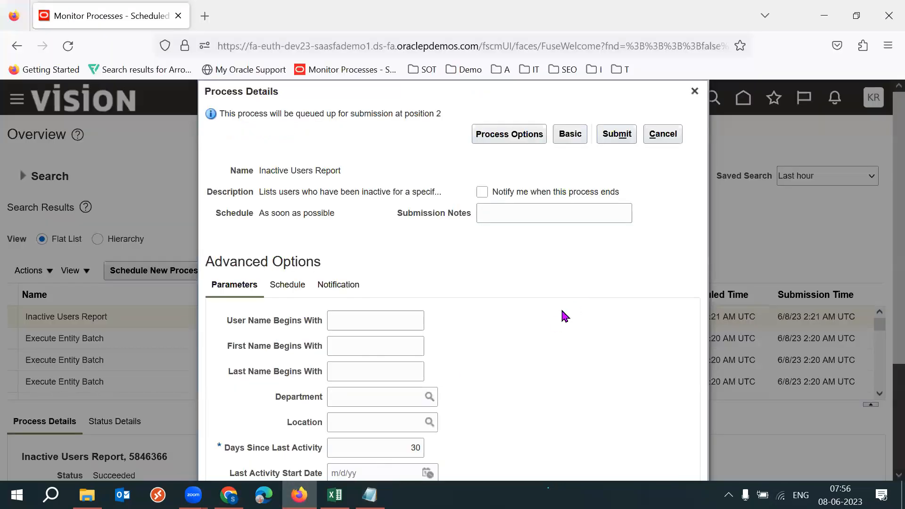
key(F11)
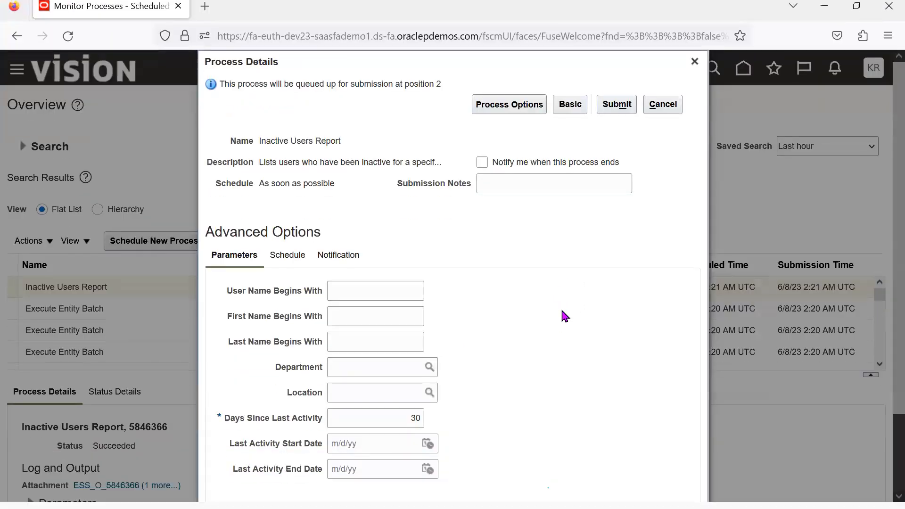
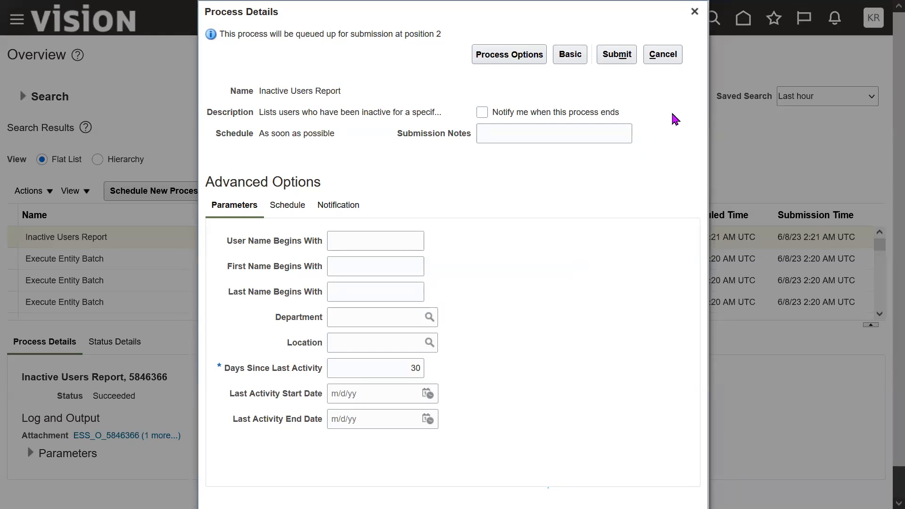
- Discard the open process details and start scheduling a new Inactive Users Report job
click(694, 12)
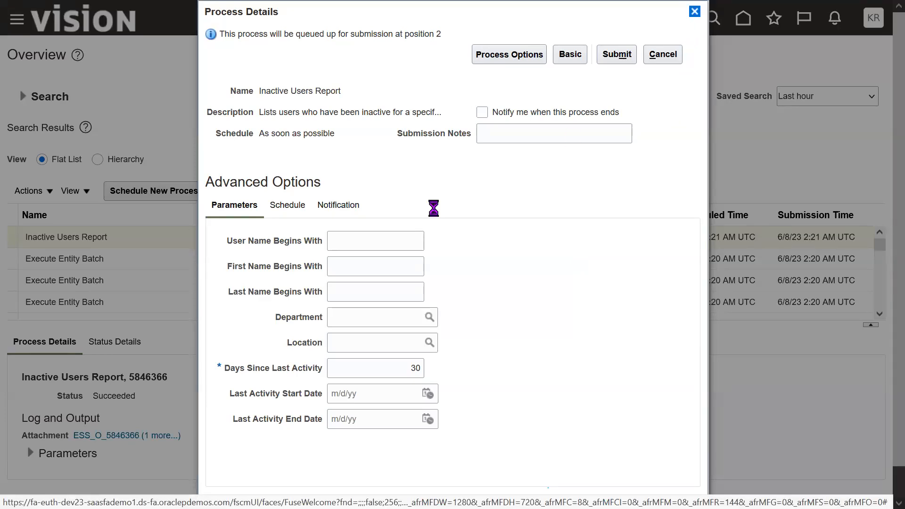
triple_click(142, 238)
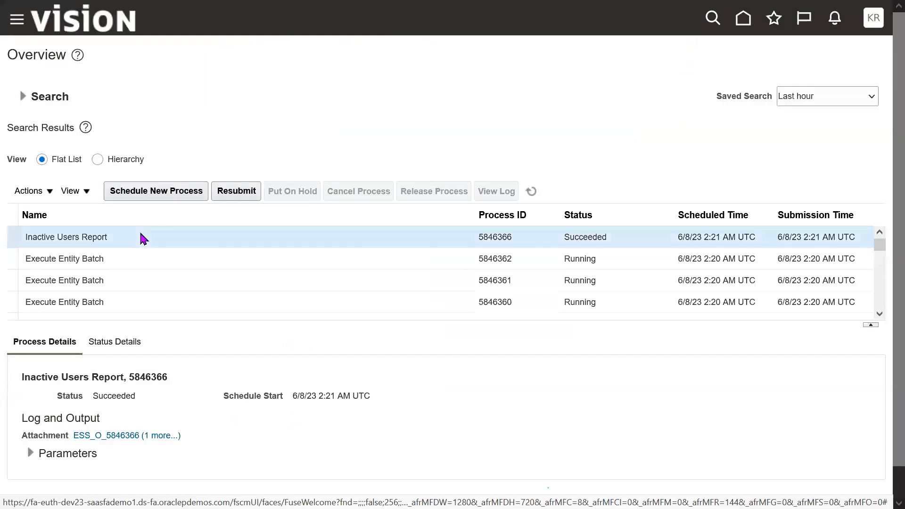
click(165, 193)
click(661, 226)
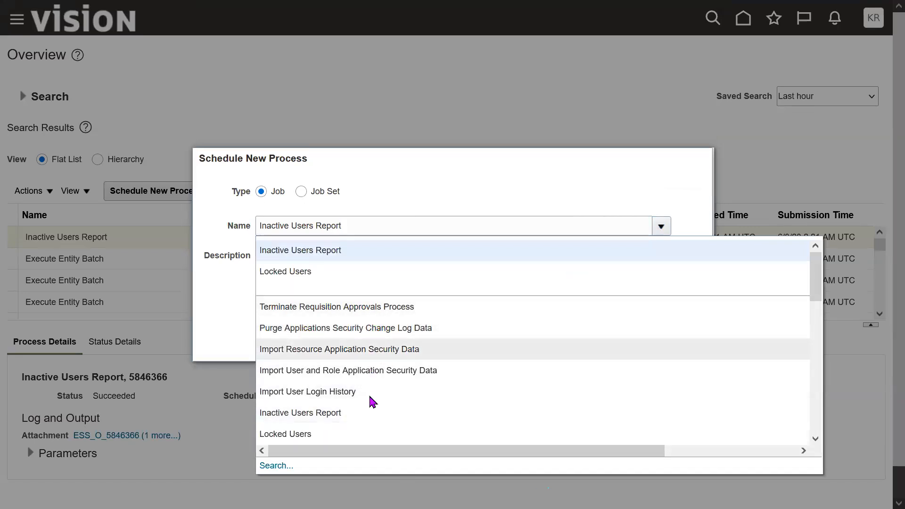
click(358, 250)
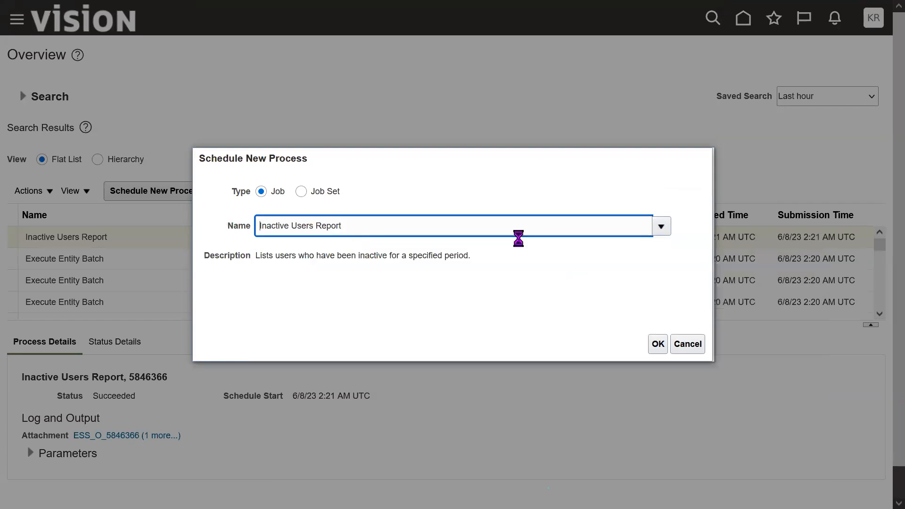
triple_click(381, 226)
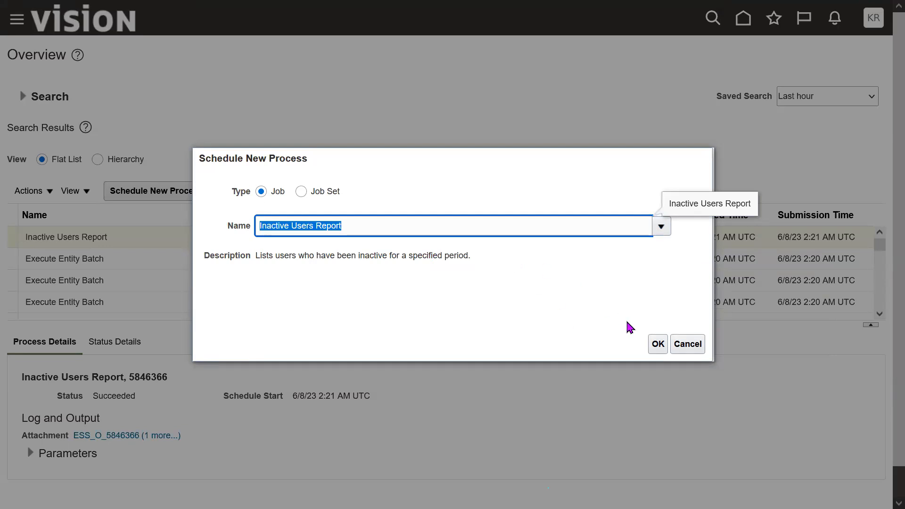
click(657, 346)
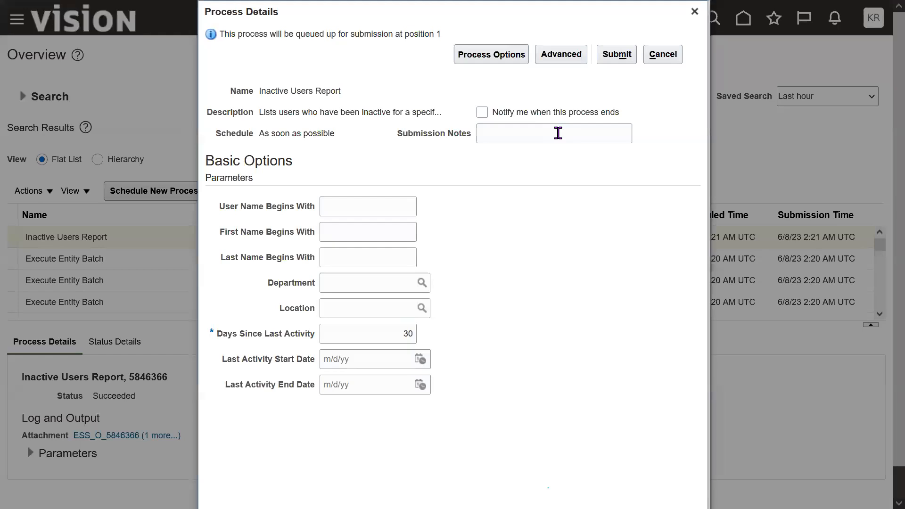
- Switch the process to its advanced options and set Days Since Last Activity to 10
drag(245, 161, 215, 161)
click(527, 224)
click(561, 54)
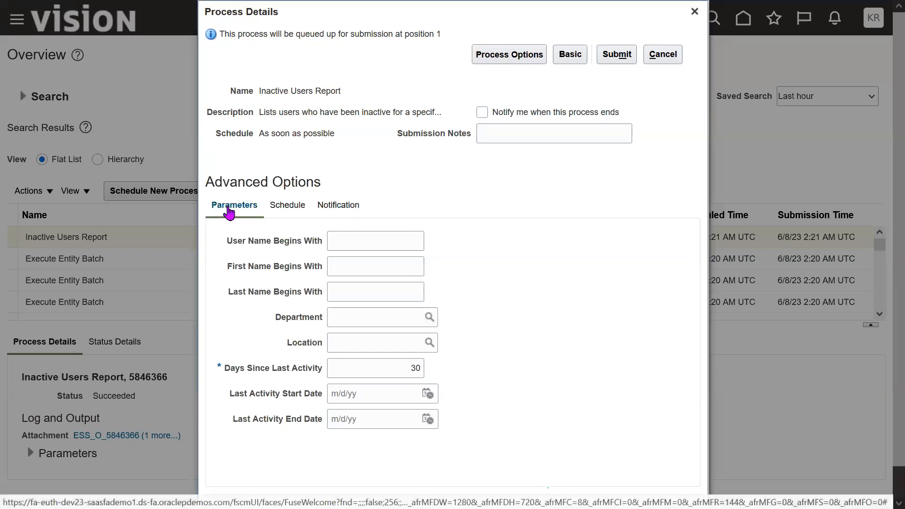
drag(236, 371, 322, 378)
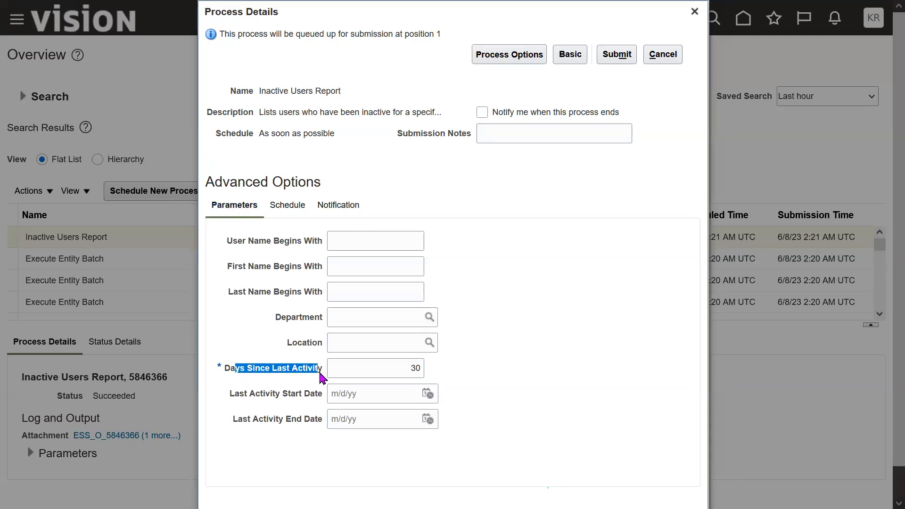
drag(250, 241, 284, 414)
click(502, 383)
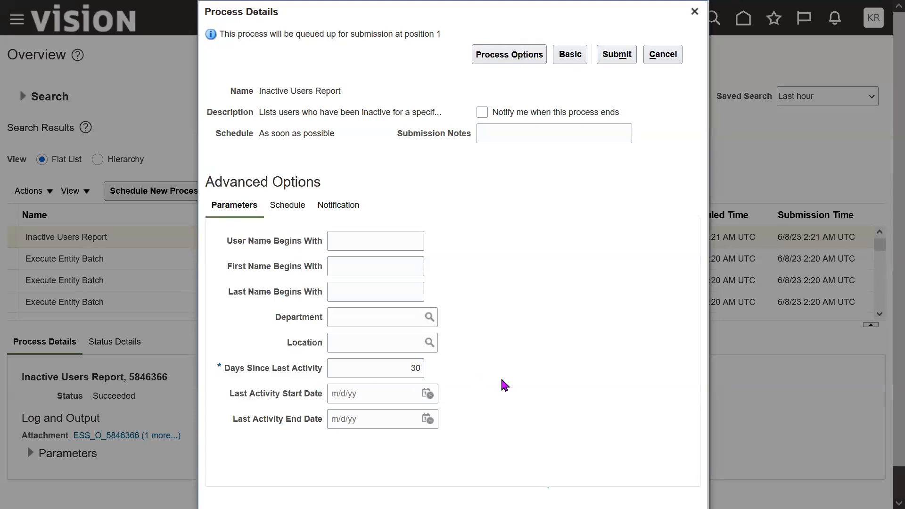
double_click(415, 367)
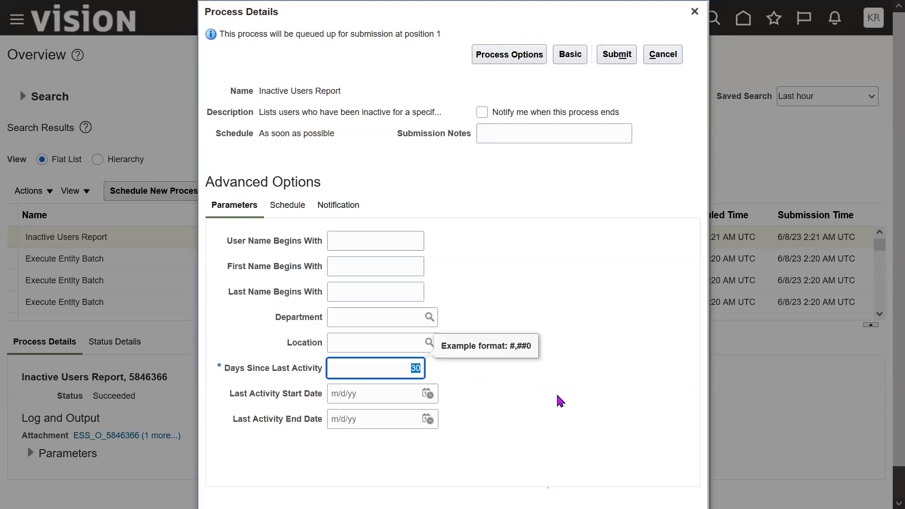
text(10)
click(565, 409)
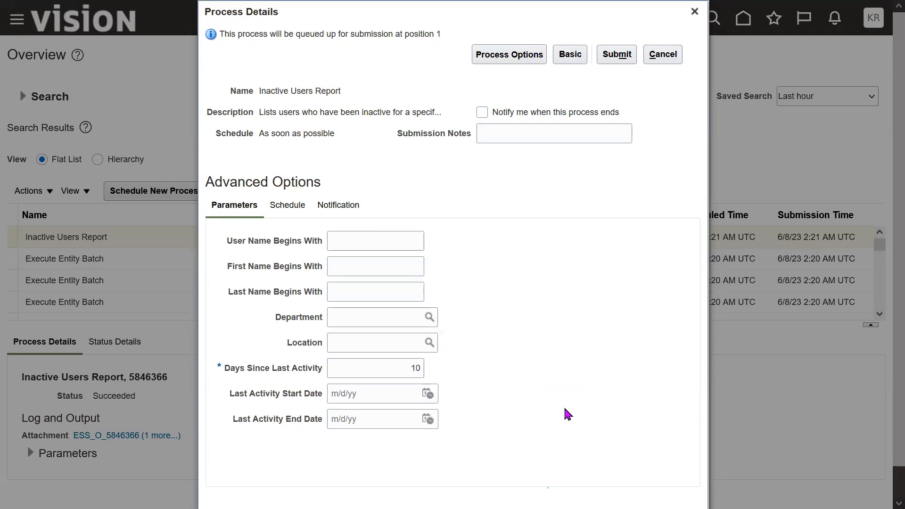
- Set the process to run using a schedule with a Monthly frequency
click(286, 205)
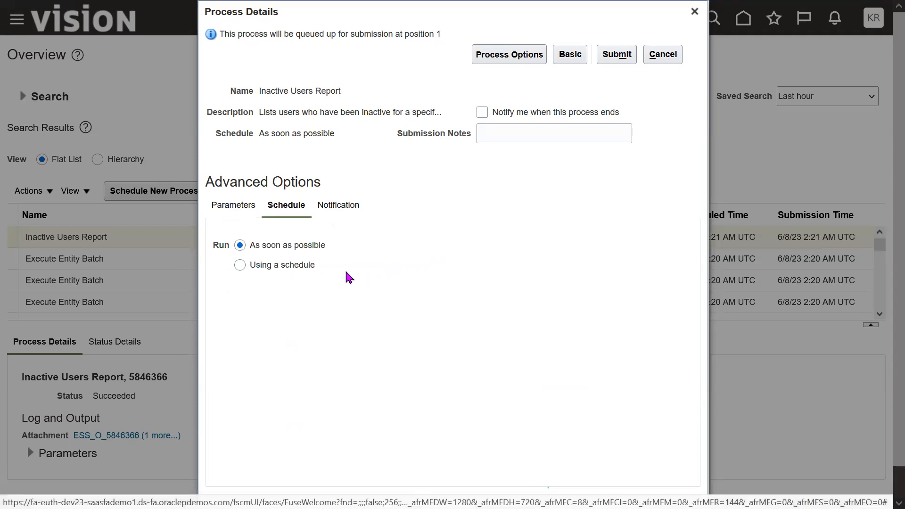
click(241, 265)
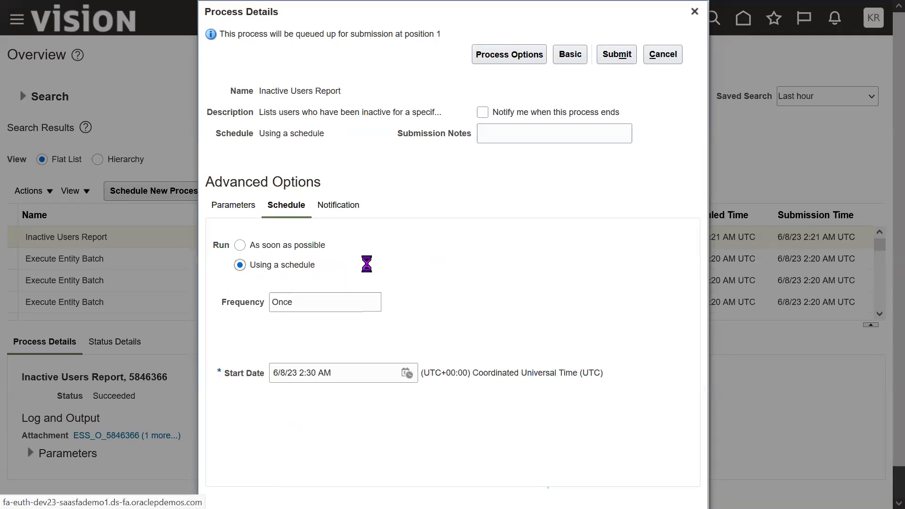
double_click(282, 264)
click(463, 268)
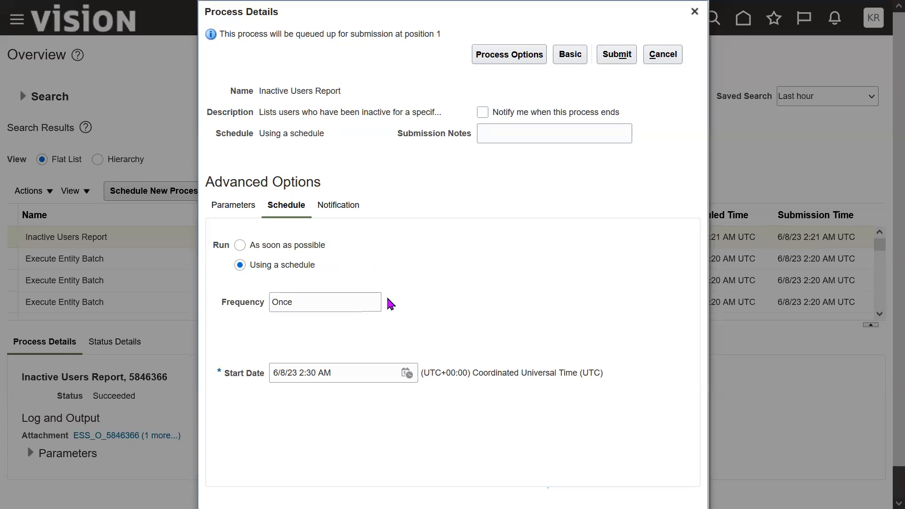
click(360, 302)
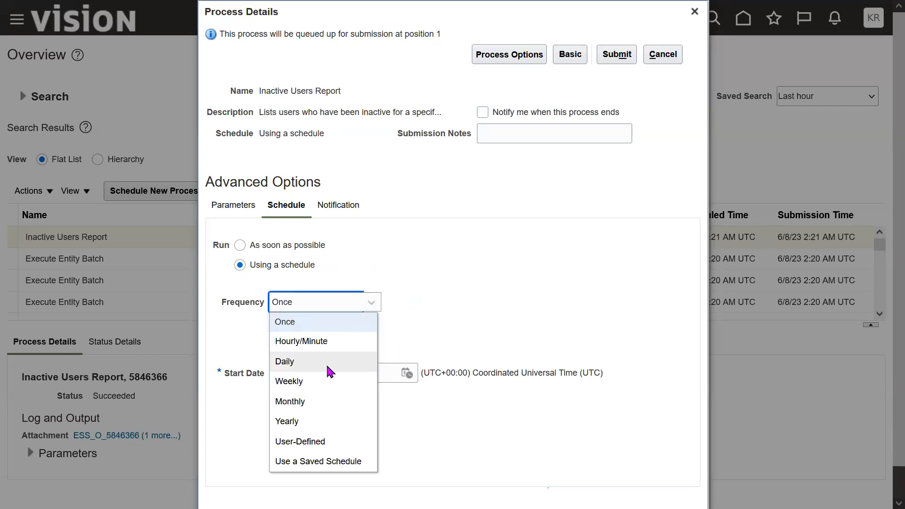
click(307, 404)
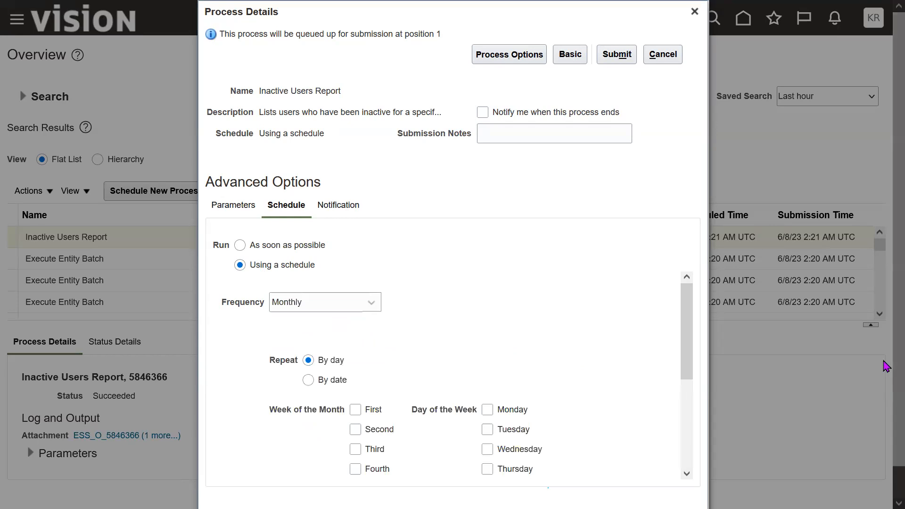
- Repeat the monthly schedule by day on Monday of the first week, keeping Monthly as the frequency
scroll(885, 372, down, 1)
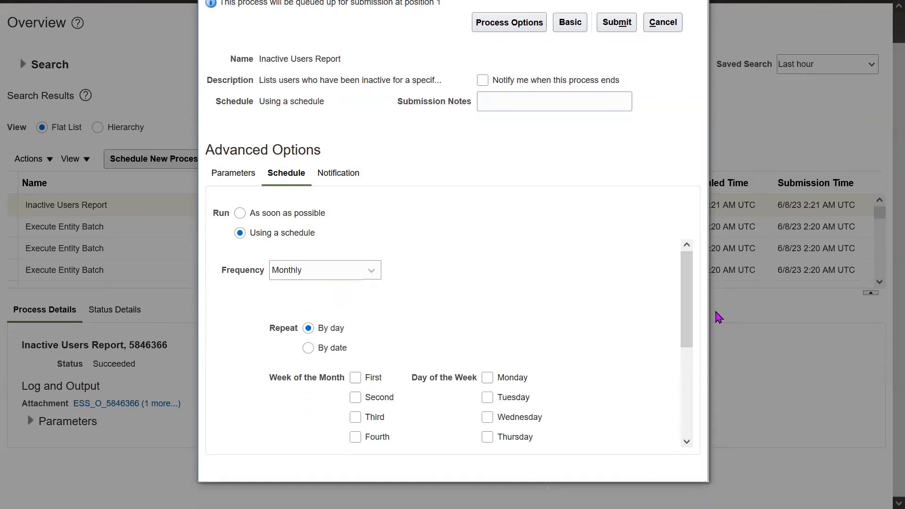
drag(689, 301, 693, 340)
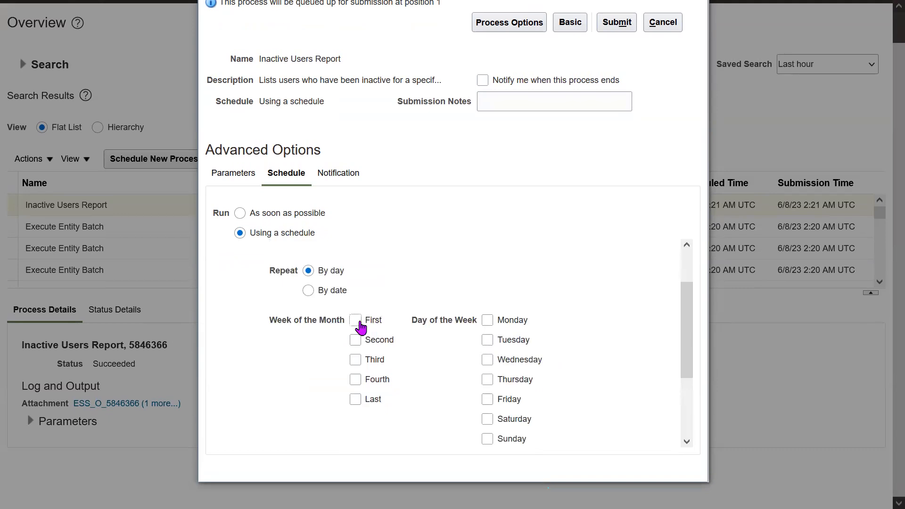
click(355, 321)
click(355, 321)
click(487, 323)
scroll(686, 306, up, 2)
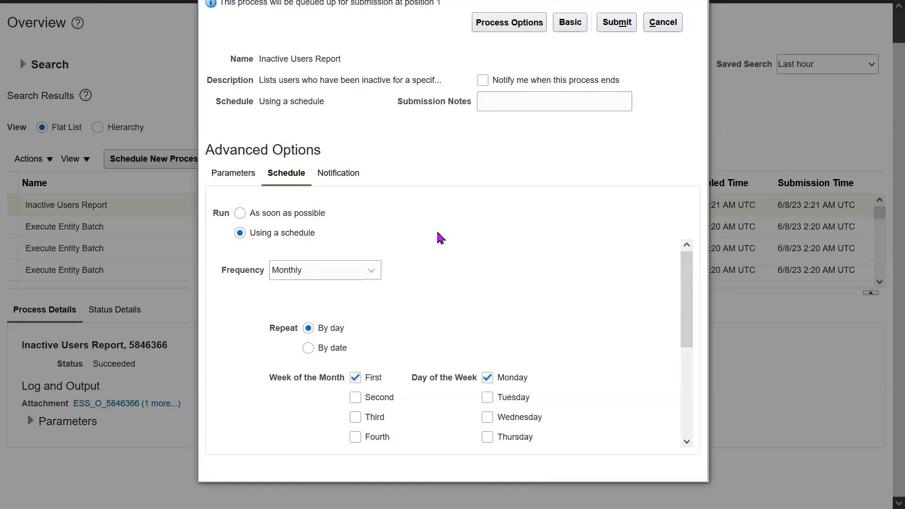
drag(223, 273, 261, 272)
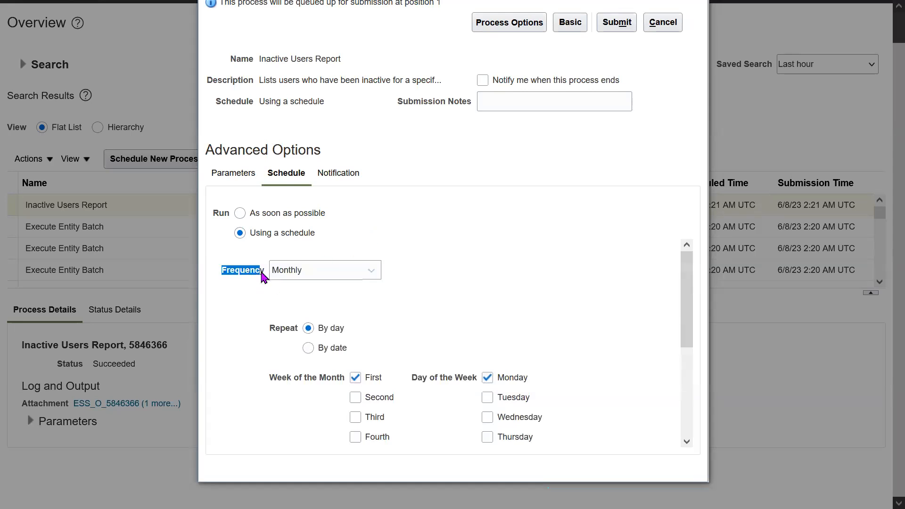
click(330, 271)
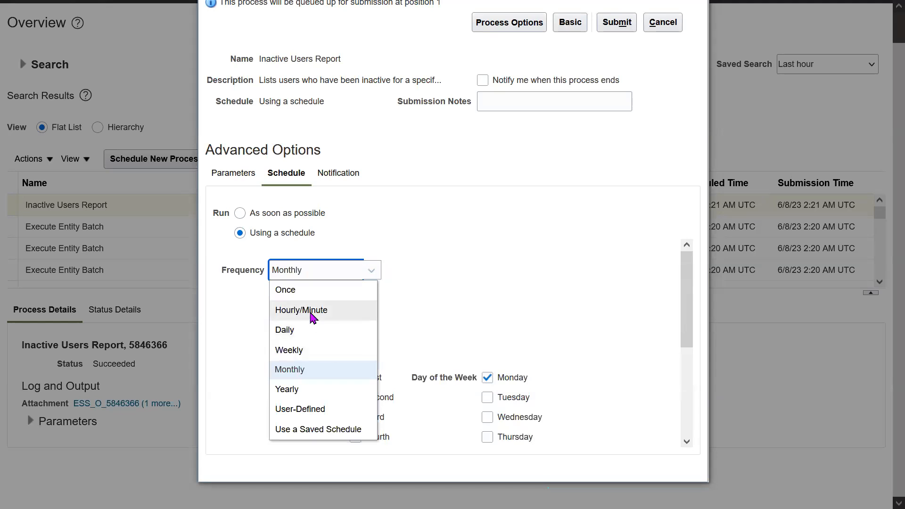
click(298, 371)
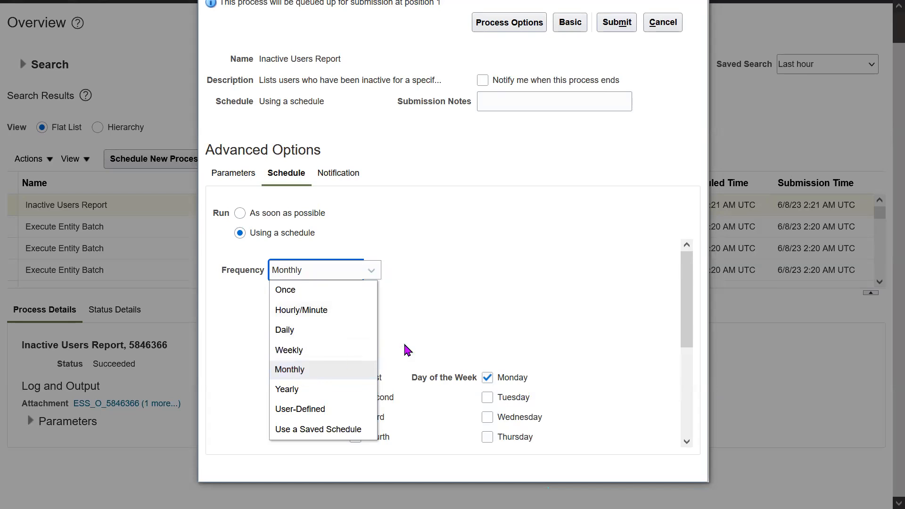
drag(687, 291, 701, 334)
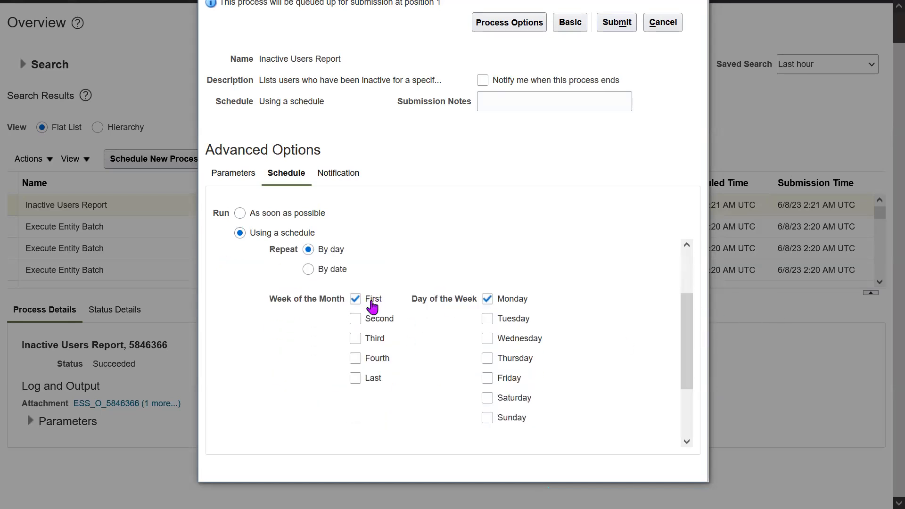
double_click(514, 305)
- Set the schedule's start date to June 10, 2023 at 2:30 AM
drag(683, 338, 687, 397)
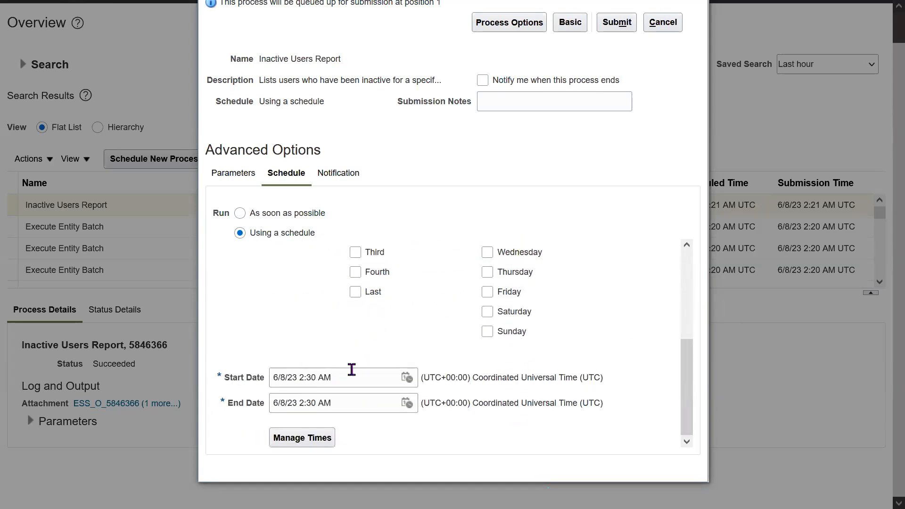
click(407, 378)
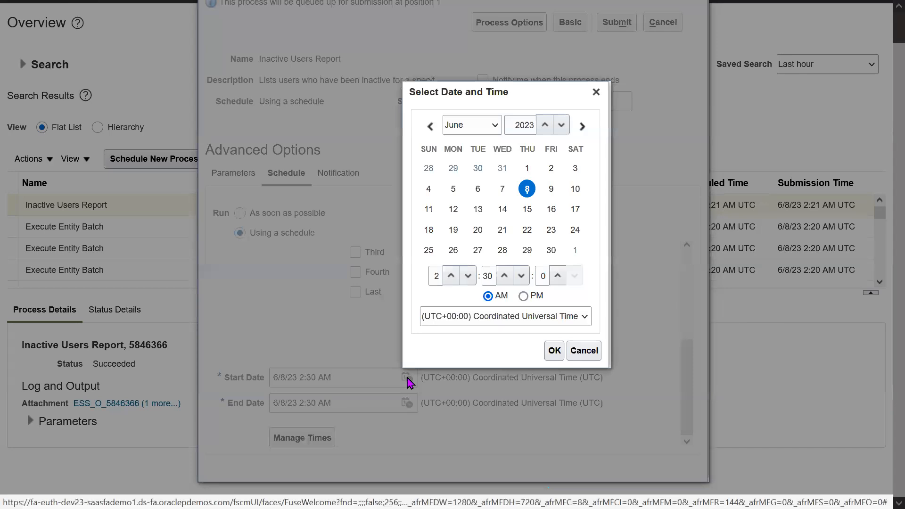
click(576, 189)
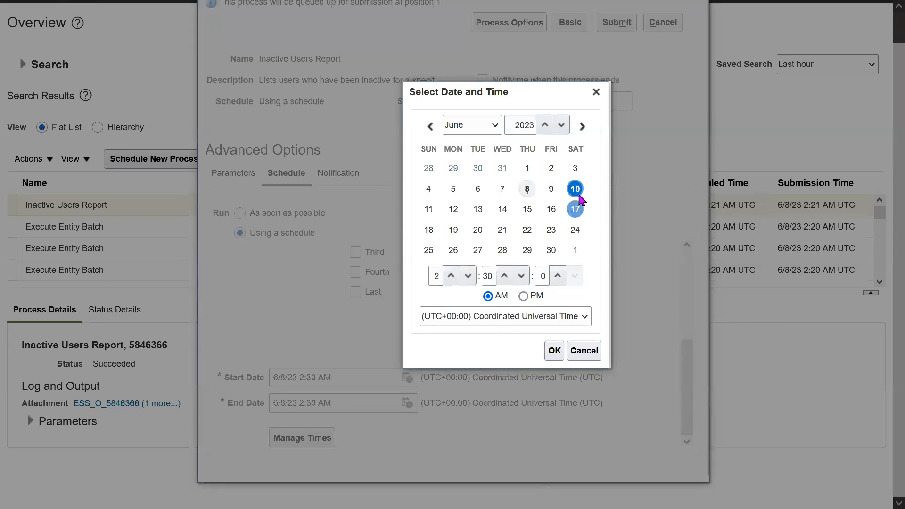
click(554, 350)
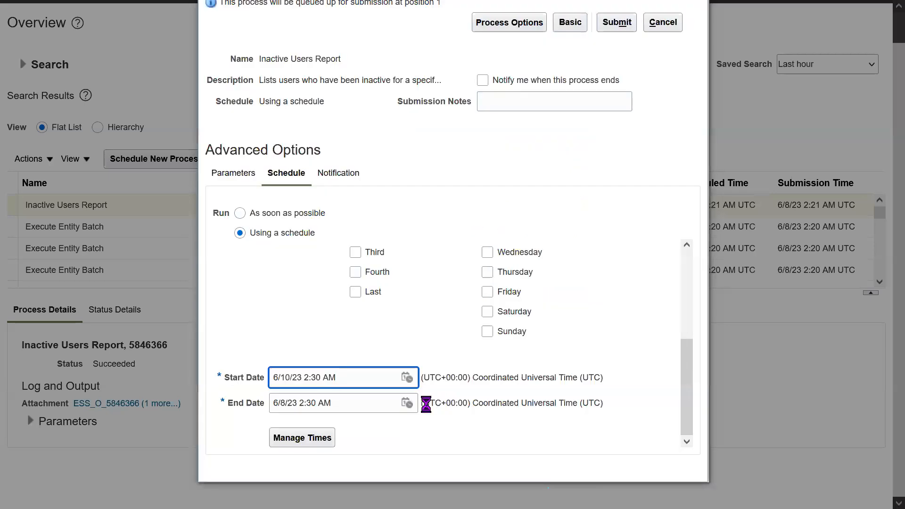
click(407, 403)
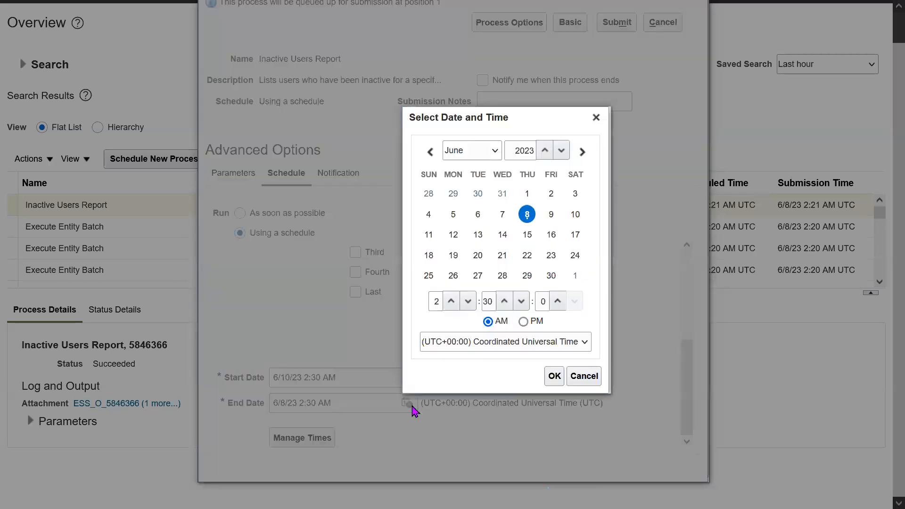
click(495, 150)
click(474, 345)
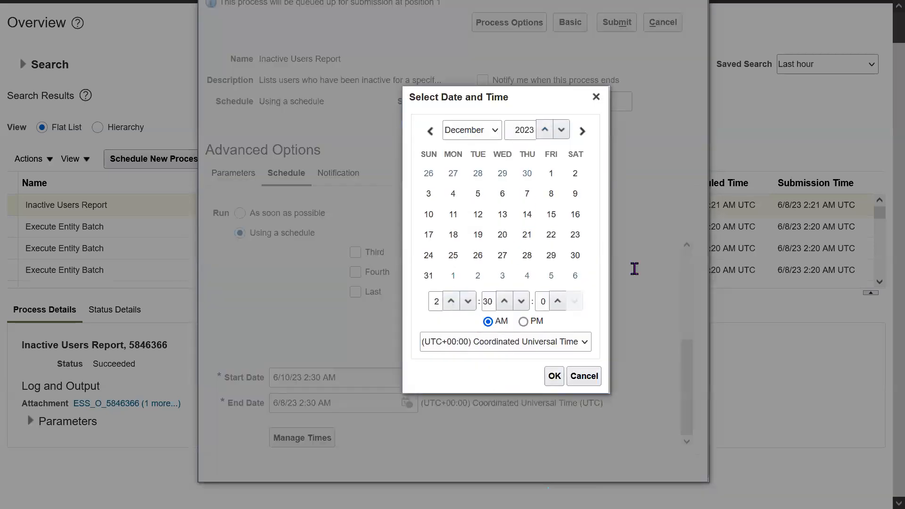
click(428, 275)
double_click(435, 301)
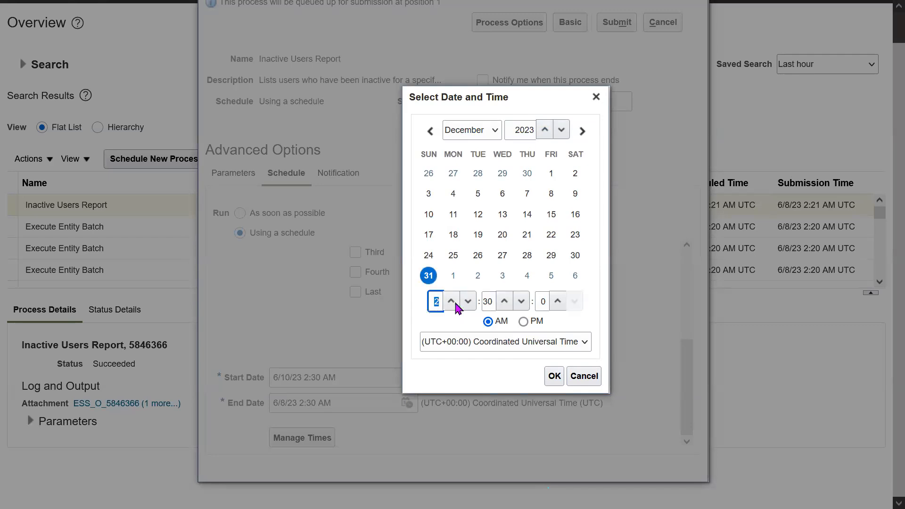
double_click(487, 301)
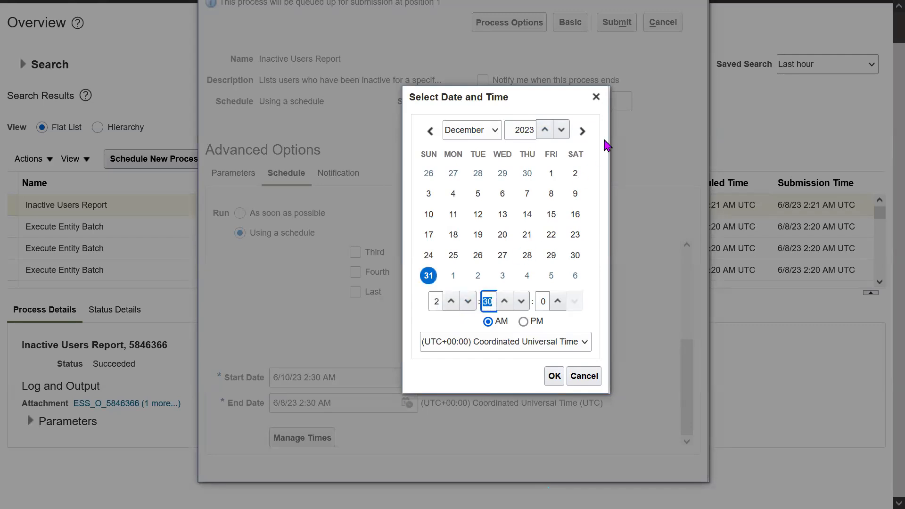
click(596, 96)
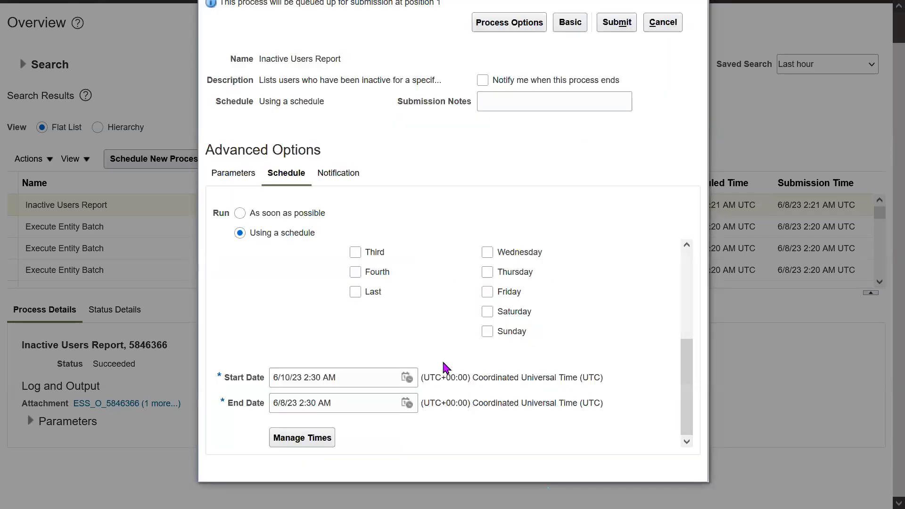
- Set the time zone of the schedule's start date to (UTC+05:30) Kolkata - India Time (IT)
click(407, 378)
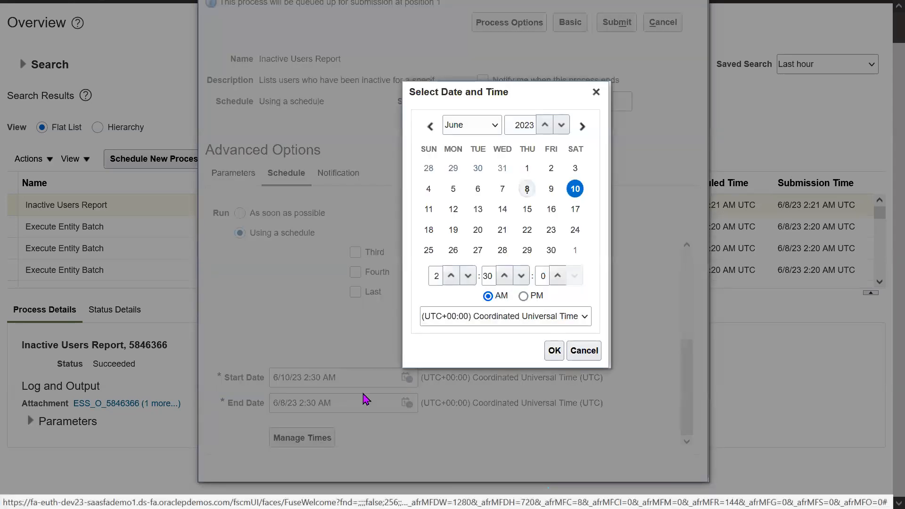
click(506, 317)
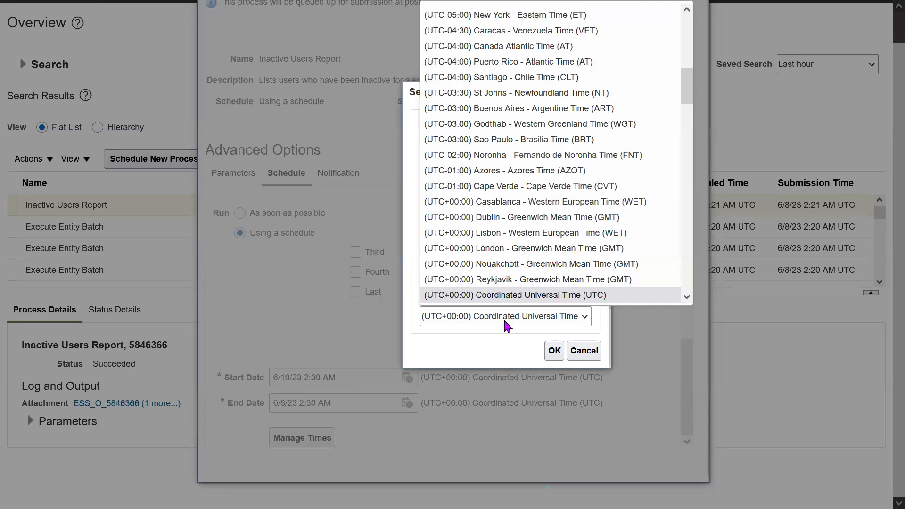
key(Down)
key(Down)
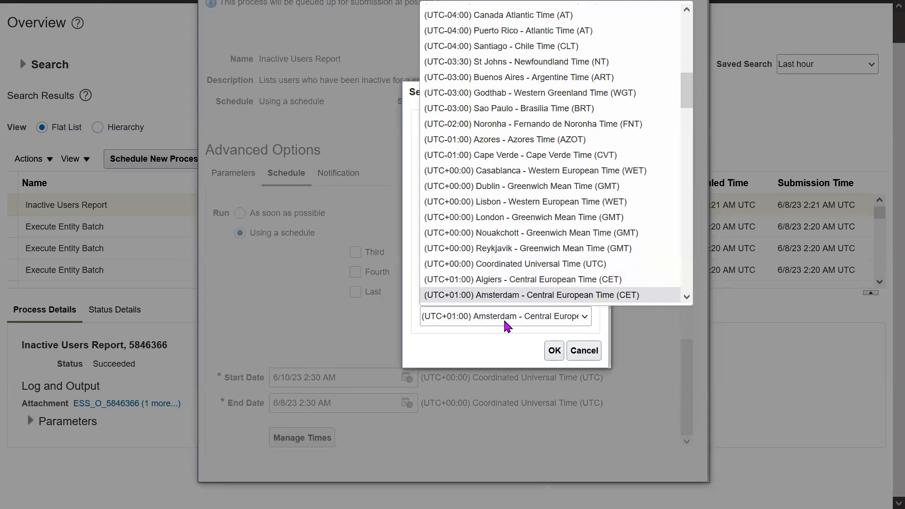
key(Down)
key(Down)
key(Down)
key(Down)
key(Down)
key(Down)
key(Down)
key(Down)
key(Down)
key(Down)
key(Down)
key(Down)
key(Down)
key(Down)
key(Down)
key(Down)
key(Down)
key(Down)
key(Down)
key(Down)
key(Down)
key(Down)
key(Down)
key(Down)
key(Down)
key(Down)
key(Down)
key(Down)
key(Down)
key(Down)
key(Down)
key(Down)
key(Down)
key(Down)
key(Down)
key(Down)
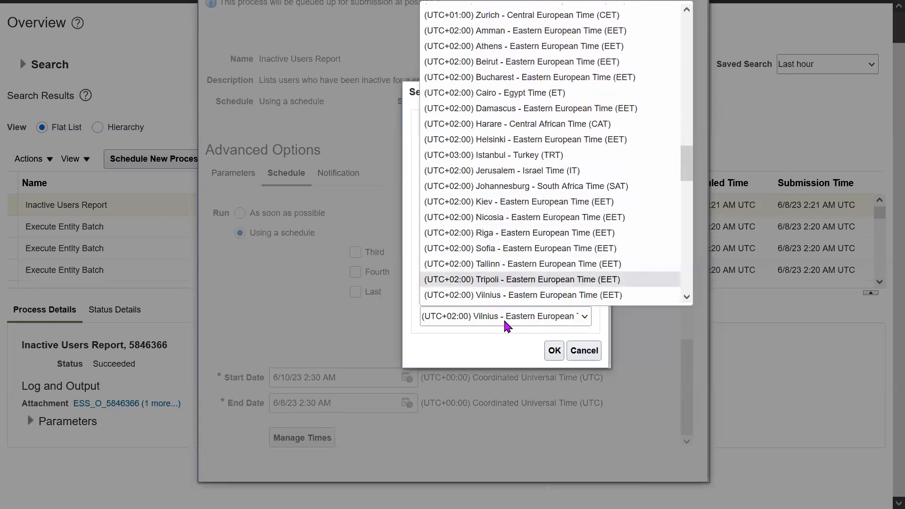
key(Down)
key(Down)
key(Down)
key(Down)
key(Down)
key(Down)
key(Down)
key(Down)
key(Down)
key(Down)
key(Down)
key(Down)
key(Down)
key(Down)
key(Down)
key(Down)
key(Down)
key(Down)
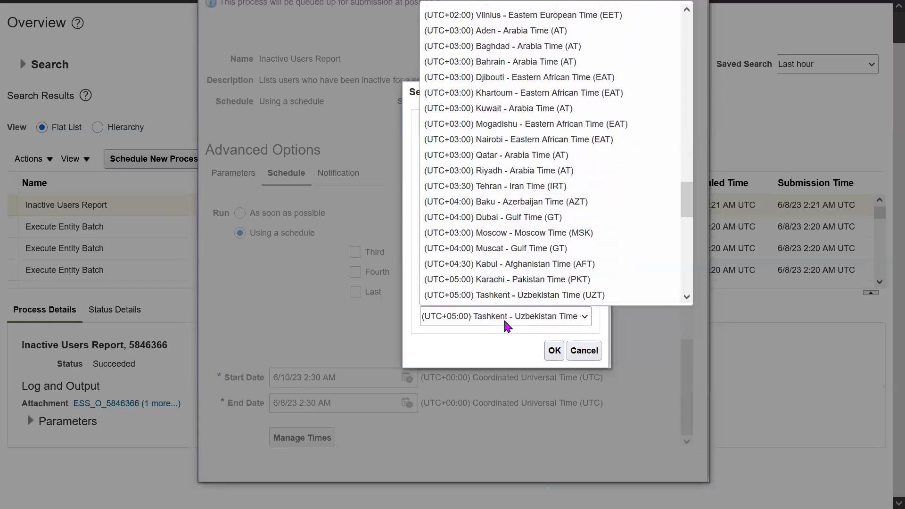
key(Down)
key(Down)
key(Up)
key(Return)
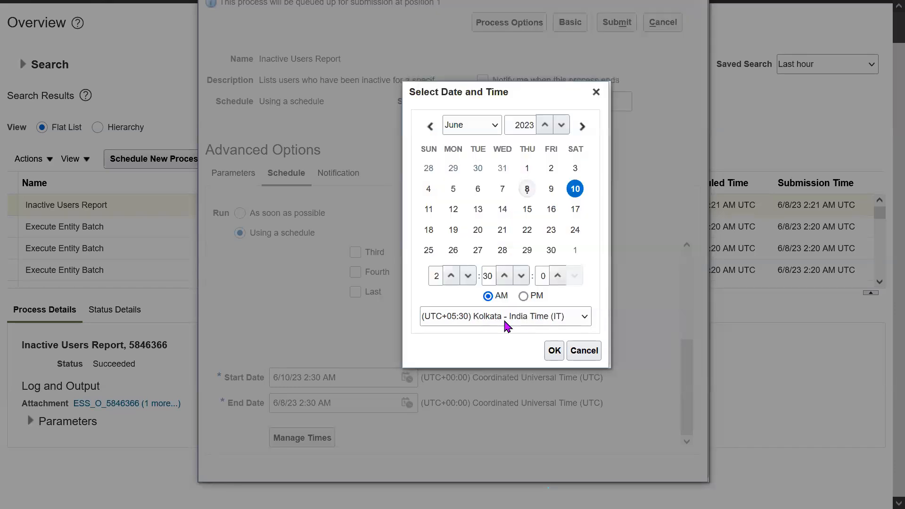
- Set the start time to 8:00 AM and accept the start date and time
click(437, 277)
text(8)
key(Tab)
text(00)
key(Tab)
key(Tab)
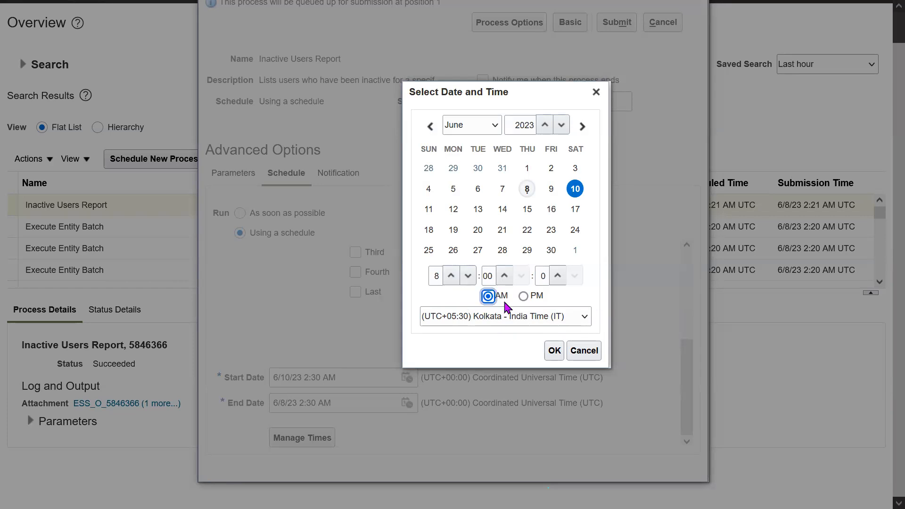
double_click(435, 276)
double_click(485, 276)
click(543, 277)
click(554, 351)
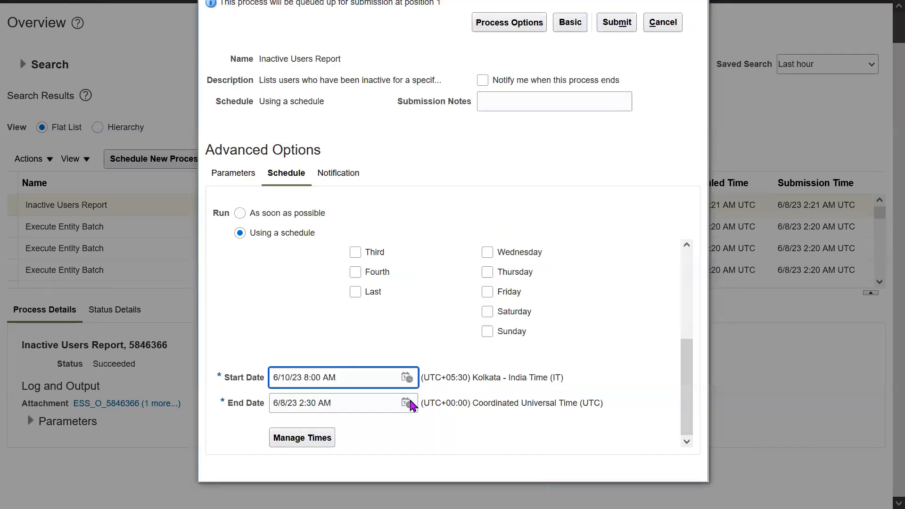
- Choose December 31, 2023 as the schedule's end date
click(408, 404)
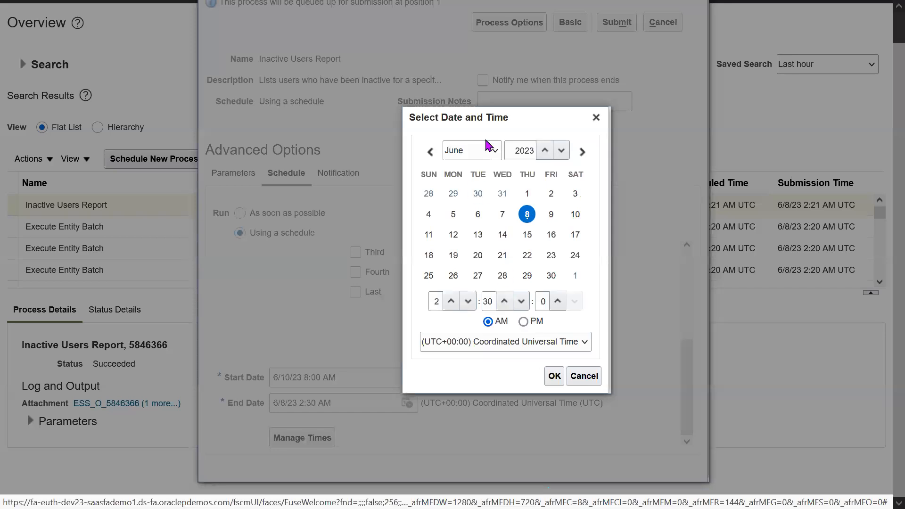
click(473, 155)
click(486, 342)
click(428, 276)
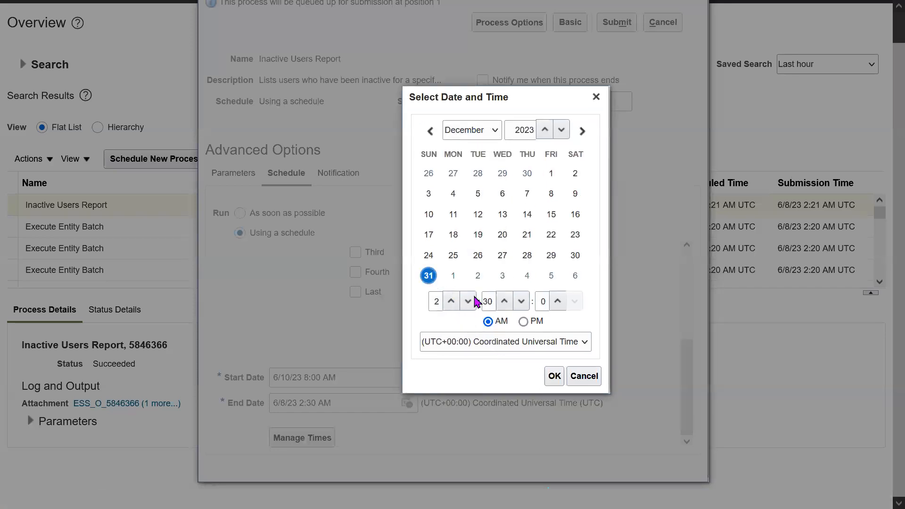
- Set the time zone of the schedule's end date to (UTC+05:30) Kolkata - India Time (IT)
click(466, 343)
key(Down)
key(Down)
key(Down)
key(Down)
key(Down)
key(Down)
key(Down)
key(Down)
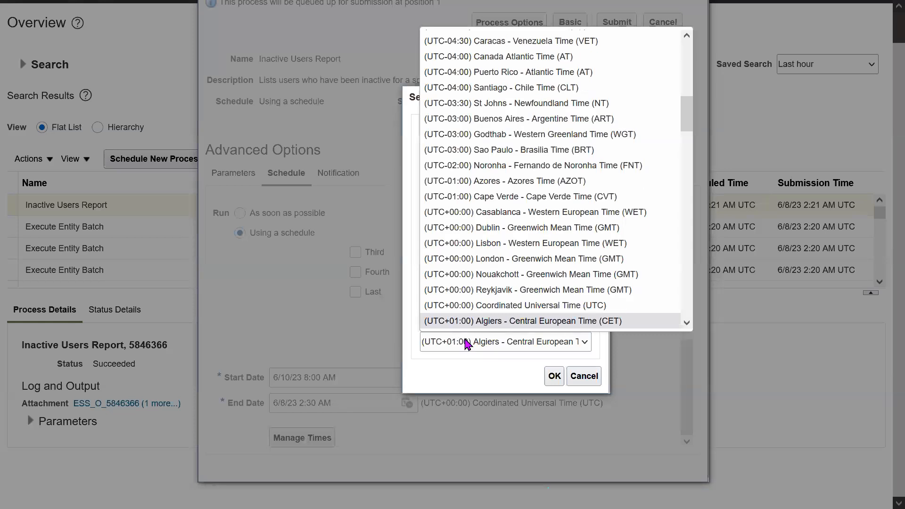
key(Down)
key(Down)
key(Down)
key(Down)
key(Down)
key(Down)
key(Down)
key(Down)
key(Down)
key(Down)
key(Down)
key(Down)
key(Down)
key(Down)
key(Down)
key(Down)
key(Down)
key(Down)
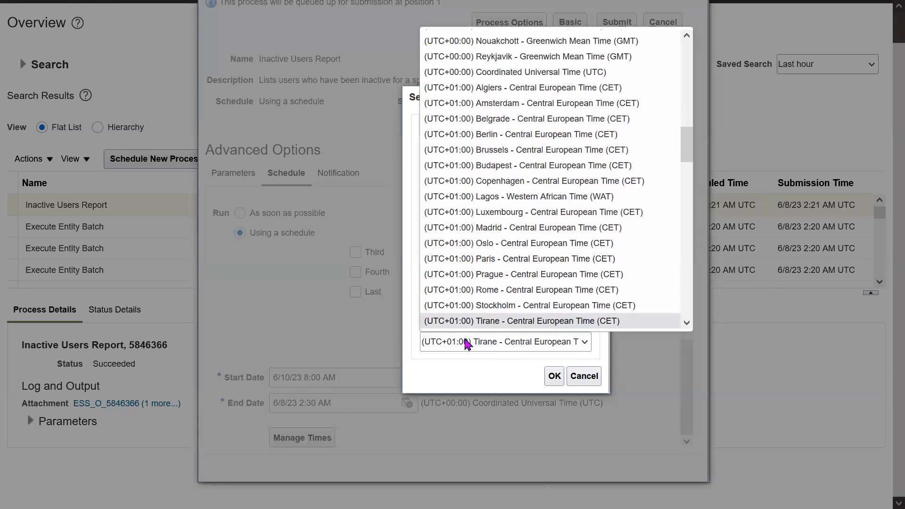
key(Down)
key(Down)
key(Down)
key(Down)
key(Down)
key(Down)
key(Down)
key(Down)
key(Down)
key(Down)
key(Down)
key(Down)
key(Down)
key(Down)
key(Down)
key(Down)
key(Down)
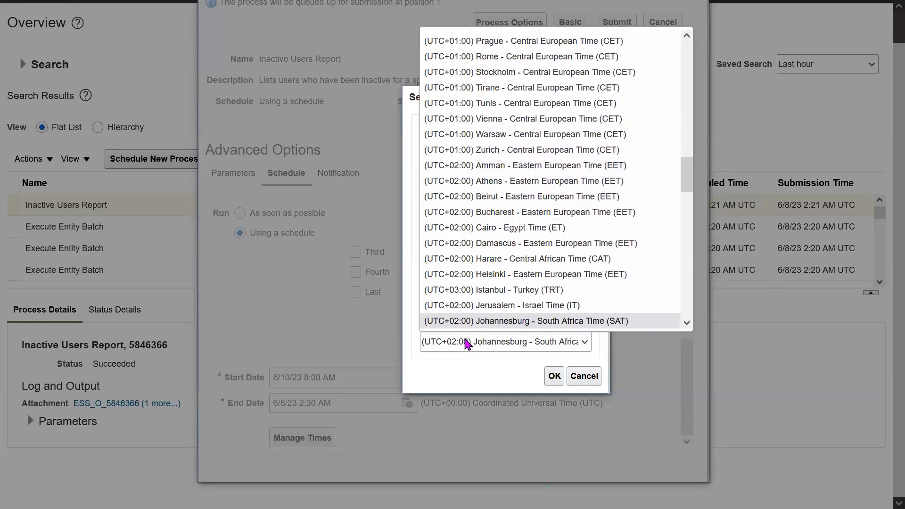
key(Down)
key(Down)
key(Down)
key(Down)
key(Down)
key(Down)
key(Down)
key(Down)
key(Down)
key(Down)
key(Down)
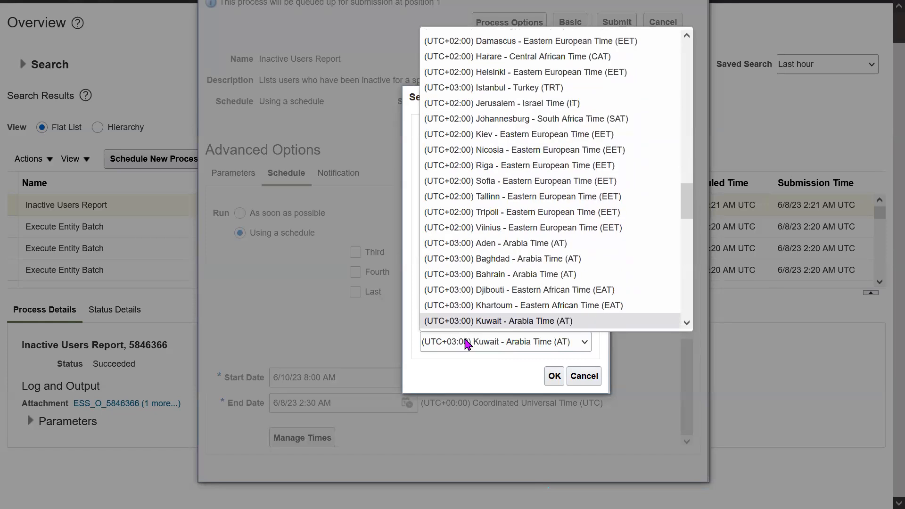
key(Down)
key(Down)
key(Down)
key(Down)
key(Down)
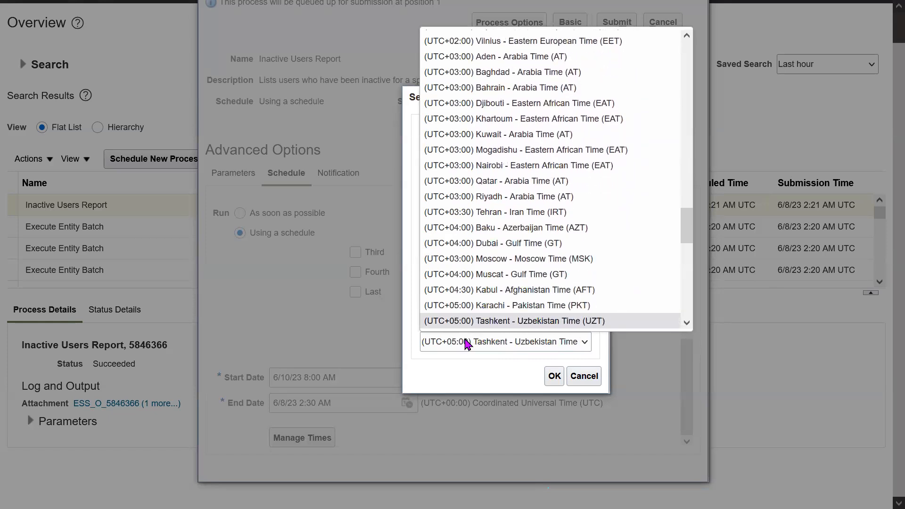
key(Up)
key(Up)
key(Return)
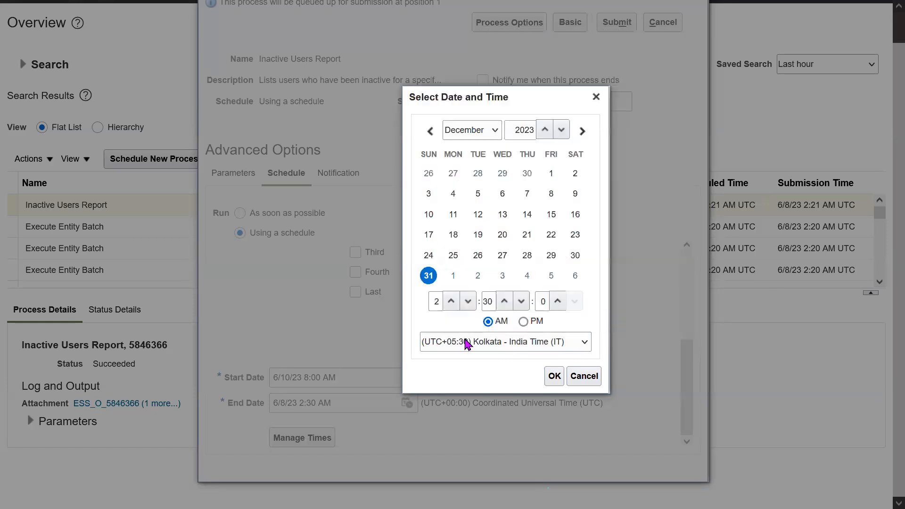
- Set the end time to 8:00:00 AM, accept it, and review the schedule's start and end dates
text(8)
key(Tab)
text(99)
text(00)
key(Tab)
text(00)
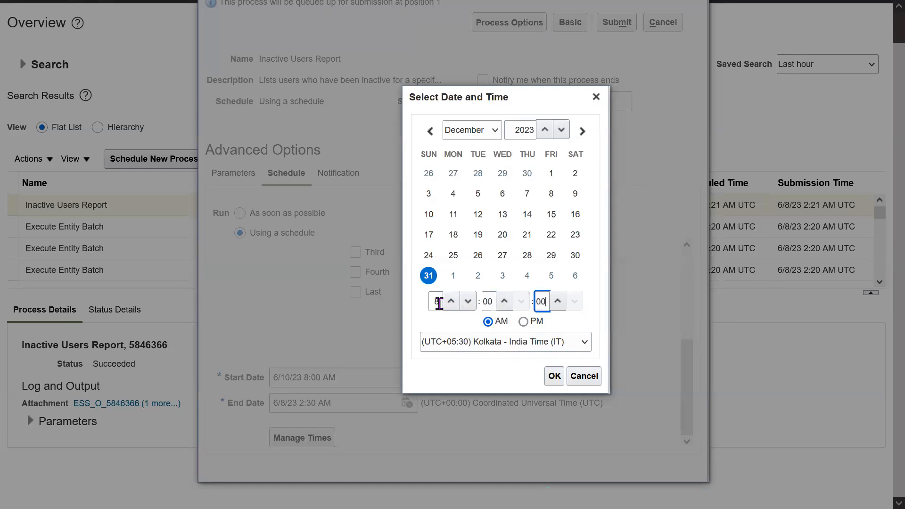
click(554, 375)
double_click(362, 377)
click(361, 378)
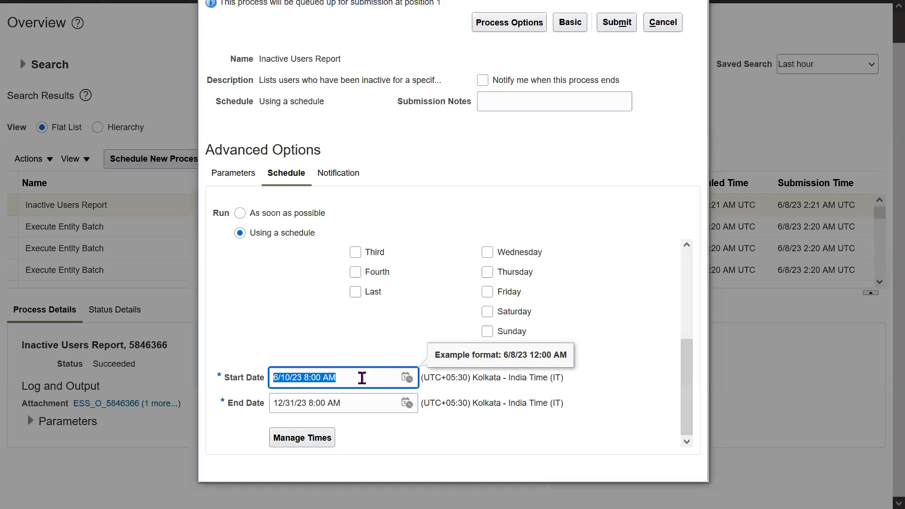
click(363, 403)
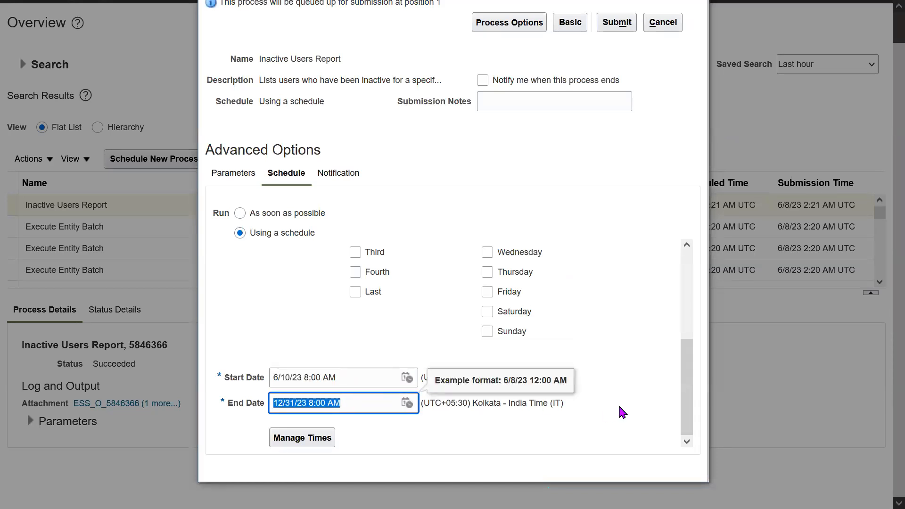
- Create a notification for the process with address type Email Address and enter the recipient's e-mail
click(346, 174)
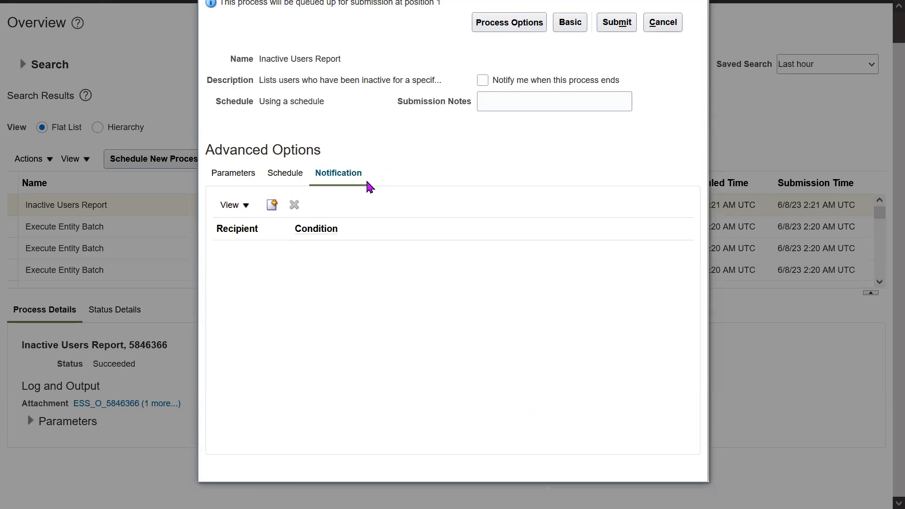
click(274, 211)
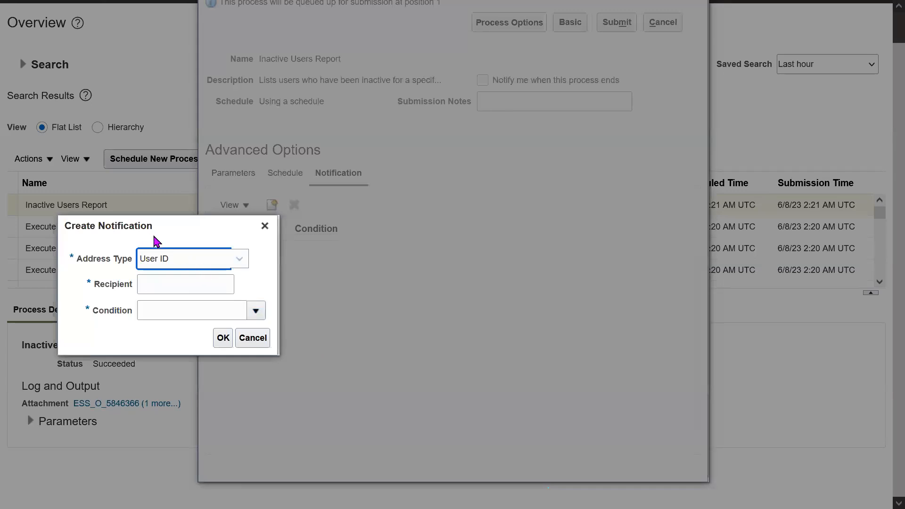
drag(155, 231, 542, 184)
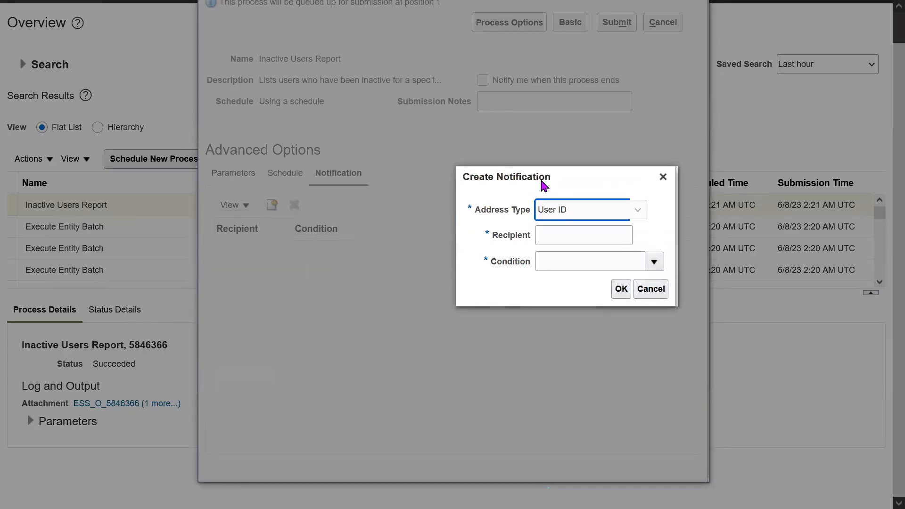
click(641, 209)
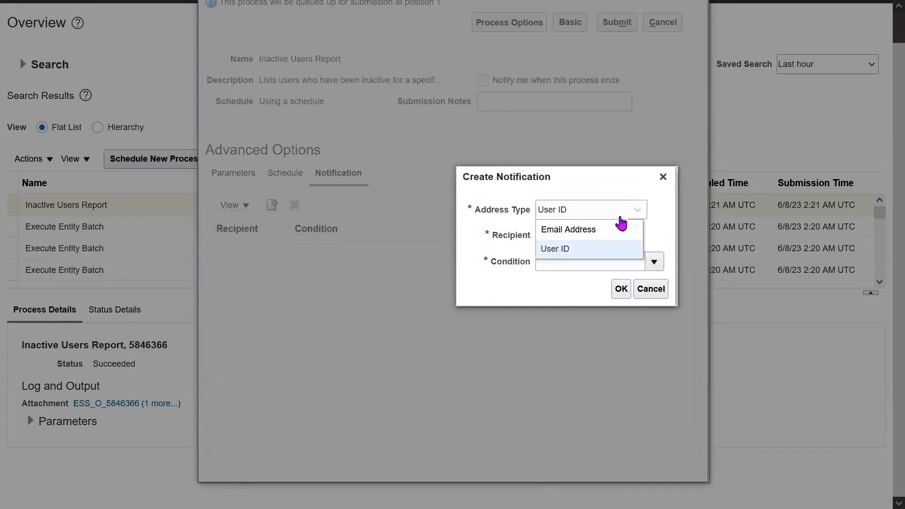
click(600, 229)
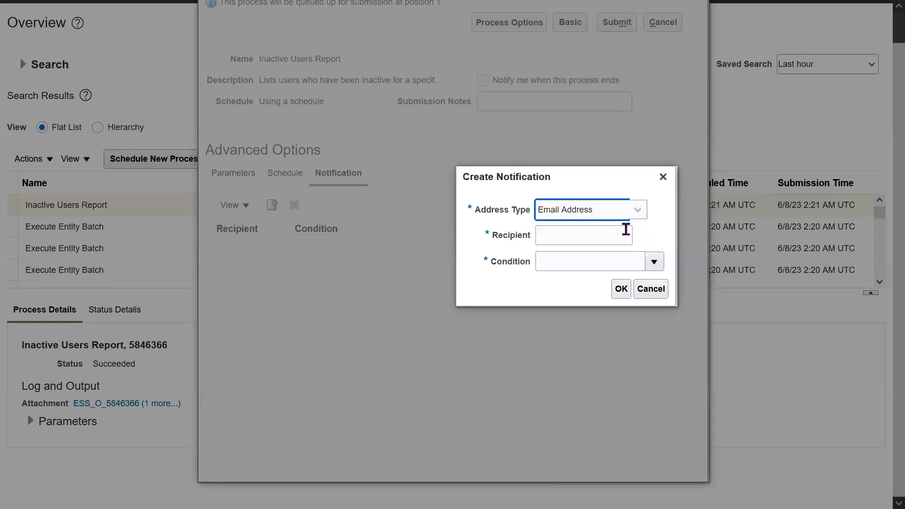
click(602, 227)
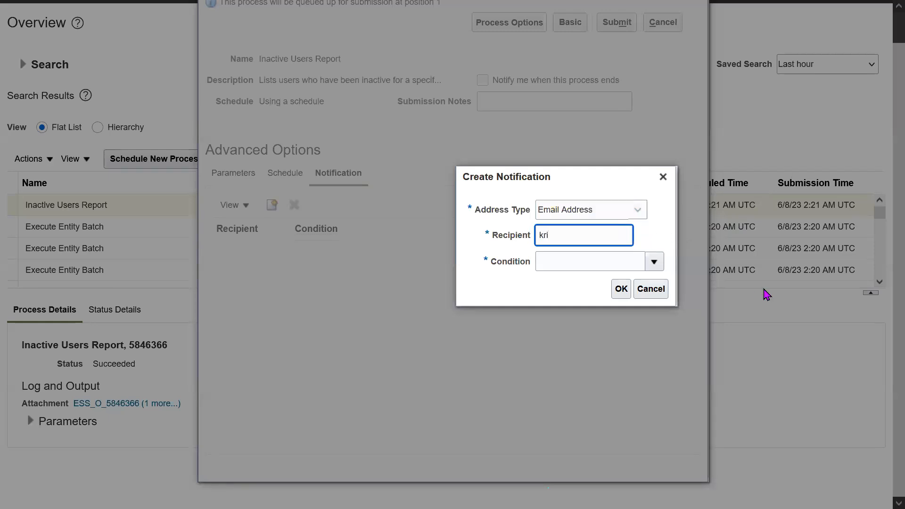
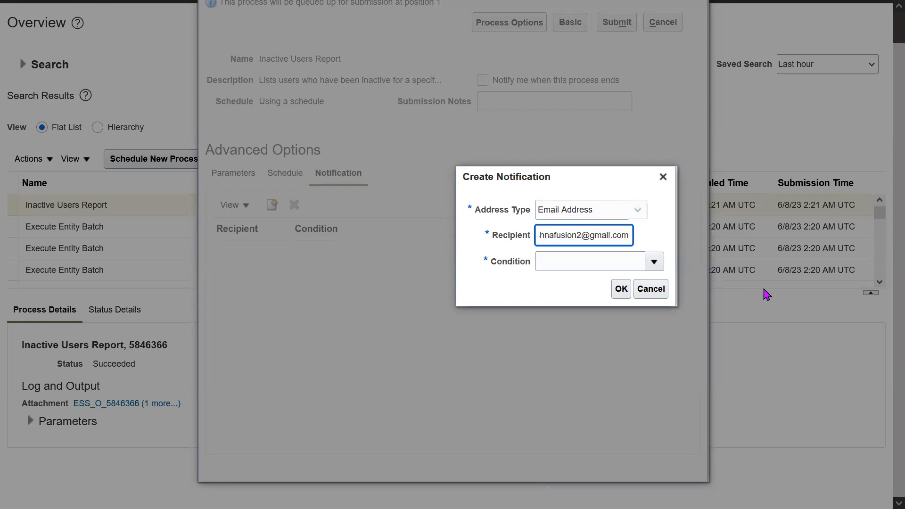
- Set the notification's condition to On Success, check the recipient's e-mail, and save the notification
click(654, 262)
click(591, 302)
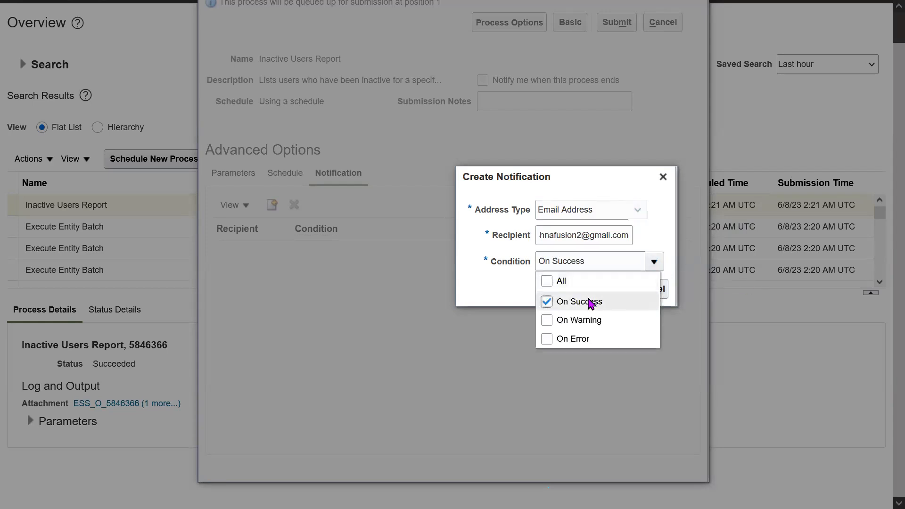
click(507, 307)
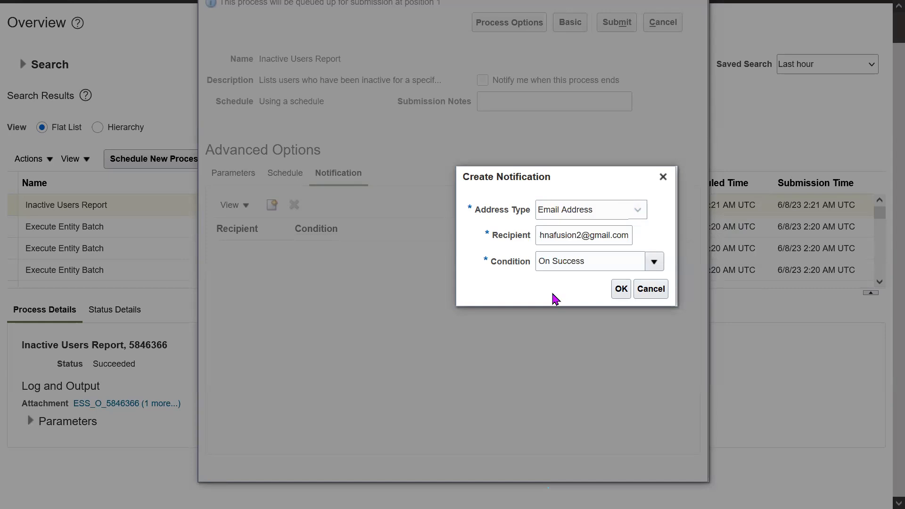
double_click(595, 235)
key(Left)
key(Left)
key(Left)
key(Left)
key(Left)
key(Left)
key(Left)
key(Left)
key(Left)
key(Left)
key(Left)
key(Left)
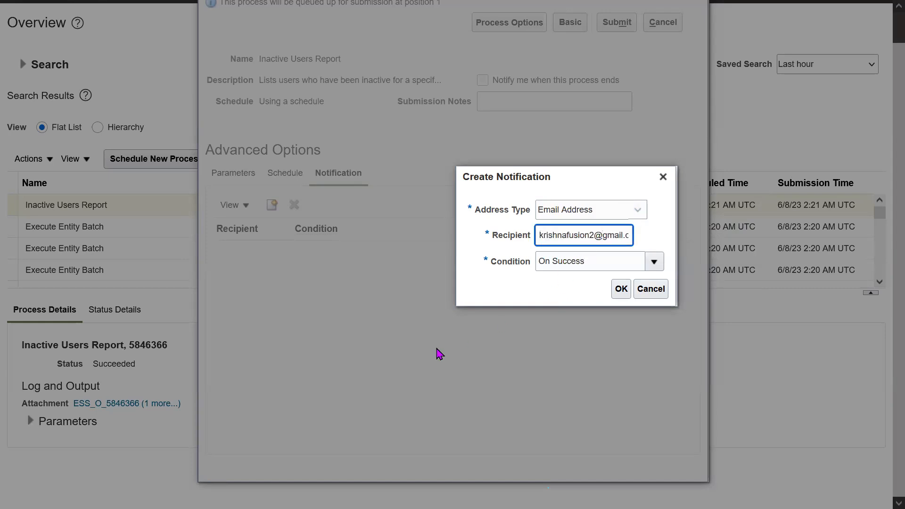
key(End)
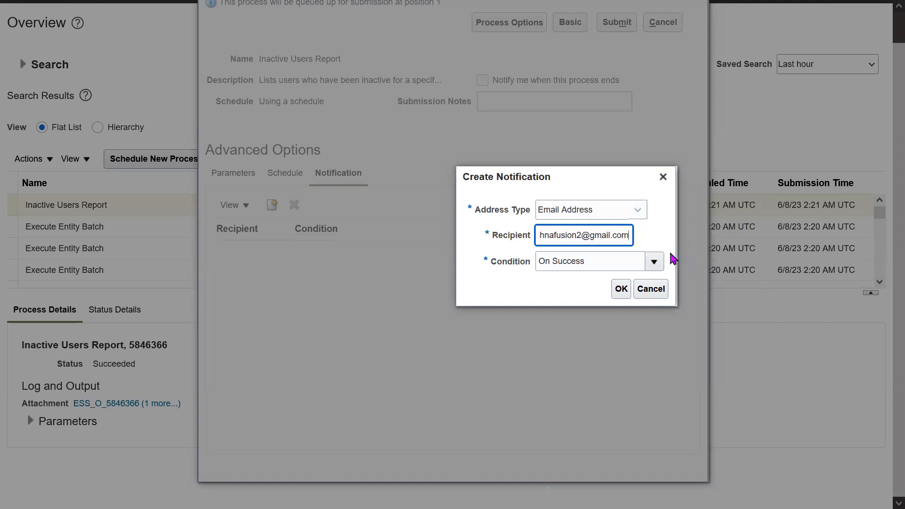
triple_click(590, 239)
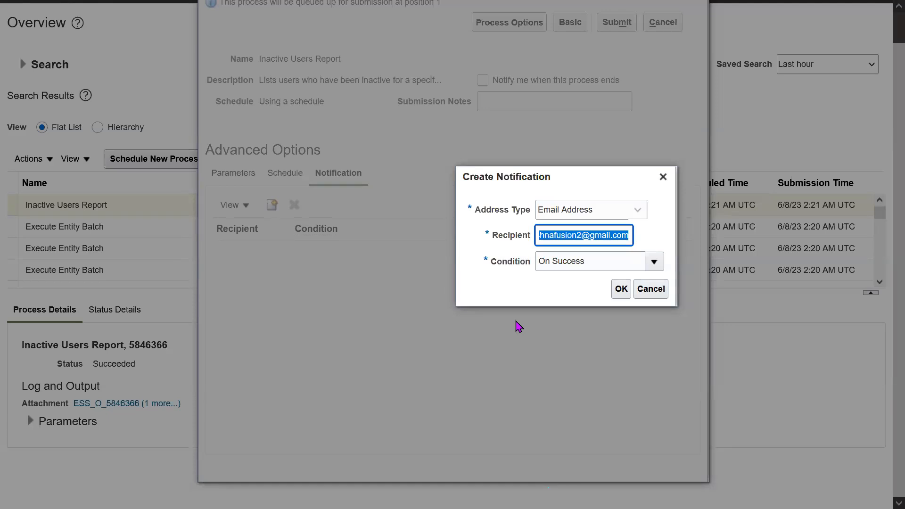
click(620, 289)
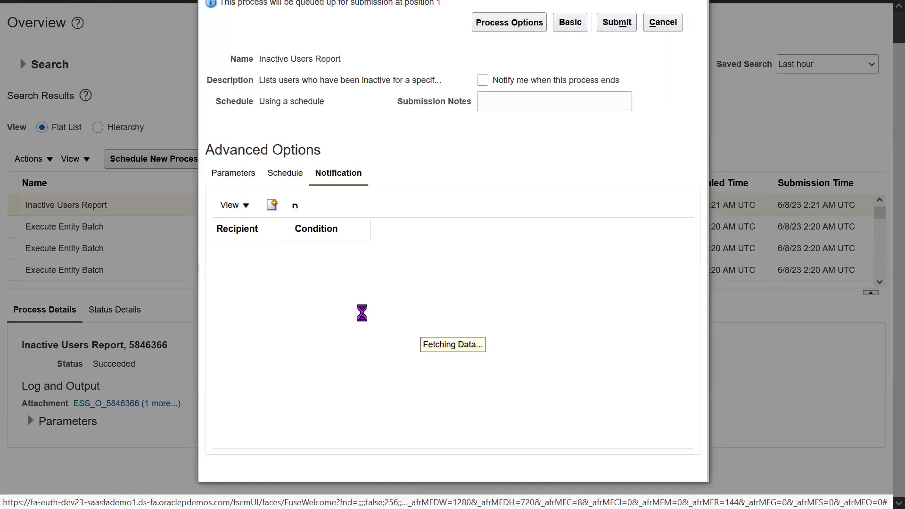
- Create a second notification for the process with address type Email Address and enter the IT support recipient's e-mail
click(272, 204)
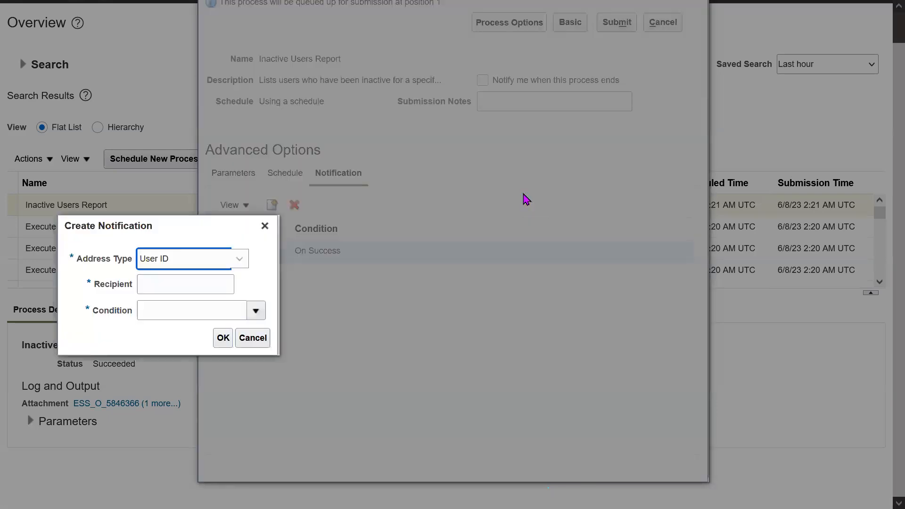
drag(123, 225, 601, 149)
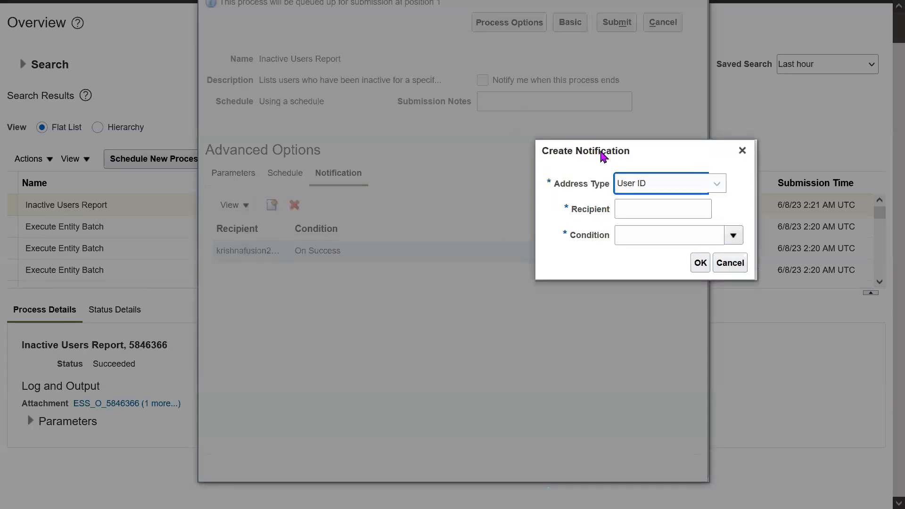
click(724, 188)
click(678, 202)
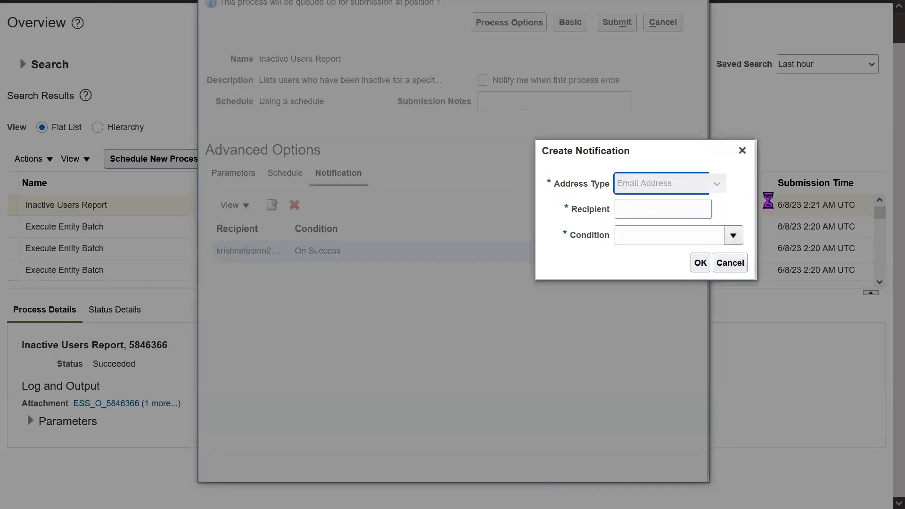
click(685, 208)
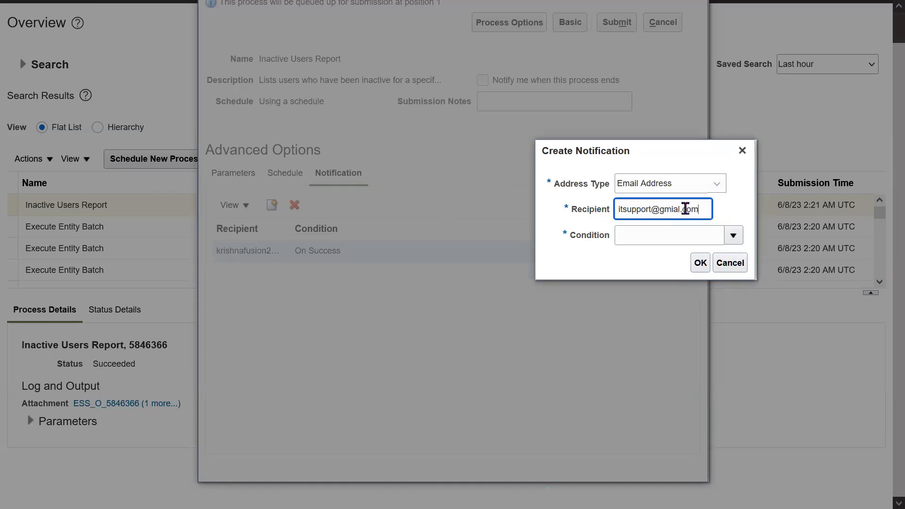
- Set the second notification's condition to On Warning and On Error, check the recipient's e-mail, and save the notification
click(733, 236)
click(625, 312)
click(626, 295)
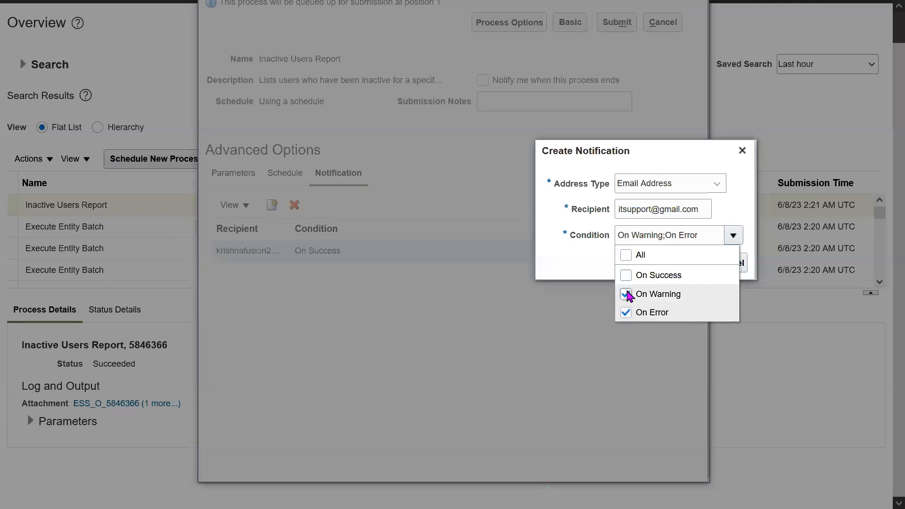
click(586, 275)
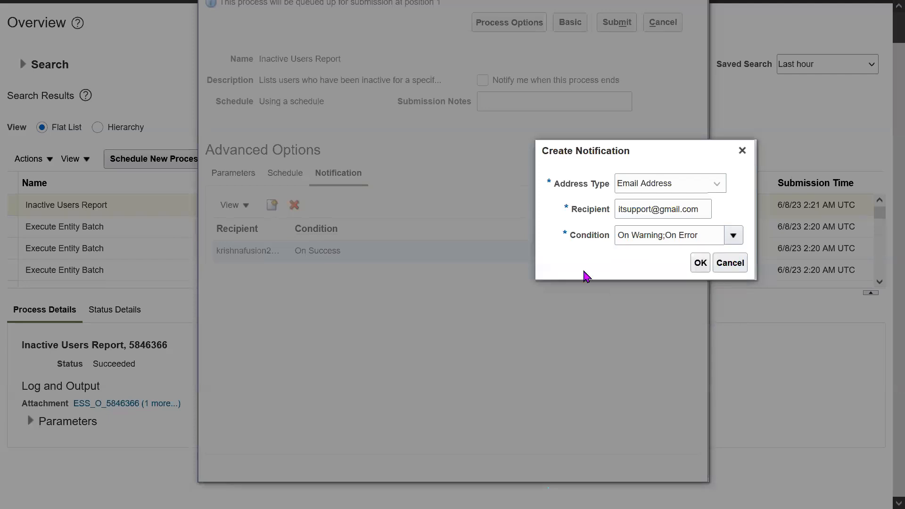
triple_click(673, 212)
triple_click(673, 212)
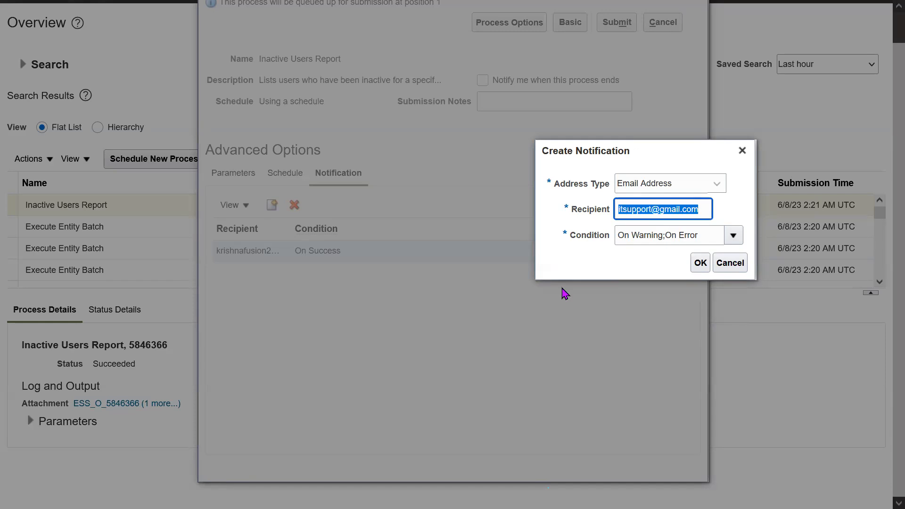
click(701, 263)
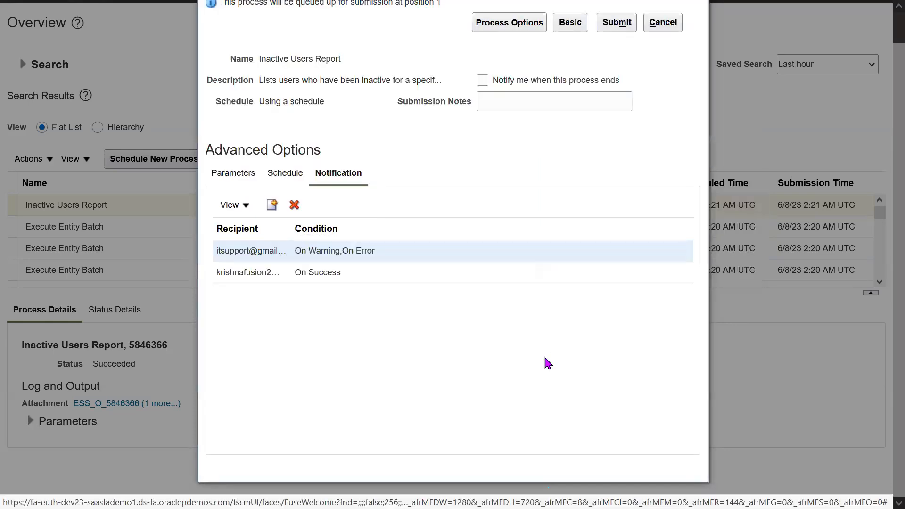
- Review the recipients and conditions of both notifications in the process's notification list
click(324, 272)
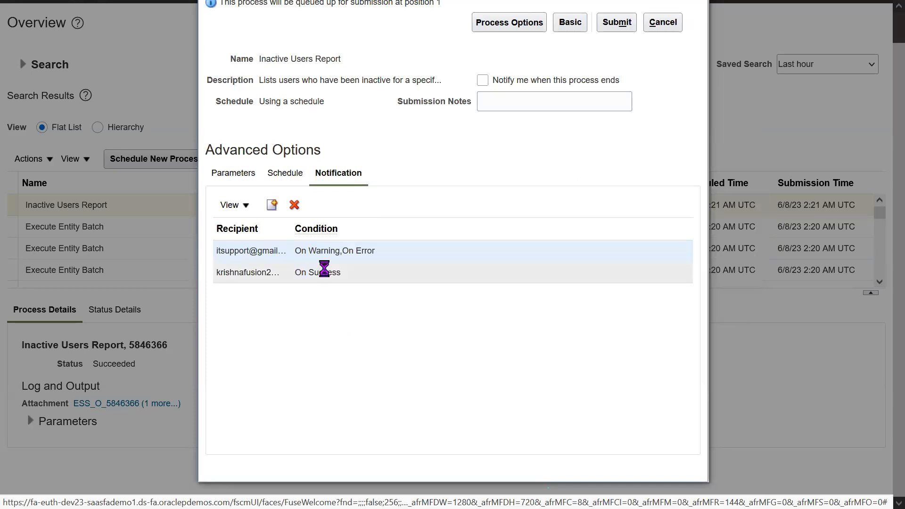
double_click(231, 272)
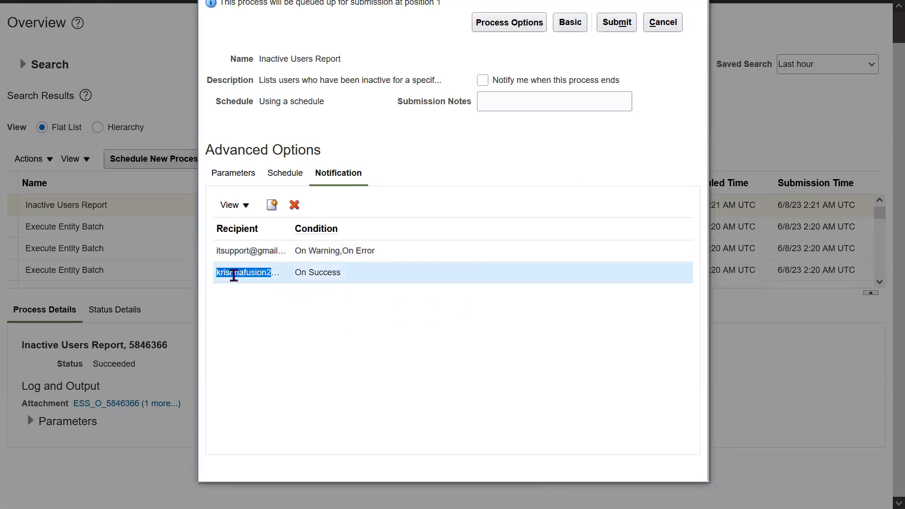
click(345, 308)
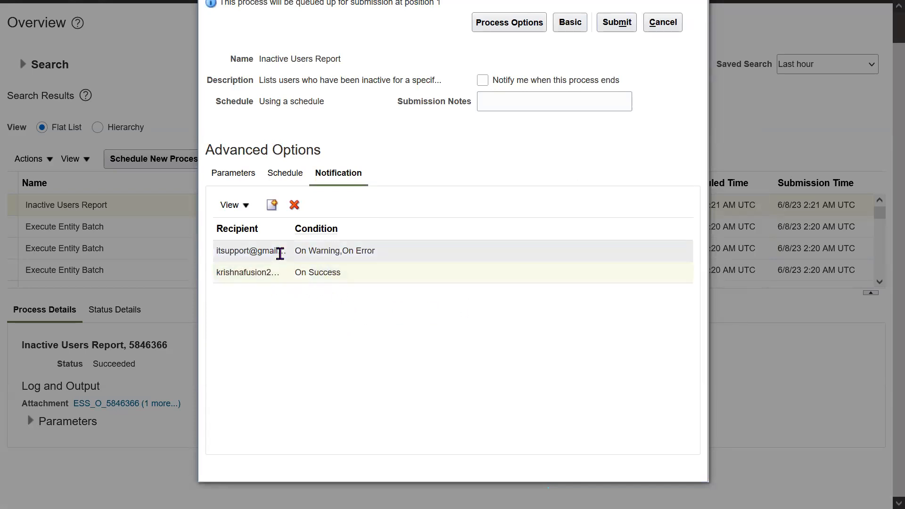
triple_click(346, 251)
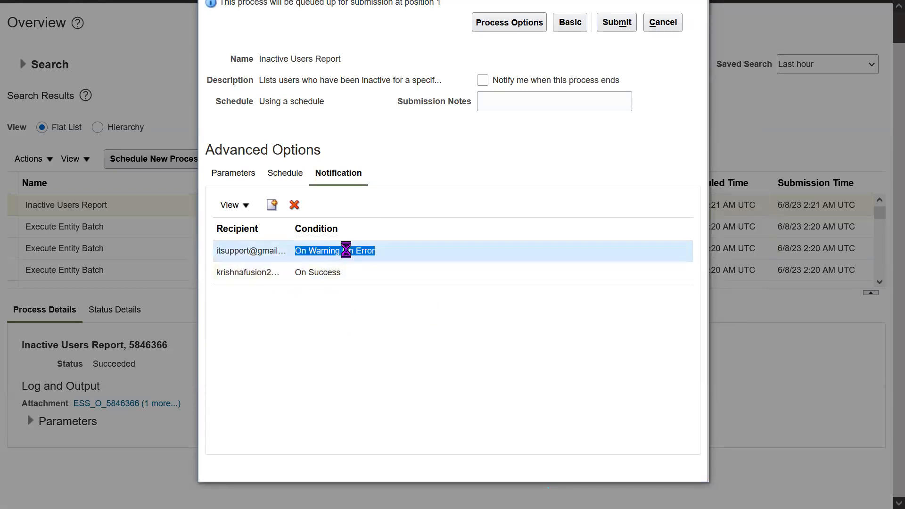
double_click(263, 251)
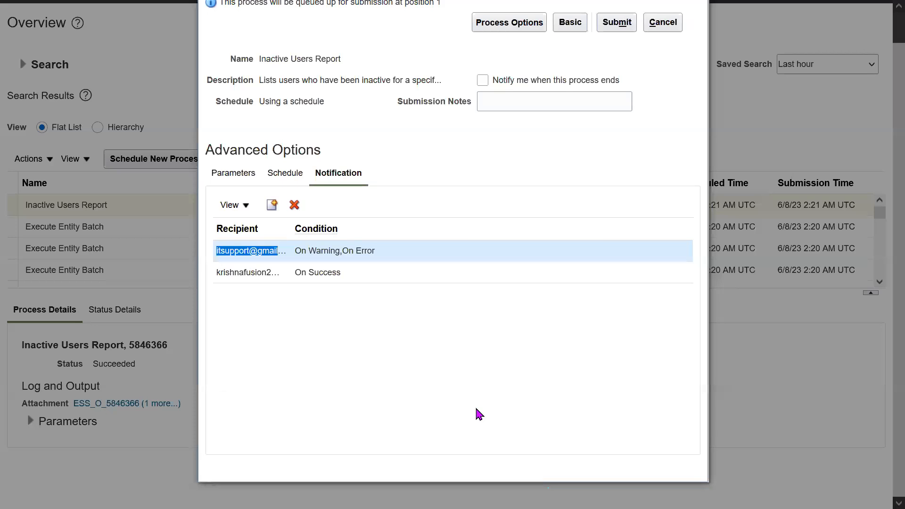
- Review the Inactive Users Report's activity parameters, schedule frequency and notification list before submission
click(243, 177)
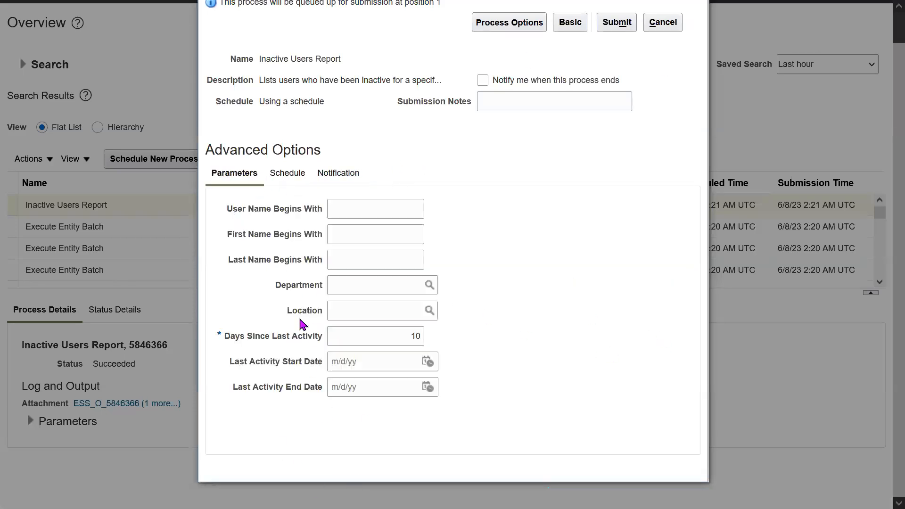
drag(231, 330, 283, 330)
drag(231, 355, 315, 354)
click(574, 348)
click(288, 176)
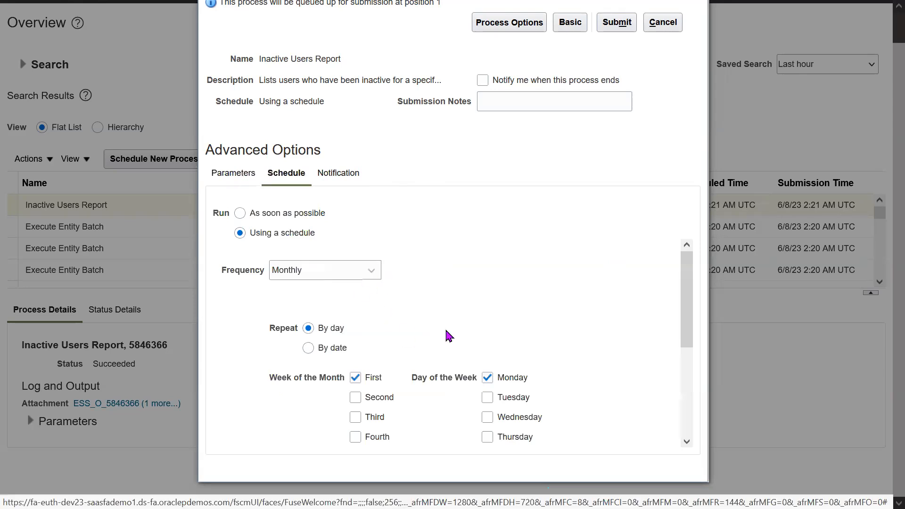
drag(221, 280, 261, 279)
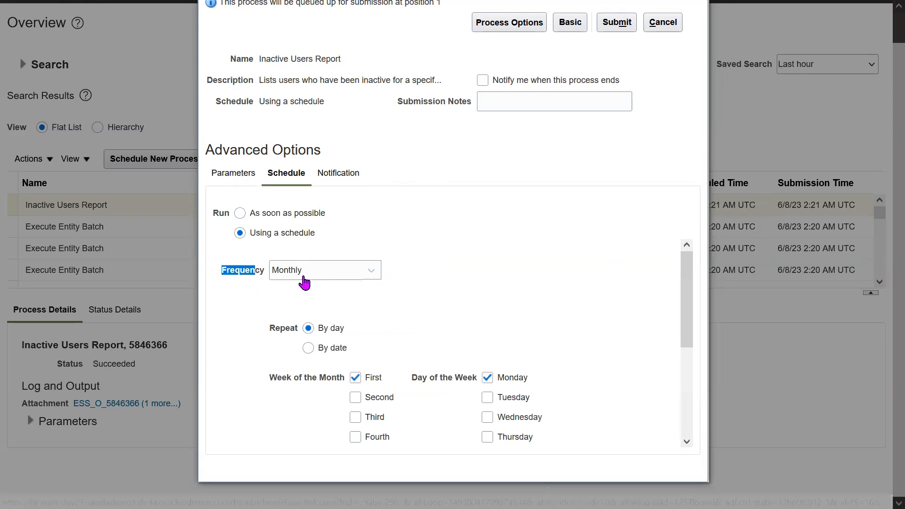
click(497, 257)
click(335, 174)
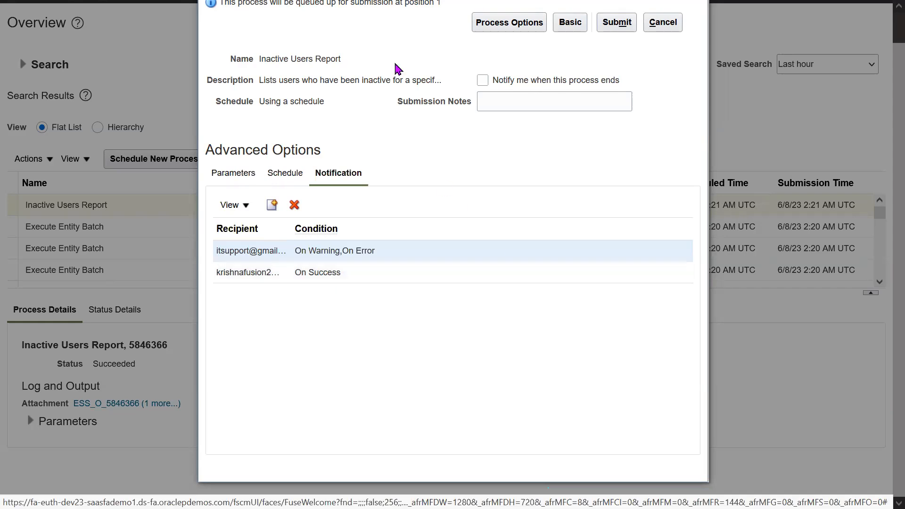
drag(238, 4, 242, 33)
click(240, 31)
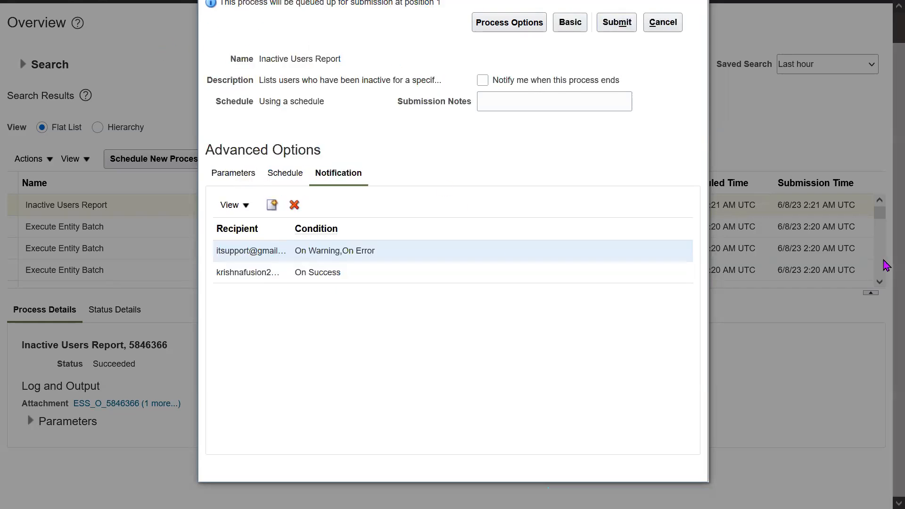
- Bring the Process Details dialog fully into view and check the schedule's frequency, week of the month and day of the week
drag(894, 259, 886, 191)
drag(603, 11, 435, 41)
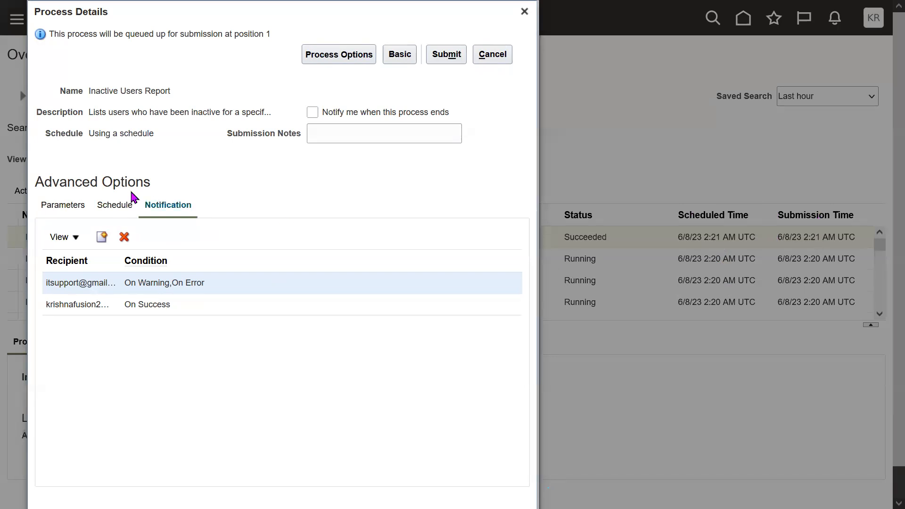
click(122, 207)
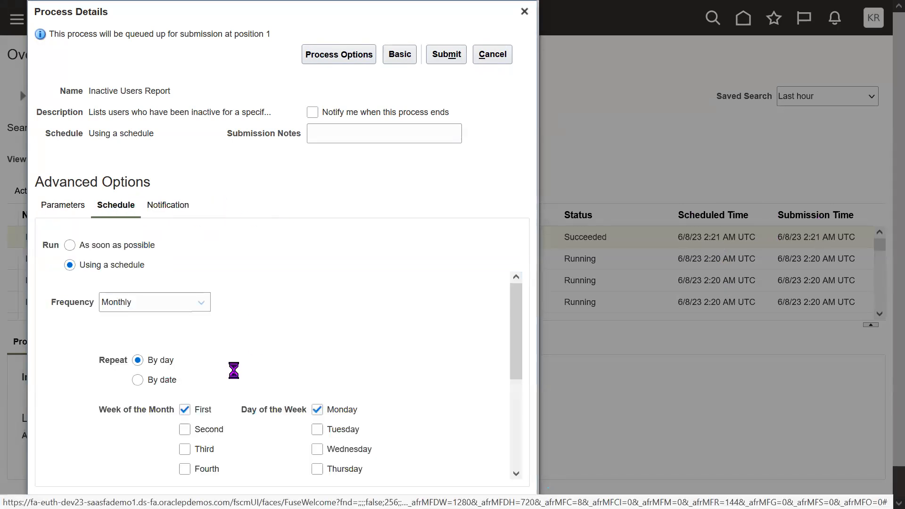
drag(52, 300, 76, 301)
click(334, 293)
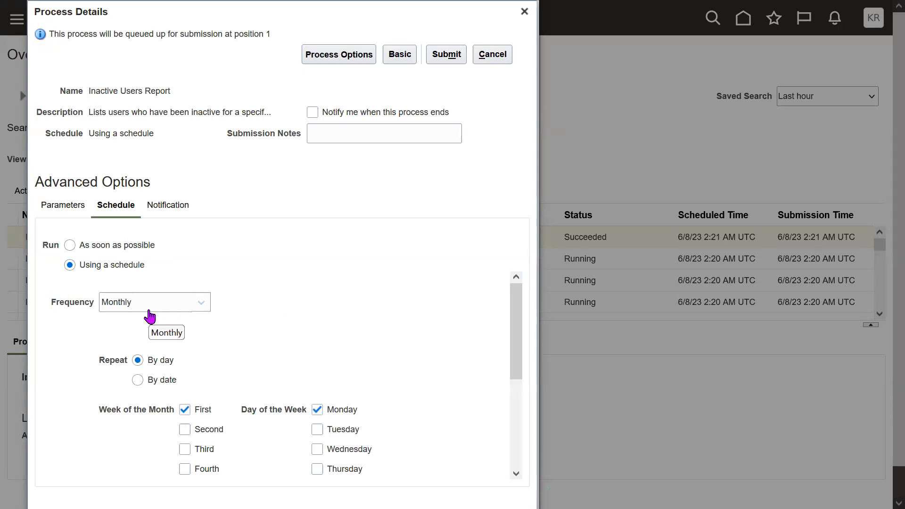
drag(219, 409, 200, 410)
drag(375, 413, 326, 415)
click(338, 346)
drag(213, 407, 197, 409)
click(405, 327)
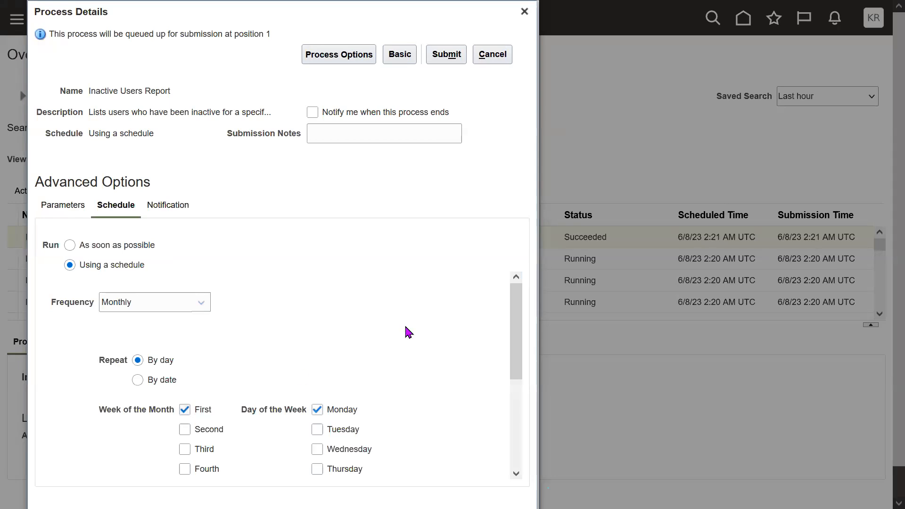
drag(373, 416, 333, 418)
click(409, 369)
drag(212, 410, 203, 414)
drag(363, 414, 319, 413)
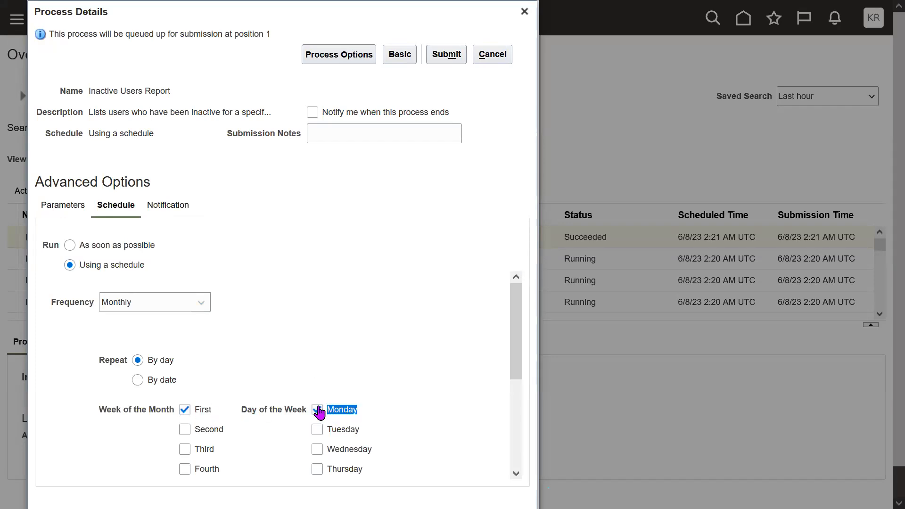
click(392, 292)
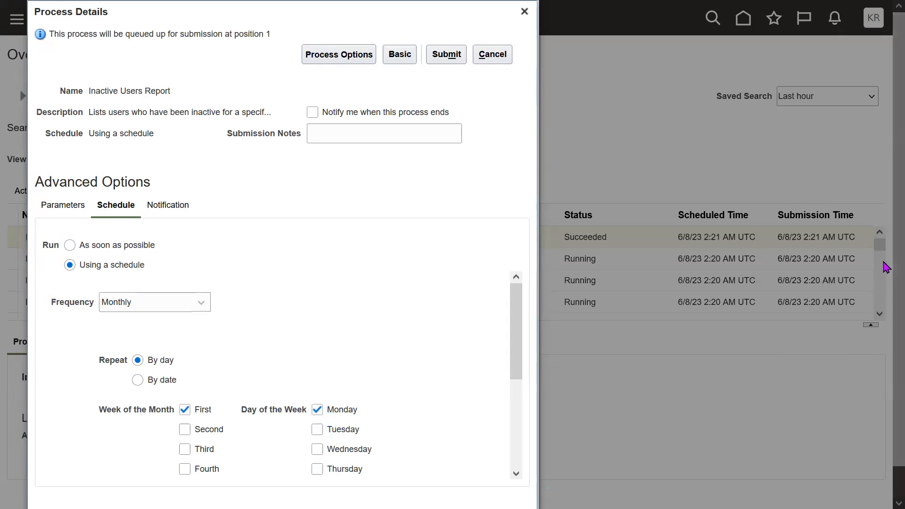
- Submit the scheduled Inactive Users Report, acknowledge the confirmation, and refresh the process list
click(465, 54)
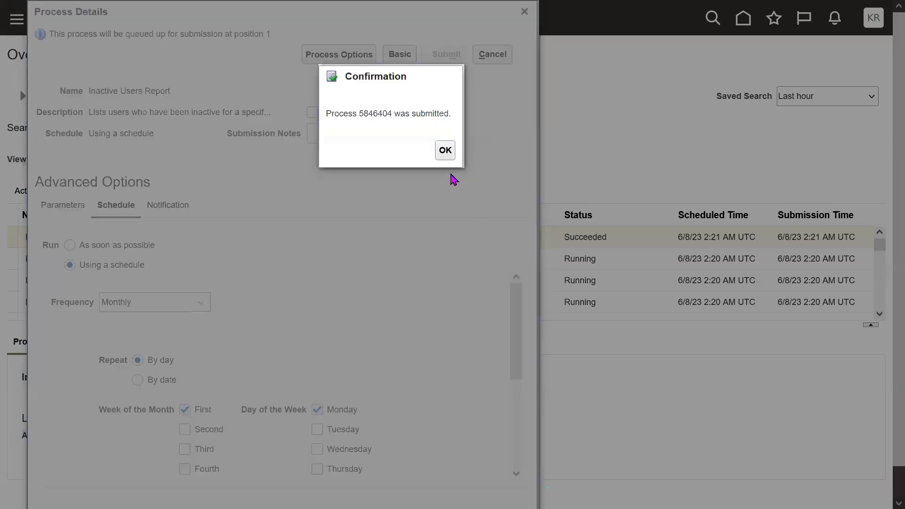
click(445, 152)
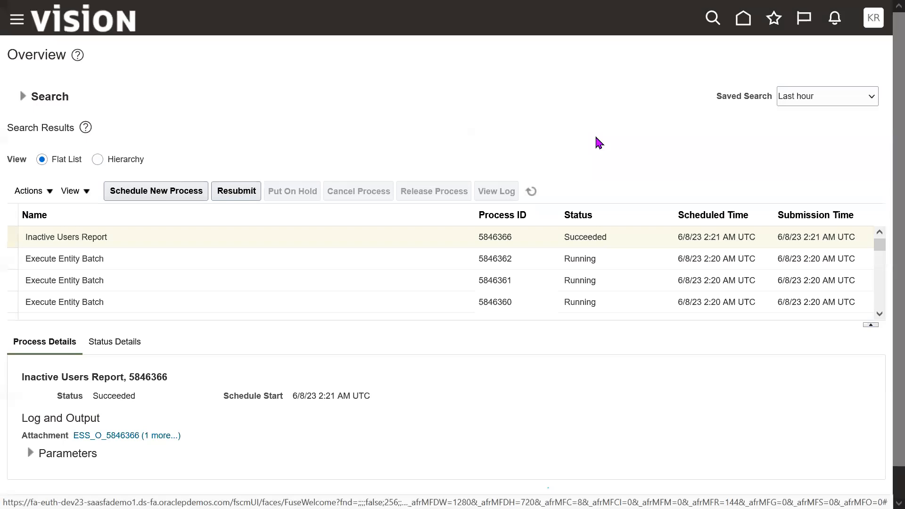
click(533, 191)
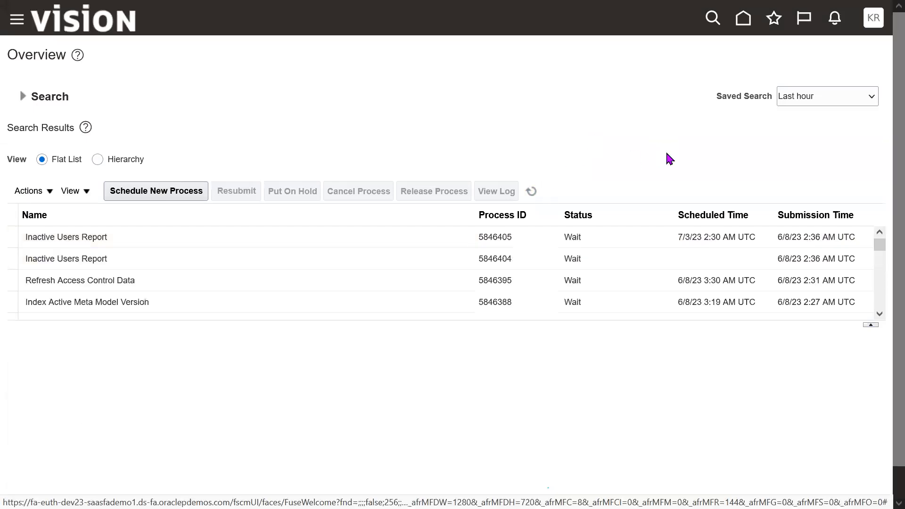
- Select the newest Inactive Users Report run in the search results and examine its name, status and scheduled time
click(363, 242)
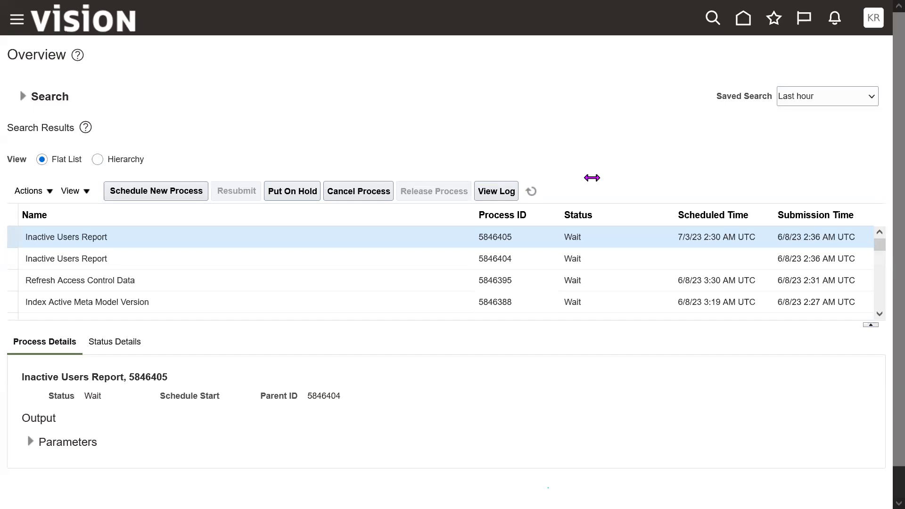
triple_click(95, 235)
double_click(95, 236)
triple_click(95, 236)
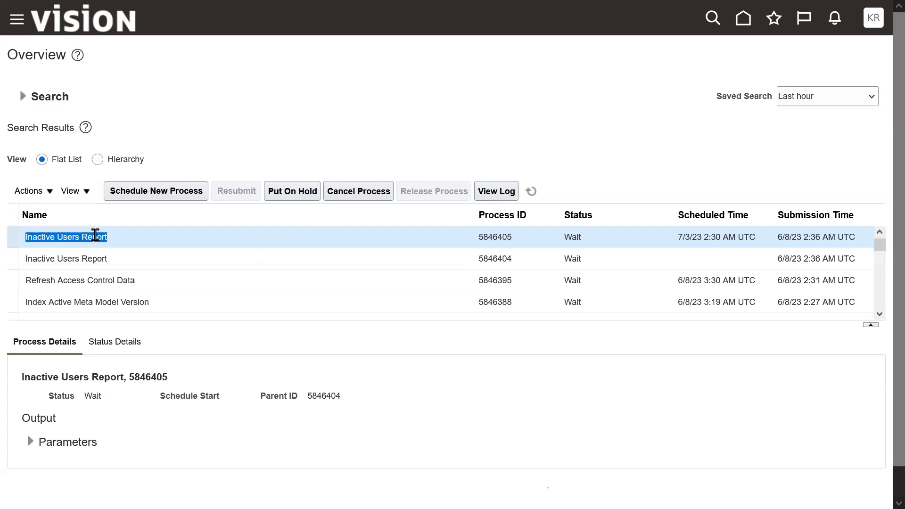
triple_click(95, 235)
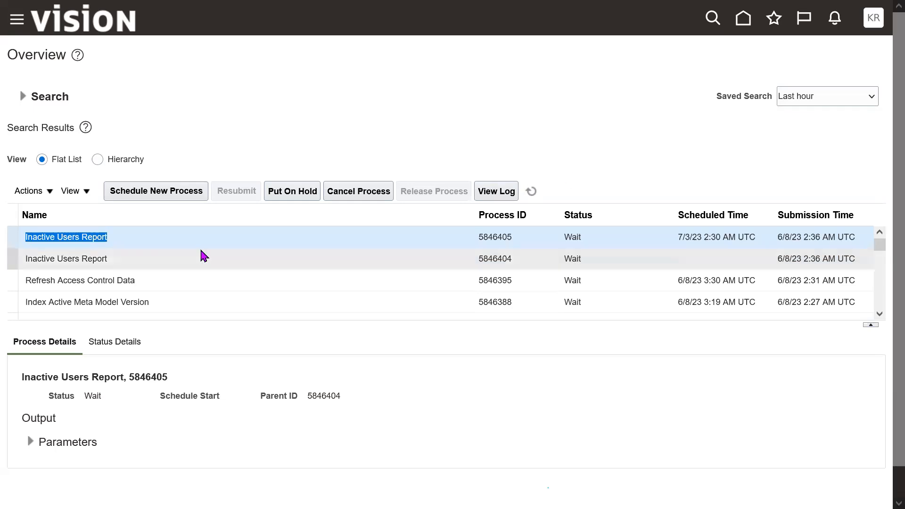
triple_click(76, 235)
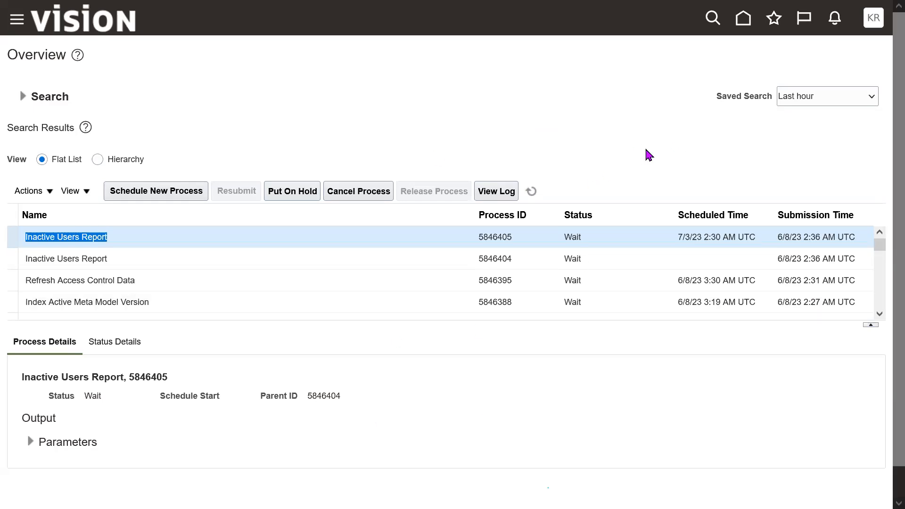
triple_click(145, 245)
click(525, 137)
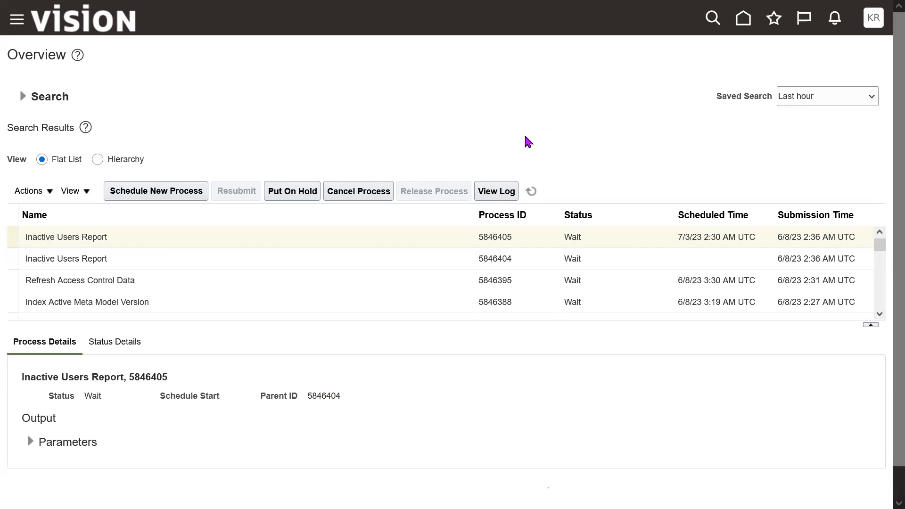
triple_click(134, 237)
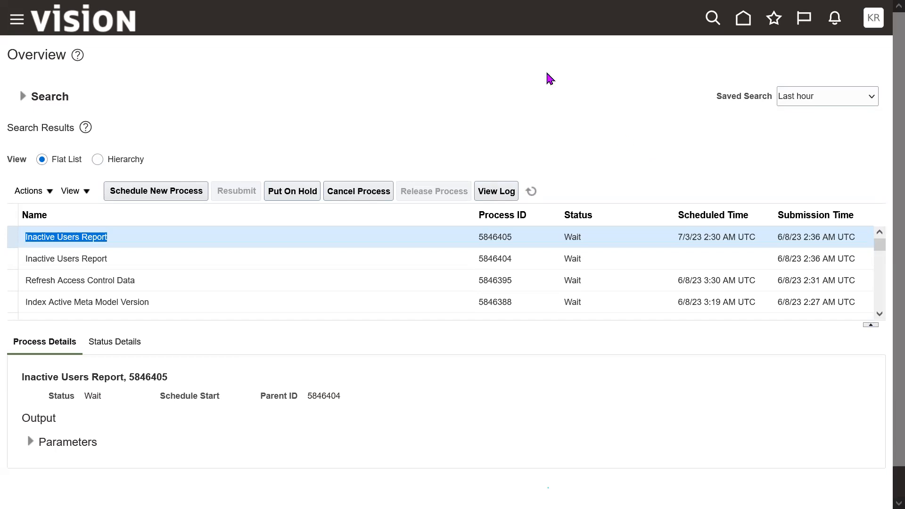
key(alt+Tab)
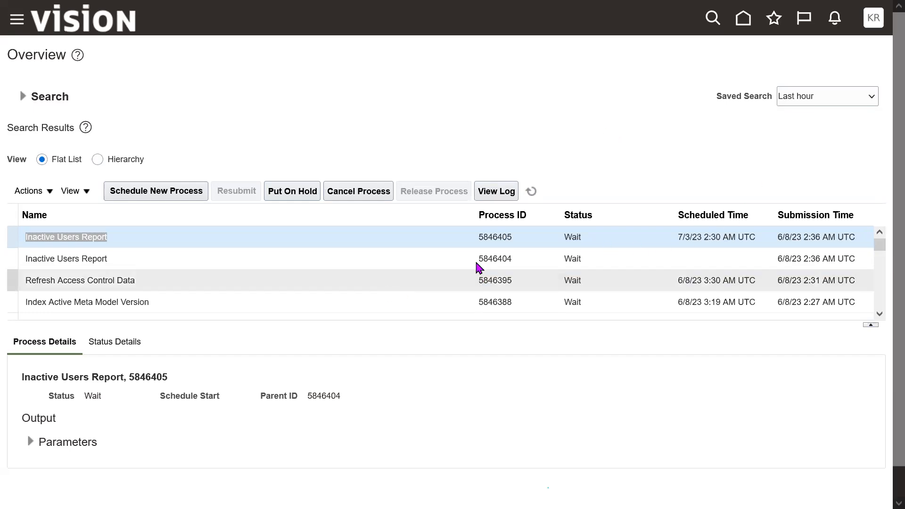
double_click(576, 239)
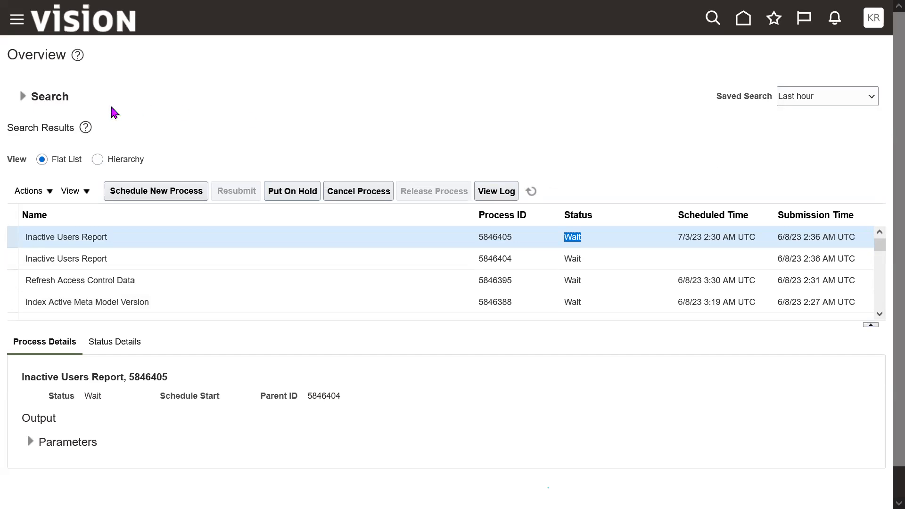
- Expand the process search criteria, filter by status Wait, and run the search
drag(71, 100, 14, 99)
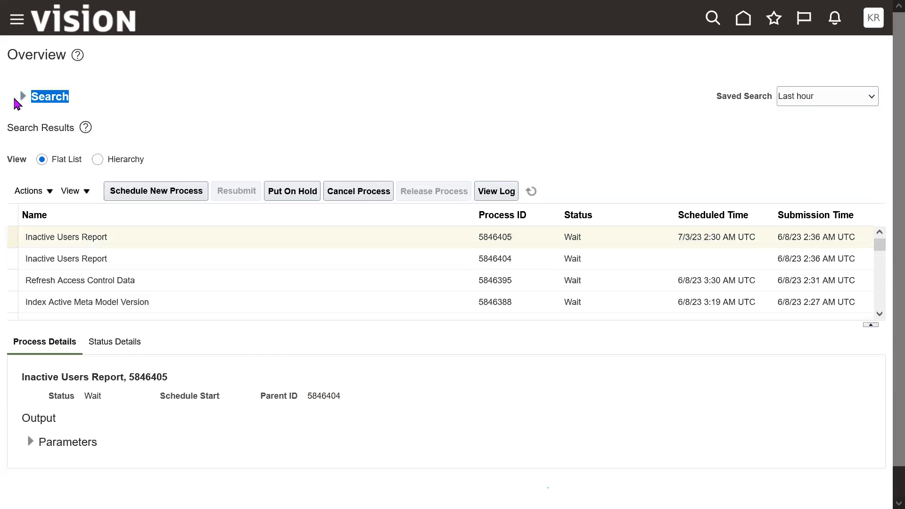
click(22, 97)
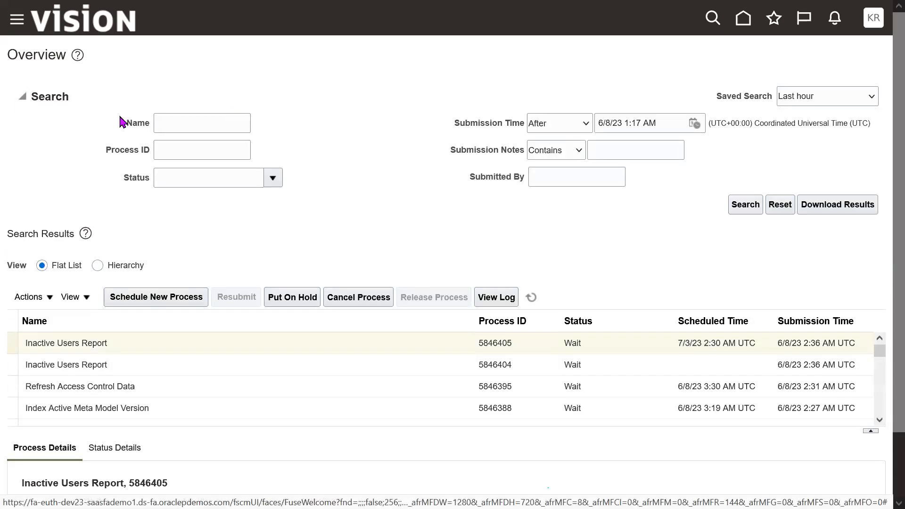
click(272, 179)
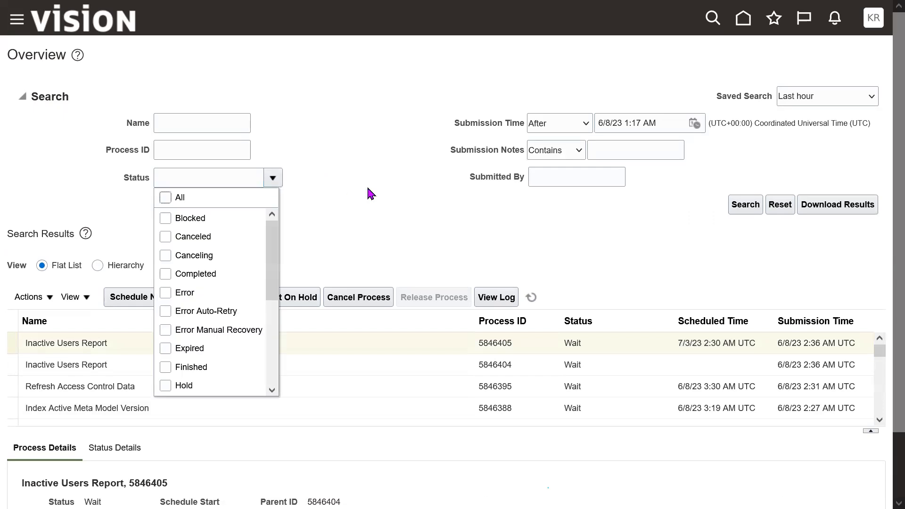
mouse_move(275, 257)
mouse_down()
mouse_move(277, 310)
mouse_move(275, 257)
mouse_up()
drag(278, 297, 283, 357)
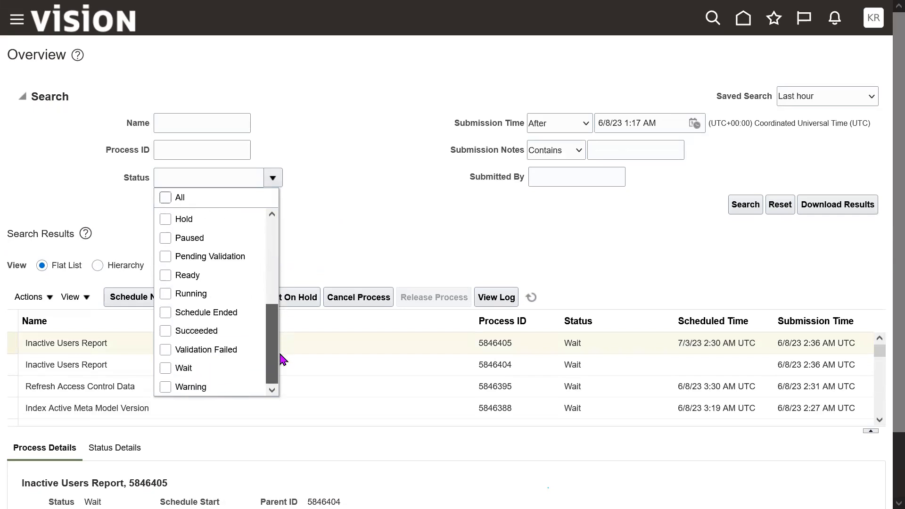
click(166, 369)
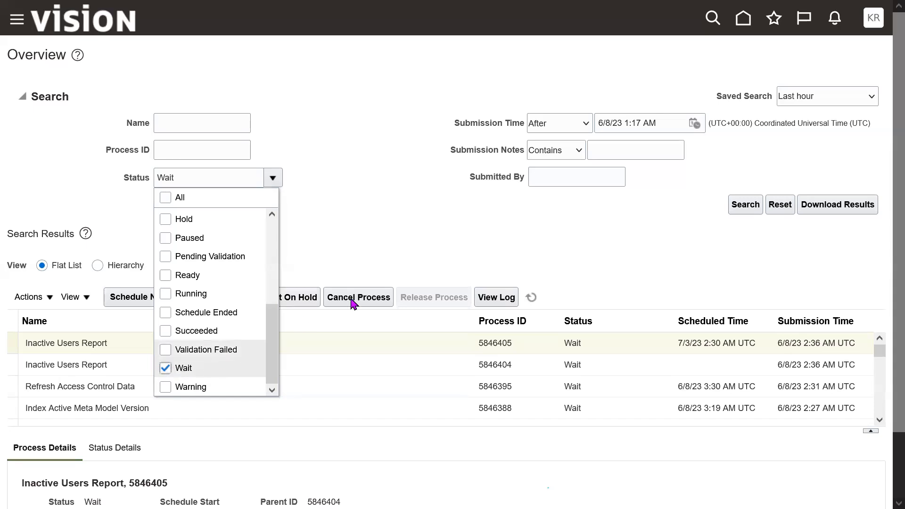
click(435, 256)
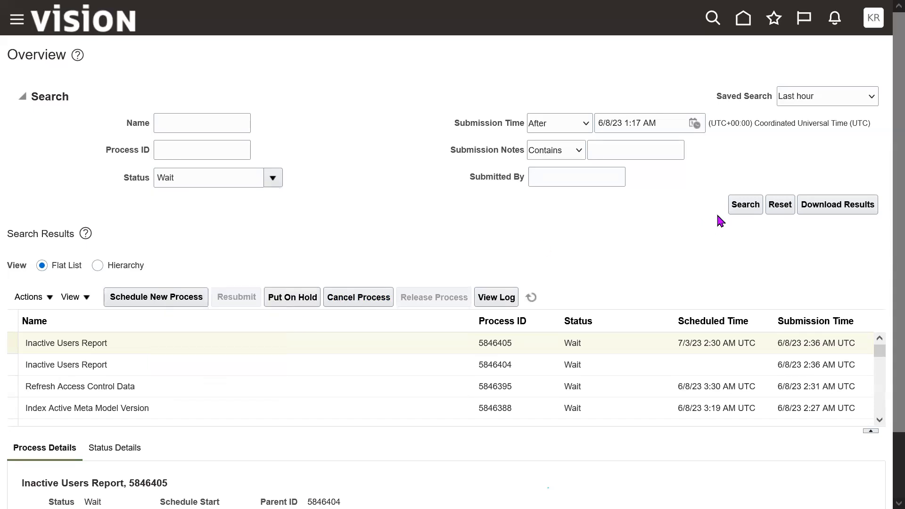
click(746, 204)
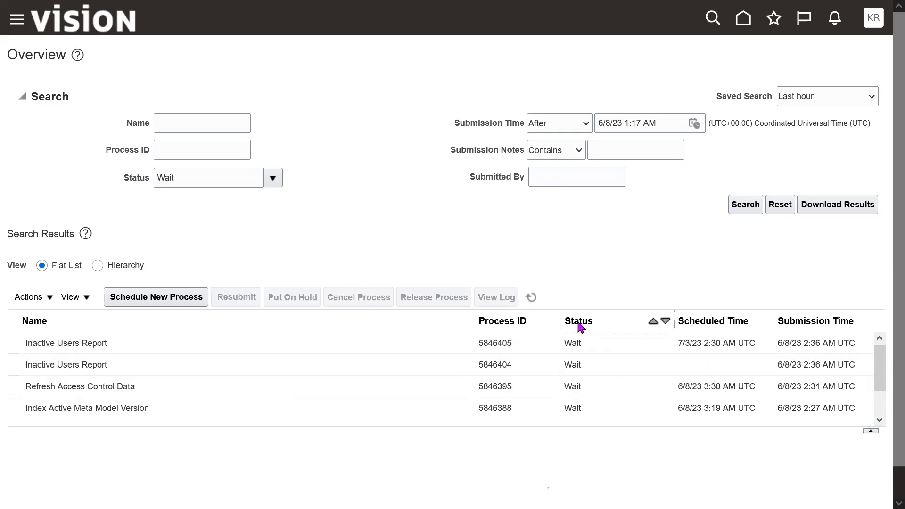
- Change the search's status filter to Error only, clearing the Wait selection
drag(275, 182, 339, 242)
click(339, 247)
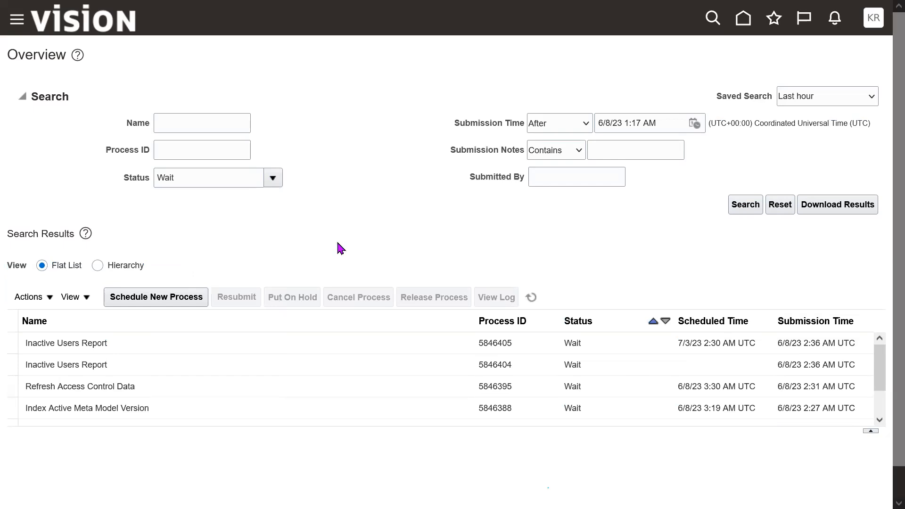
click(273, 182)
click(166, 293)
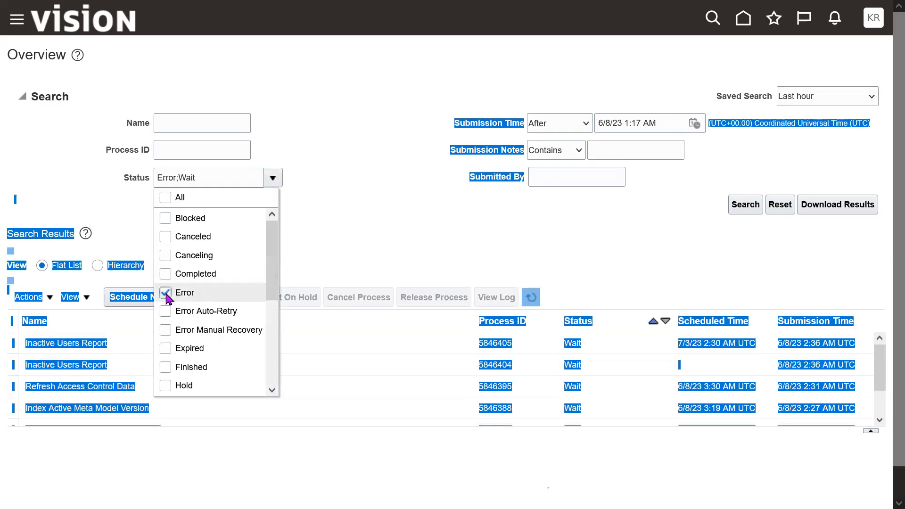
drag(270, 292, 273, 235)
click(194, 369)
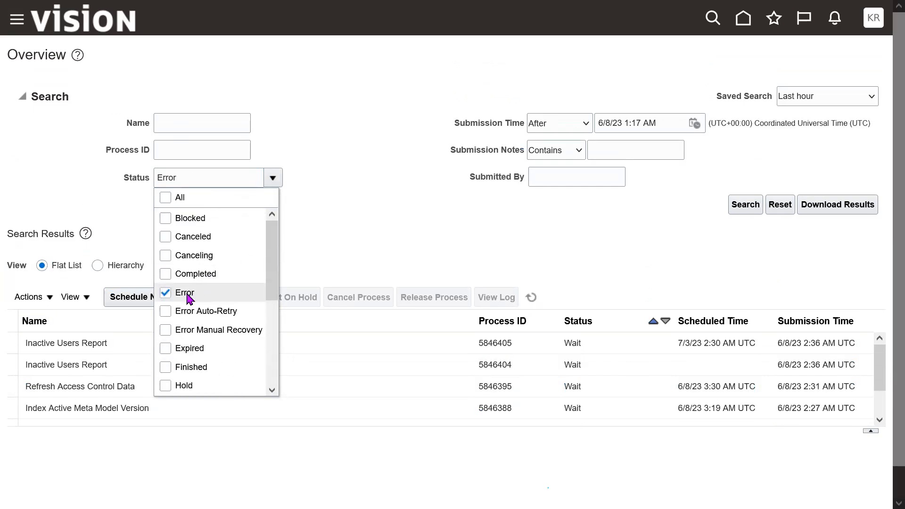
click(402, 226)
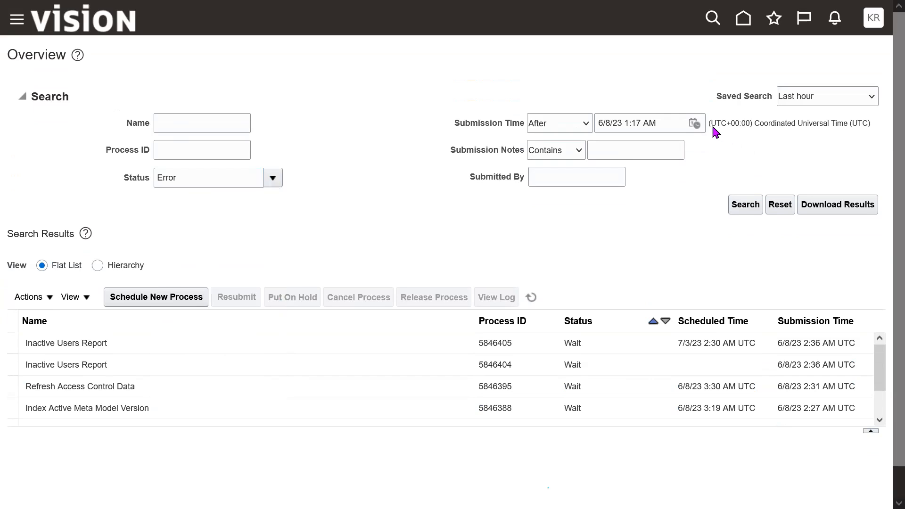
- Set the submission time filter to after 6/7/23 1:17 AM and run the search for processes in error
click(695, 123)
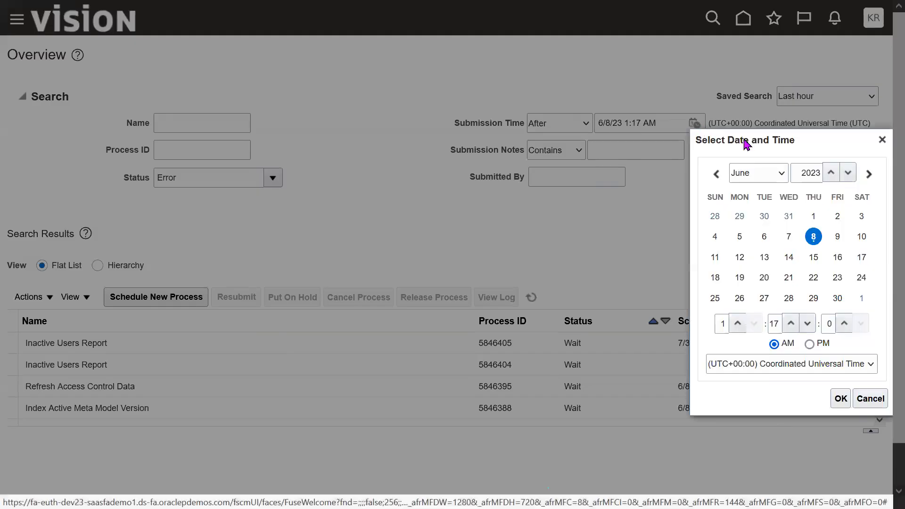
click(788, 238)
click(840, 398)
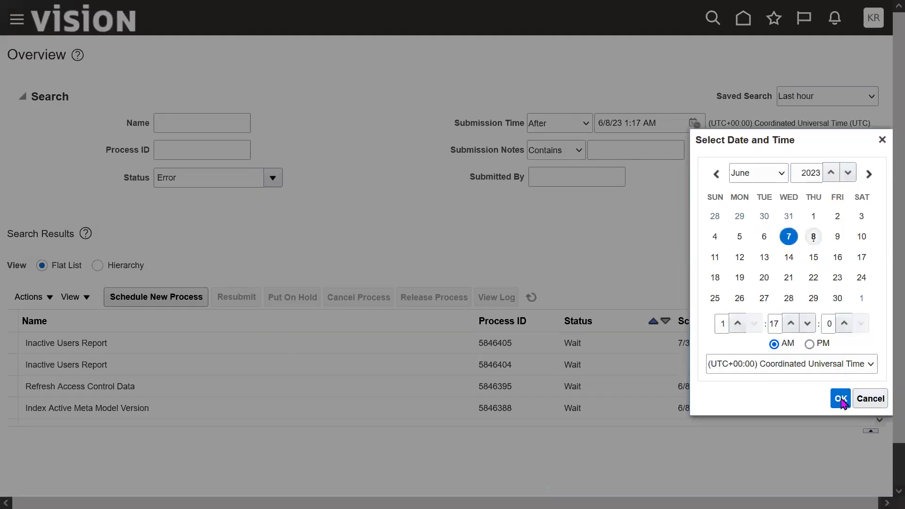
triple_click(660, 128)
double_click(660, 127)
triple_click(661, 127)
double_click(661, 128)
triple_click(661, 127)
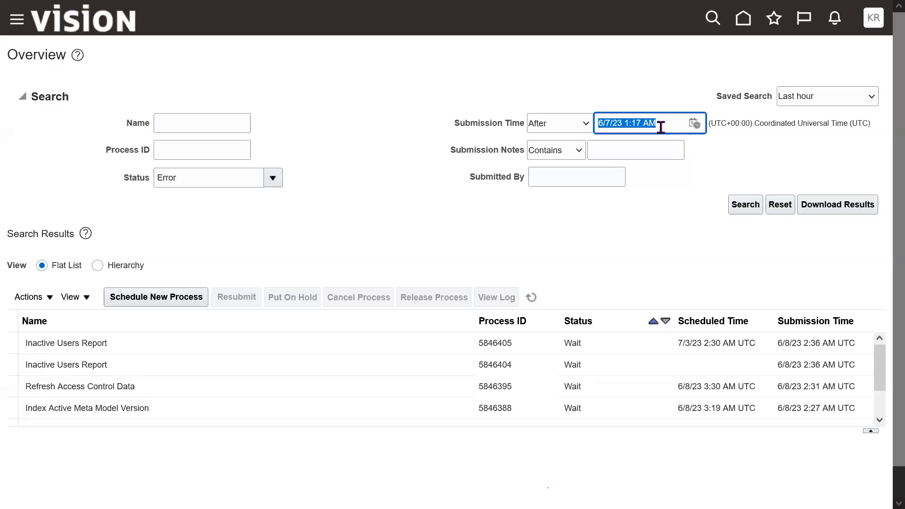
click(744, 210)
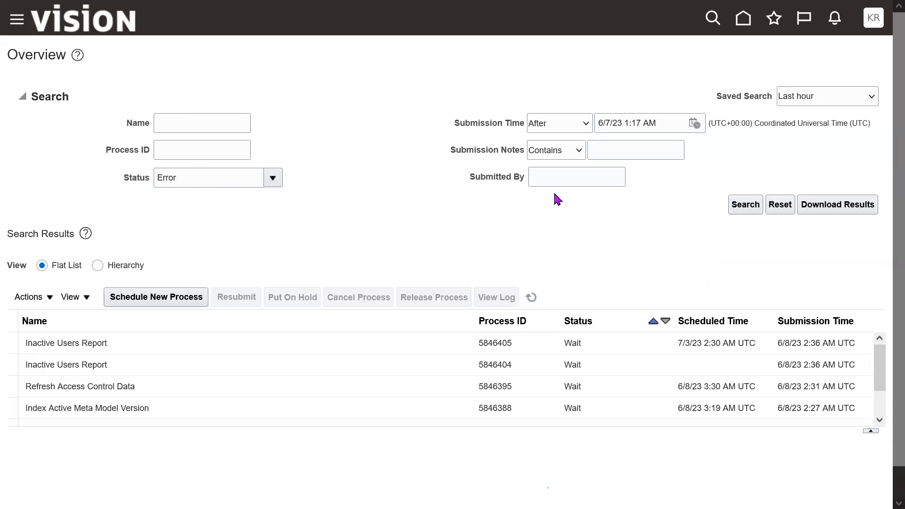
- Enter the submitter's name in the Submitted By criterion, then collapse the search criteria
drag(449, 124, 528, 127)
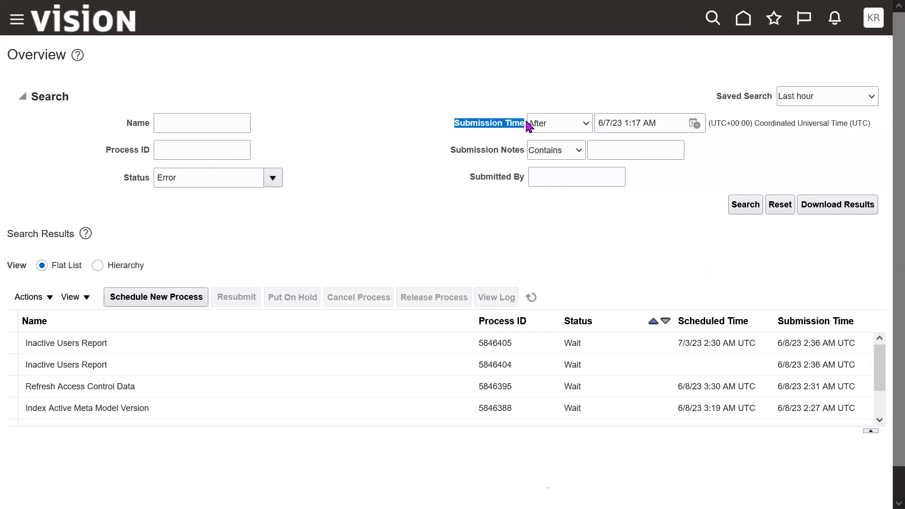
drag(104, 149, 165, 122)
click(383, 192)
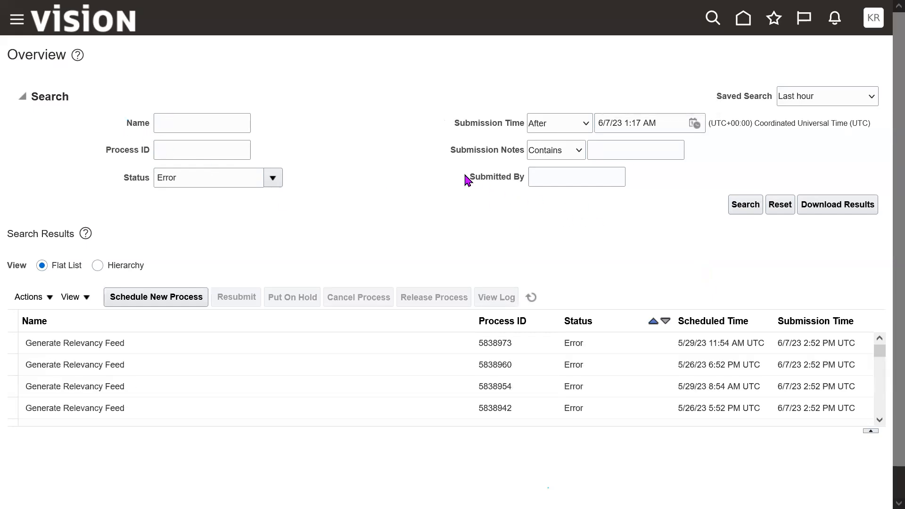
drag(466, 180, 534, 179)
click(593, 182)
text(krishna)
click(558, 198)
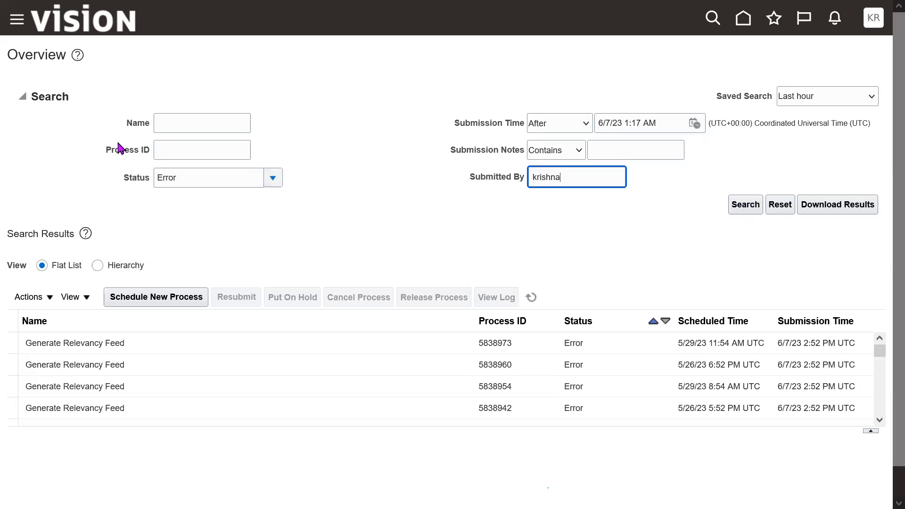
click(21, 96)
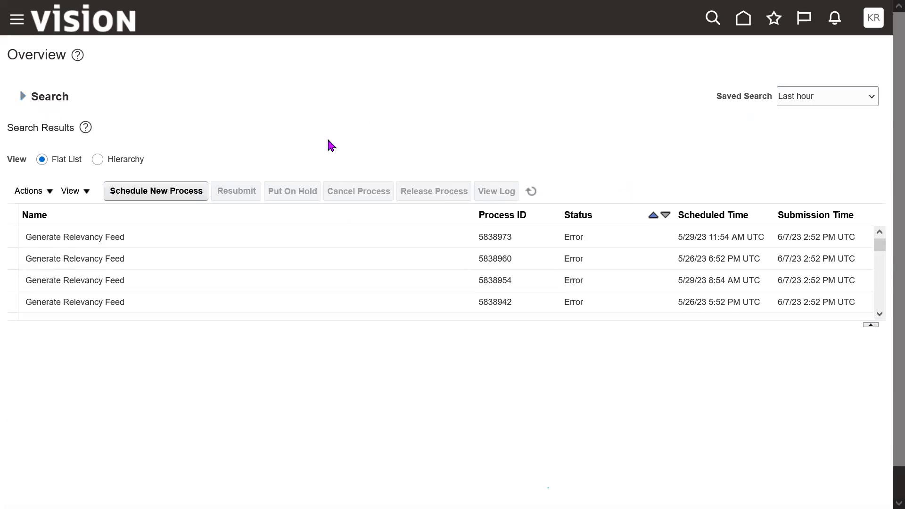
- Exit full screen, switch to the 2023 SCM Setups Sheet in Google Sheets, and highlight "User creation" in the implementation user topic
key(F11)
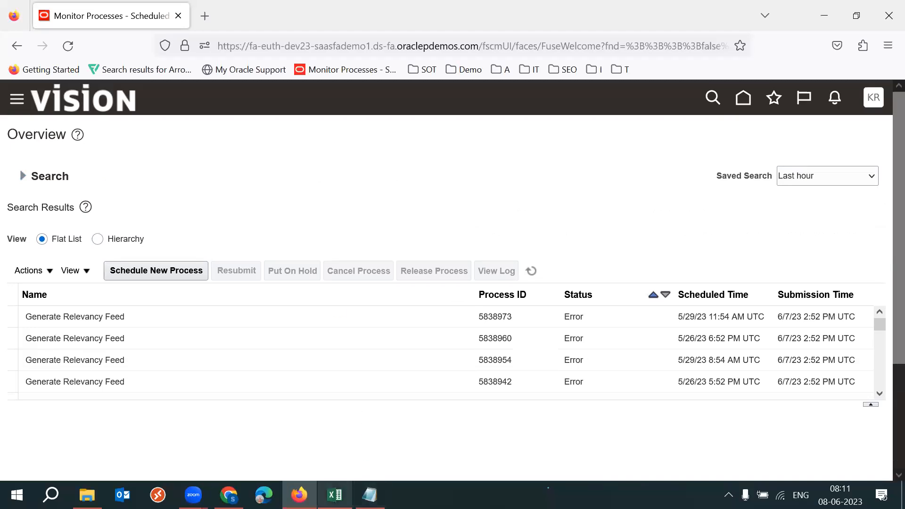
mouse_move(335, 495)
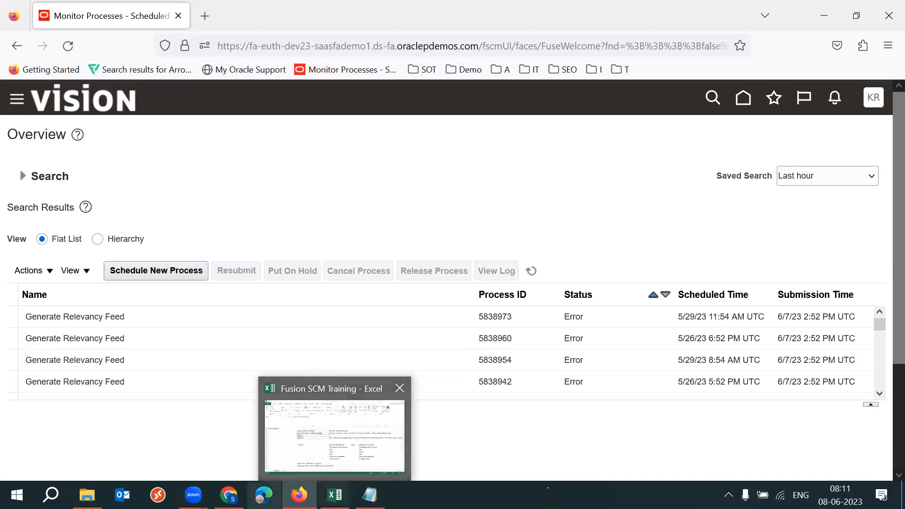
key(alt+Tab)
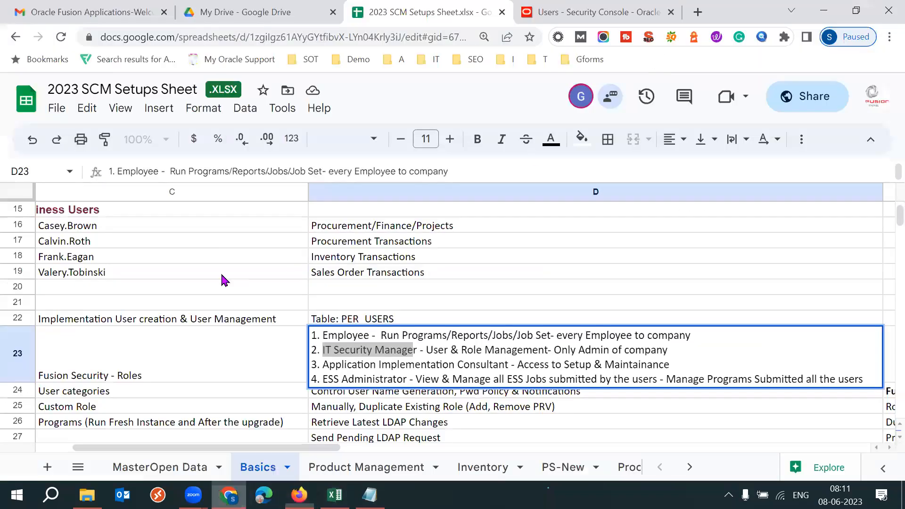
click(142, 319)
key(Left)
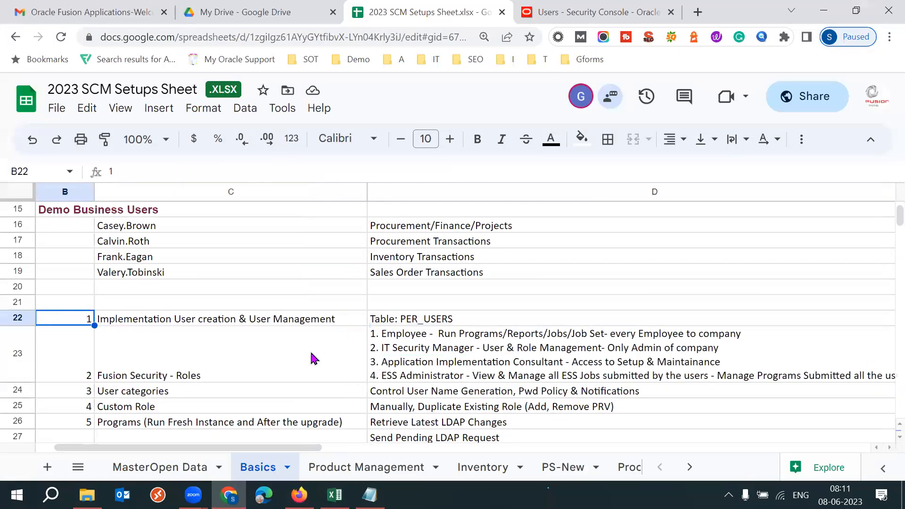
click(238, 320)
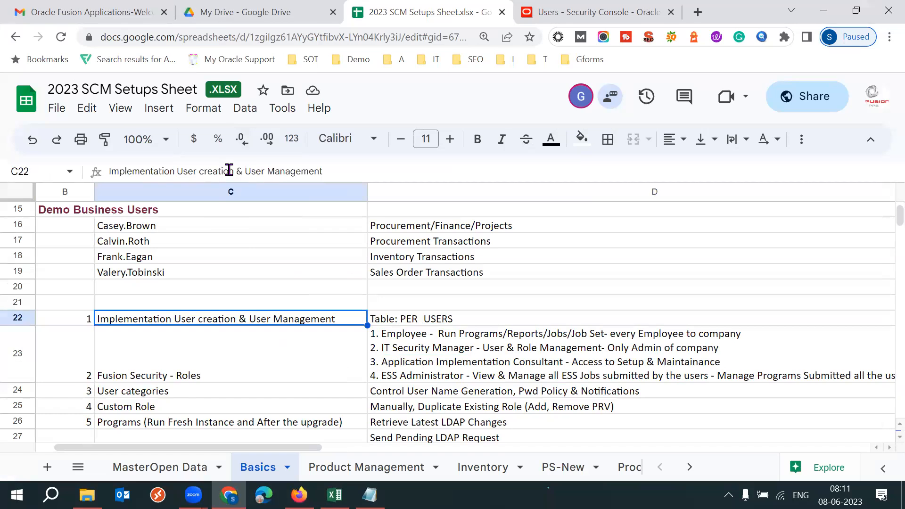
drag(233, 171, 176, 171)
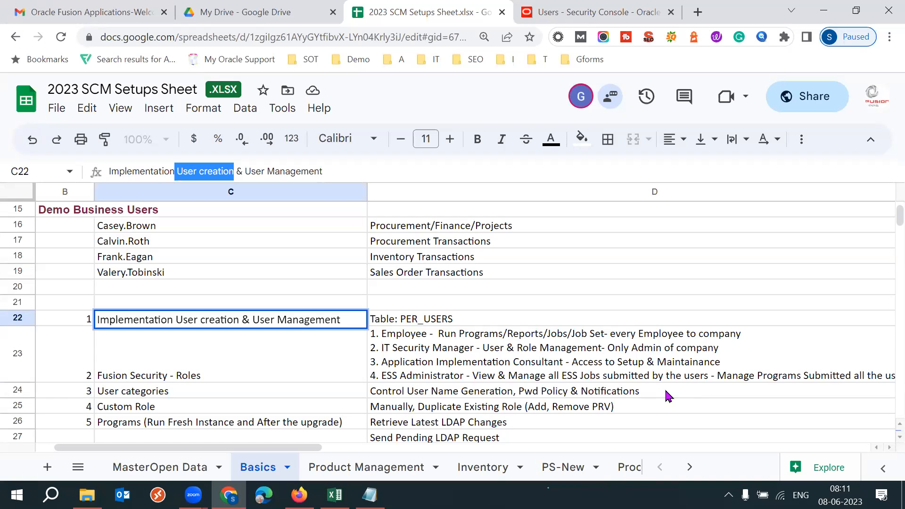
- Open the Fusion Security roles description and highlight the text from Employee to IT Security Manager
click(523, 354)
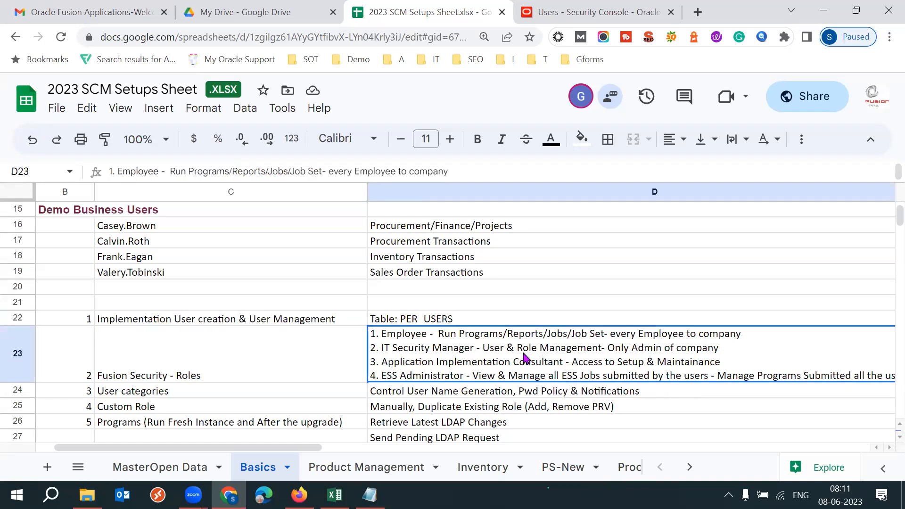
double_click(383, 336)
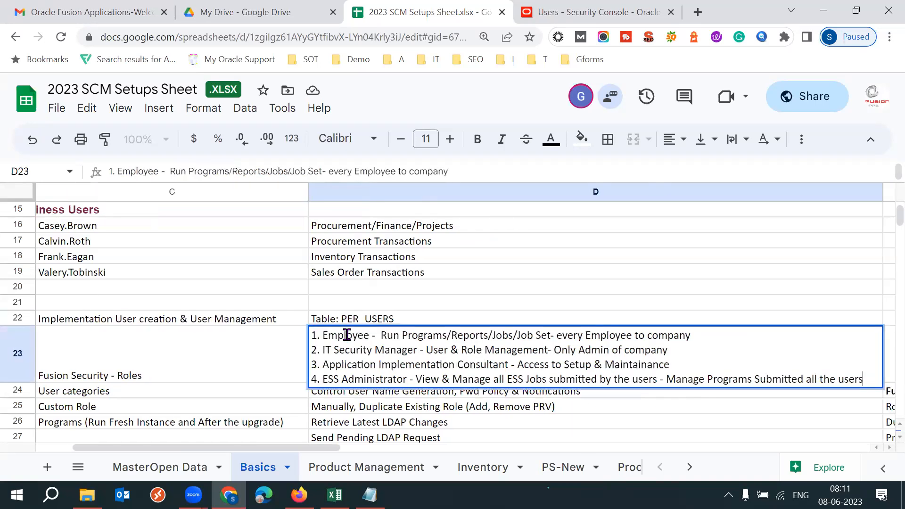
drag(321, 335, 415, 350)
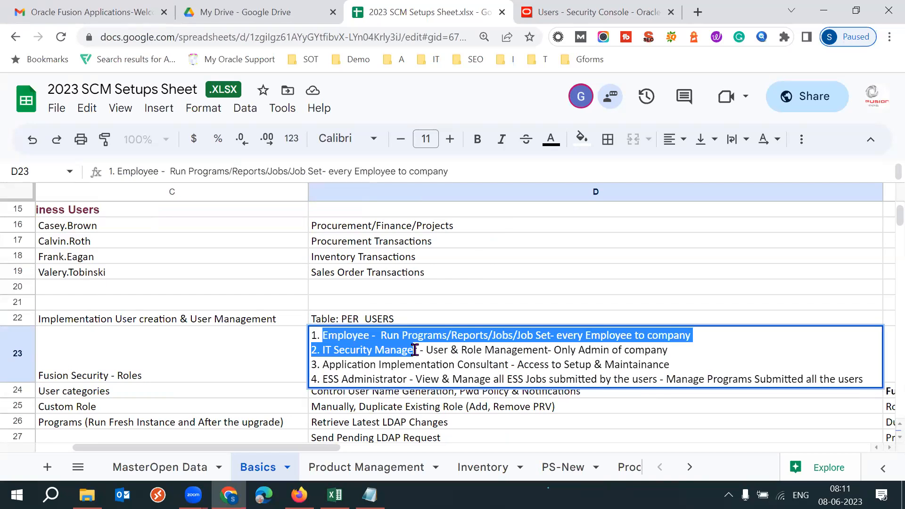
- Review the User categories topic in row 24, covering user name generation, password policy and notifications
click(124, 394)
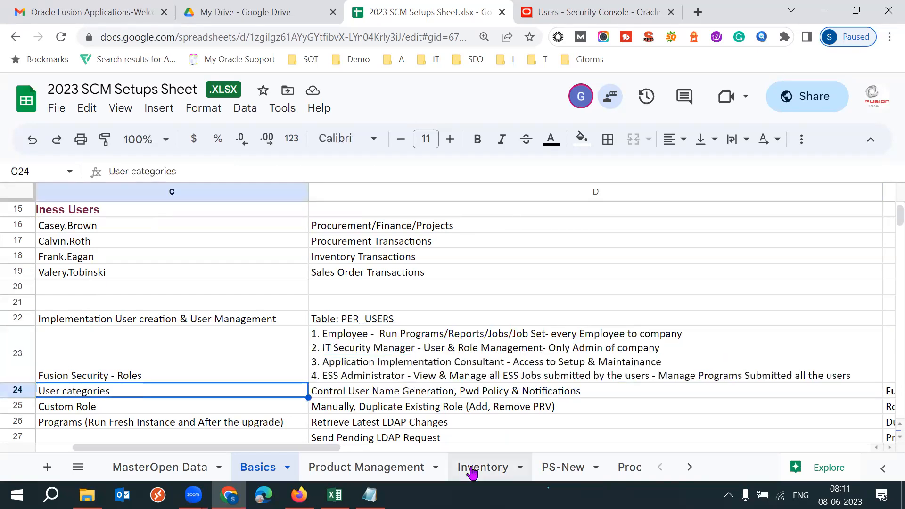
key(Left)
key(Right)
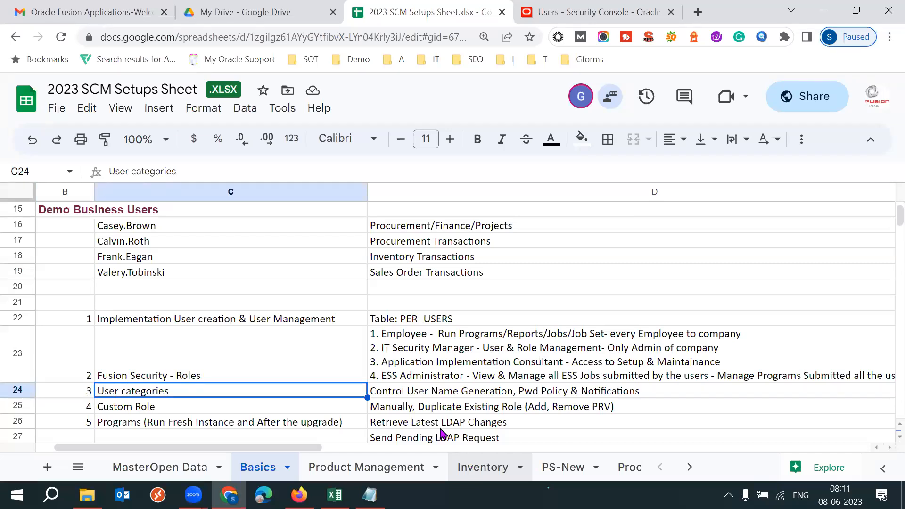
click(419, 398)
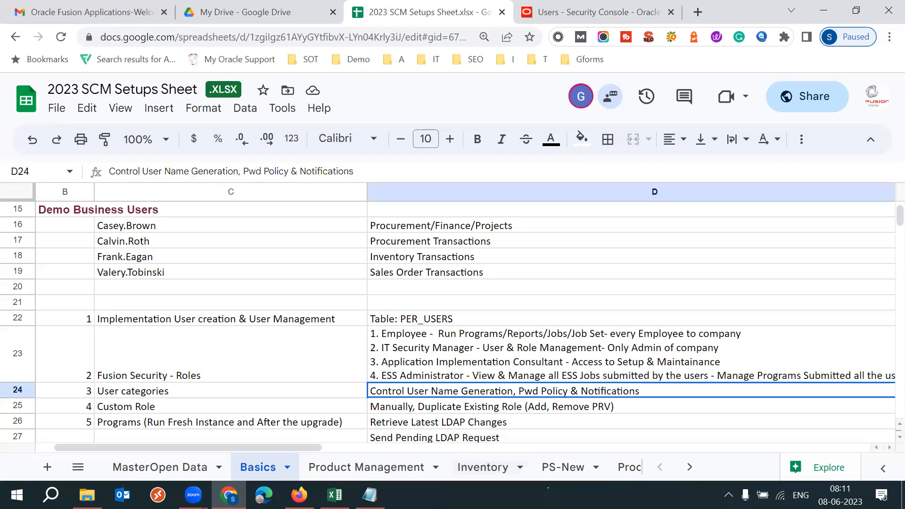
key(Left)
key(Left)
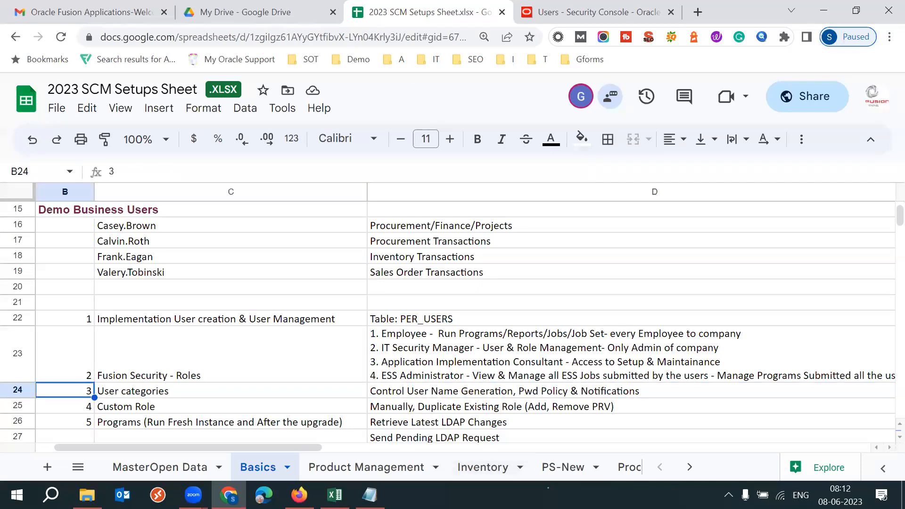
key(Right)
- Select the first three topics with their descriptions, cells B22:D24, to recap the session's coverage
click(89, 321)
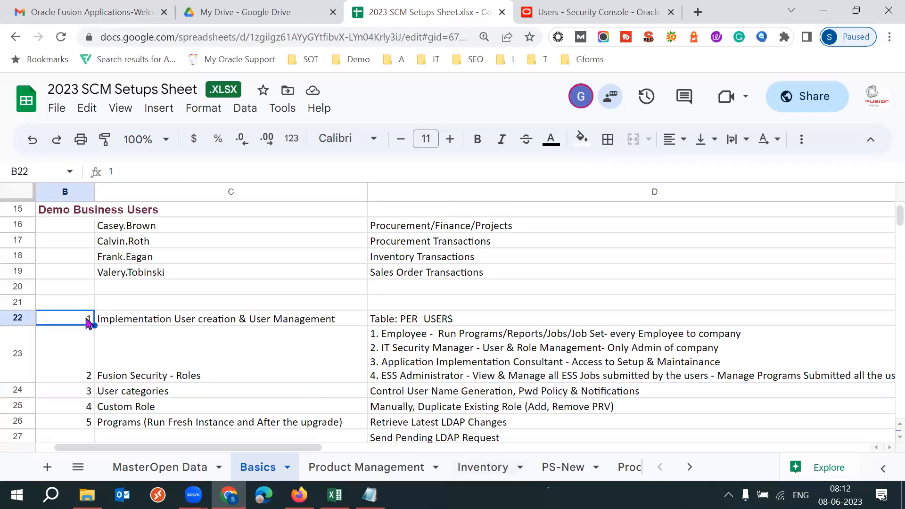
key(shift+Down)
key(shift+Down)
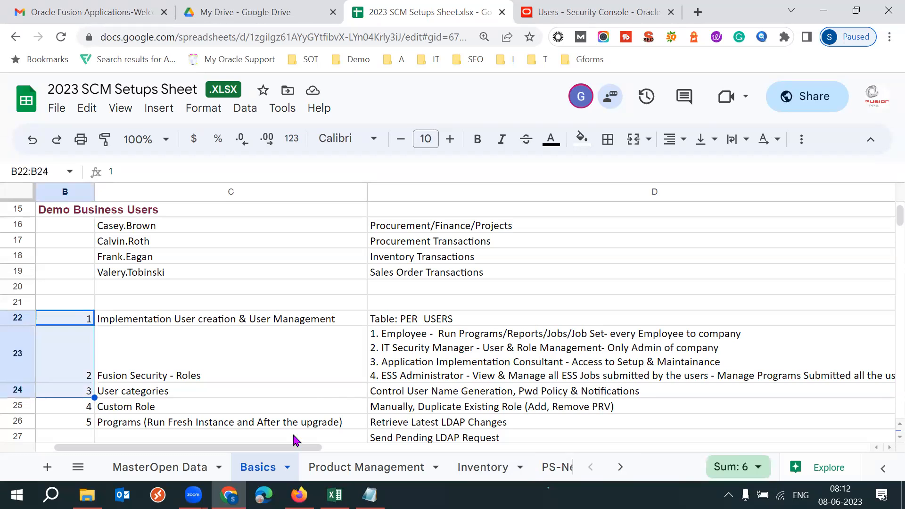
key(shift+Right)
key(shift+Right)
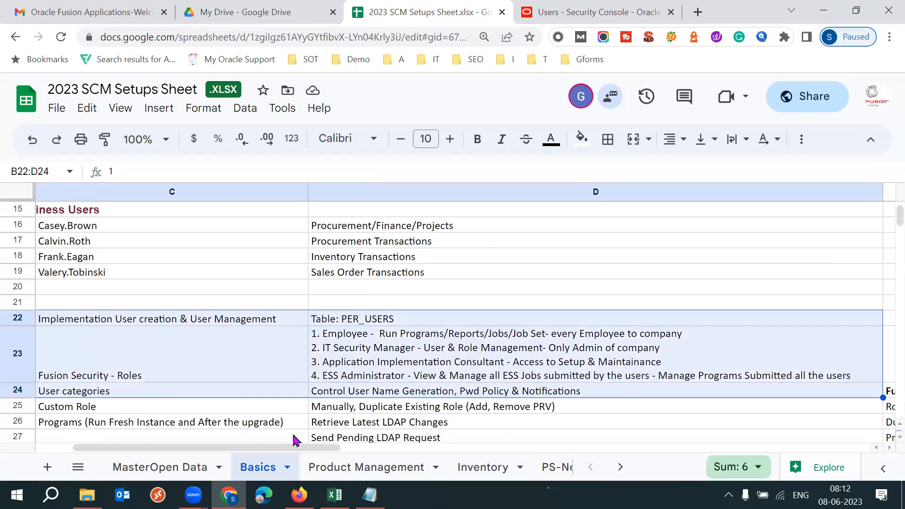
- Reselect the three numbered topic rows with their descriptions, cells B22:D24, to mark the practice scope
click(333, 371)
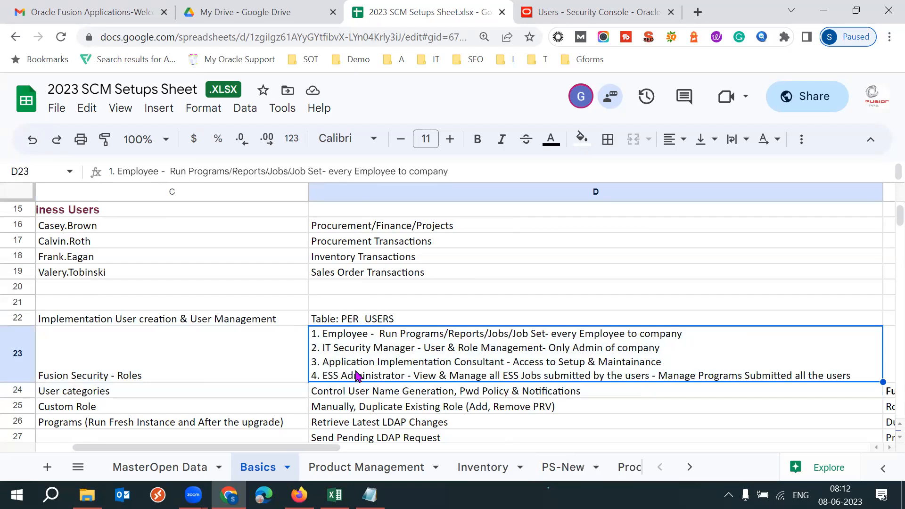
click(238, 380)
key(Left)
key(Up)
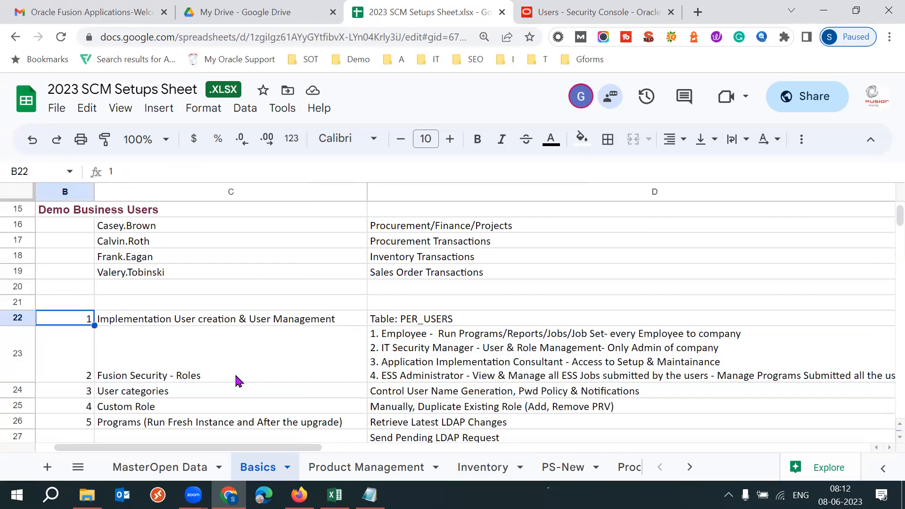
key(shift+Right)
key(shift+Right)
key(shift+Down)
key(shift+Down)
key(shift+Down)
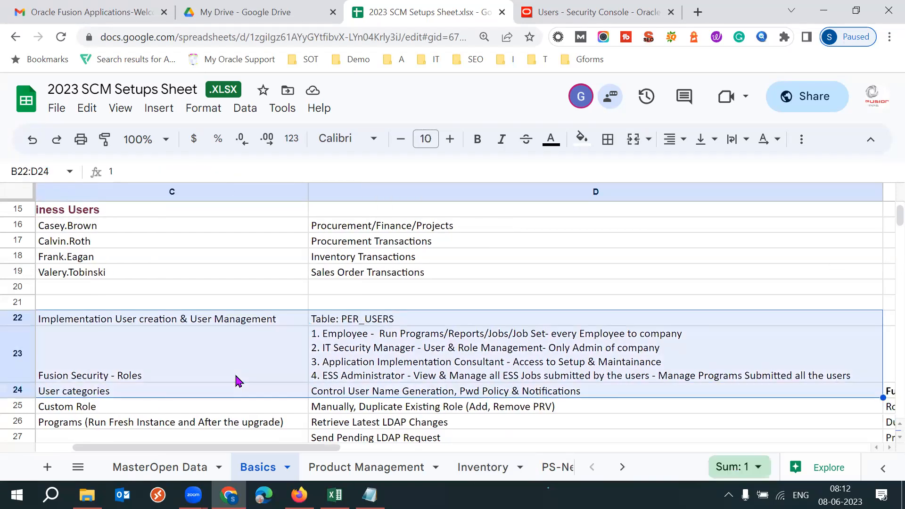
- Switch to Notepad, add the trainer's e-mail address on a new line below the integration notes, and select it
click(370, 495)
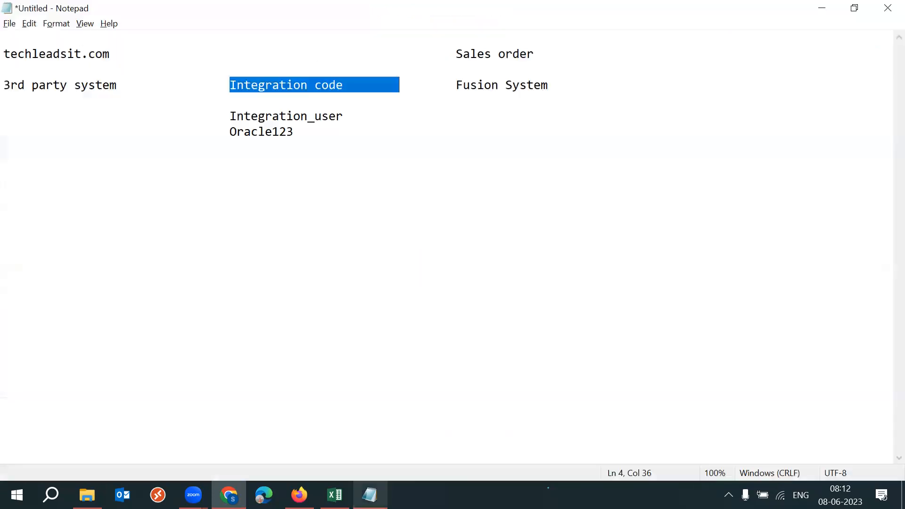
key(ctrl+End)
key(Return)
key(Return)
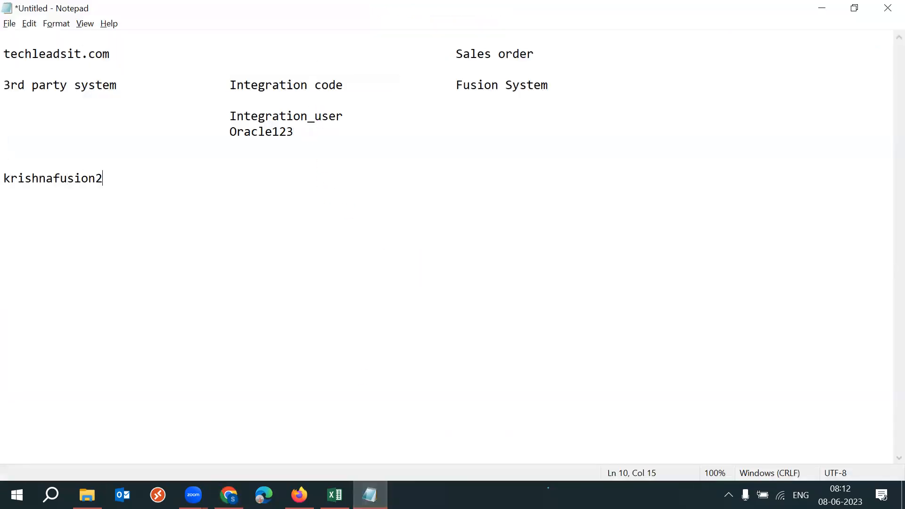
key(shift+Home)
key(Home)
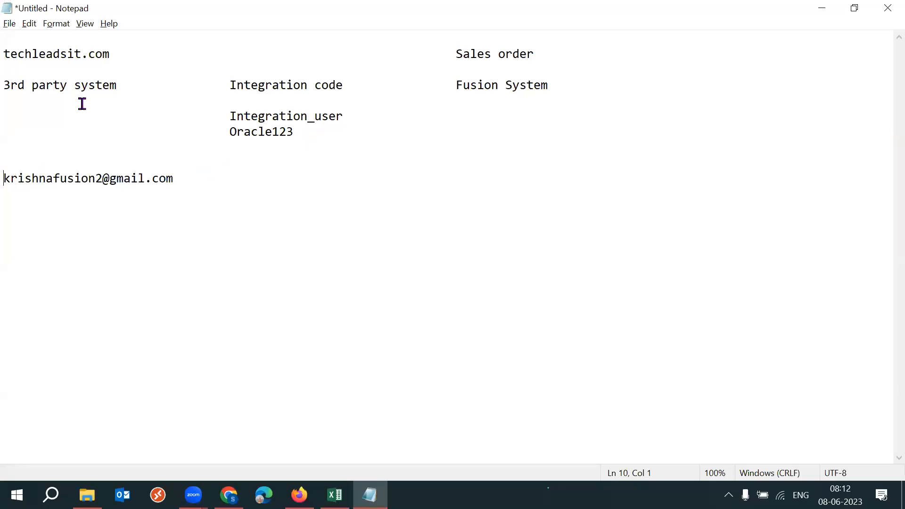
double_click(5, 178)
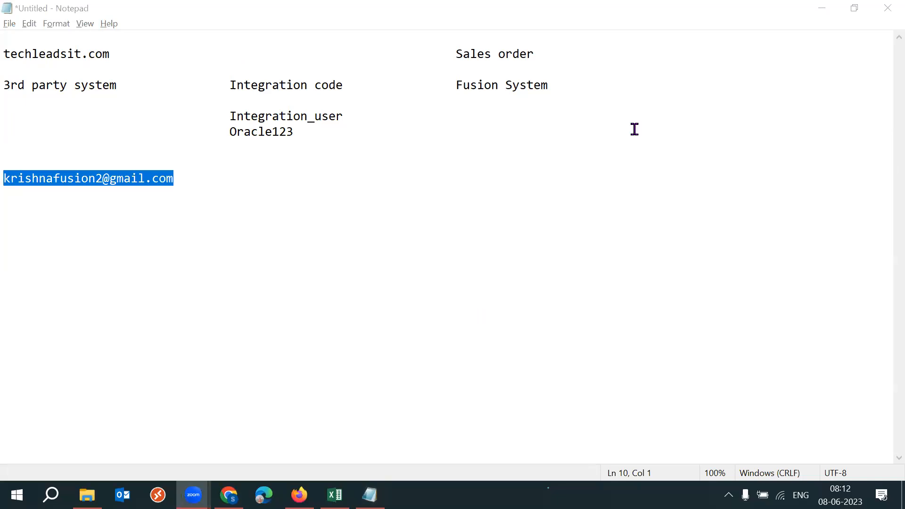
- Add the line "Subject: Batch number 53" below the e-mail address, separated by a blank line
click(218, 185)
key(Return)
key(Return)
text(e)
key(BackSpace)
text(Suj)
key(BackSpace)
text(bject: Batch number)
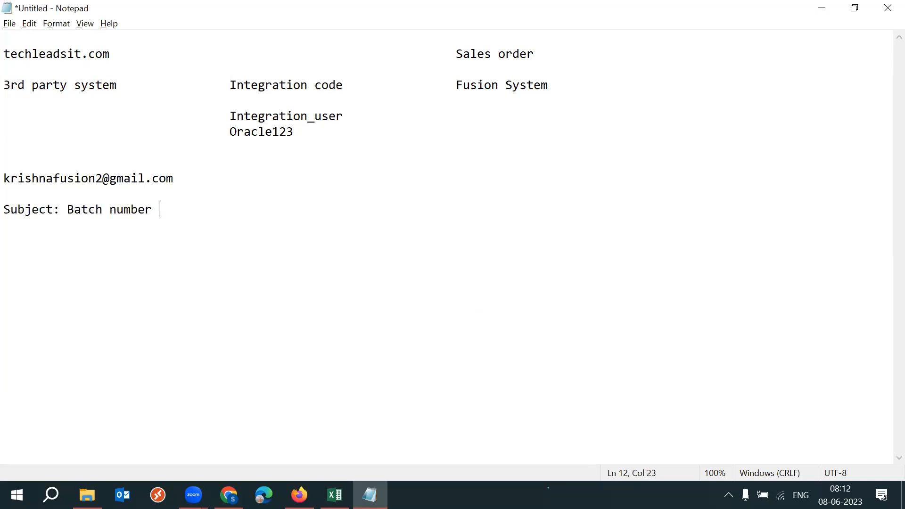
text( 53)
- Add a "Body:" heading below the subject, with the indented lines "User creation" and "how to run the program"
key(Return)
key(Return)
text(Body:)
key(Return)
key(Tab)
text(User creation)
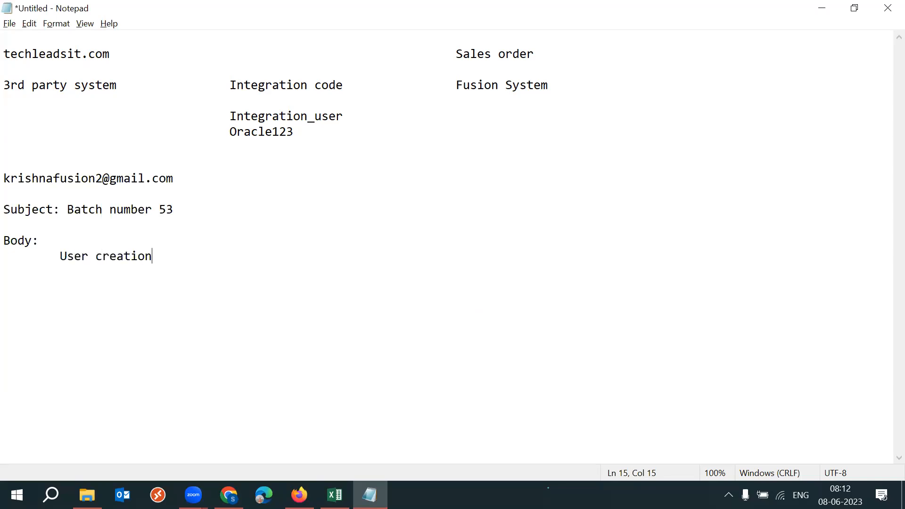
key(Return)
key(Tab)
text(how to run th)
key(BackSpace)
text(e program)
- Add a third indented body line reading "schedule programs"
key(Return)
key(Tab)
text(schdule p)
key(BackSpace)
key(BackSpace)
text(prgo)
key(BackSpace)
key(BackSpace)
text(ogr)
key(BackSpace)
key(BackSpace)
text(grams)
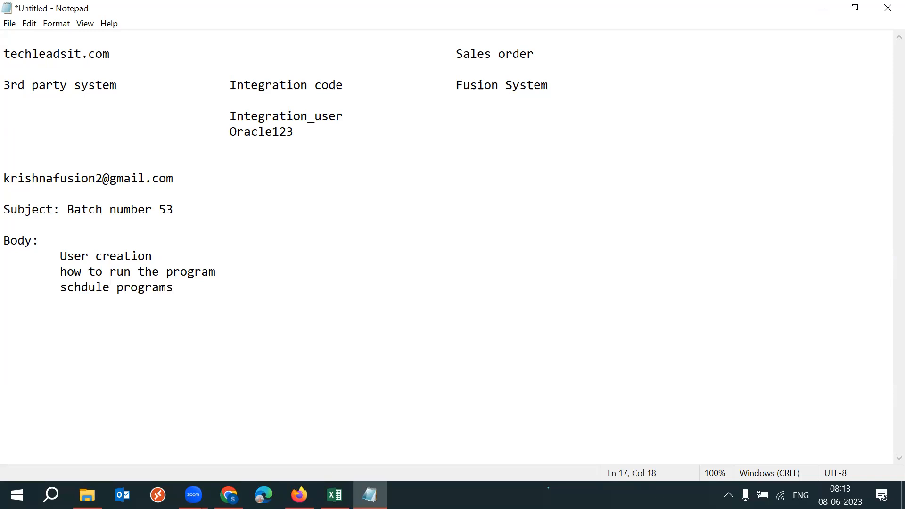
double_click(61, 288)
text(schedule)
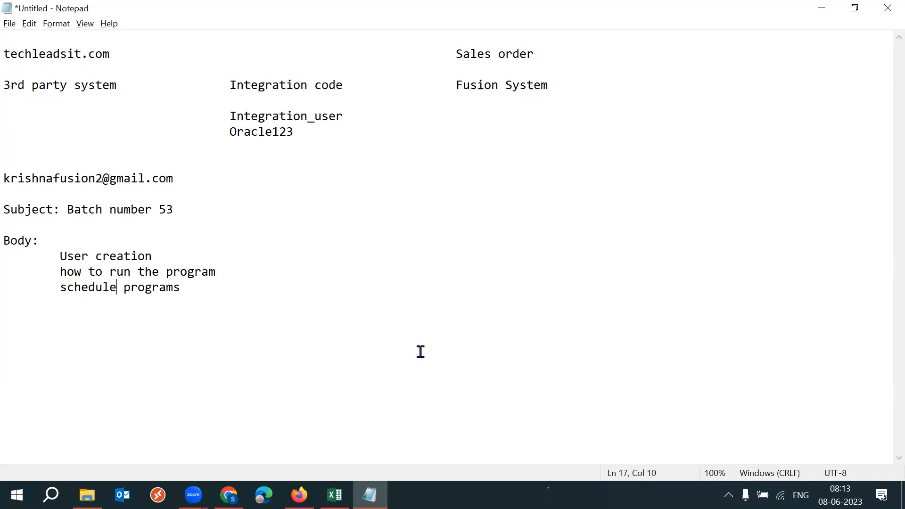
- Switch to File Explorer, create a Microsoft Word document with the default name in the Documents folder, and open it
click(87, 495)
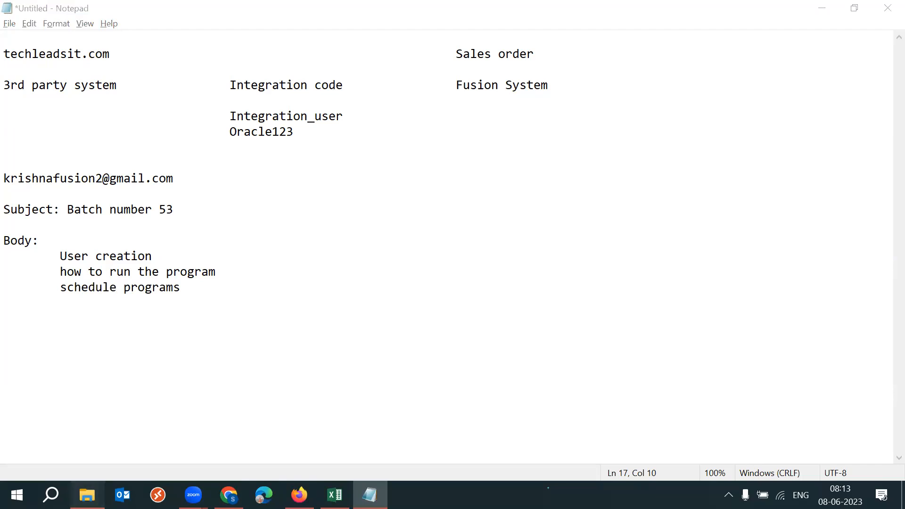
right_click(806, 315)
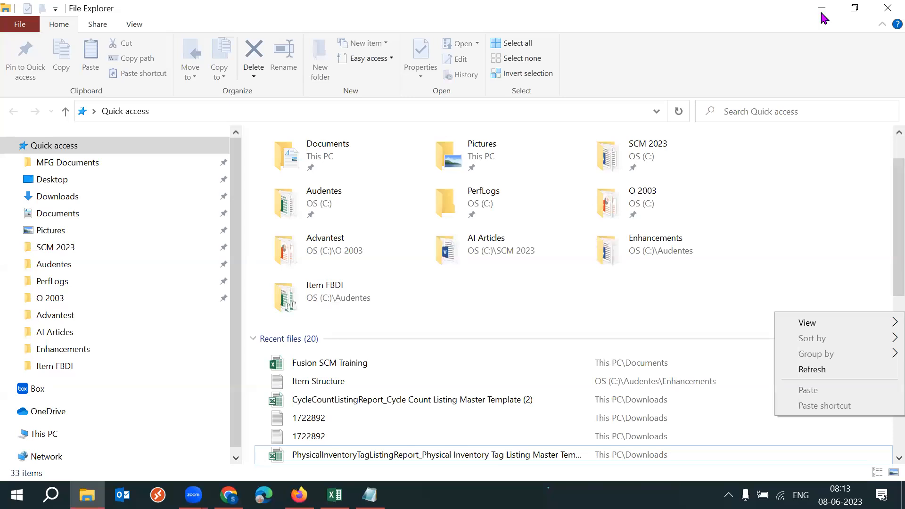
click(543, 336)
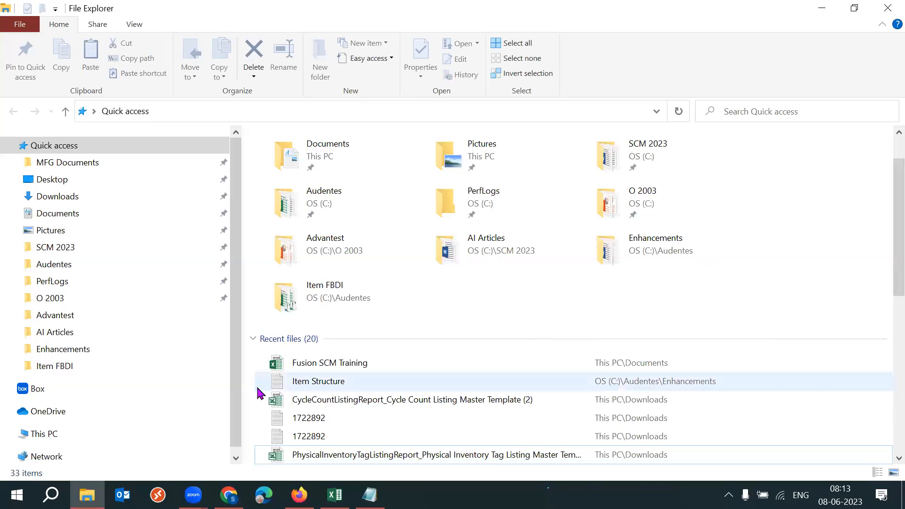
click(58, 216)
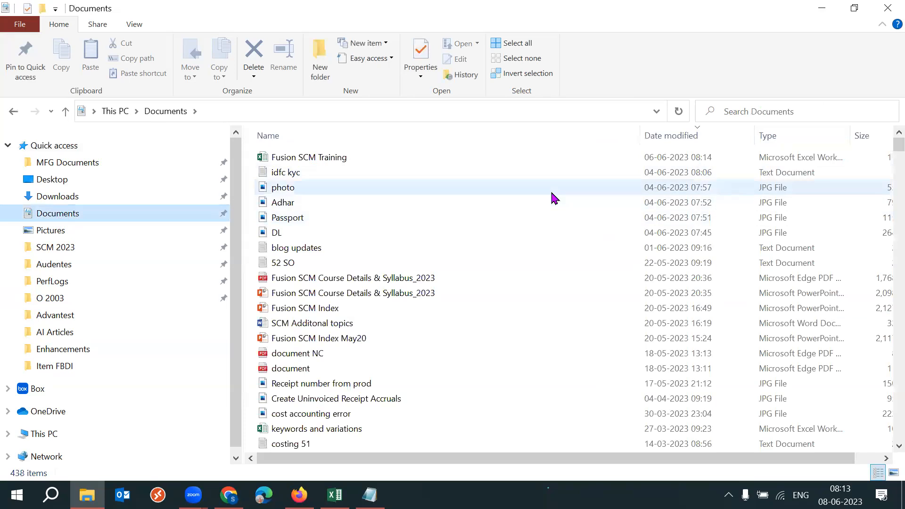
right_click(551, 192)
mouse_move(655, 354)
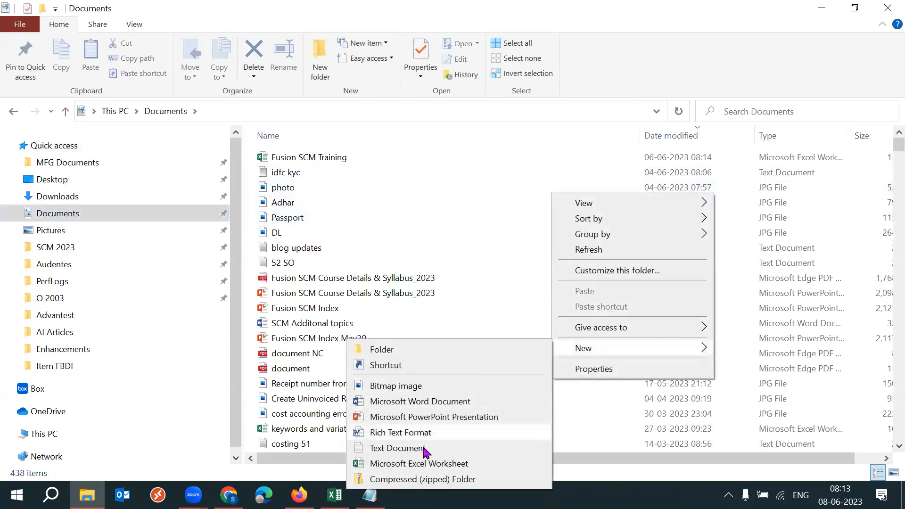
click(413, 407)
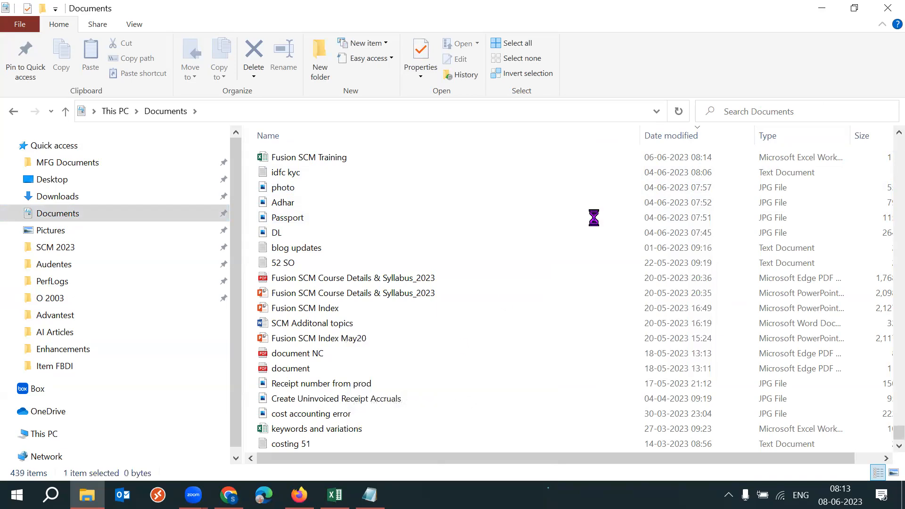
click(429, 468)
double_click(372, 443)
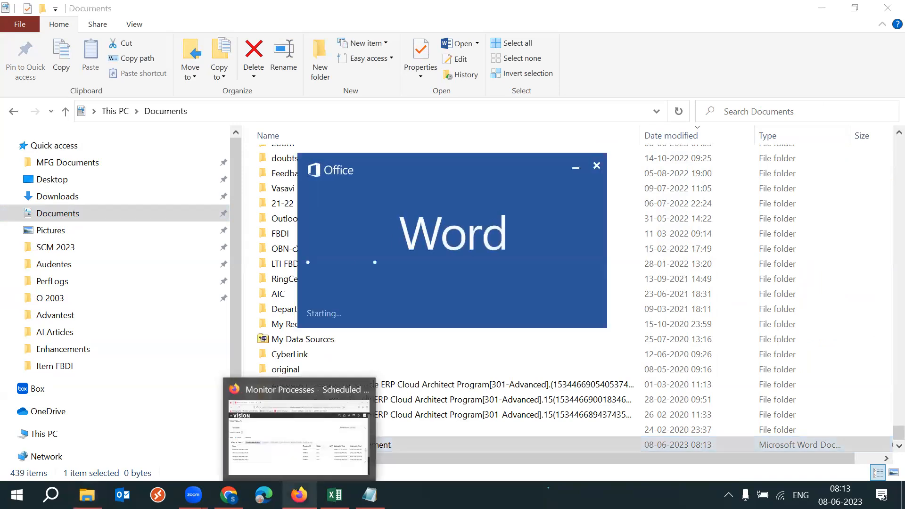
- Switch to Oracle Fusion in Firefox and open the Security Console's Roles page from the home page
click(299, 495)
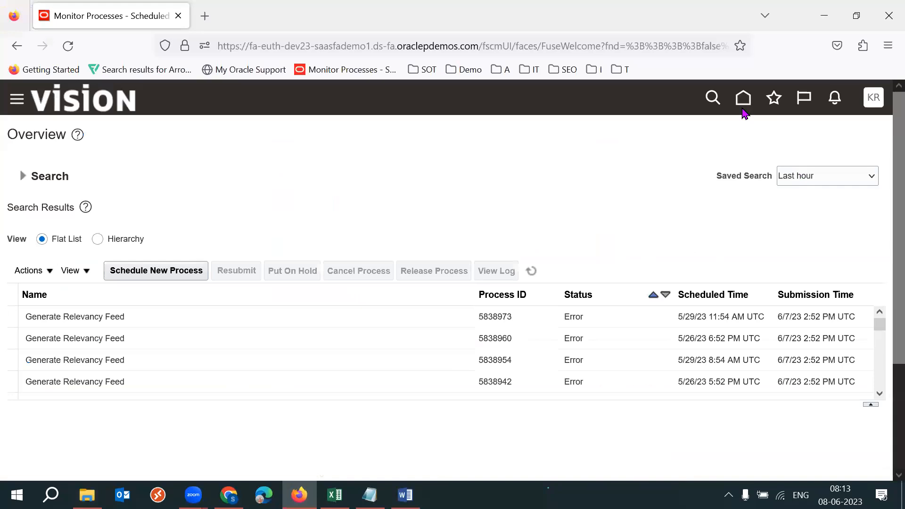
click(740, 96)
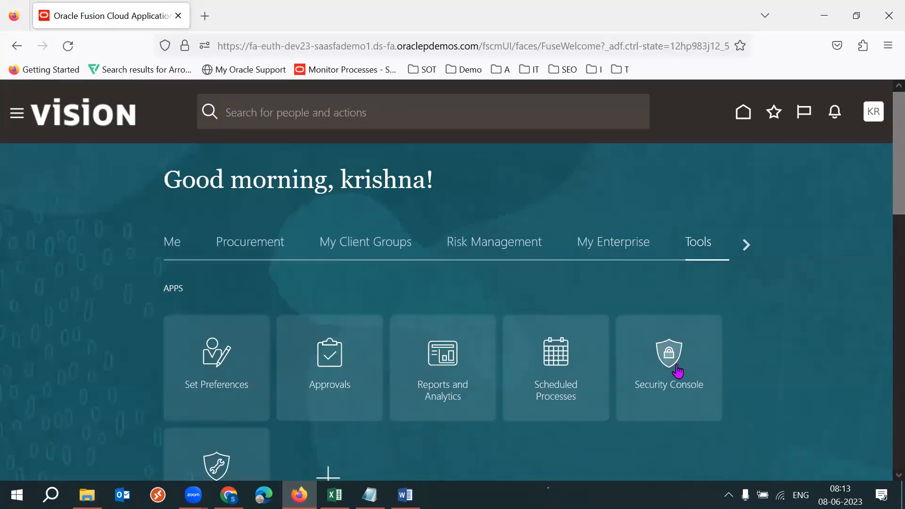
click(678, 371)
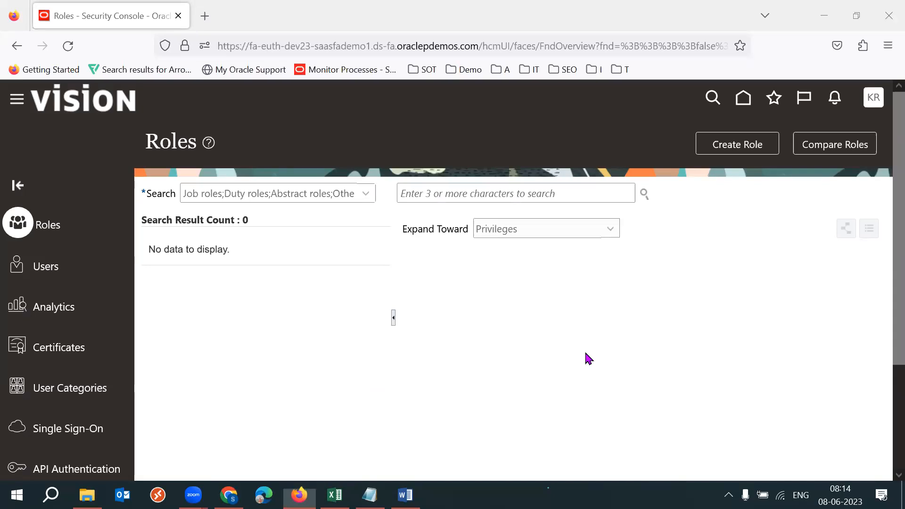
- Capture the main area of the Roles page with the Snipping Tool and paste the snip into the new Word document
key(super)
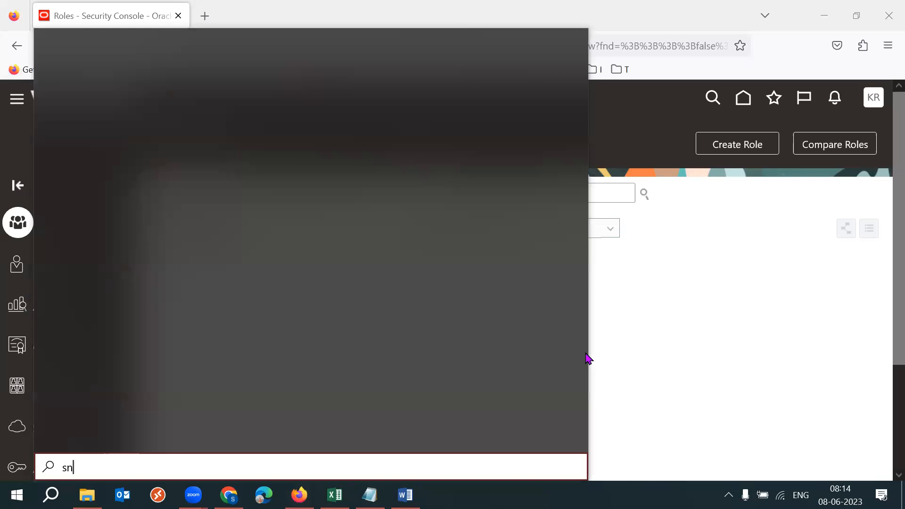
text(ipp)
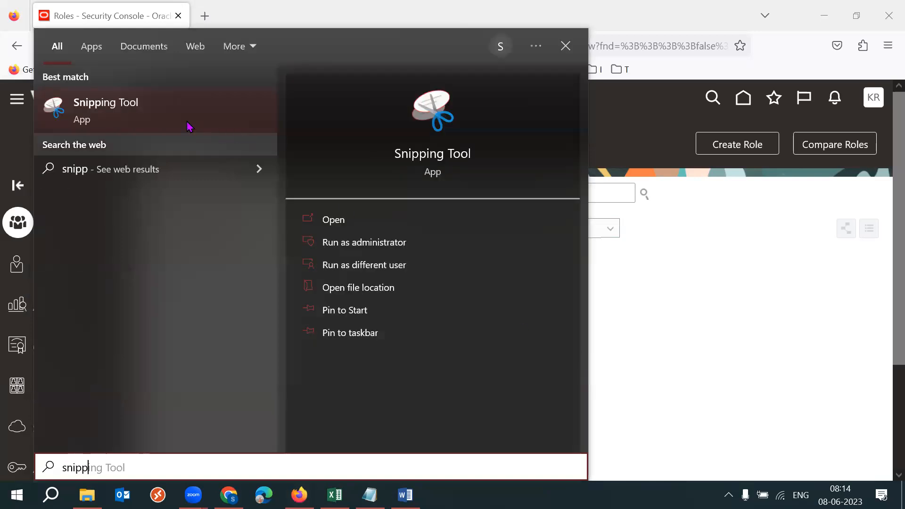
click(172, 123)
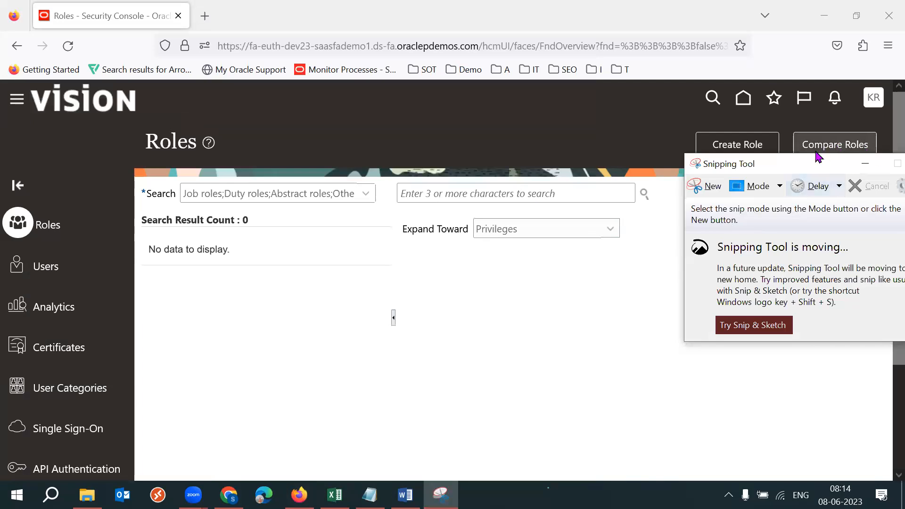
drag(801, 156, 595, 152)
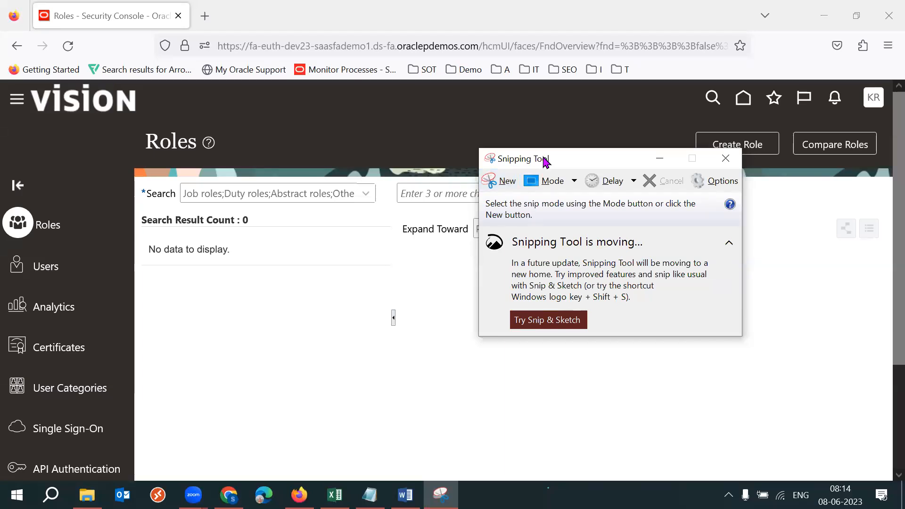
click(507, 185)
drag(1, 158, 889, 385)
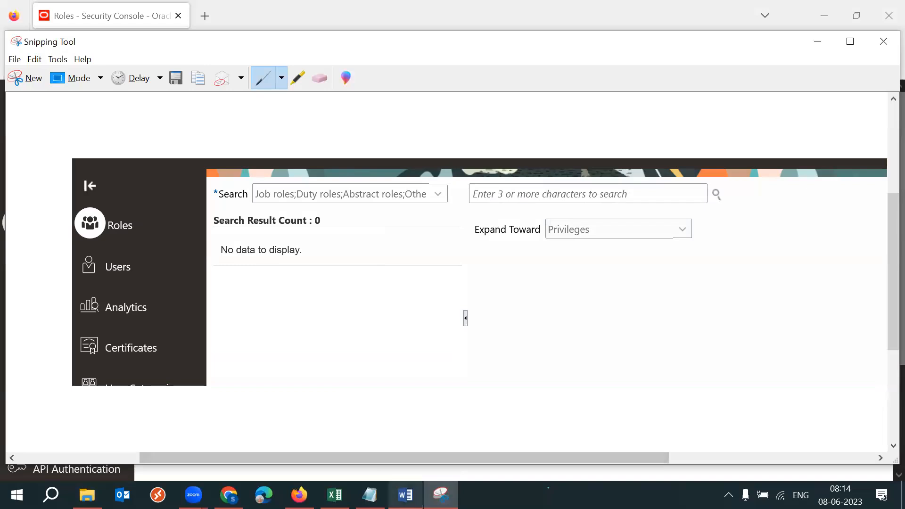
click(406, 494)
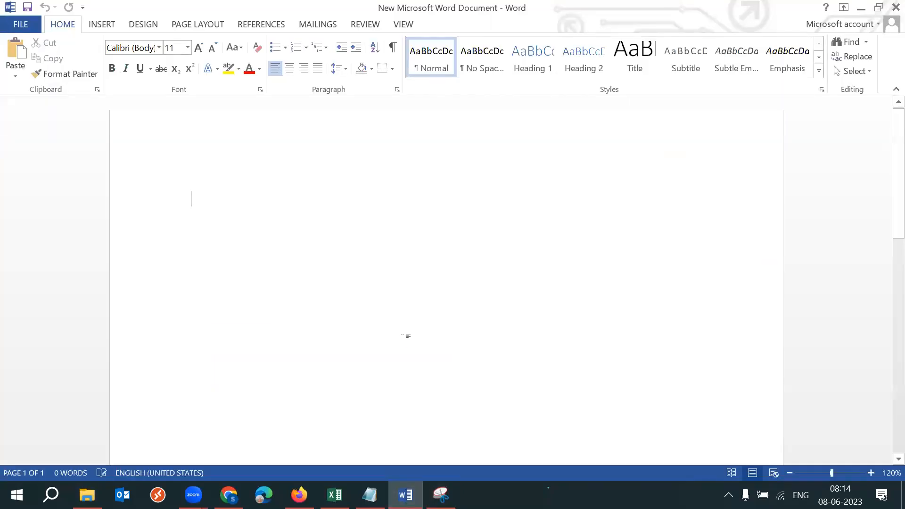
key(ctrl+v)
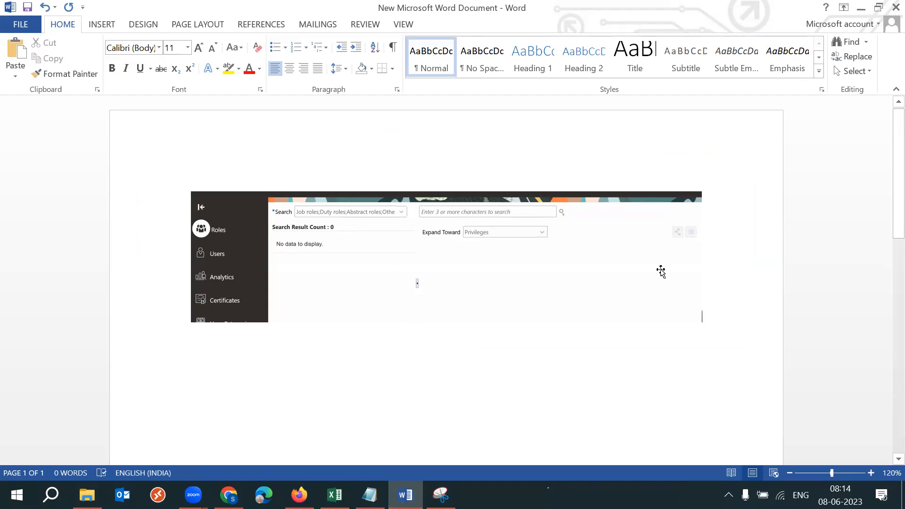
- Switch to the Gmail inbox in Chrome, open the "53rd Batch Practice Sheet" message, and review the sender and attachment
click(229, 494)
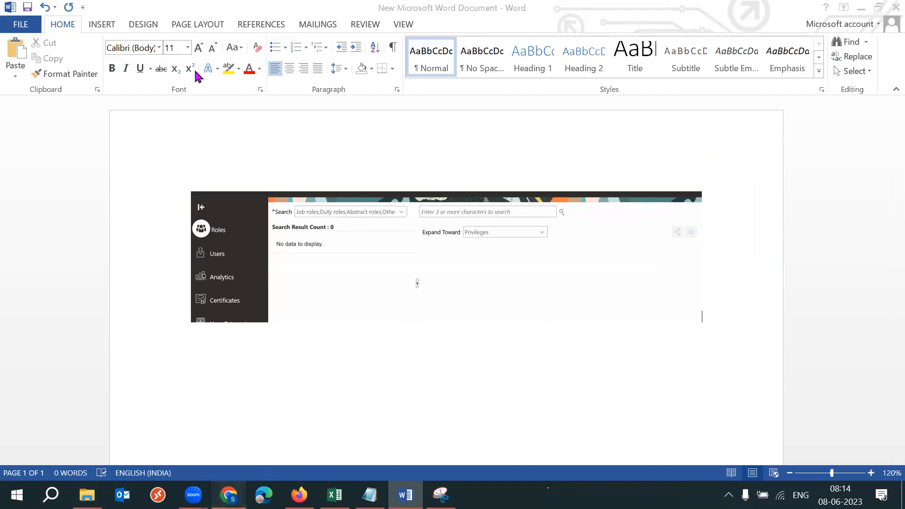
click(89, 12)
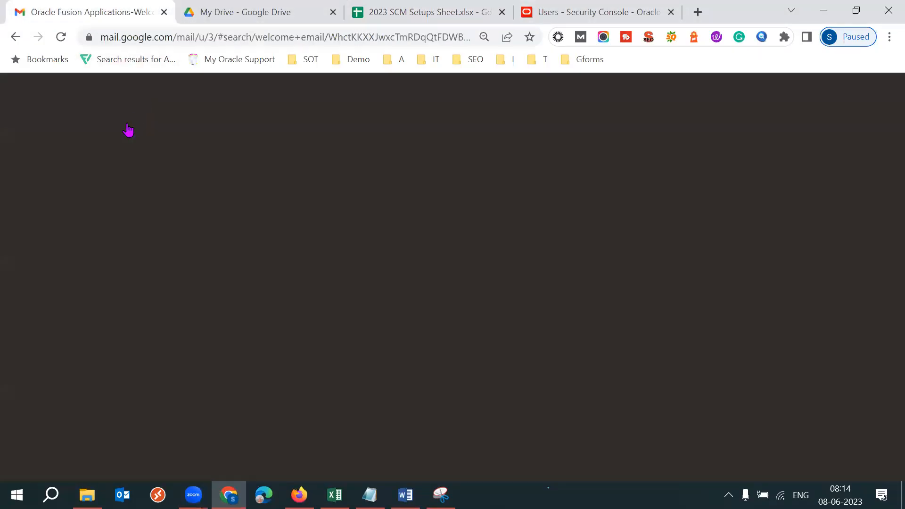
click(93, 174)
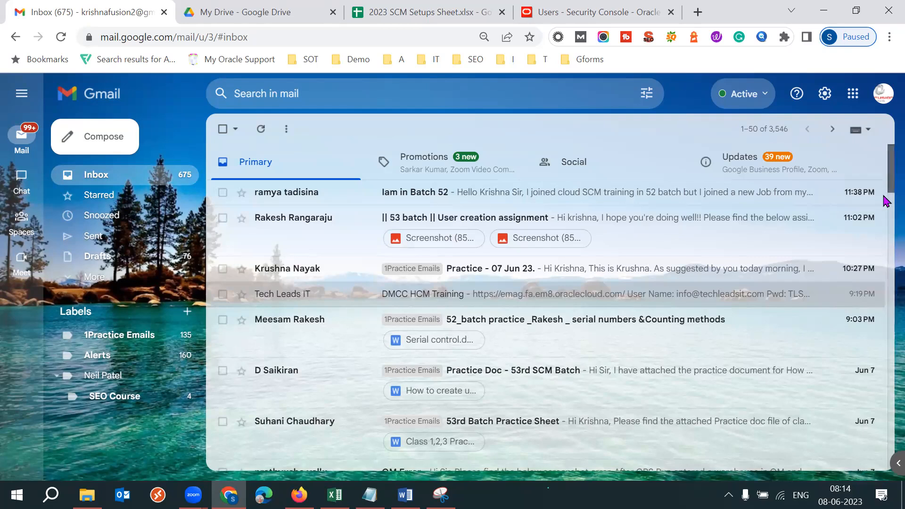
scroll(886, 200, down, 3)
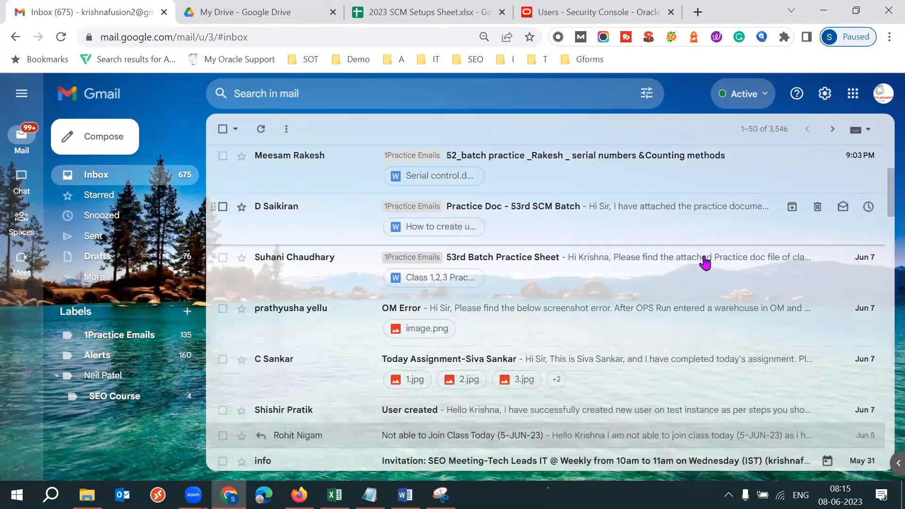
click(660, 274)
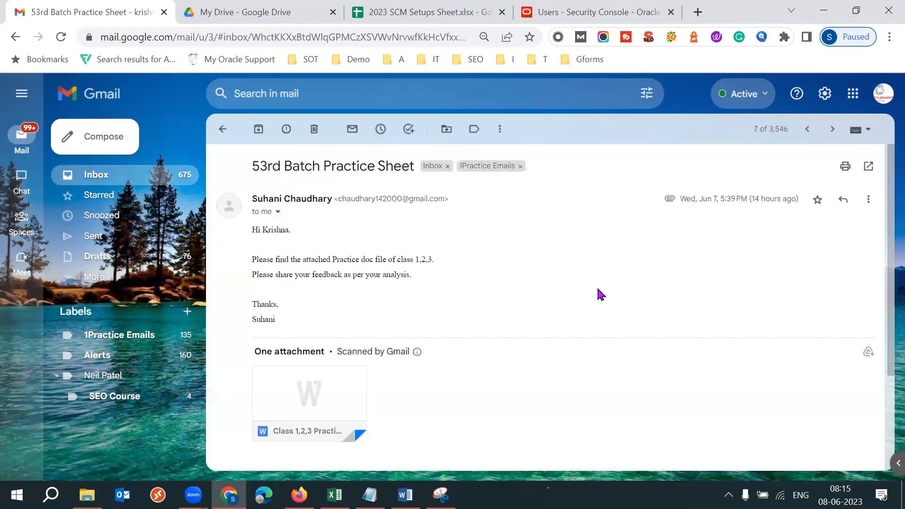
drag(258, 198, 341, 198)
click(614, 282)
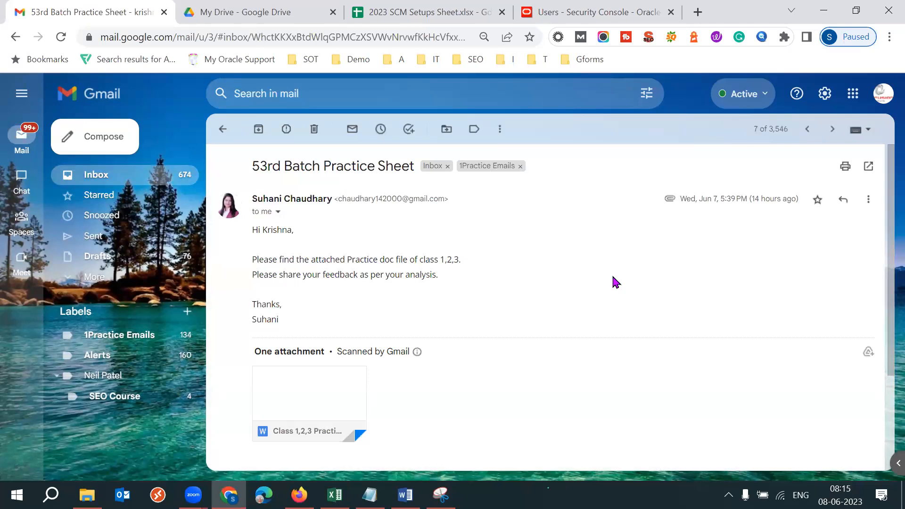
- Preview the "Class 1,2,3 Practice sheet.docx" attachment at a larger zoom and read through the Class 1: Project and Licensing section
click(306, 394)
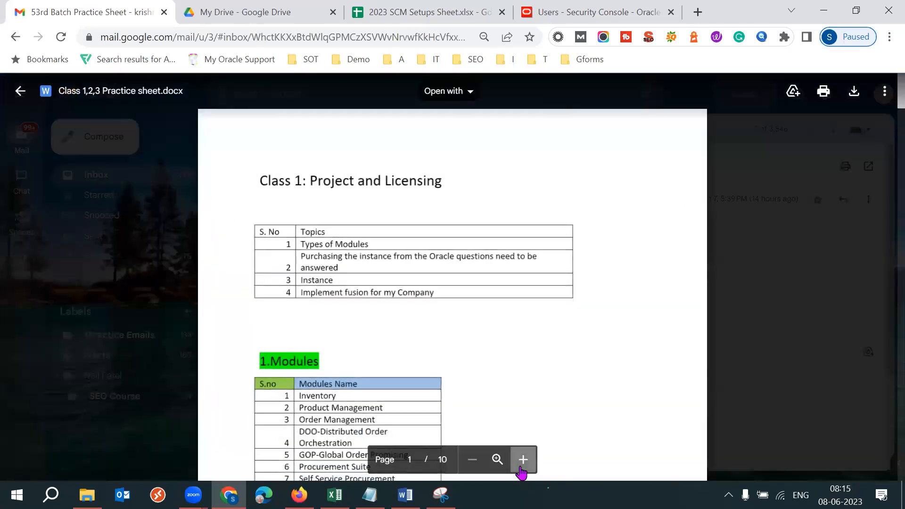
click(523, 460)
scroll(427, 348, down, 1)
scroll(427, 348, down, 1)
scroll(427, 348, up, 2)
scroll(427, 348, down, 3)
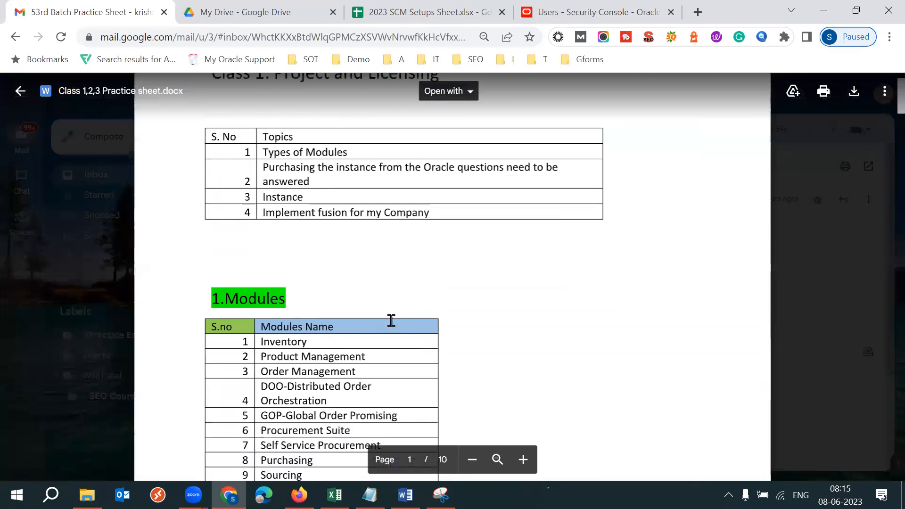
scroll(662, 436, down, 3)
scroll(662, 437, down, 20)
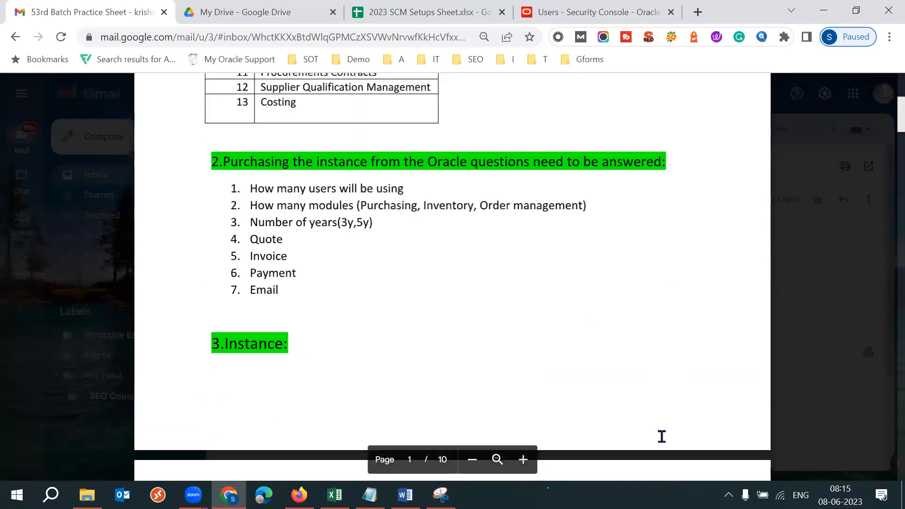
scroll(662, 436, down, 7)
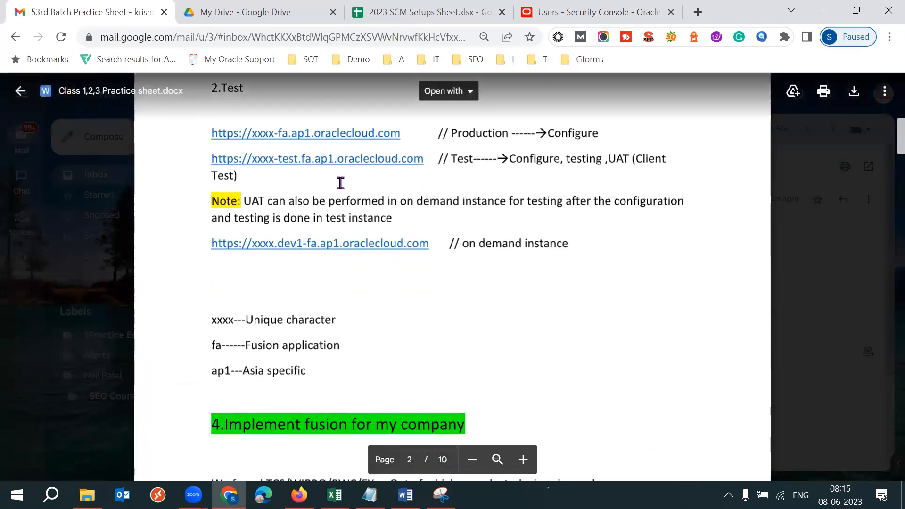
scroll(637, 316, down, 9)
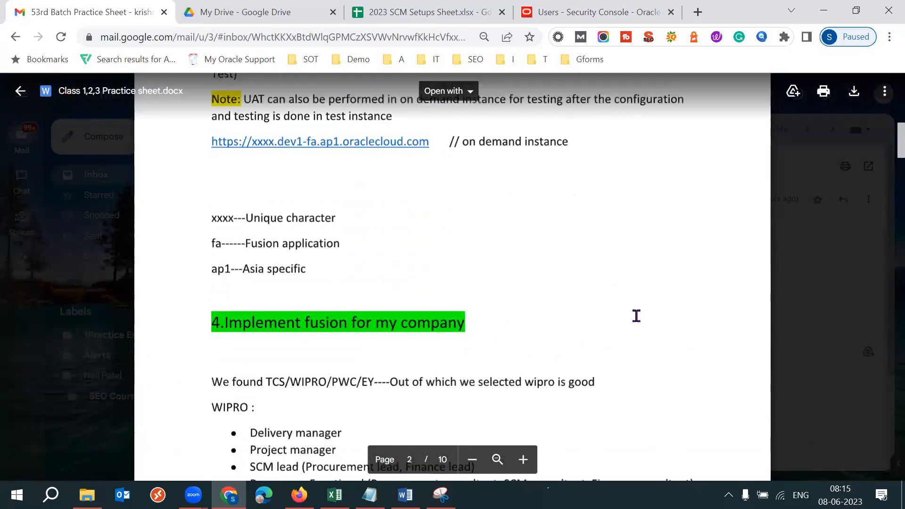
scroll(636, 316, down, 10)
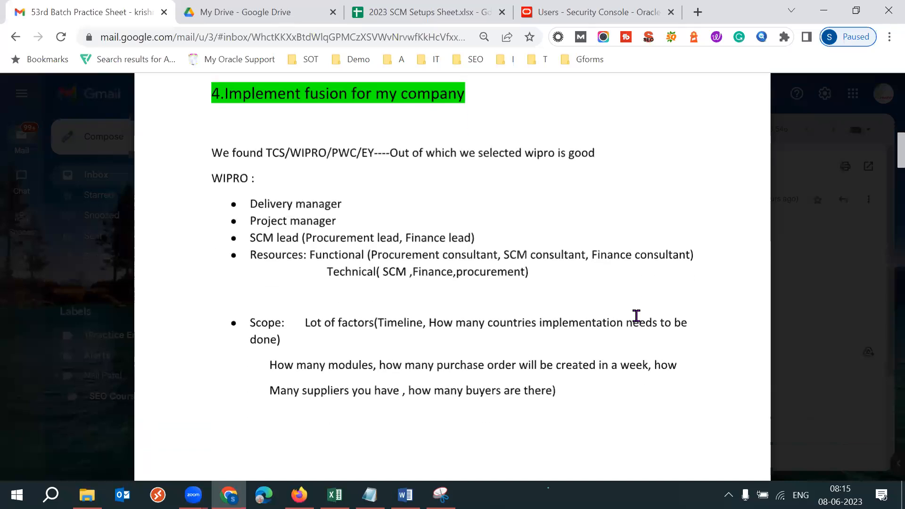
- Read the practice sheet from Class 2: About the Application through the Fusion Projects list, and close the preview
scroll(636, 316, down, 10)
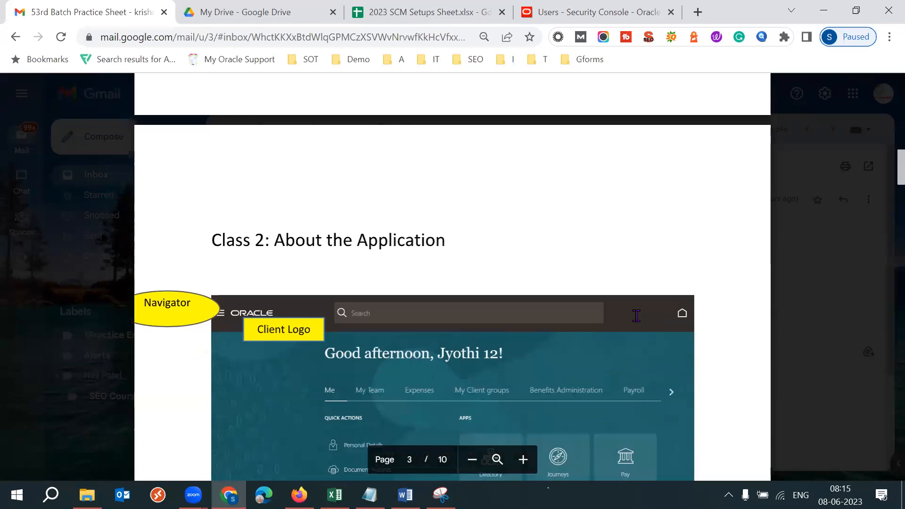
scroll(637, 316, down, 9)
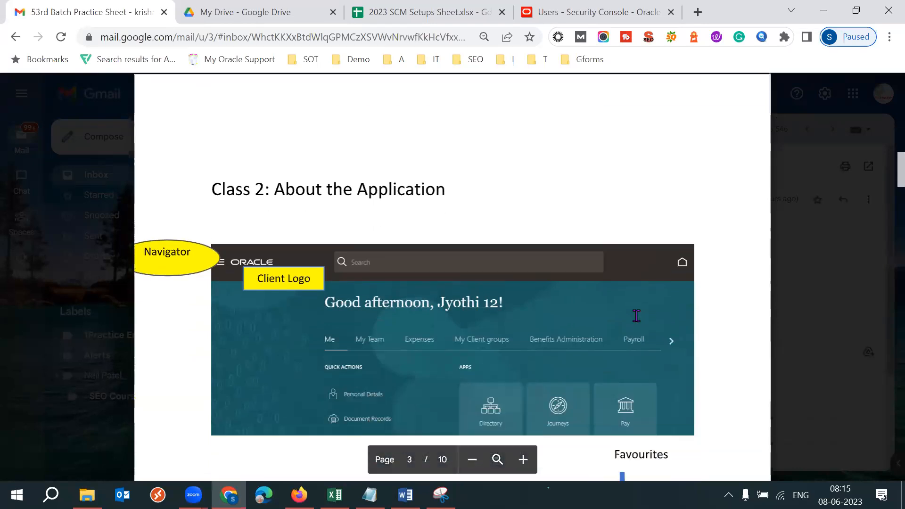
scroll(636, 315, down, 10)
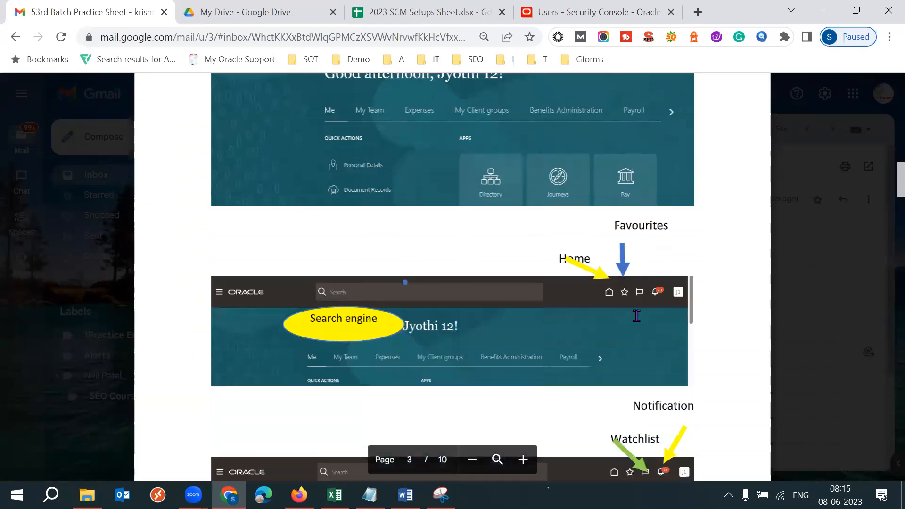
scroll(636, 316, down, 15)
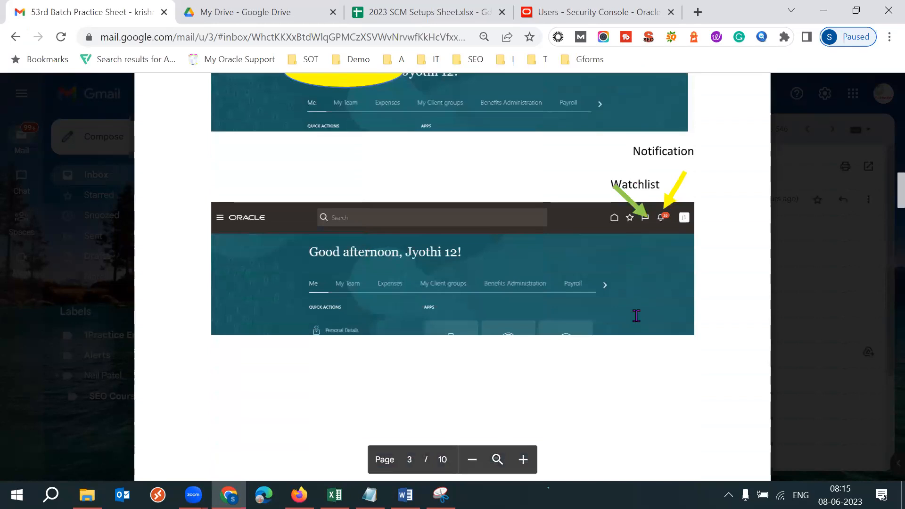
scroll(636, 316, down, 15)
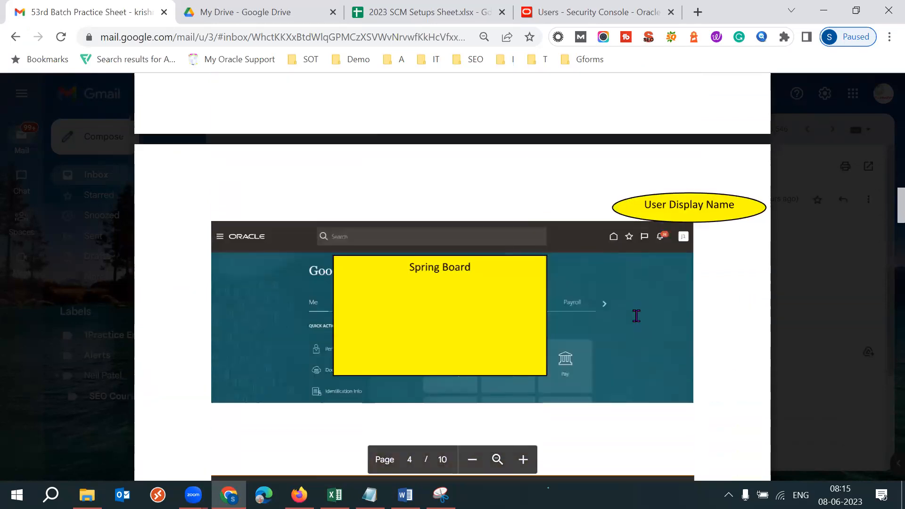
scroll(636, 316, down, 20)
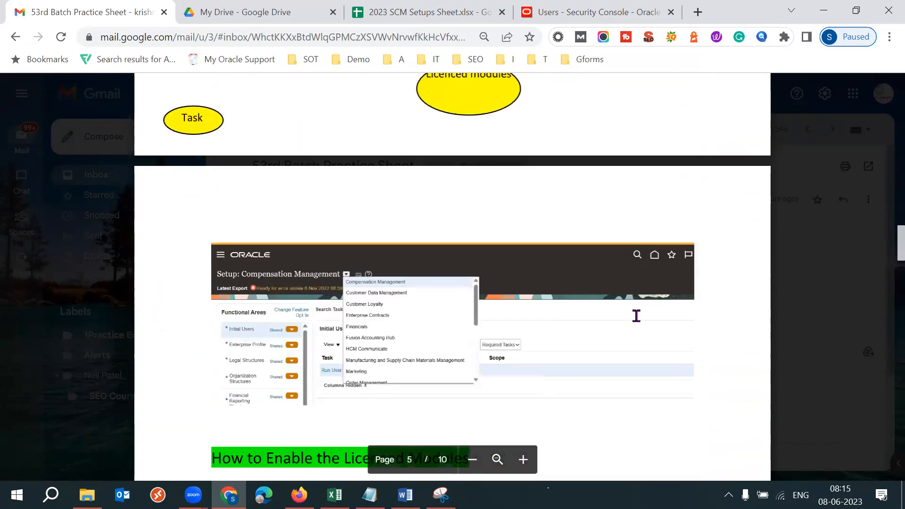
scroll(637, 316, down, 20)
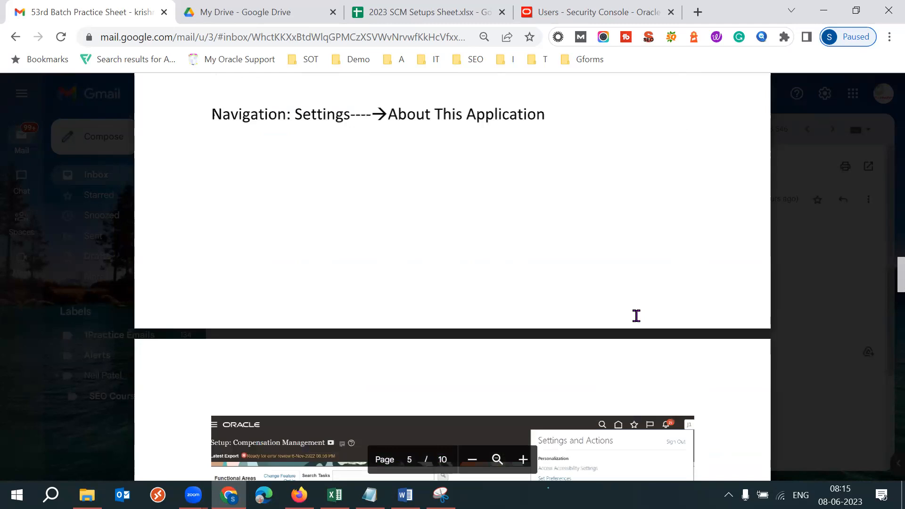
scroll(636, 316, down, 10)
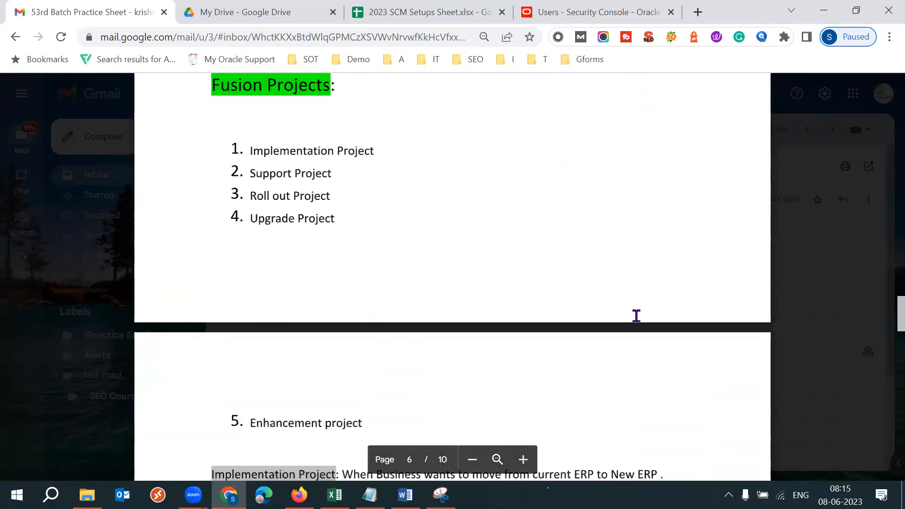
key(Escape)
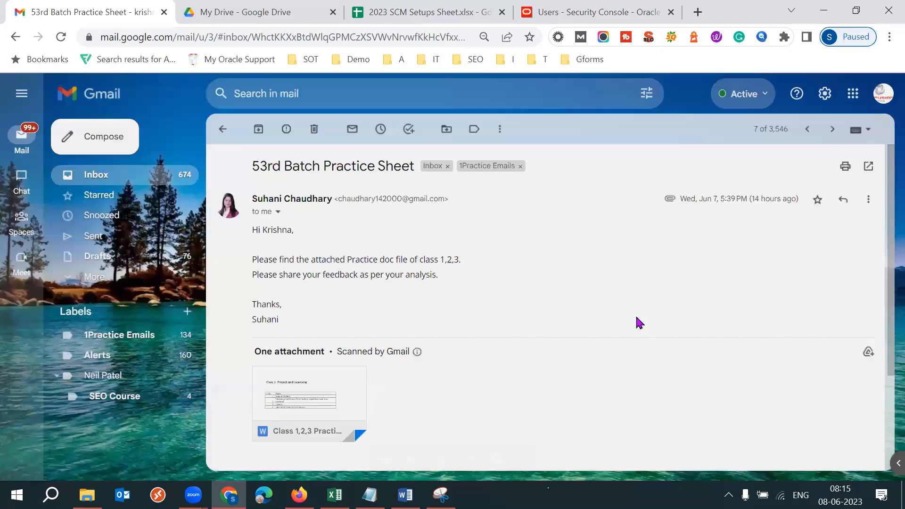
- Highlight the practice message's subject and body text as an example, and reopen its attached practice sheet
drag(260, 166, 317, 167)
drag(299, 259, 383, 274)
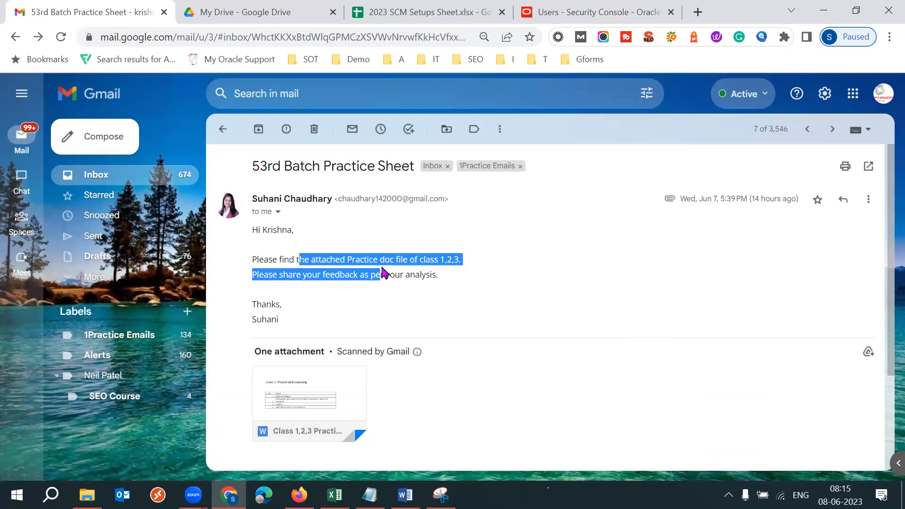
click(541, 300)
click(337, 375)
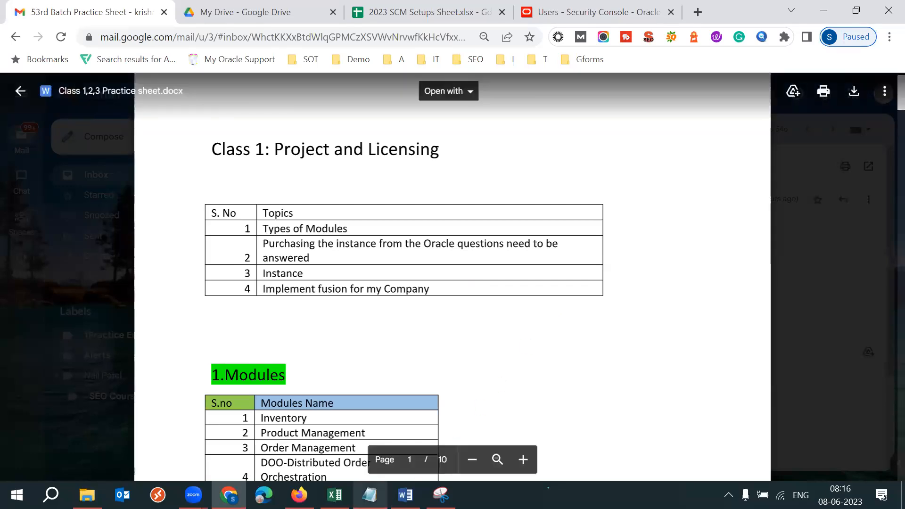
- Switch to Notepad, point out the "User creation:" line in the e-mail outline, and return to Gmail in Chrome
click(370, 495)
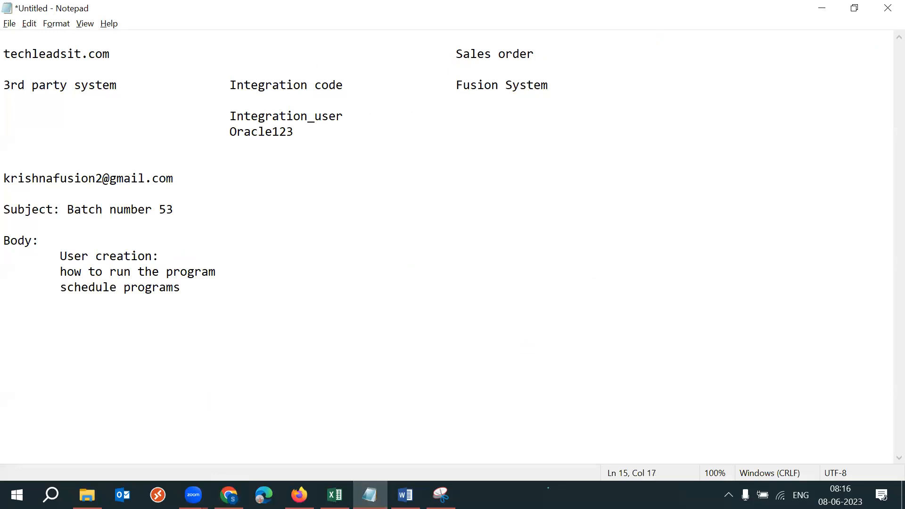
text(ma)
drag(160, 257, 224, 254)
click(245, 254)
drag(160, 255, 214, 255)
key(alt+Tab)
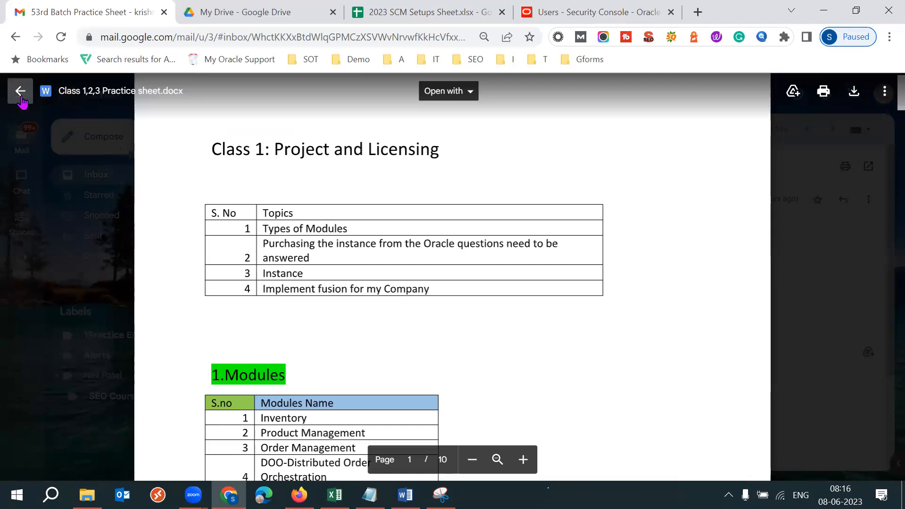
- Close the attachment preview, go back to the inbox, and open the "|| 53 batch || User creation assignment" message
key(Escape)
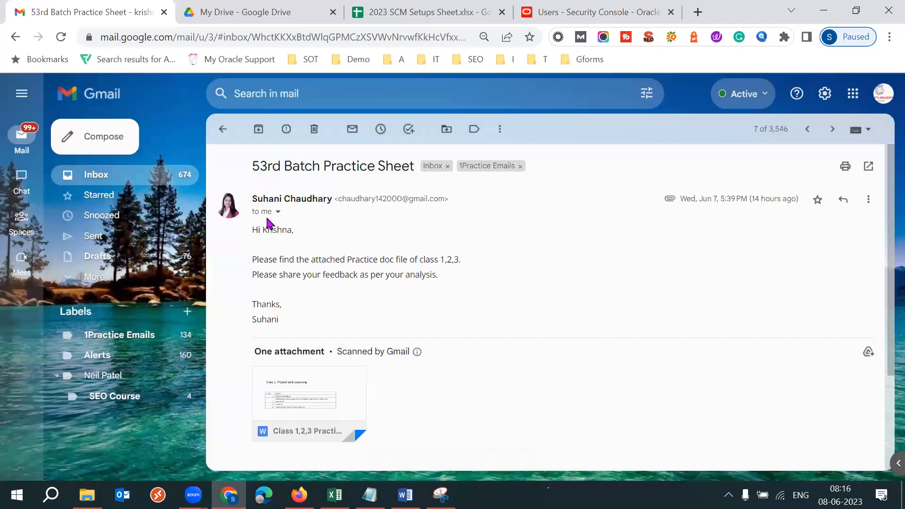
click(154, 185)
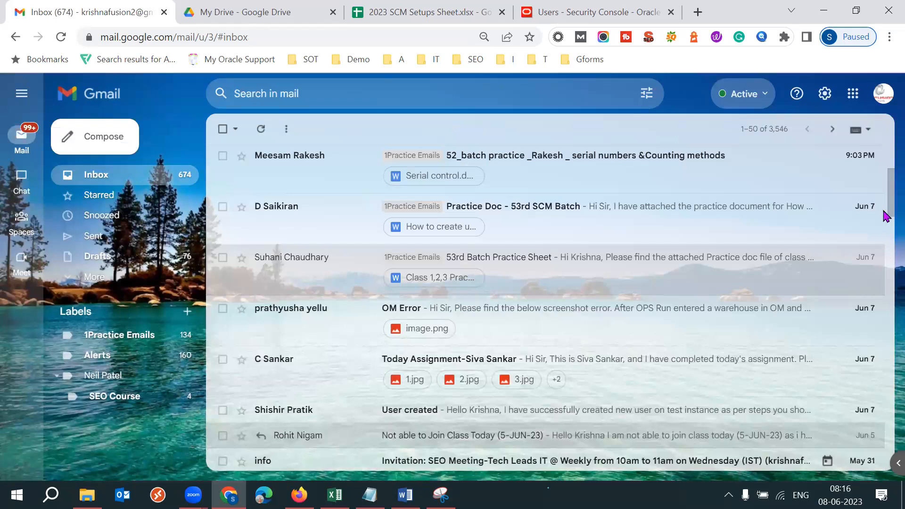
drag(889, 188, 888, 158)
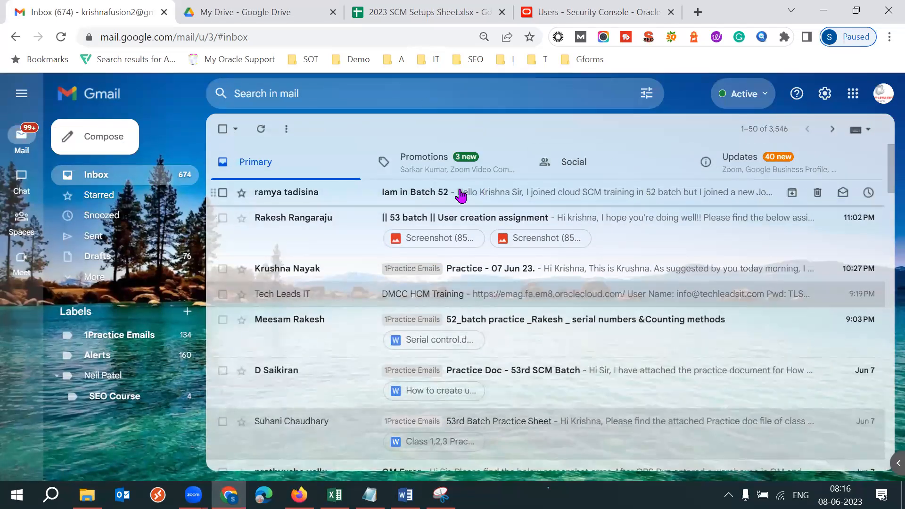
click(337, 237)
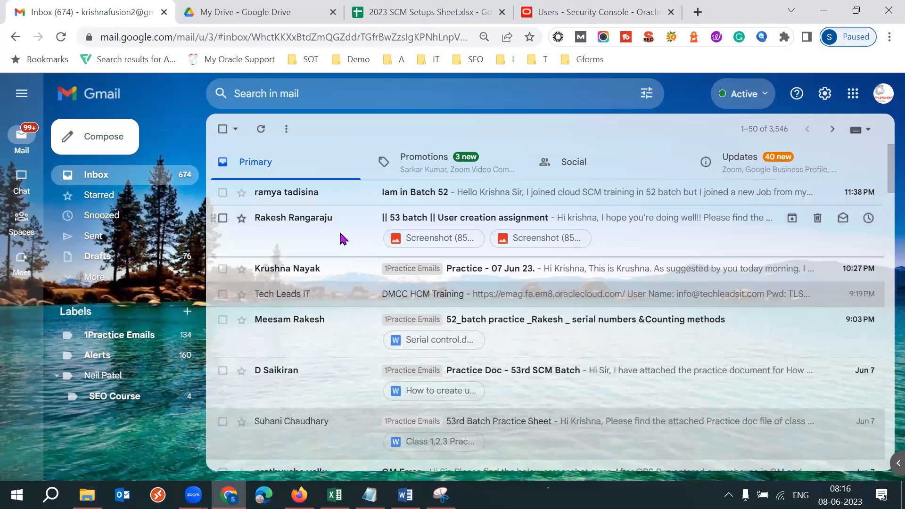
drag(257, 198, 323, 199)
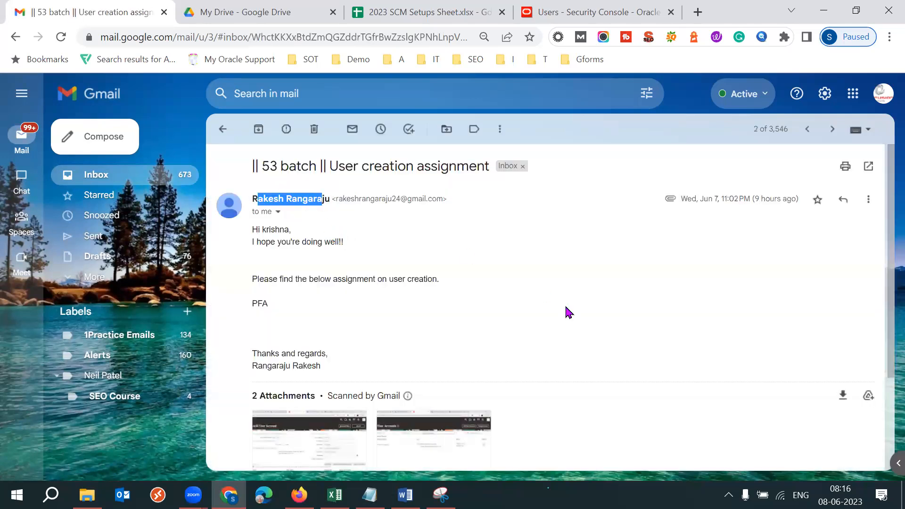
click(569, 312)
- Review the message's sign-off and attachments, preview Screenshot (854).png, and close the preview
scroll(568, 312, down, 1)
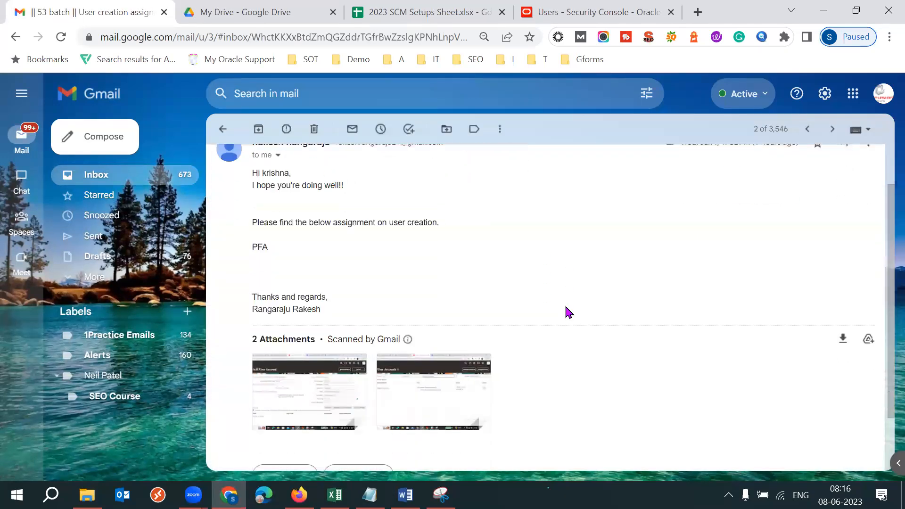
mouse_move(450, 379)
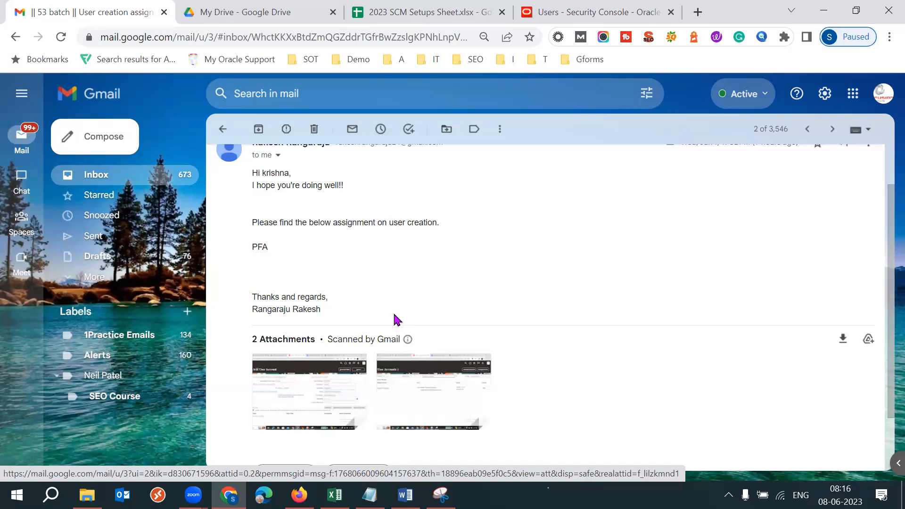
double_click(289, 309)
click(515, 303)
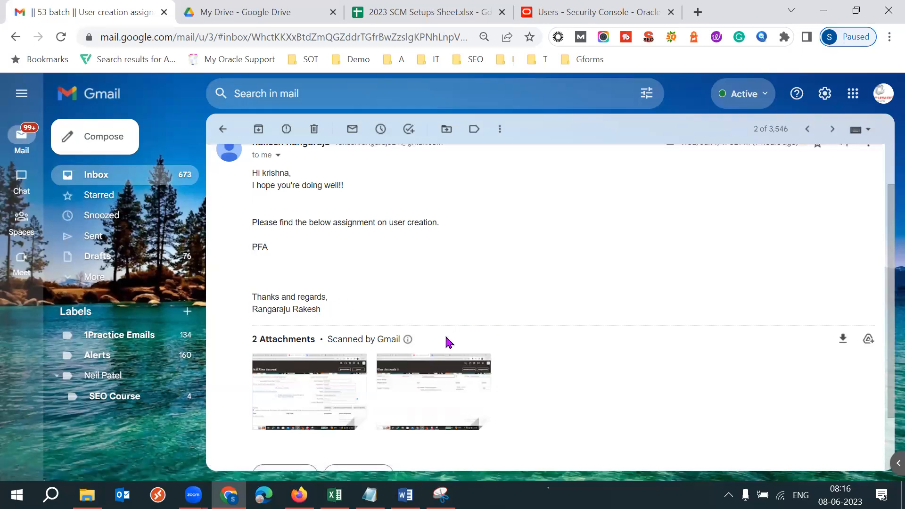
mouse_move(408, 340)
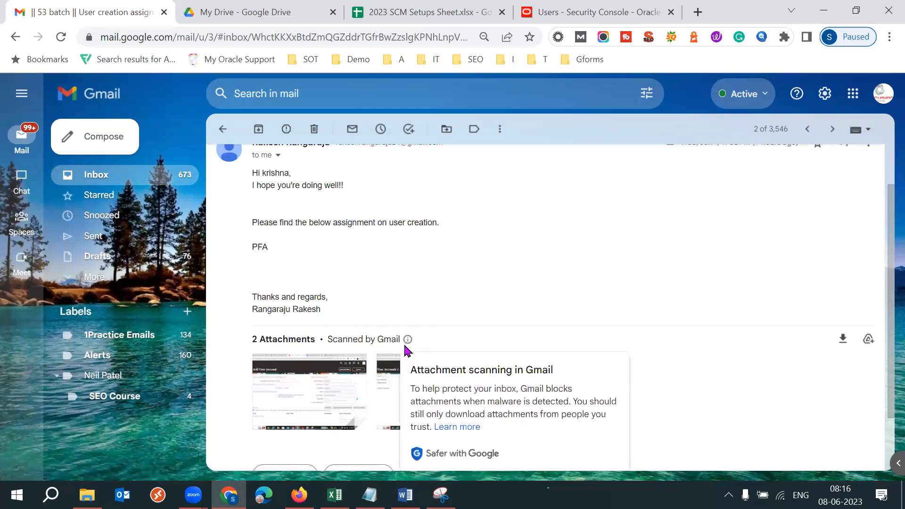
click(311, 397)
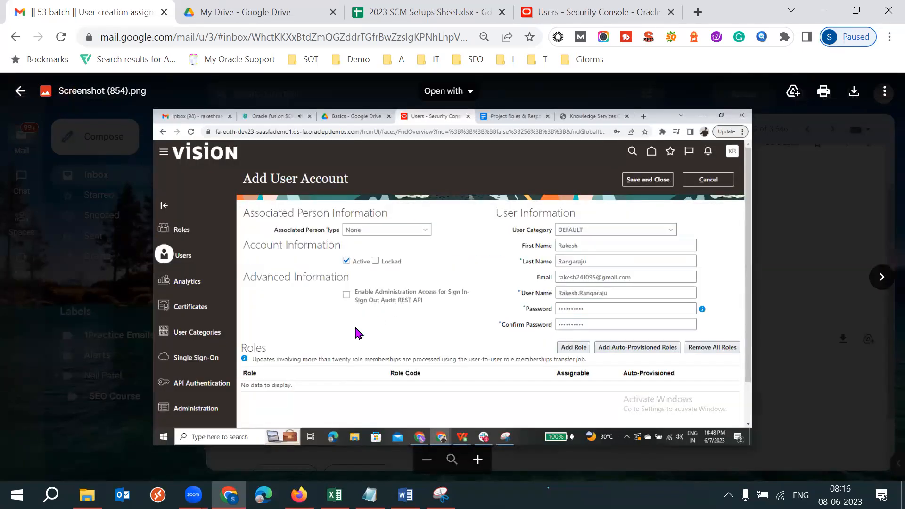
key(Escape)
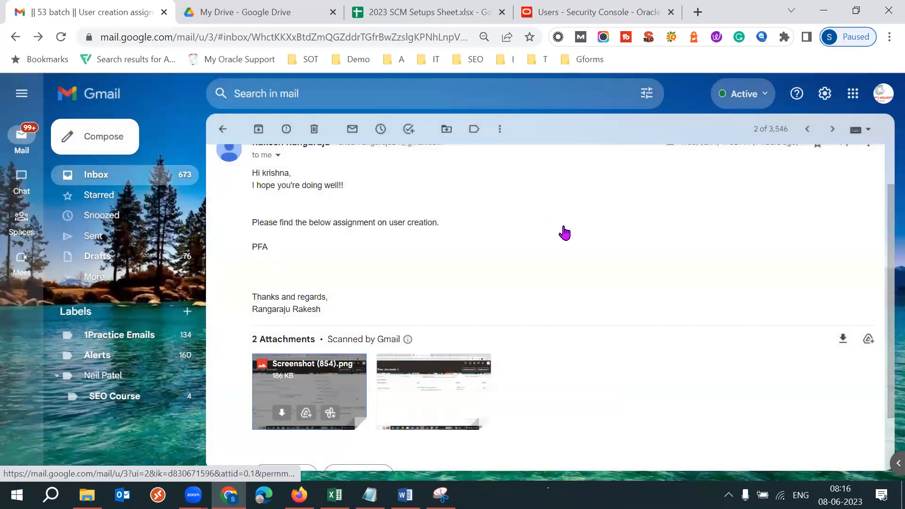
- Return to the inbox, open the "Practice - 07 Jun 23." message, and read its note about creating a user
key(u)
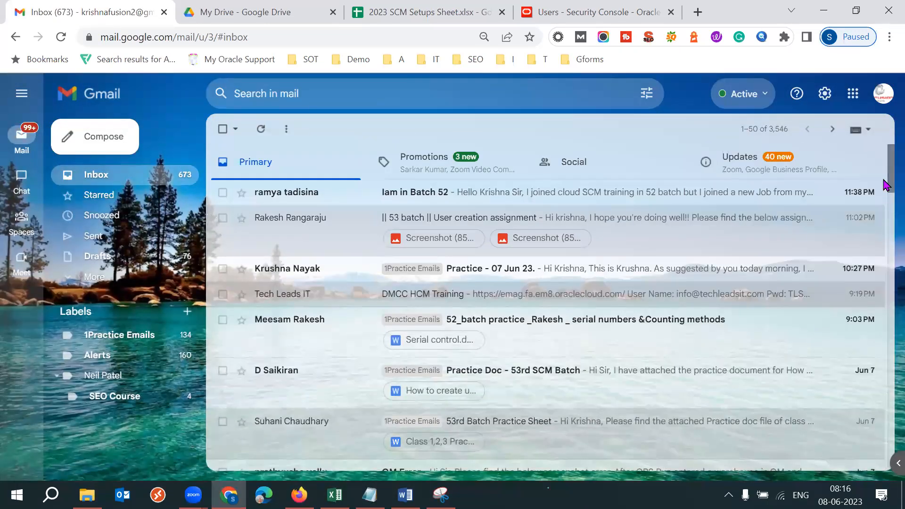
scroll(884, 184, down, 1)
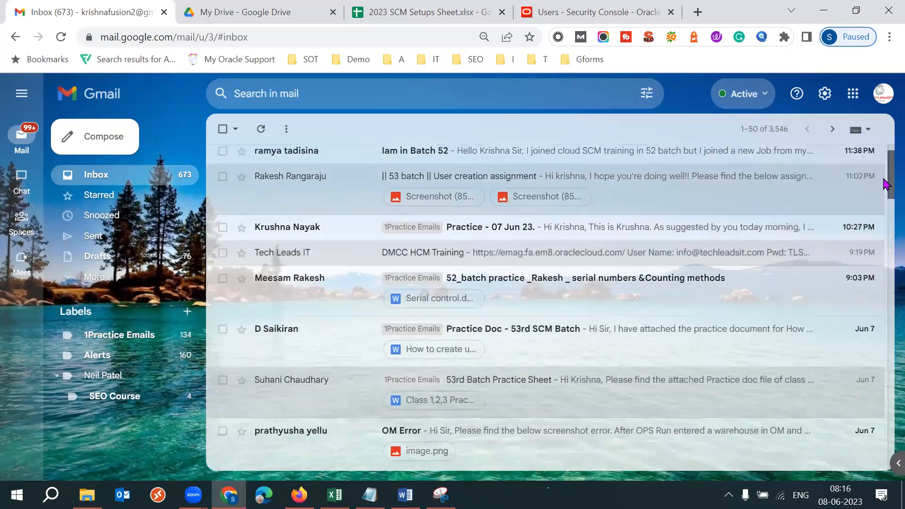
scroll(885, 184, up, 1)
click(521, 269)
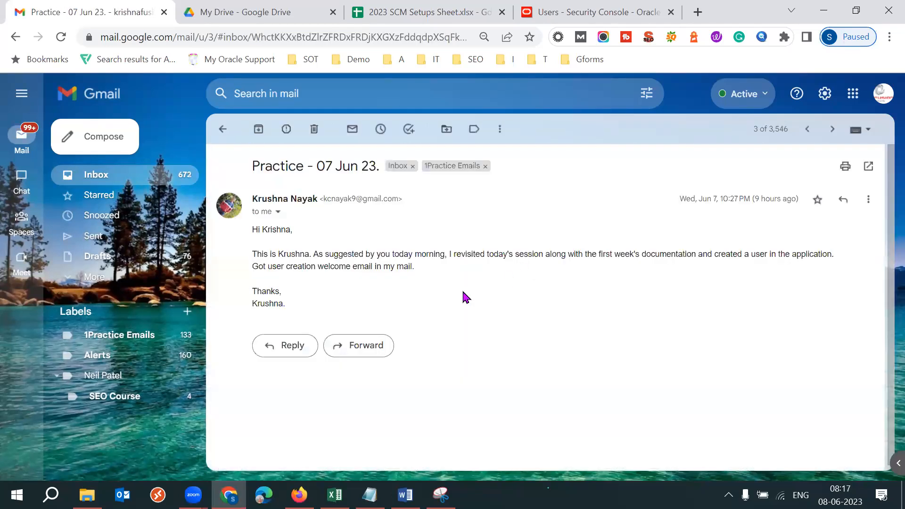
drag(515, 254, 689, 297)
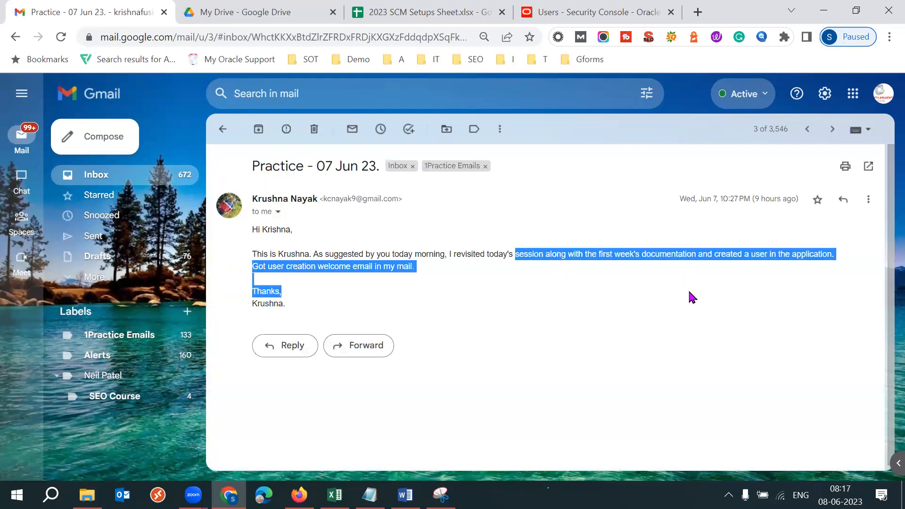
click(644, 299)
drag(273, 265, 358, 266)
click(512, 296)
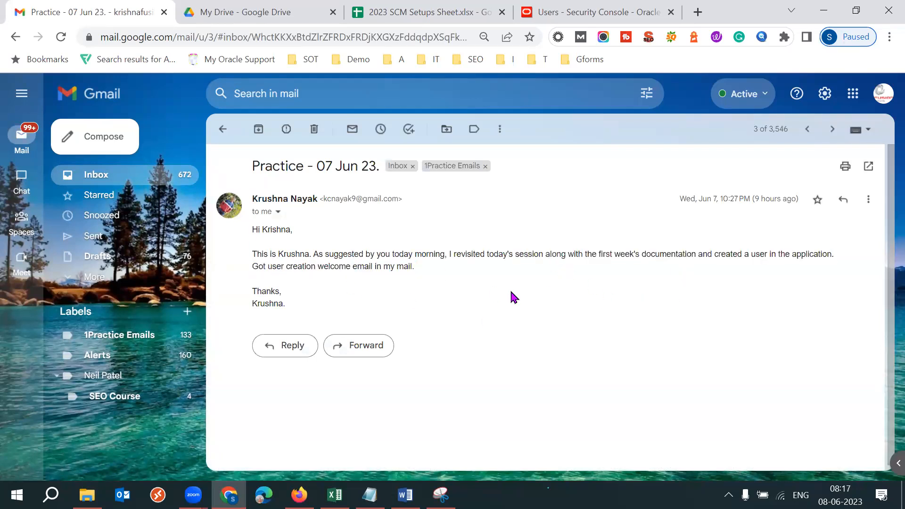
- Point out the sentence about the user creation welcome e-mail and return to the inbox
drag(253, 266, 415, 271)
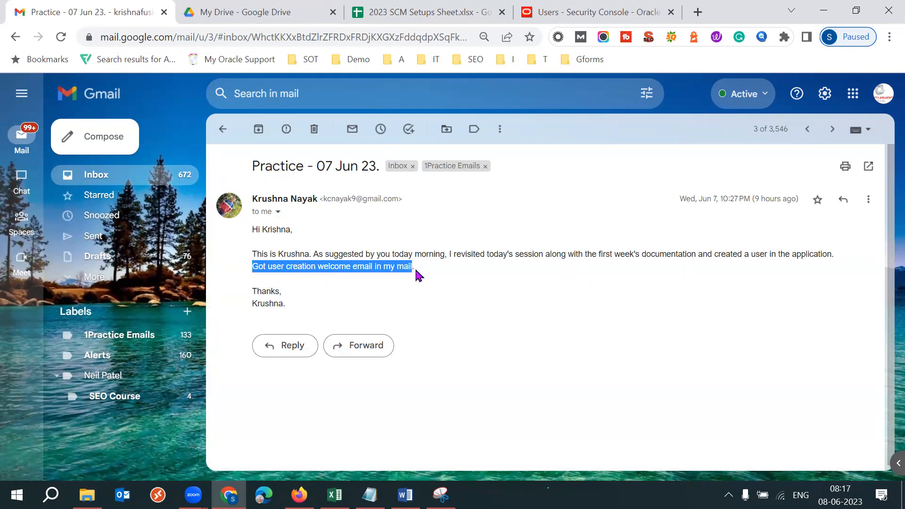
click(492, 286)
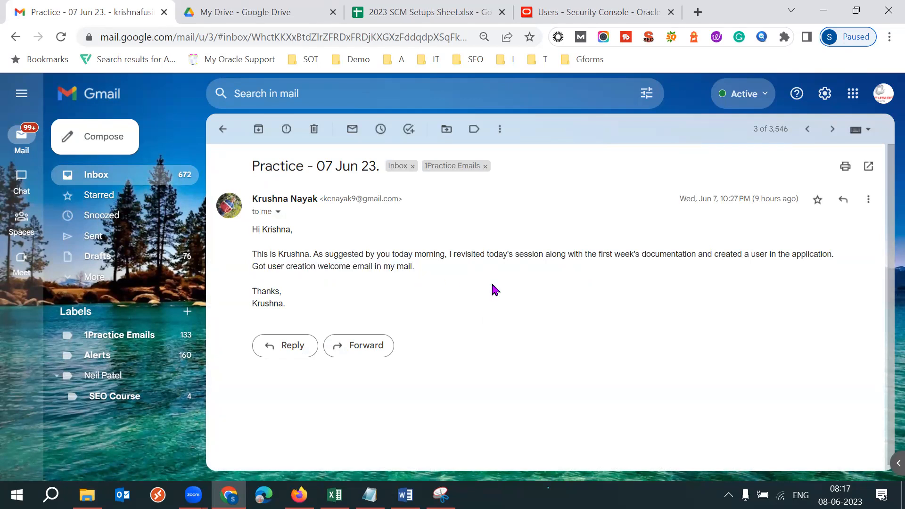
click(224, 131)
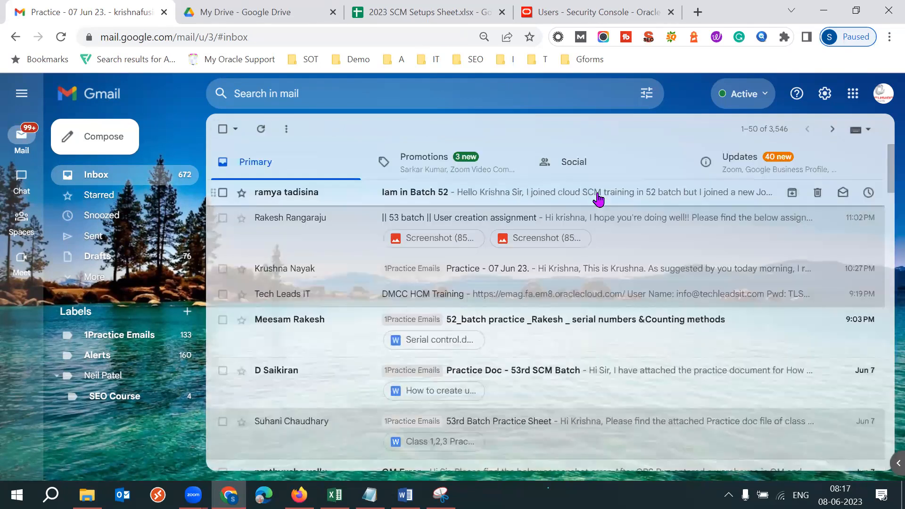
- Open the "Practice Doc - 53rd SCM Batch" message, read its note, and preview the attached How to create user.docx
click(588, 377)
triple_click(343, 255)
click(476, 277)
click(315, 386)
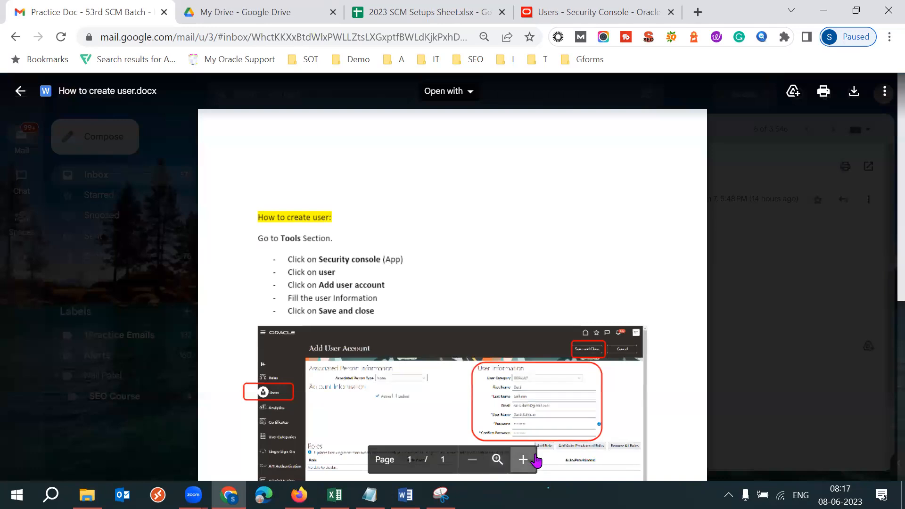
- Enlarge the How to create user.docx preview, review its steps and Add User Account screenshot, and close the preview
click(522, 460)
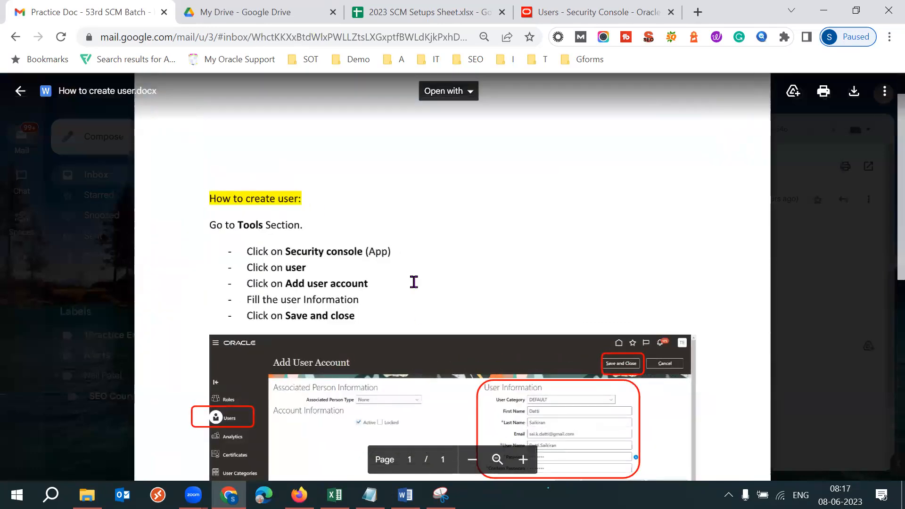
scroll(414, 281, down, 5)
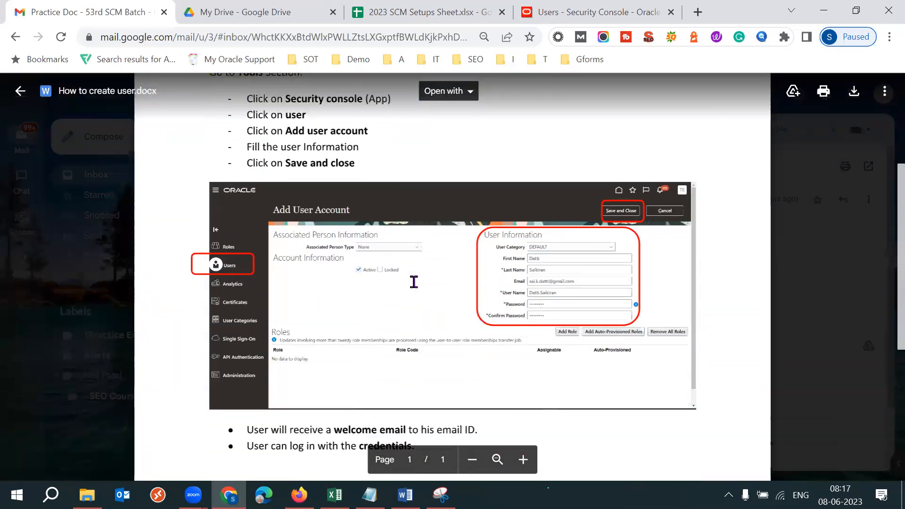
scroll(414, 281, down, 2)
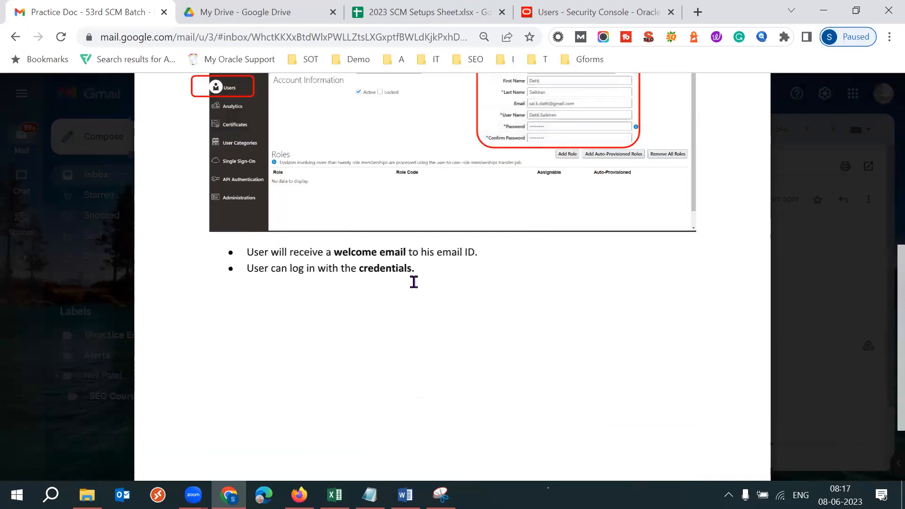
scroll(414, 282, up, 5)
scroll(414, 282, up, 2)
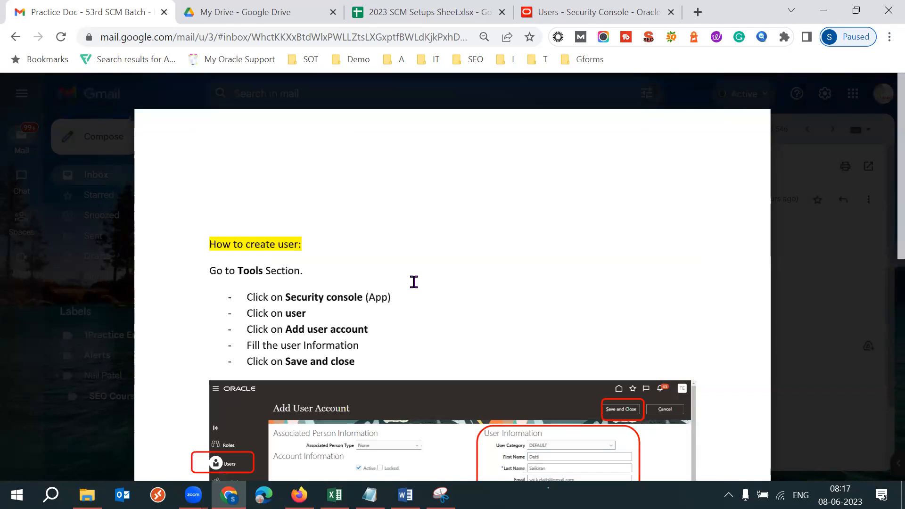
key(Escape)
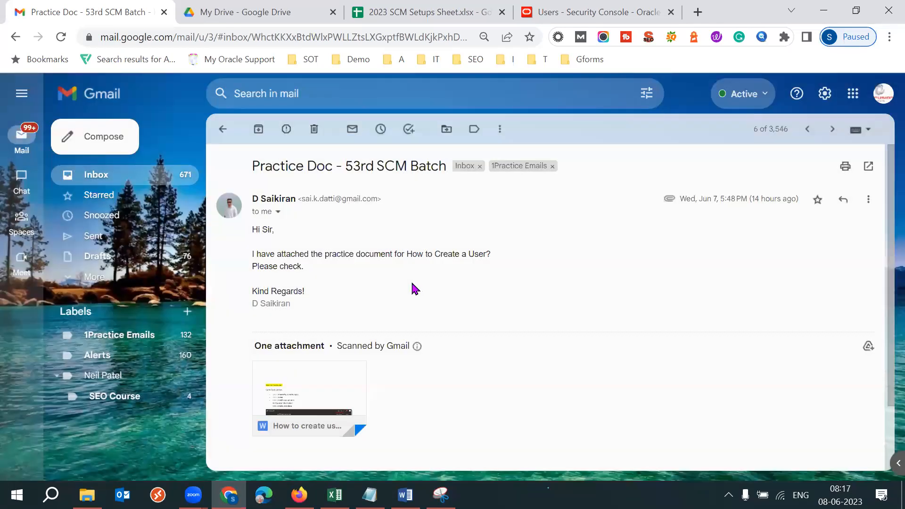
- Return to the inbox and open the "User created" message from Jun 7
click(223, 132)
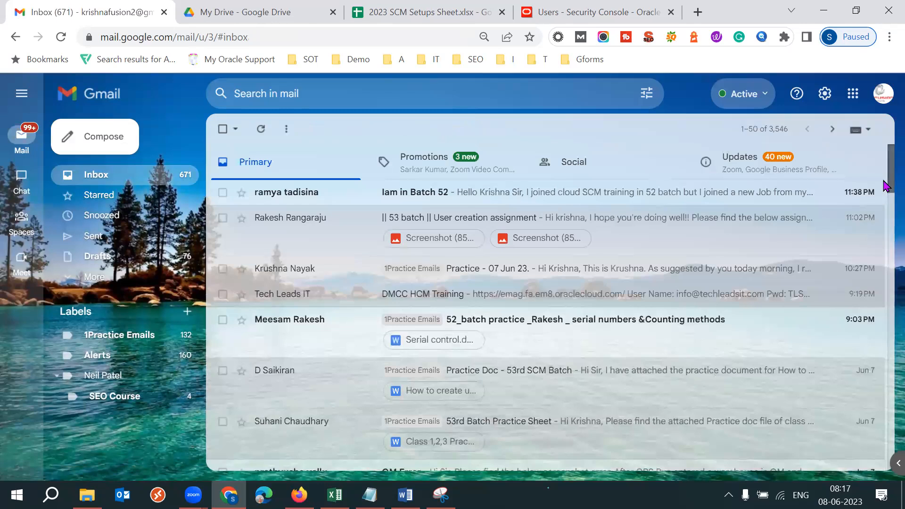
scroll(885, 198, down, 2)
scroll(885, 212, down, 2)
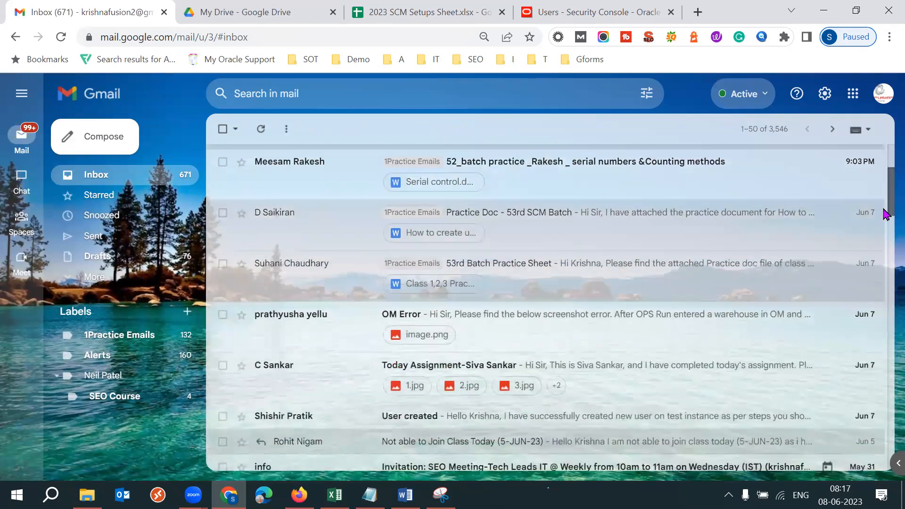
scroll(885, 219, down, 1)
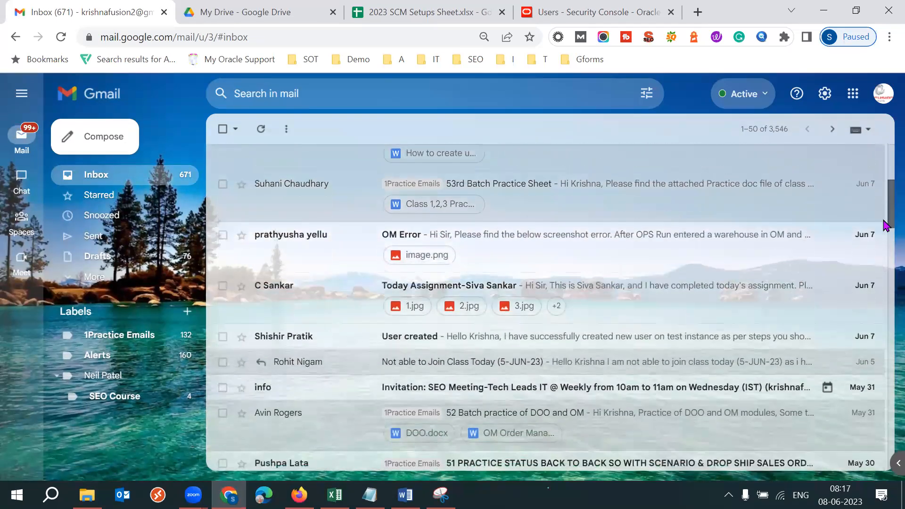
scroll(885, 224, down, 1)
click(320, 293)
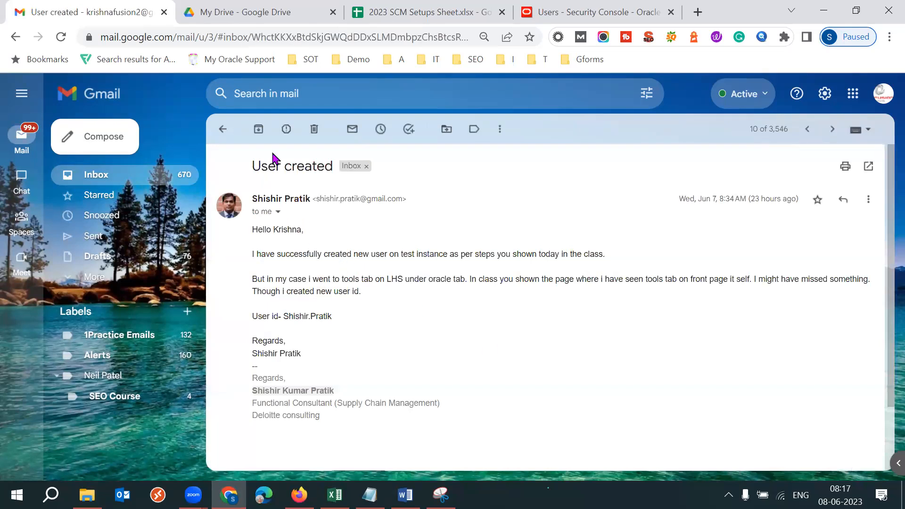
- Read the message's account of creating a user on the test instance and finding the tools tab
triple_click(339, 251)
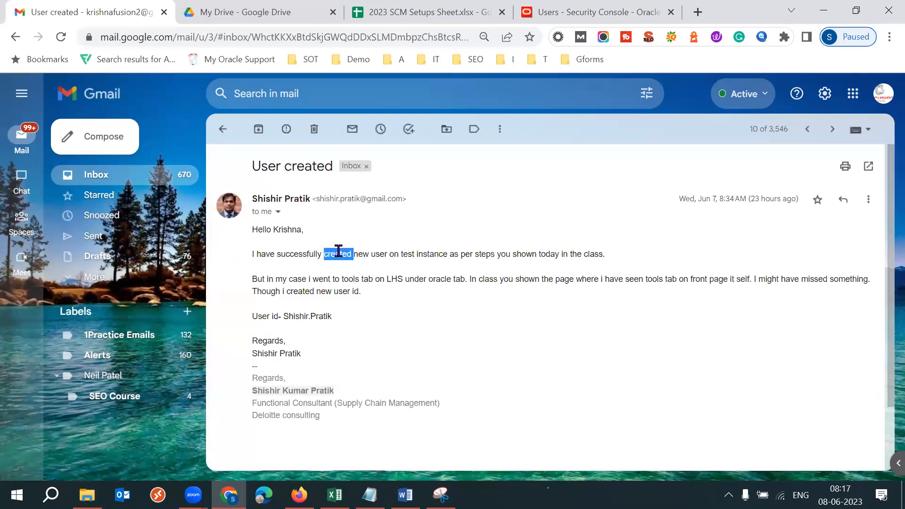
click(488, 319)
drag(273, 278, 703, 303)
click(423, 295)
click(376, 307)
drag(266, 278, 416, 281)
click(418, 302)
click(461, 311)
click(603, 355)
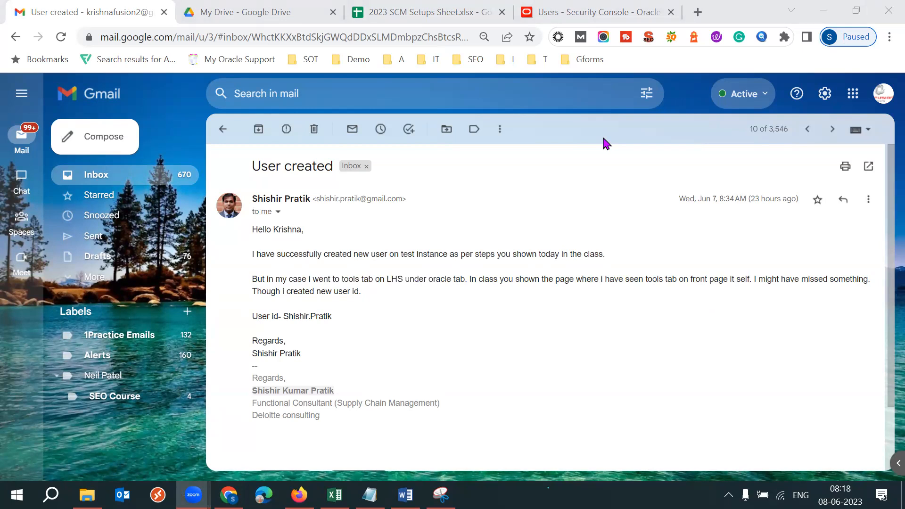
click(589, 316)
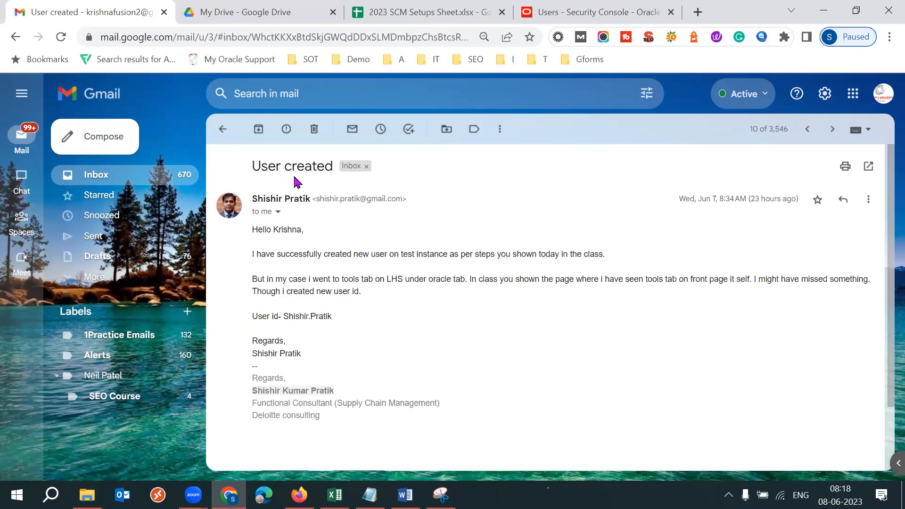
- Return to the inbox and look over the recent practice and assignment e-mails, comparing their subject lines
click(222, 131)
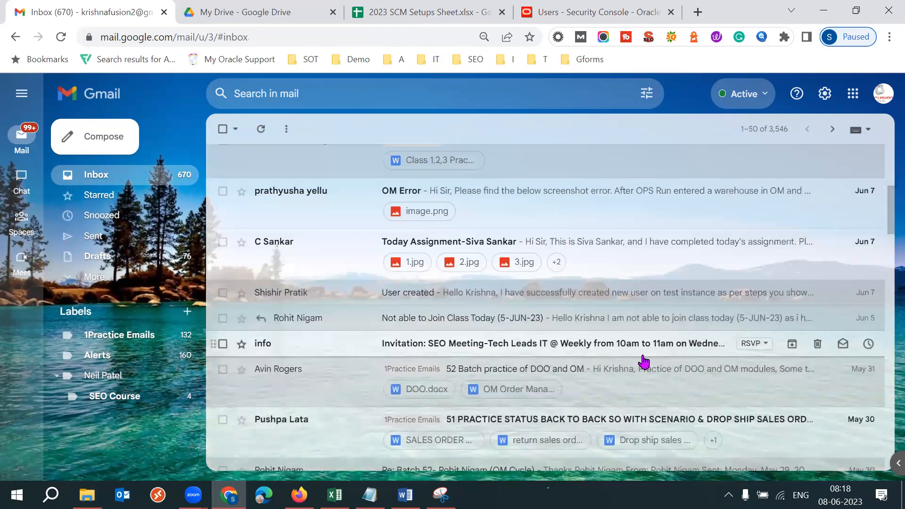
mouse_move(882, 220)
mouse_down()
mouse_move(886, 236)
mouse_move(885, 161)
mouse_move(885, 204)
mouse_up()
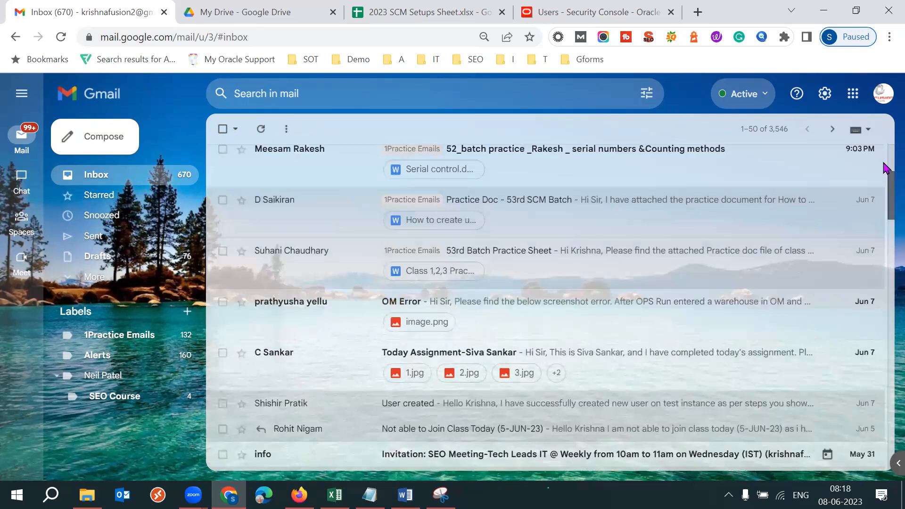
drag(885, 167, 883, 169)
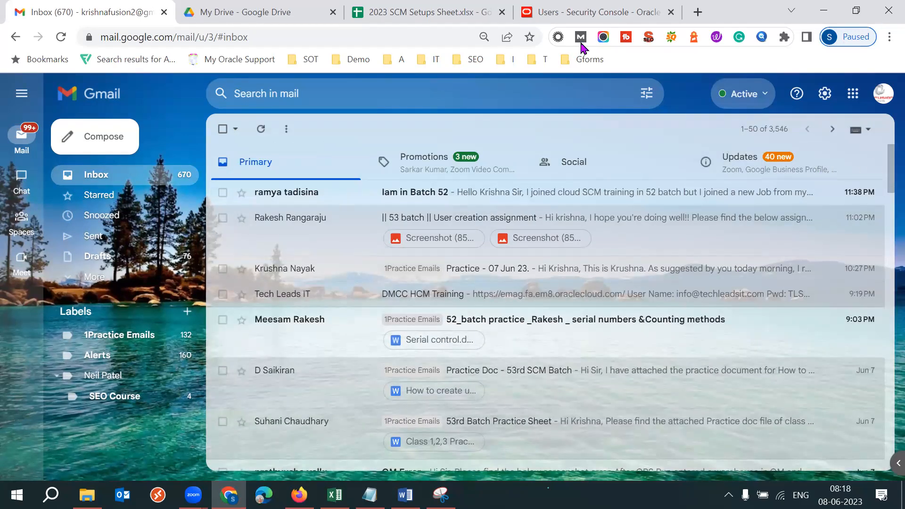
drag(884, 183, 884, 207)
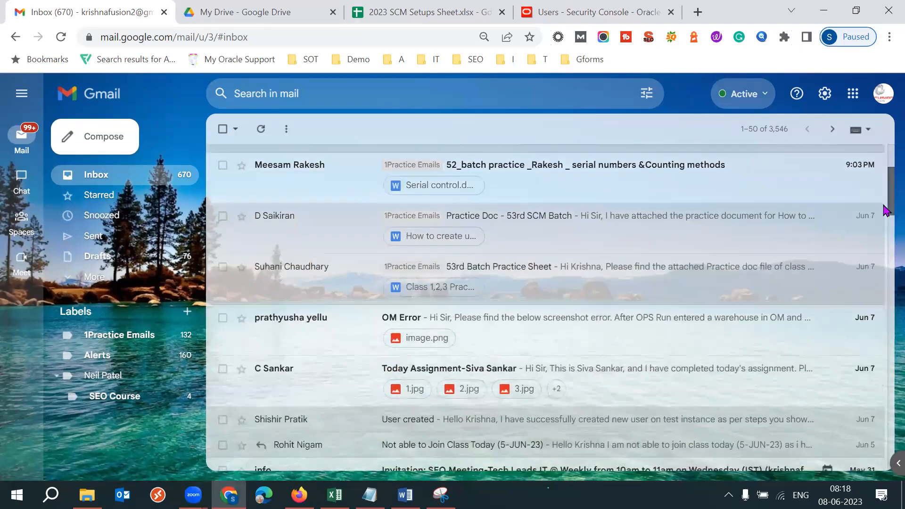
scroll(885, 194, up, 3)
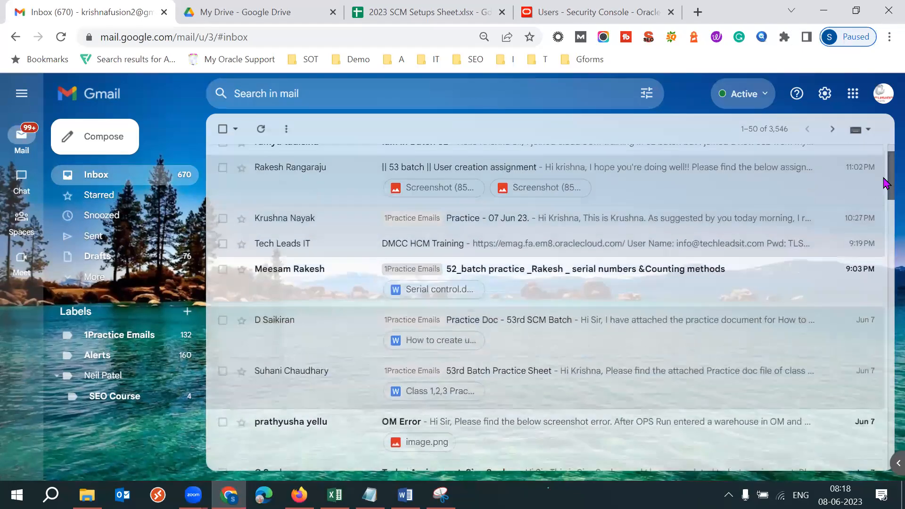
drag(885, 193, 885, 251)
scroll(885, 251, down, 3)
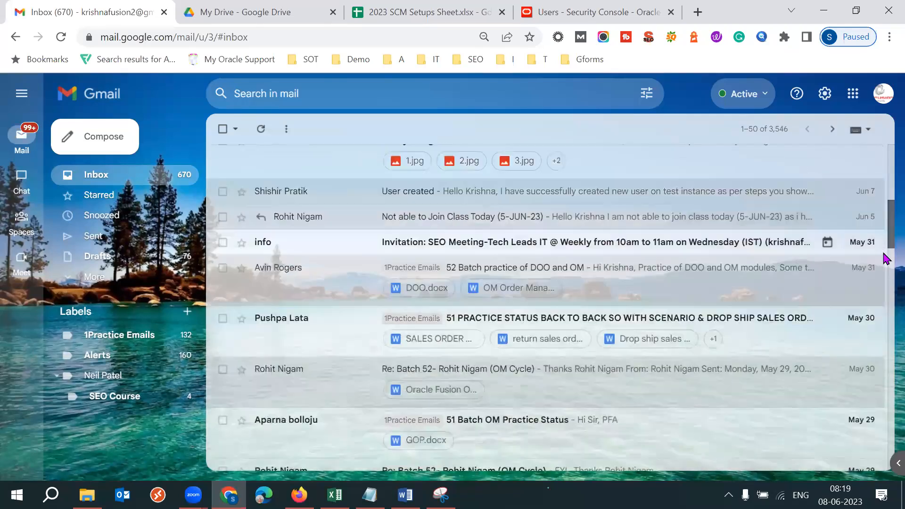
scroll(885, 185, up, 7)
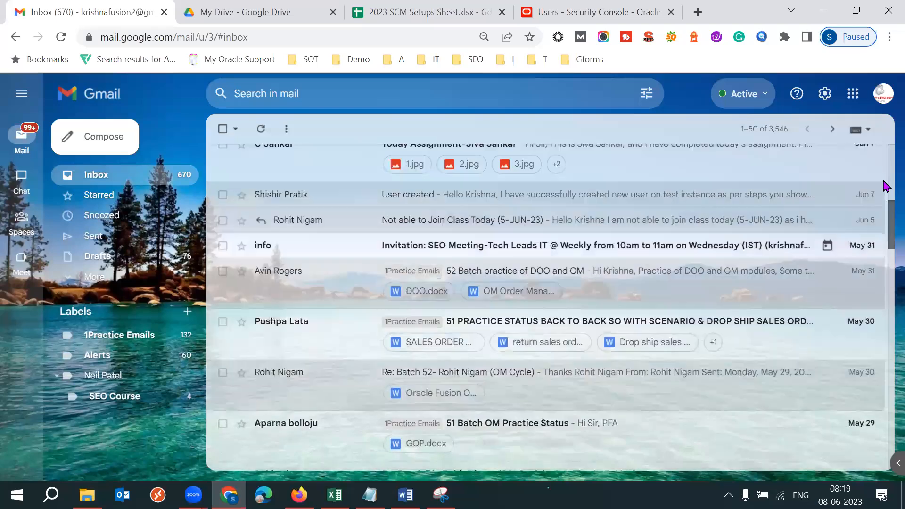
scroll(884, 184, up, 3)
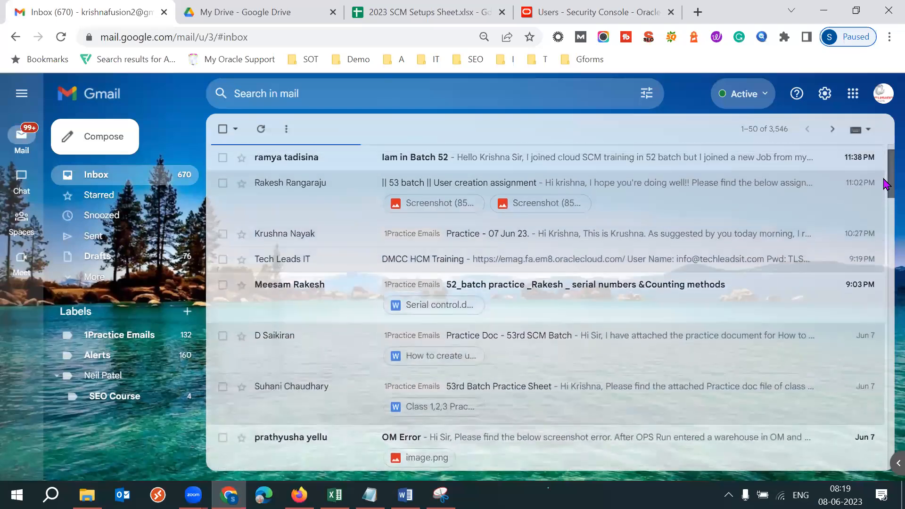
scroll(885, 189, down, 3)
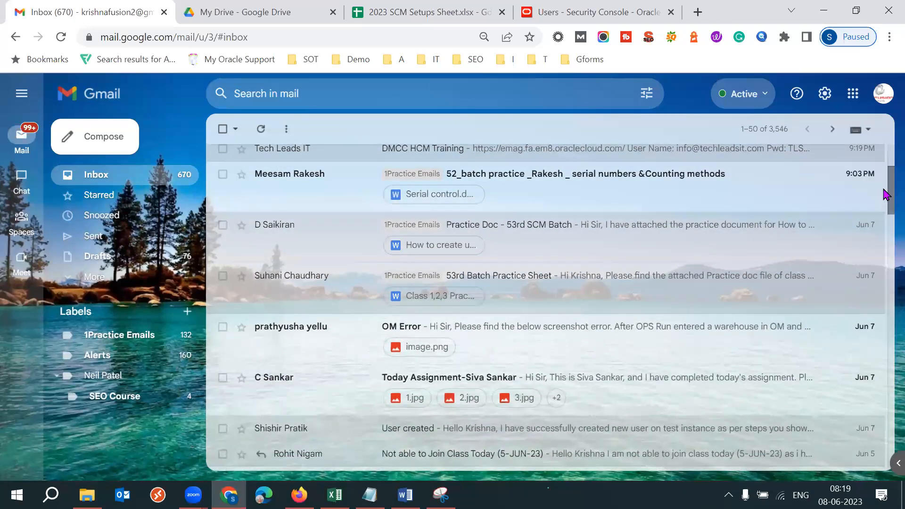
scroll(885, 161, up, 3)
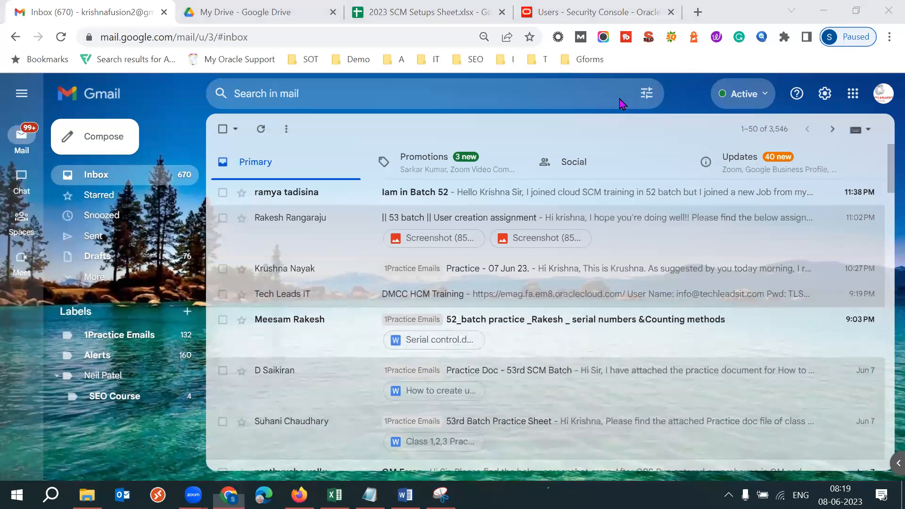
- Switch to Notepad, delete all the existing notes, and leave blank lines above the new text
key(alt+Tab)
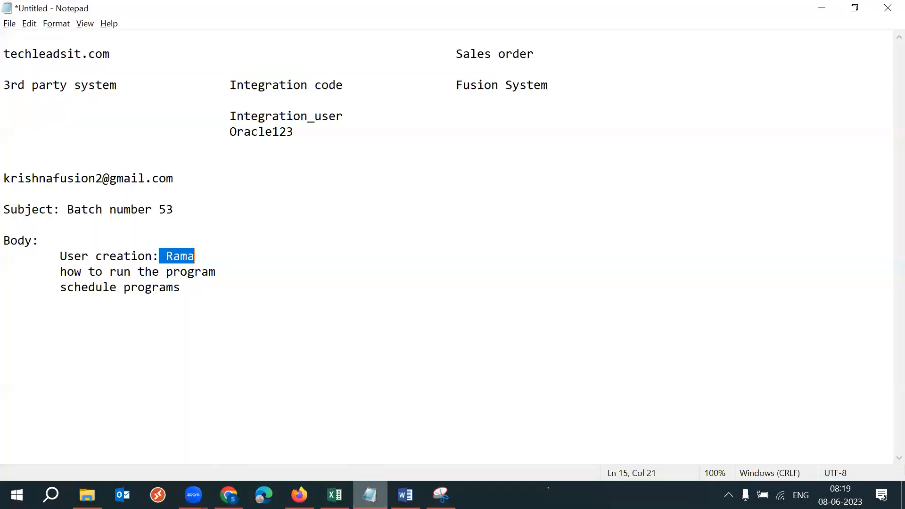
drag(221, 294, 10, 55)
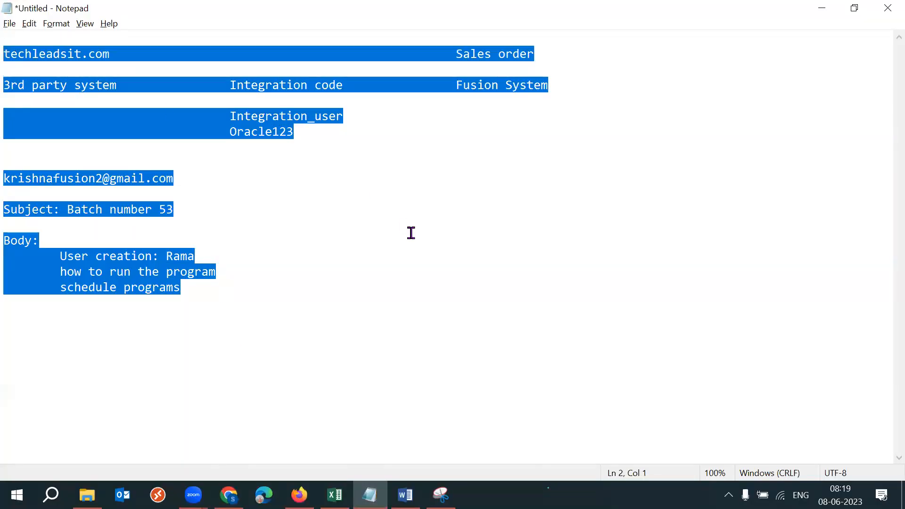
key(Delete)
key(Return)
key(Return)
key(Return)
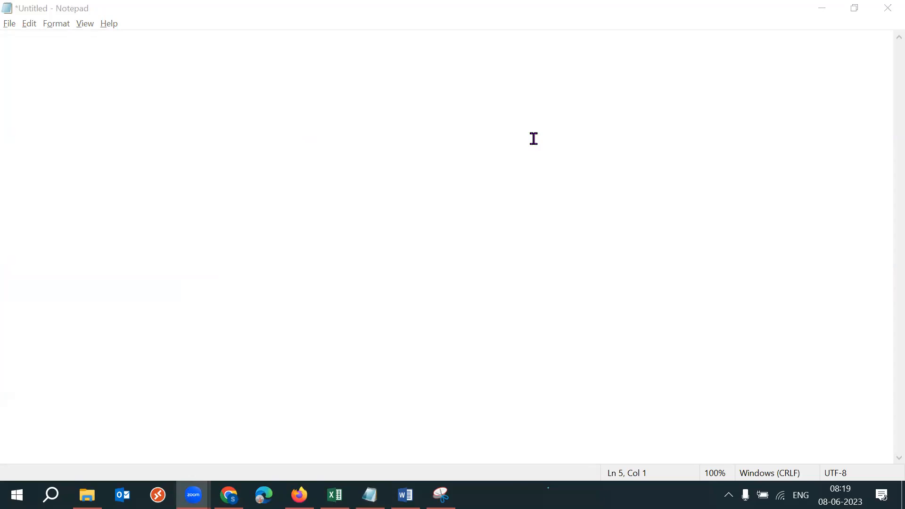
- Write the first note line "Email - Subject & Body"
click(222, 126)
text(Email - Subject)
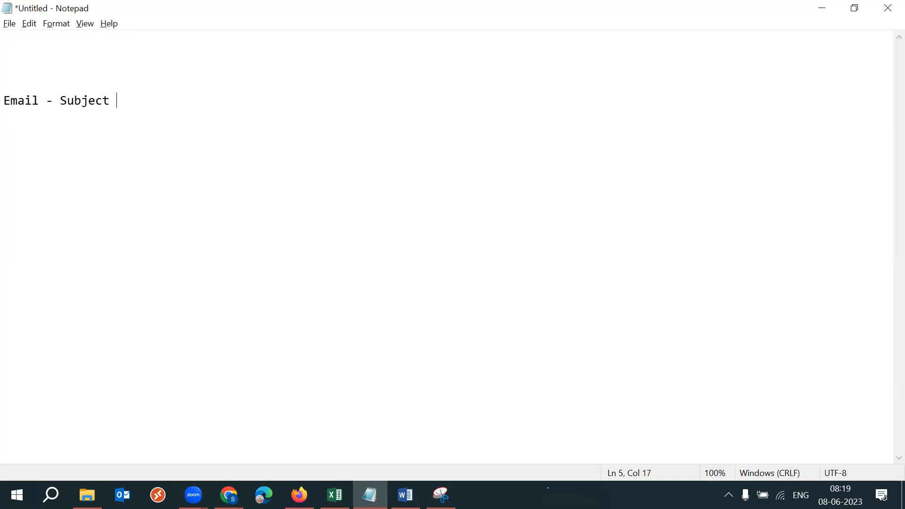
drag(46, 100, 133, 103)
click(133, 104)
text(& Body)
- Add the note lines "Instructions" and "Wapp", each separated by a blank line
key(Return)
key(Return)
text(Instructions)
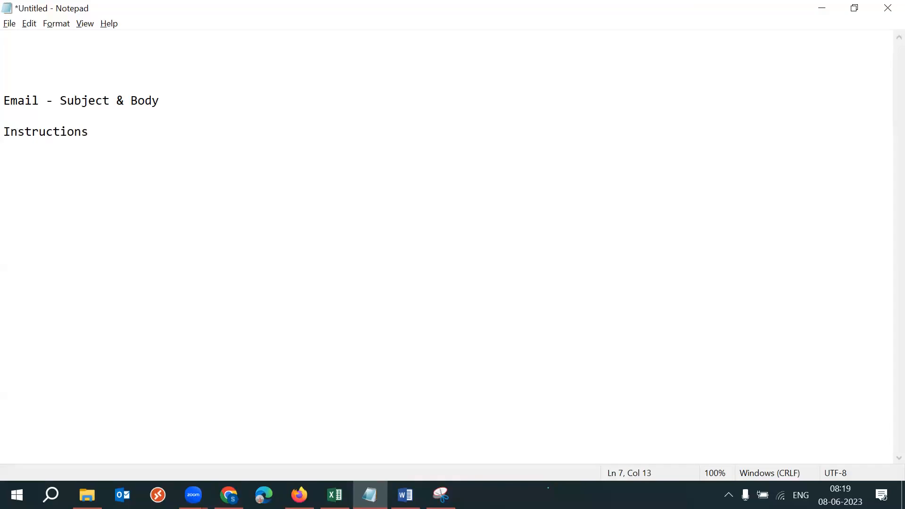
drag(86, 133, 4, 132)
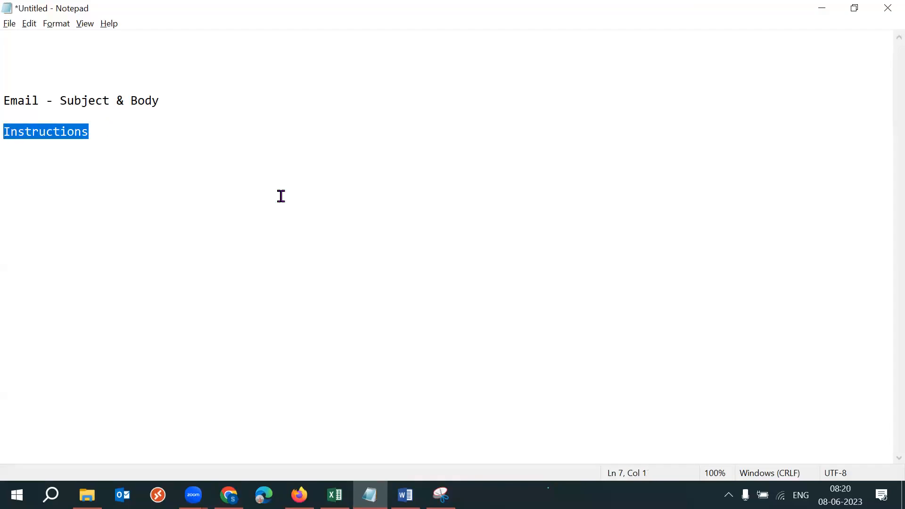
click(147, 134)
key(Return)
key(Return)
text(Wapp)
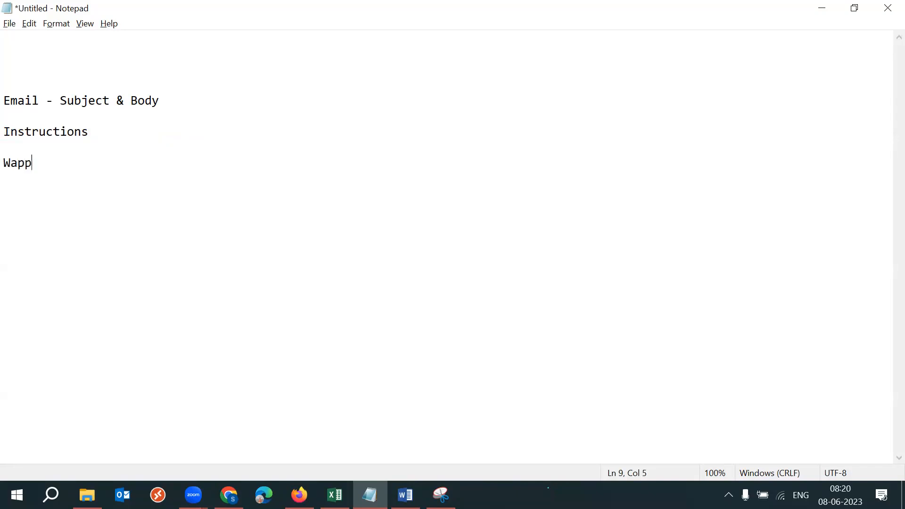
- Add the note line "message - read fully" below "Wapp", separated by a blank line
key(Return)
key(Return)
text(message - ready fu)
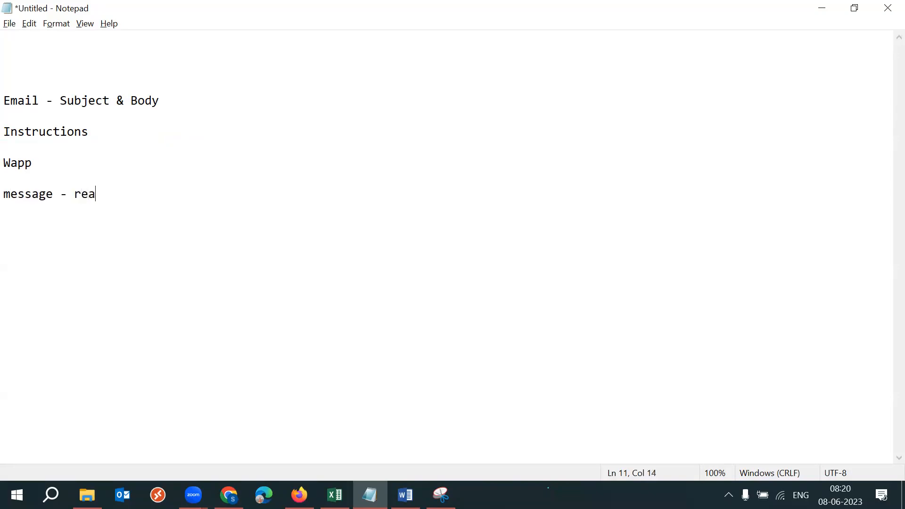
key(BackSpace)
key(BackSpace)
key(BackSpace)
key(BackSpace)
text(fully)
- Add the note line "lms portal signup - wapp - mobile" after a blank line
key(Return)
key(Return)
text(lms portal )
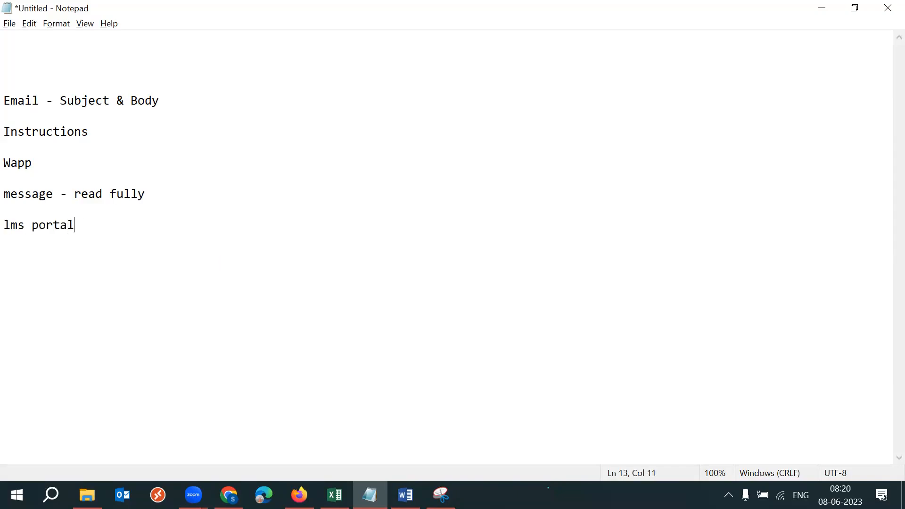
text(-)
text( l)
key(BackSpace)
key(BackSpace)
key(BackSpace)
text(link)
drag(81, 221, 162, 212)
text(sing)
key(BackSpace)
key(BackSpace)
text(gnup - wh)
key(BackSpace)
text(app - m)
text(bo)
key(BackSpace)
key(BackSpace)
text(onil)
key(BackSpace)
key(BackSpace)
key(BackSpace)
text(bile)
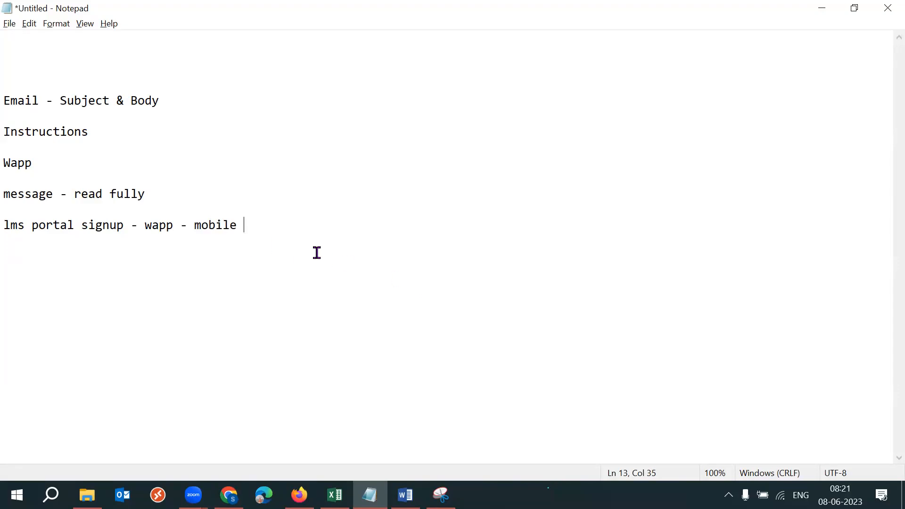
- Point out the "mobile", "signup" and "wapp" parts of the LMS portal line
drag(190, 228, 237, 225)
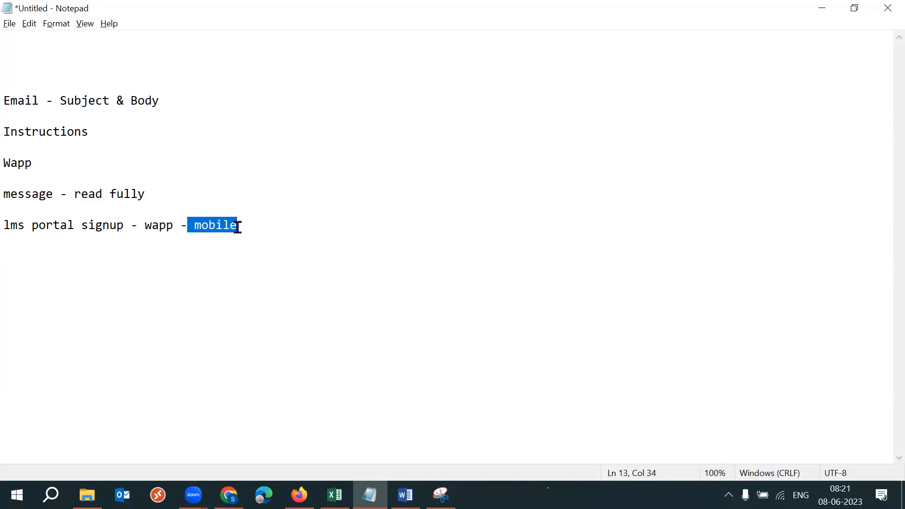
drag(83, 225, 173, 226)
double_click(203, 226)
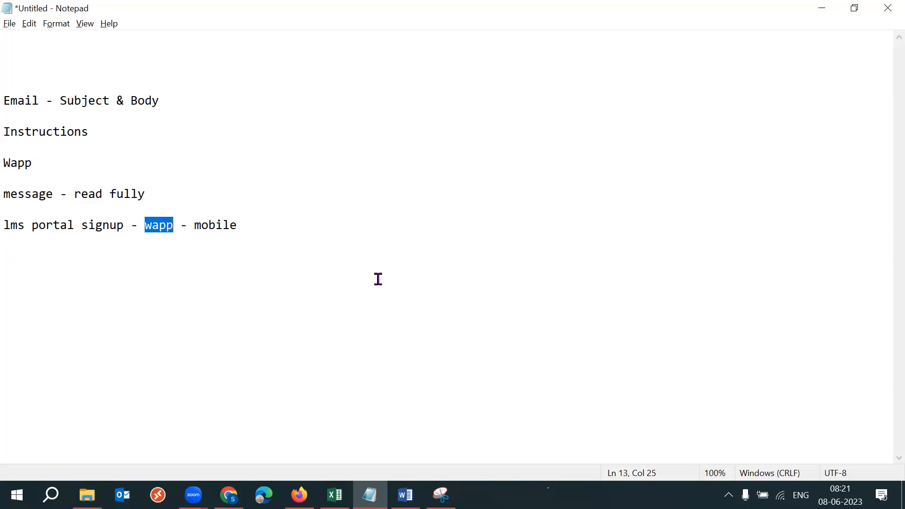
- Switch to Firefox and load the lms.techleadsit.com portal in a new tab
click(228, 495)
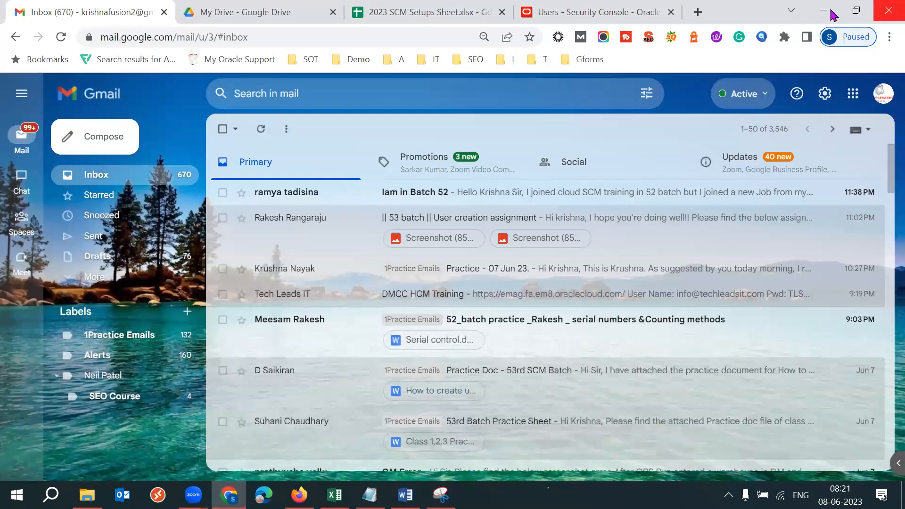
click(299, 494)
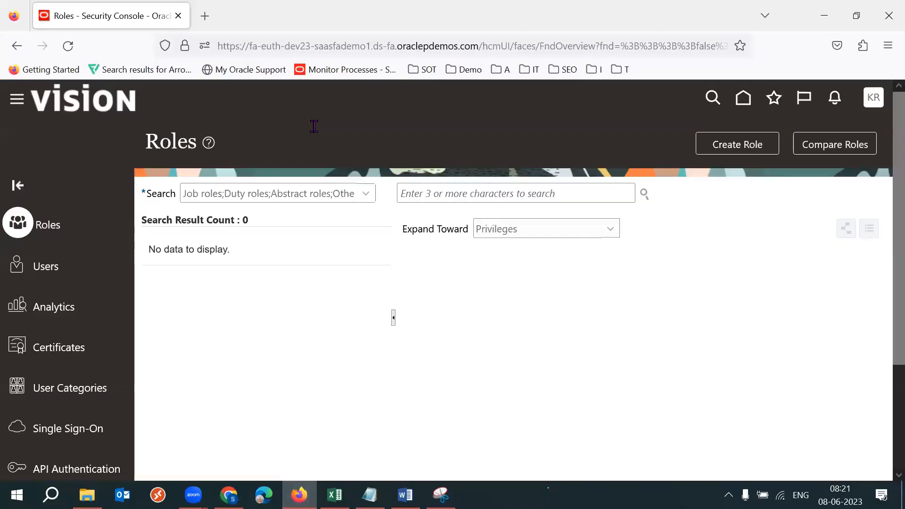
click(203, 14)
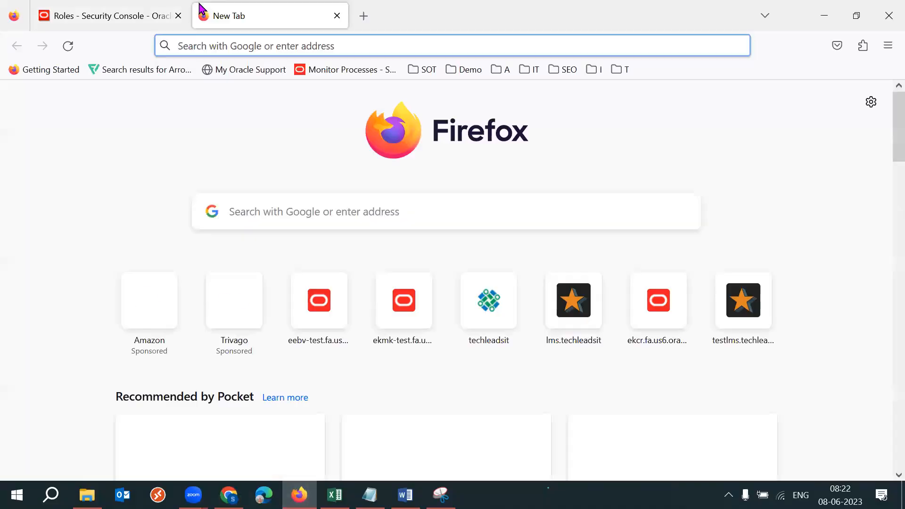
text(lms.)
key(Return)
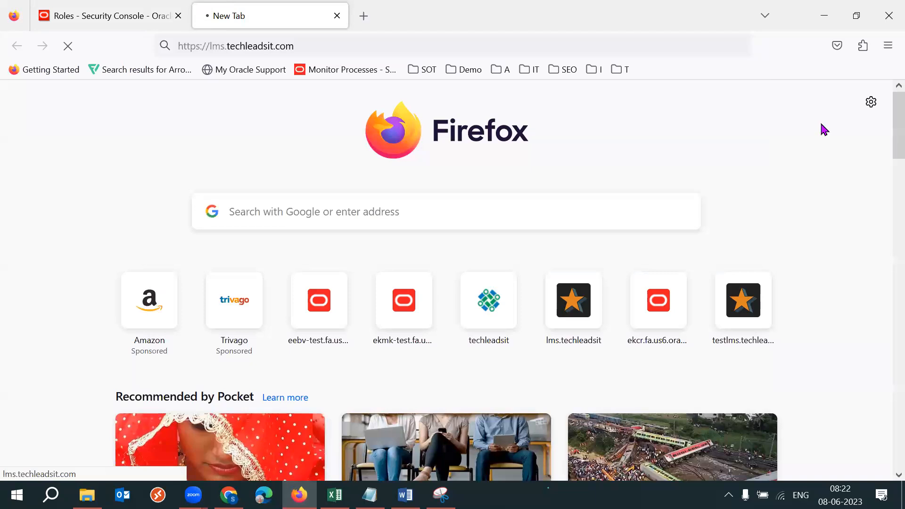
- View the account options on the LMS home page and go to the listing of all courses
mouse_move(820, 124)
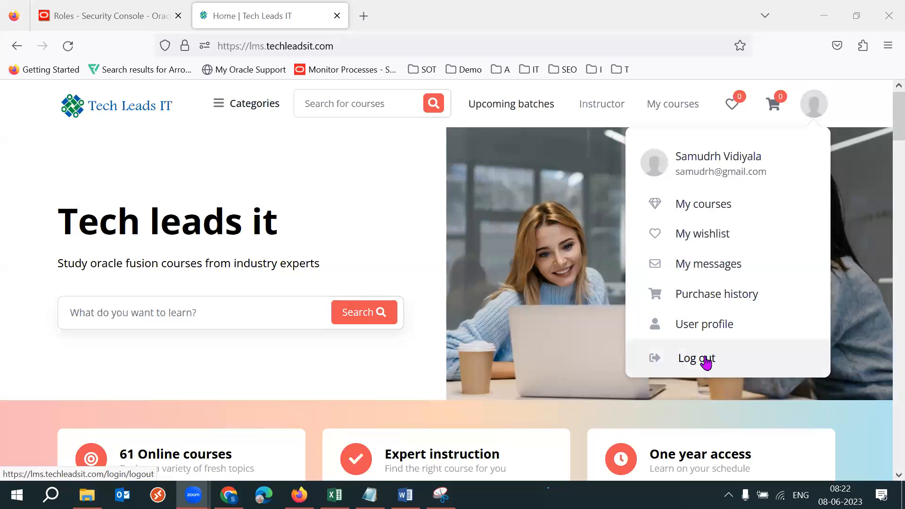
click(334, 224)
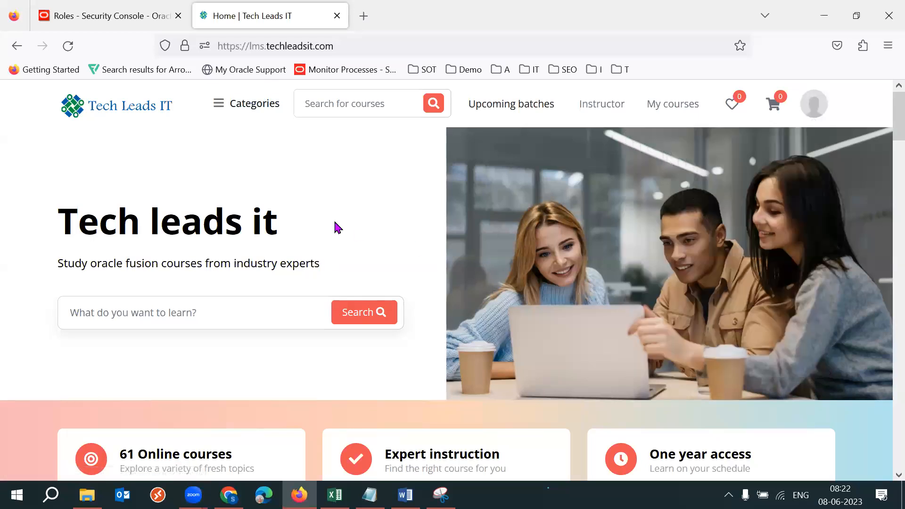
click(214, 213)
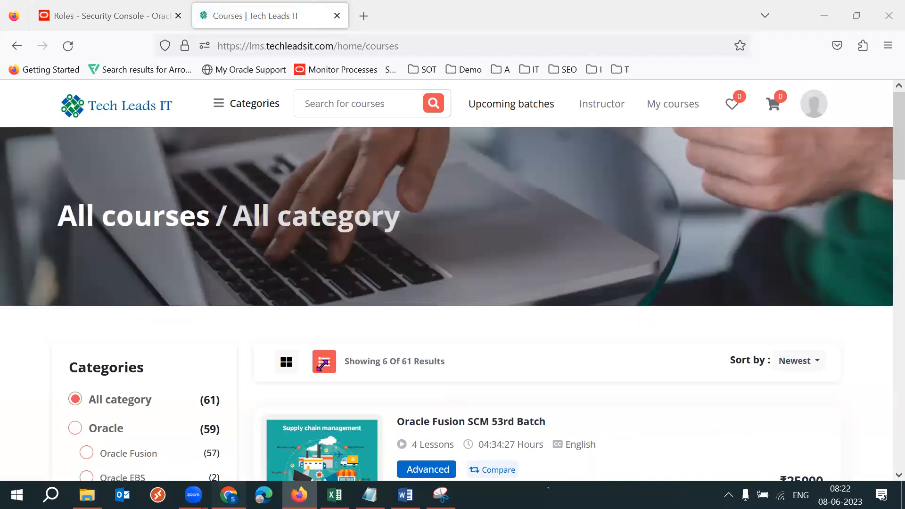
- Switch to Chrome and load the lms.techleadsit.com portal in a new tab
key(alt+Tab)
key(ctrl+t)
text(l)
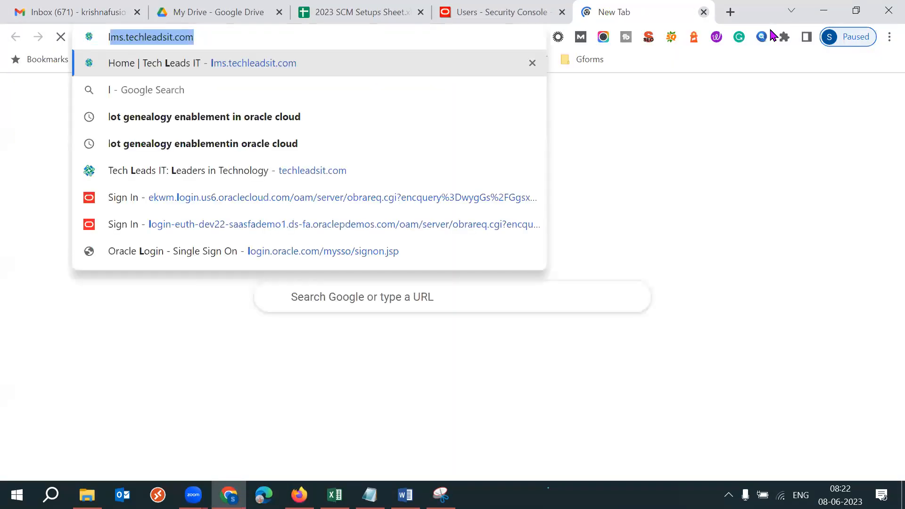
text(ms)
key(Return)
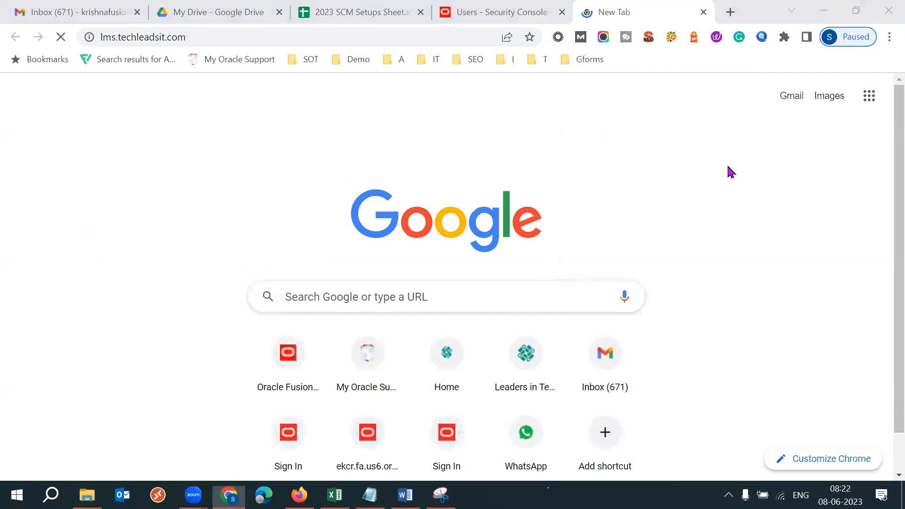
- Submit the LMS portal login with the saved credentials, and check the account options in the existing Firefox session
click(726, 137)
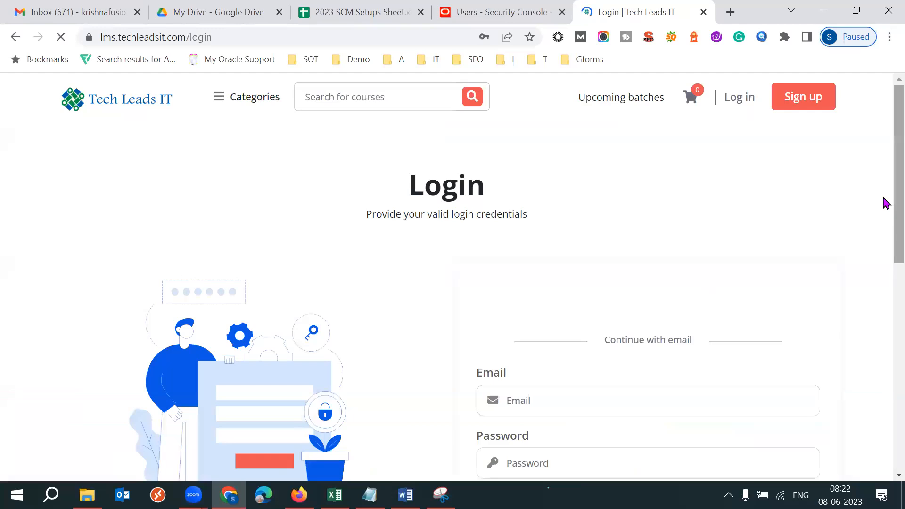
scroll(886, 202, down, 3)
click(611, 400)
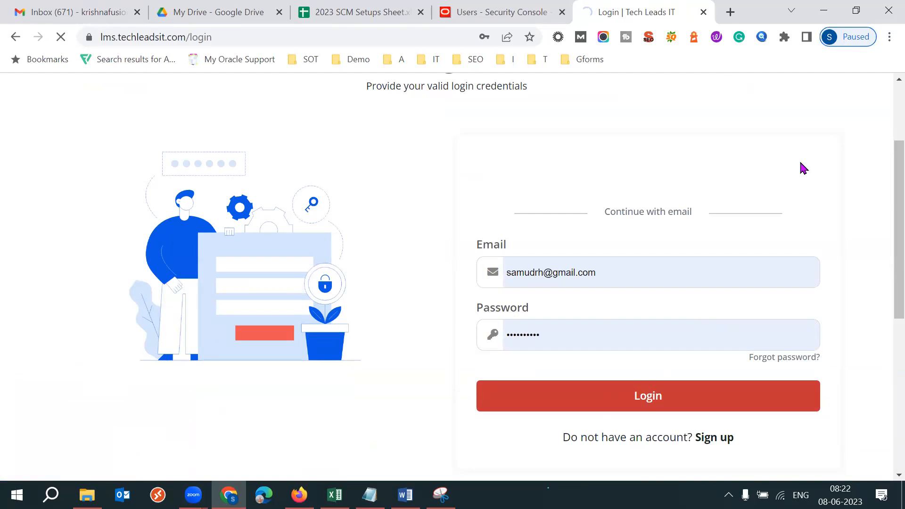
click(298, 495)
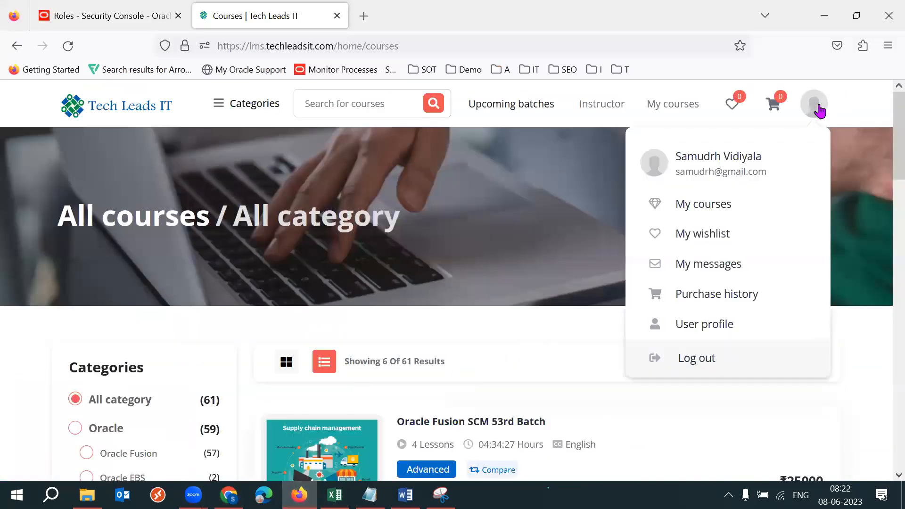
key(alt+Tab)
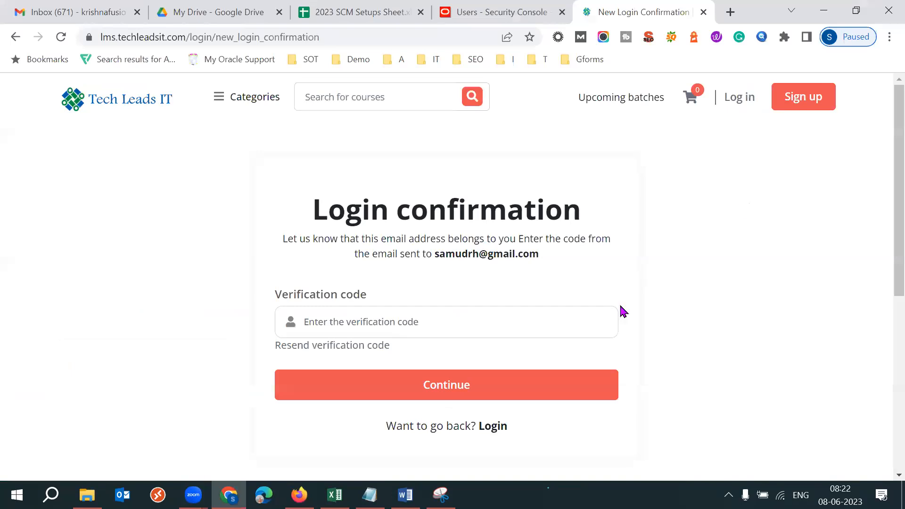
- Examine the login confirmation page, highlighting the verification code label and the message about the code sent to the account's e-mail
drag(292, 298, 342, 301)
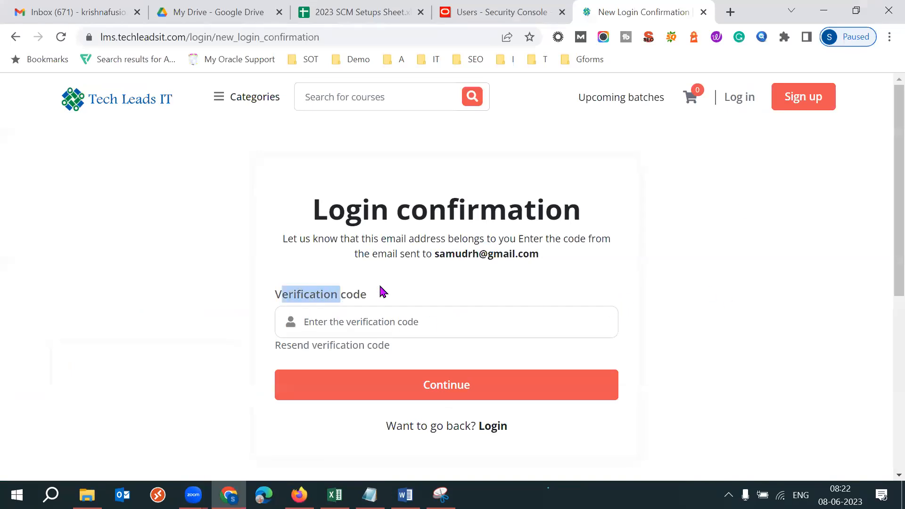
drag(435, 254, 500, 255)
double_click(501, 255)
triple_click(501, 255)
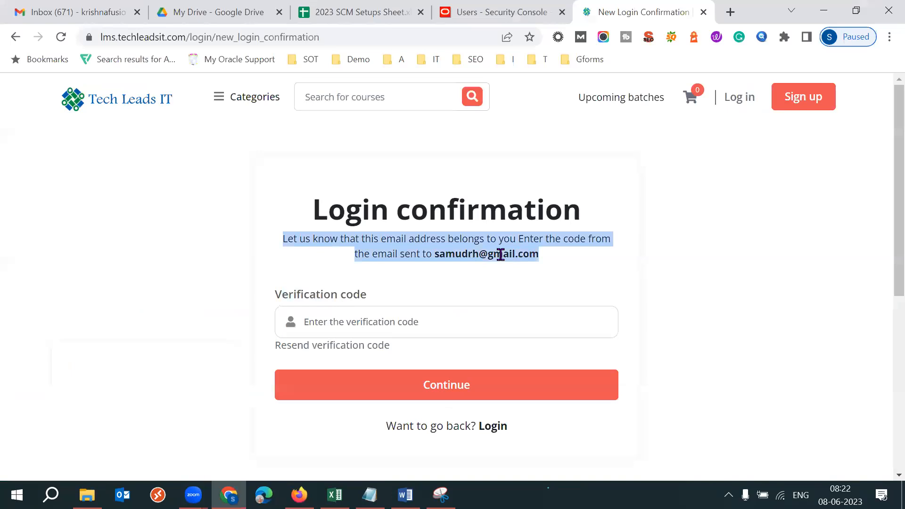
double_click(501, 254)
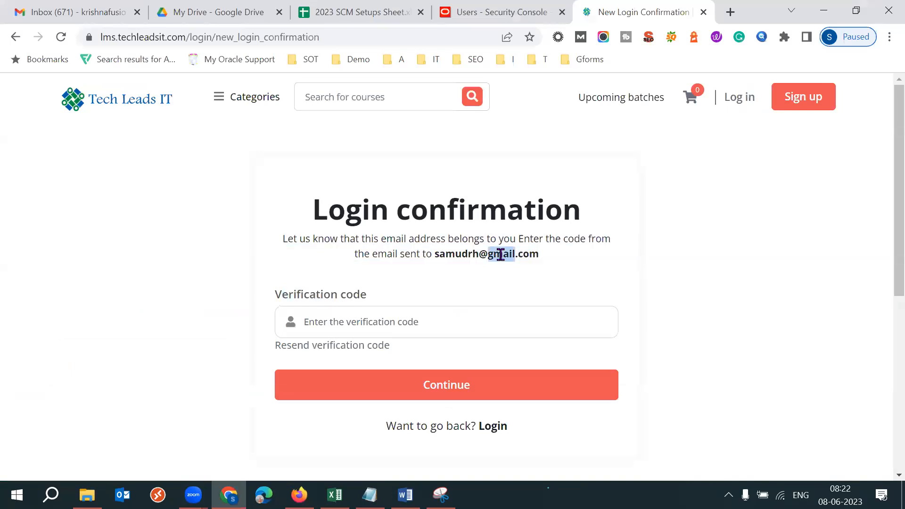
triple_click(501, 254)
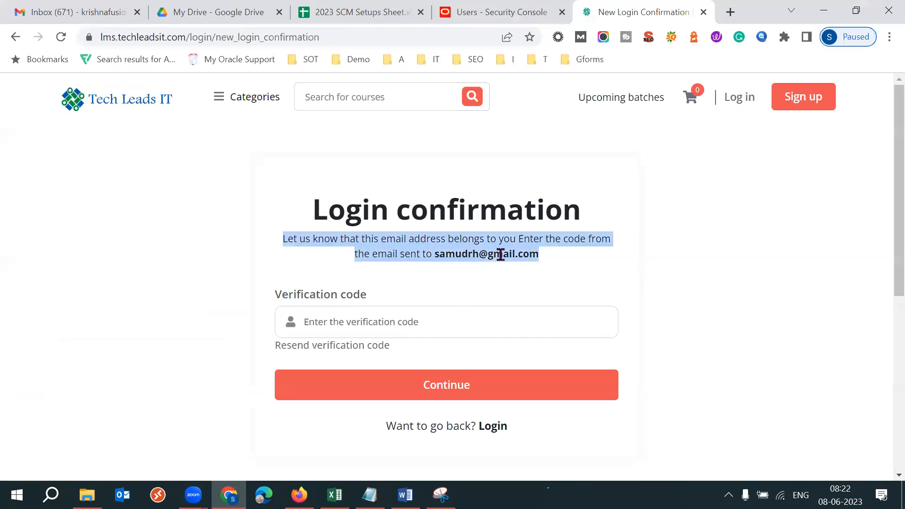
triple_click(347, 299)
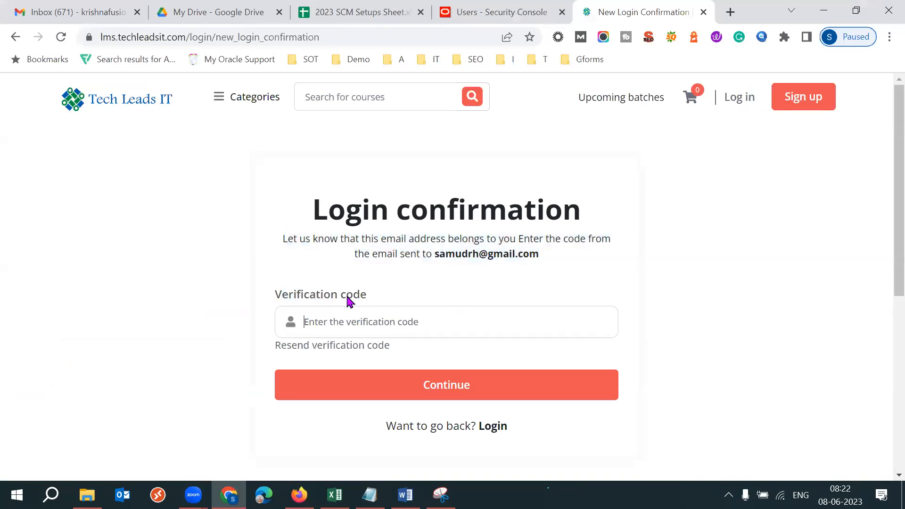
double_click(486, 258)
triple_click(485, 258)
double_click(523, 255)
triple_click(522, 255)
triple_click(522, 253)
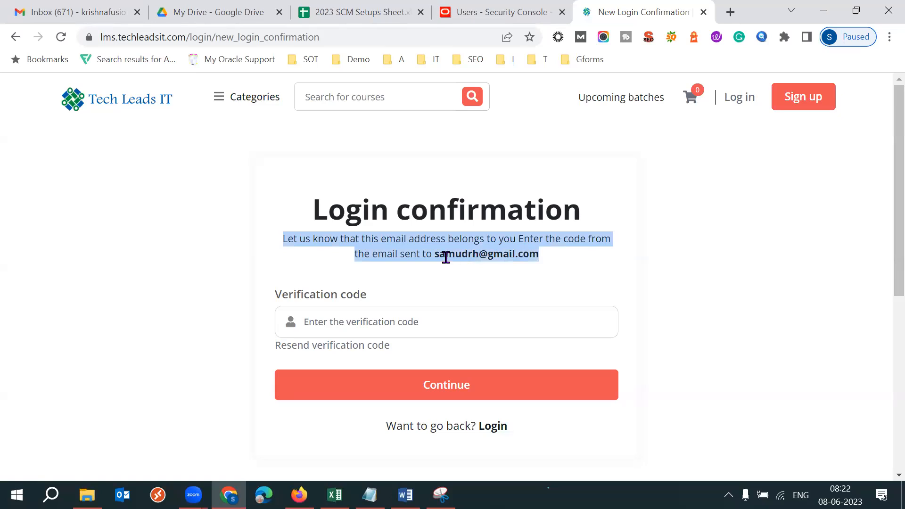
click(765, 296)
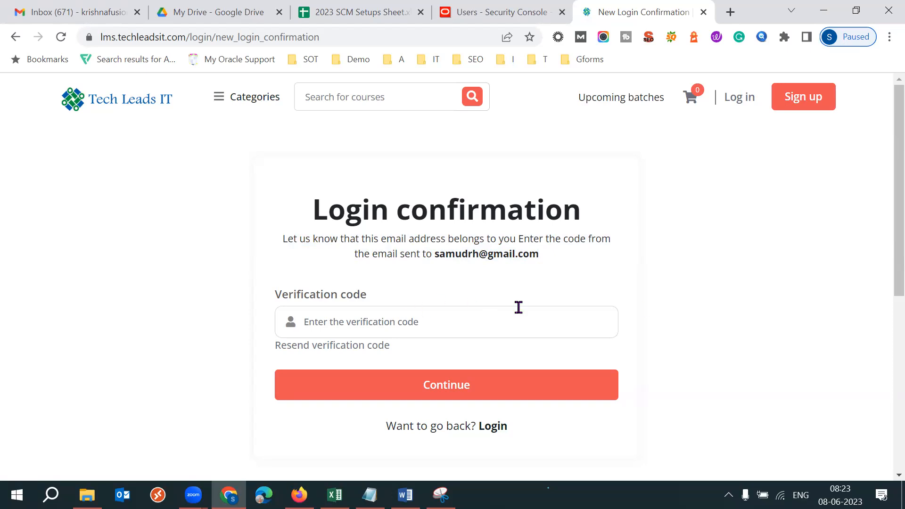
triple_click(316, 297)
click(593, 289)
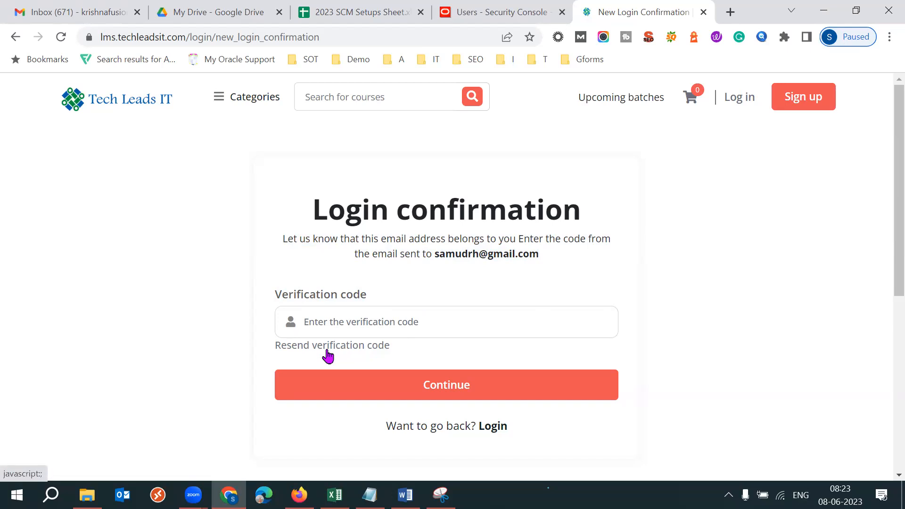
- Highlight the LMS portal signup line in the Notepad notes, and return to the login confirmation page in Chrome
click(370, 494)
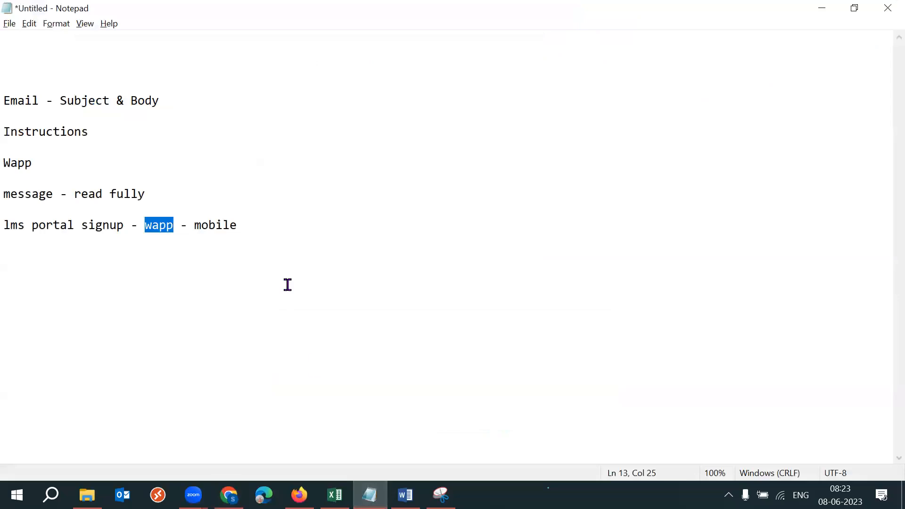
drag(253, 219, 10, 212)
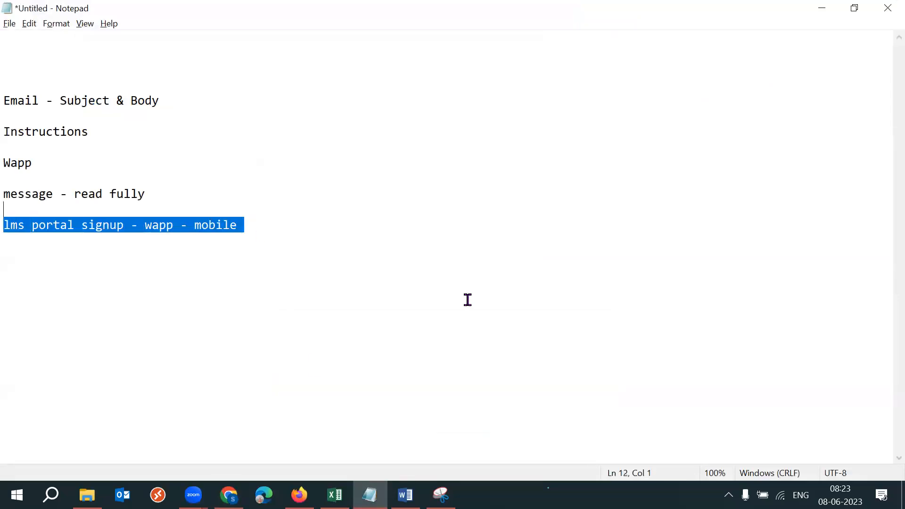
key(alt+Tab)
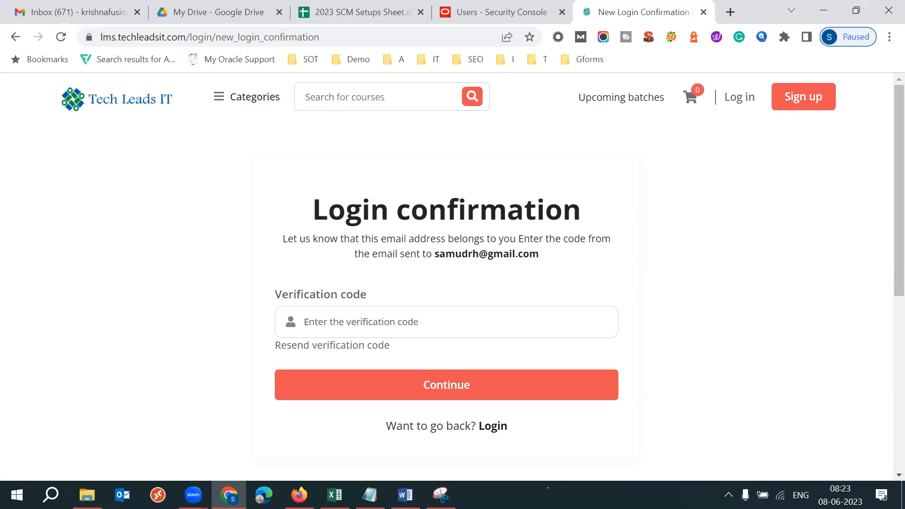
- In Notepad, add the note line "work timings: 7-7 12 hrs" below the LMS portal line, separated by a blank line
click(370, 494)
click(259, 217)
key(Return)
key(Return)
text(work)
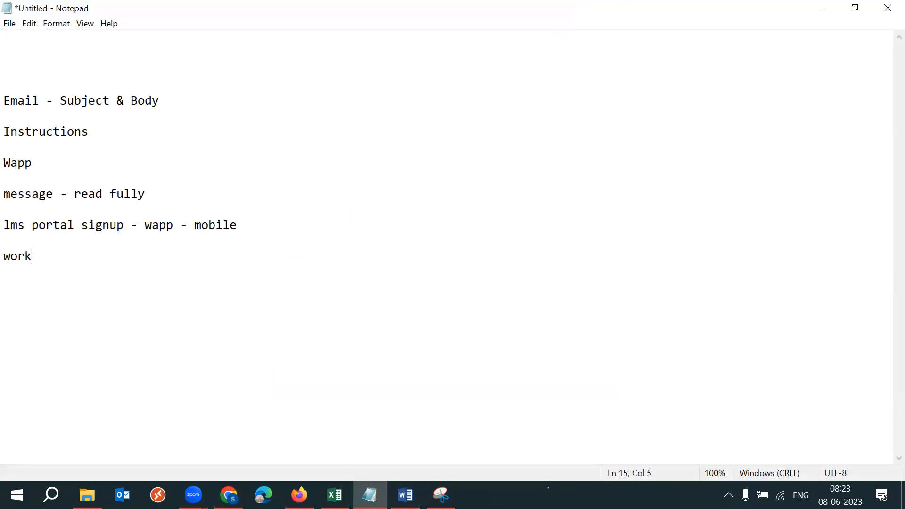
text( timings: 7-7 12 hrs)
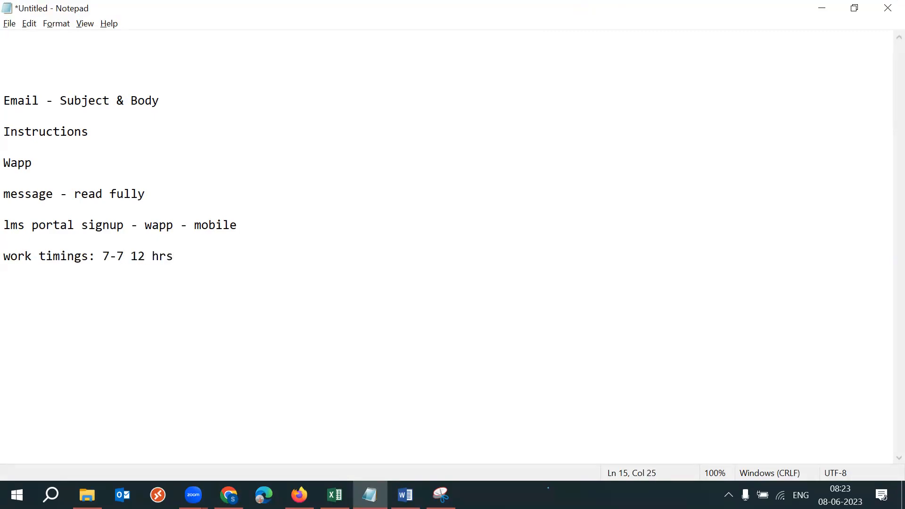
- Point out the "7-7" timing, and add the note line "Sunday" below it after a blank line
drag(131, 256, 102, 256)
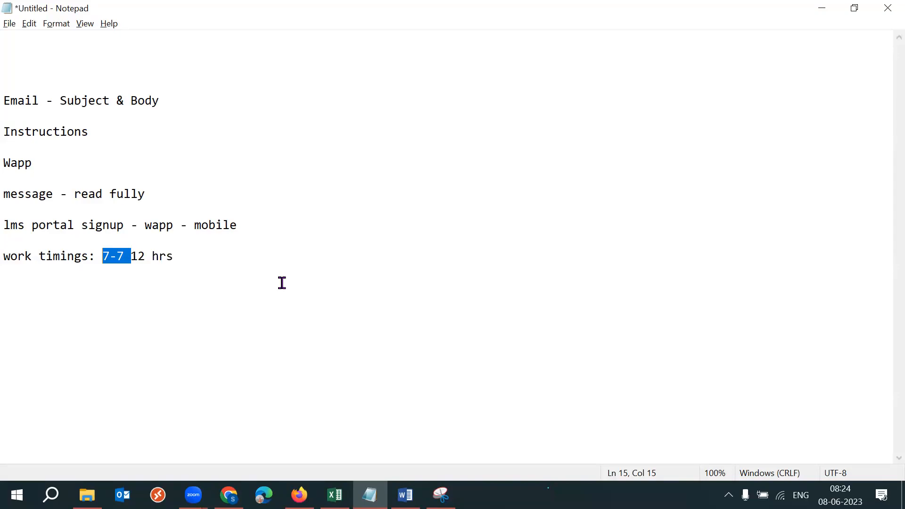
double_click(222, 258)
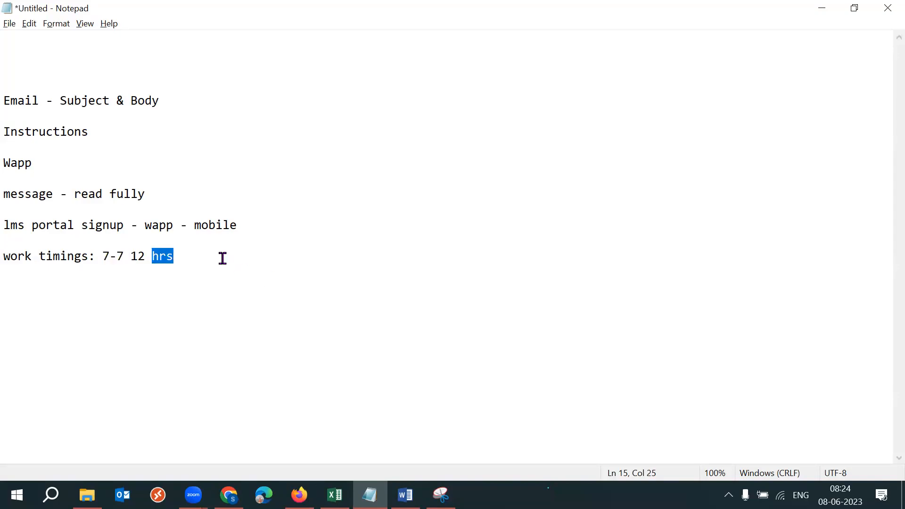
click(222, 258)
key(Return)
key(Return)
text(Sunday)
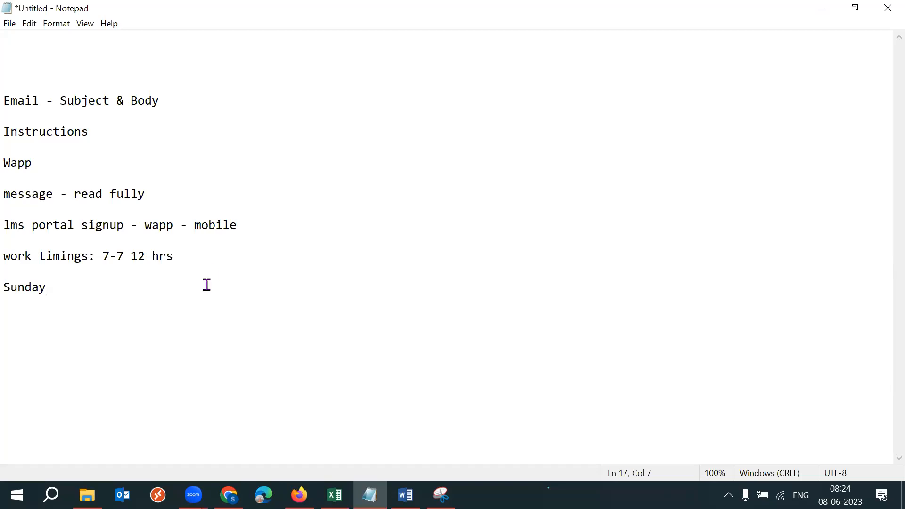
- Delete all the note lines and close the untitled note without saving it
drag(145, 313, 12, 93)
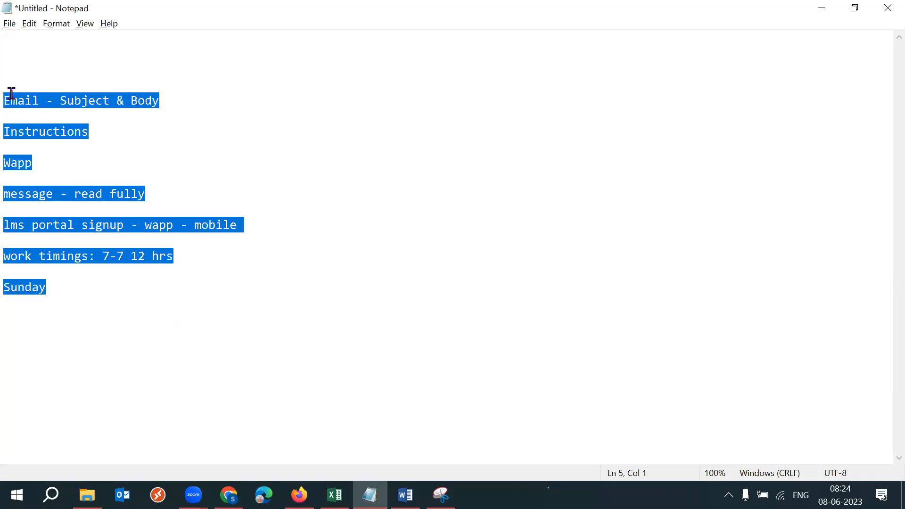
key(Delete)
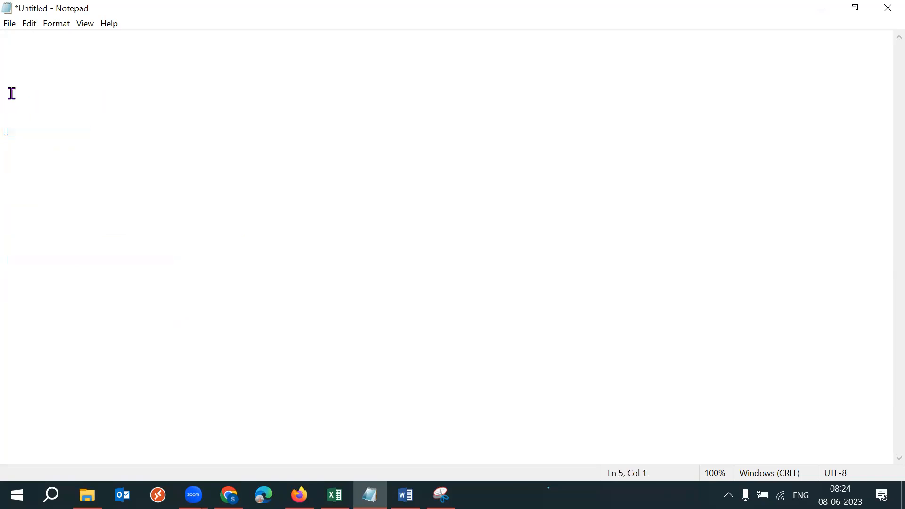
click(886, 9)
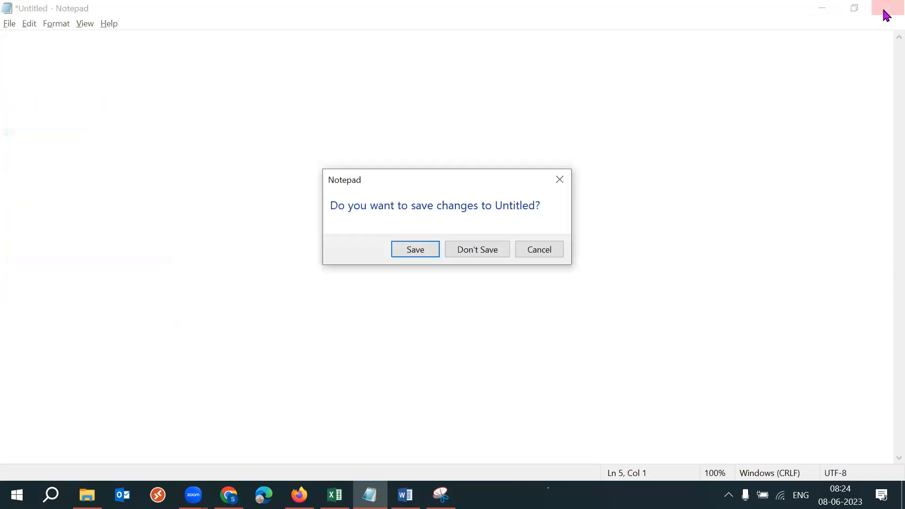
click(478, 251)
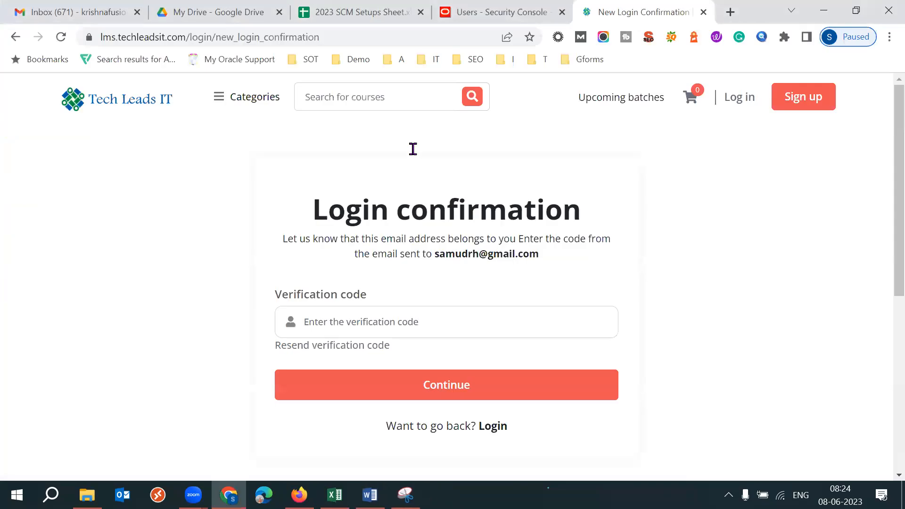